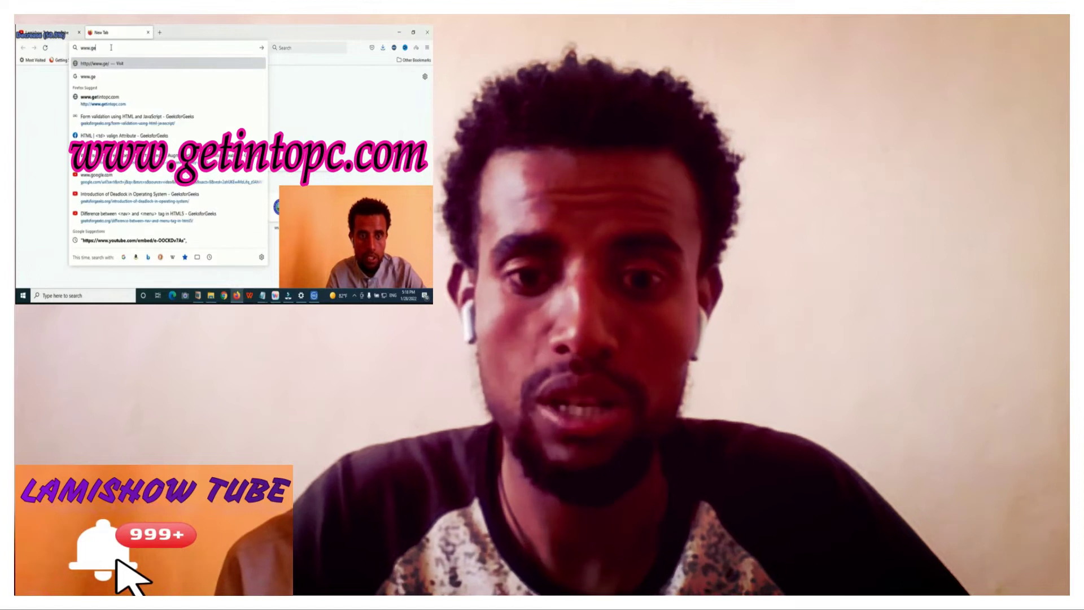
text(tint)
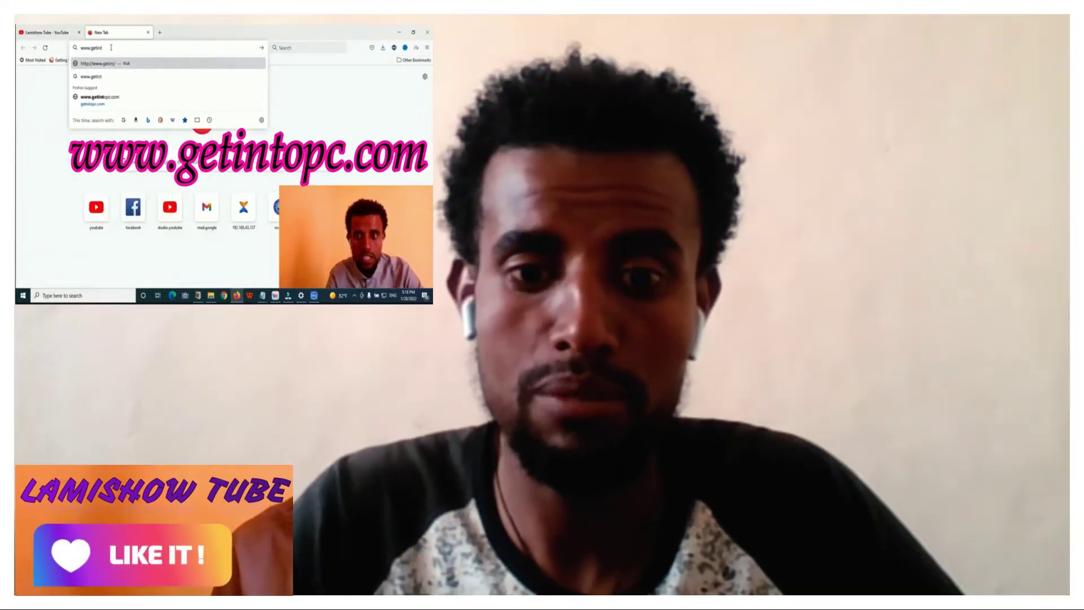
text(opc)
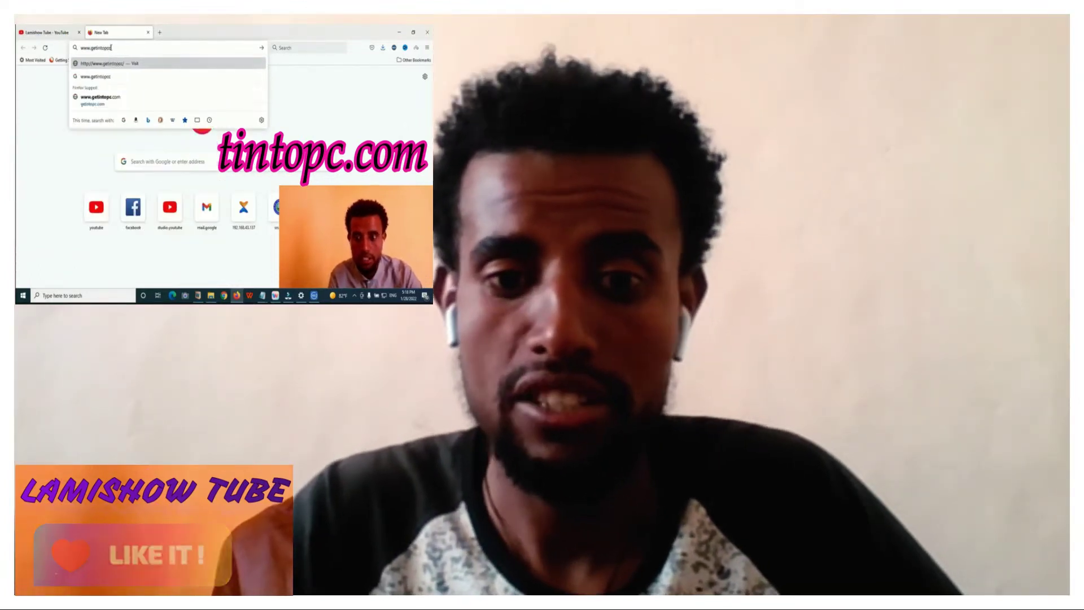
text(c)
key(BackSpace)
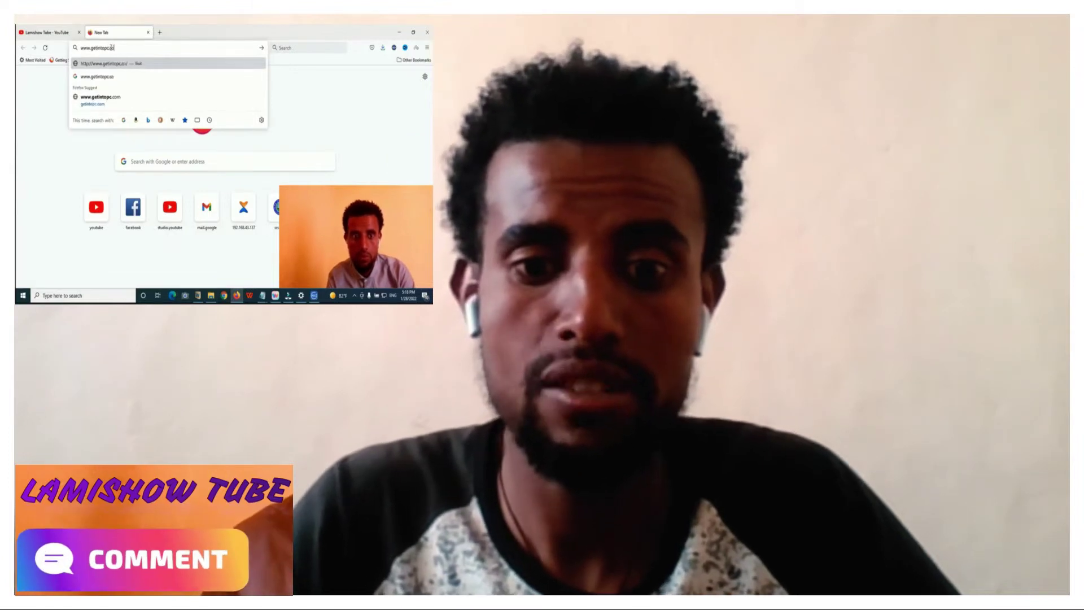
key(Return)
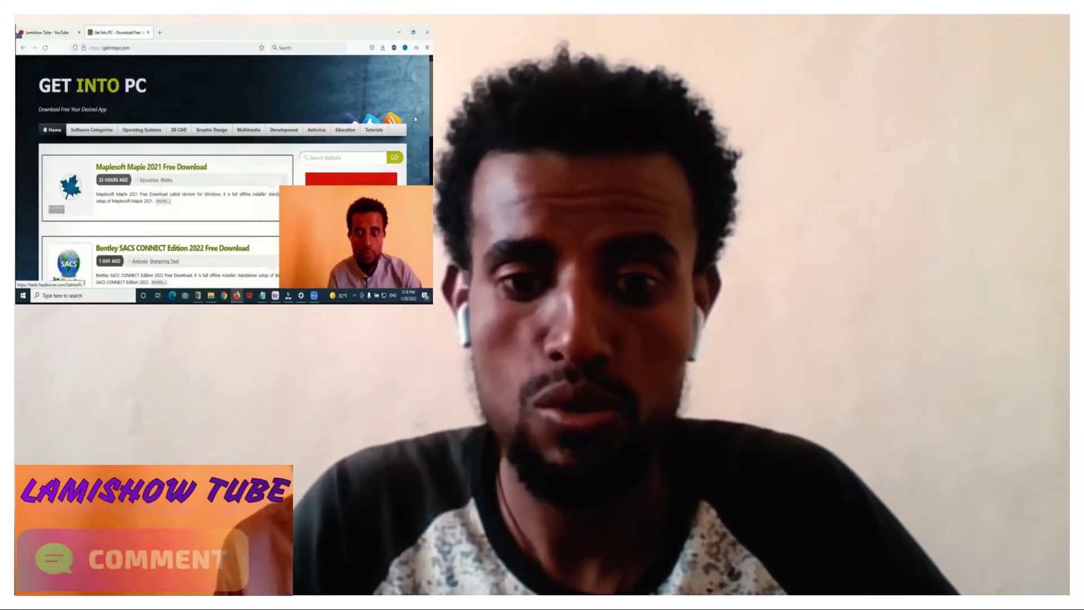
scroll(247, 222, down, 1)
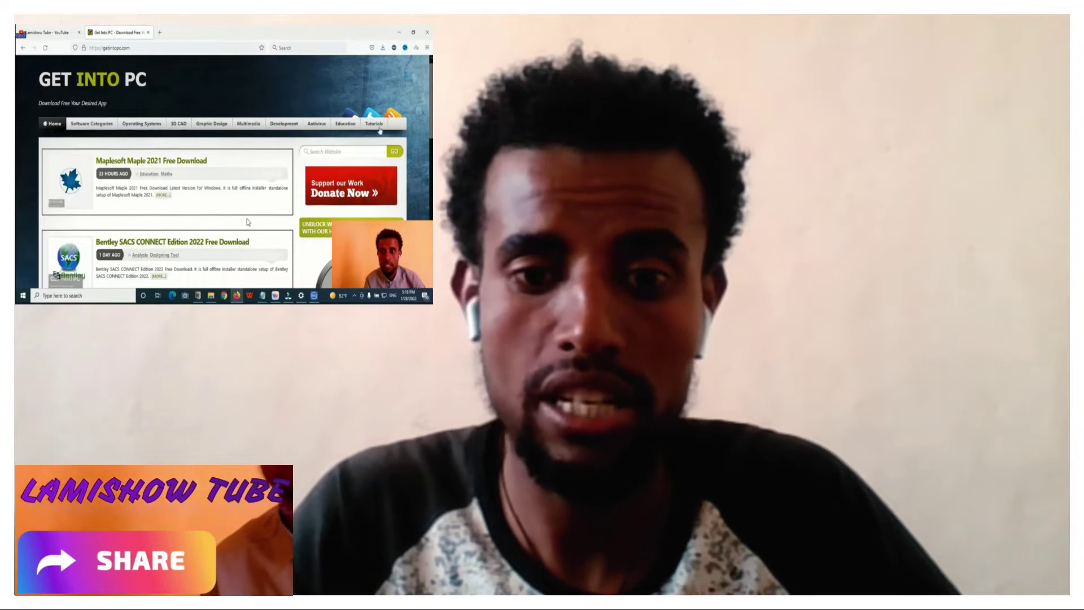
click(351, 149)
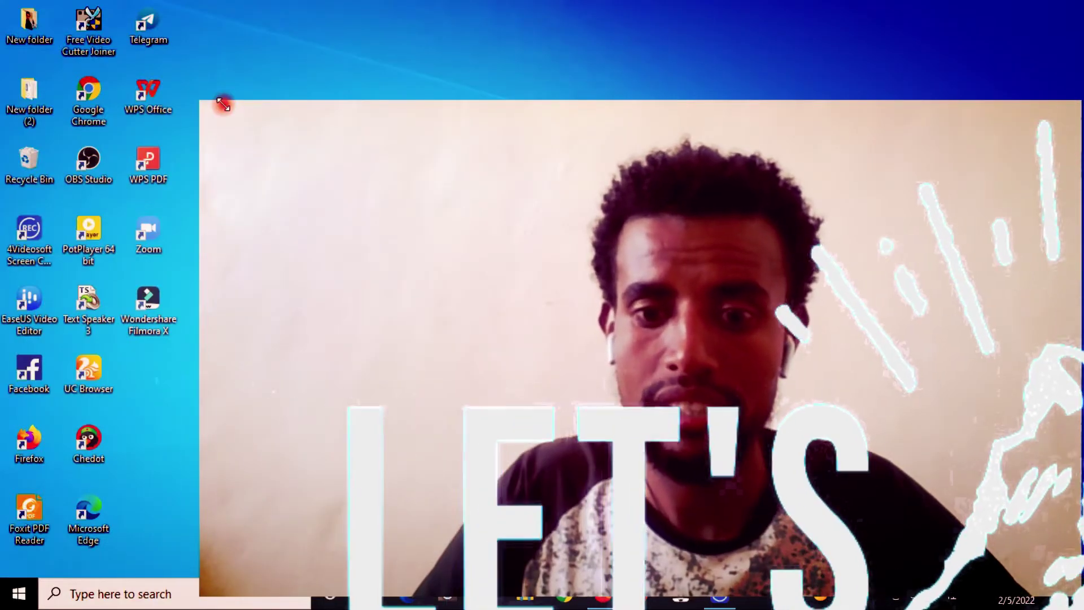
Switch to Wondershare Filmora X by launching it from the desktop, and create a new project
drag(223, 104, 253, 118)
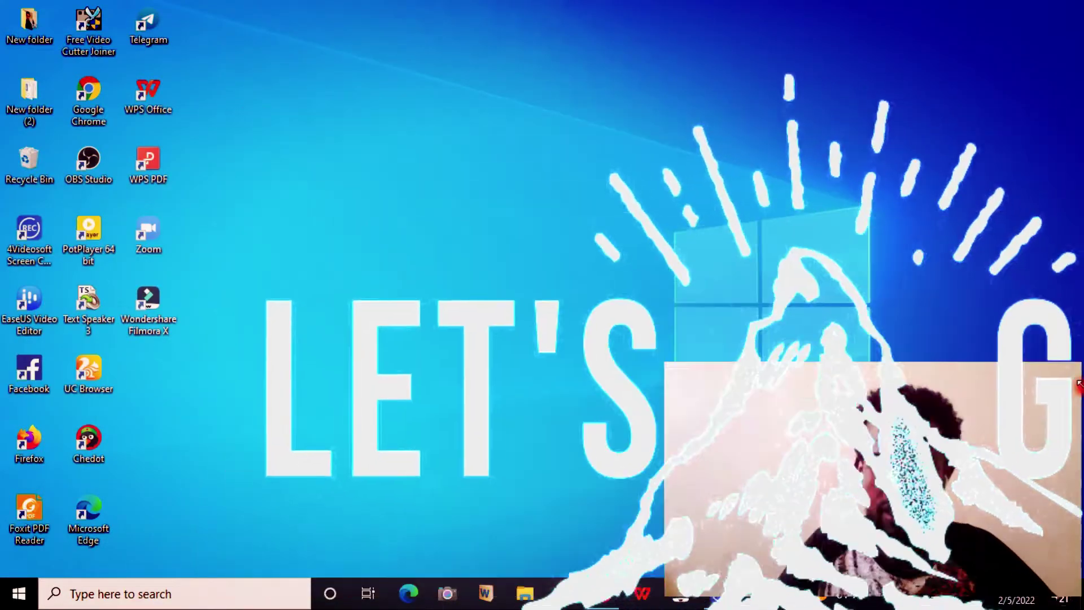
double_click(151, 298)
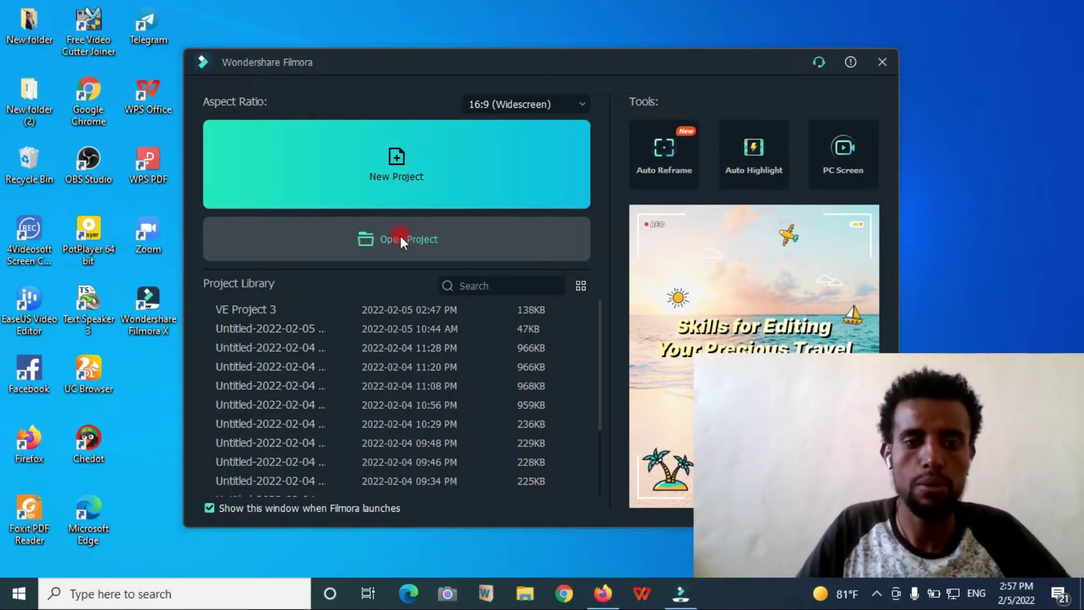
click(414, 161)
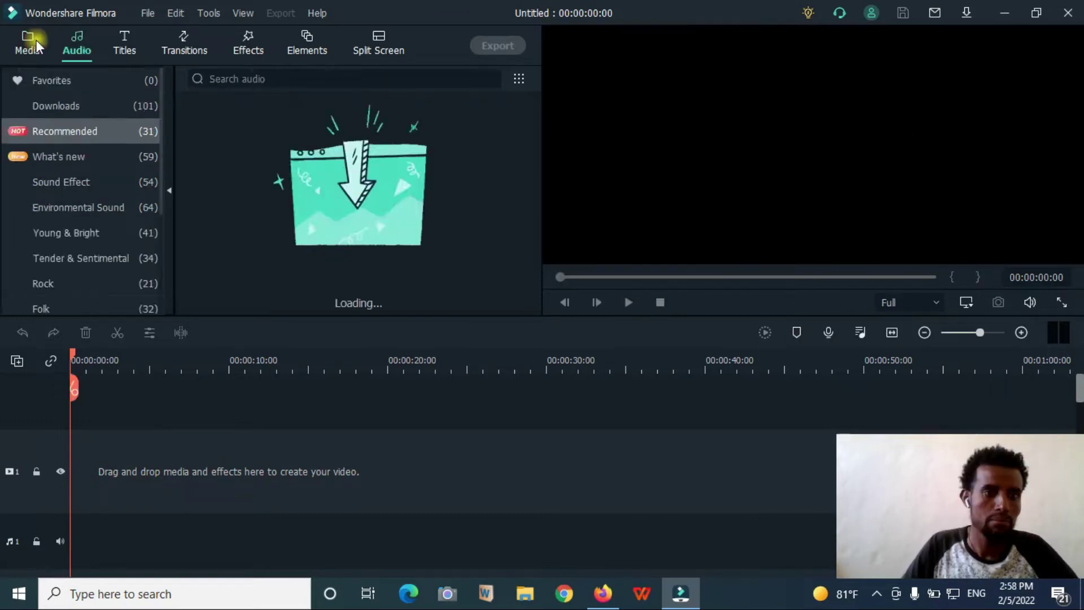
Preview Blue, Gradient 3, Gradient 2 and Gradient 7 among the sample colors in the media library
click(36, 40)
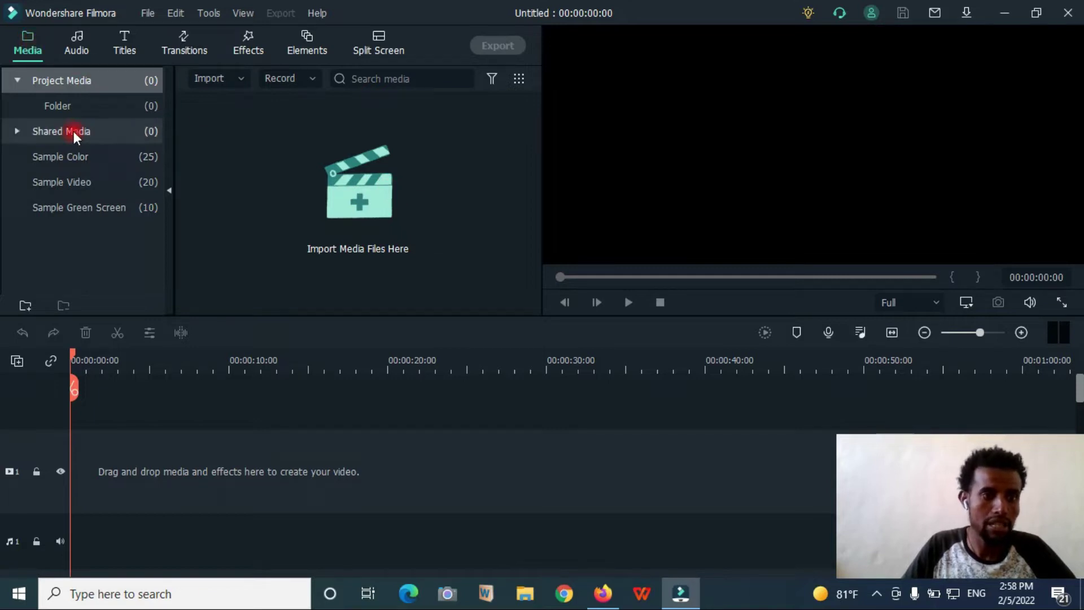
click(63, 163)
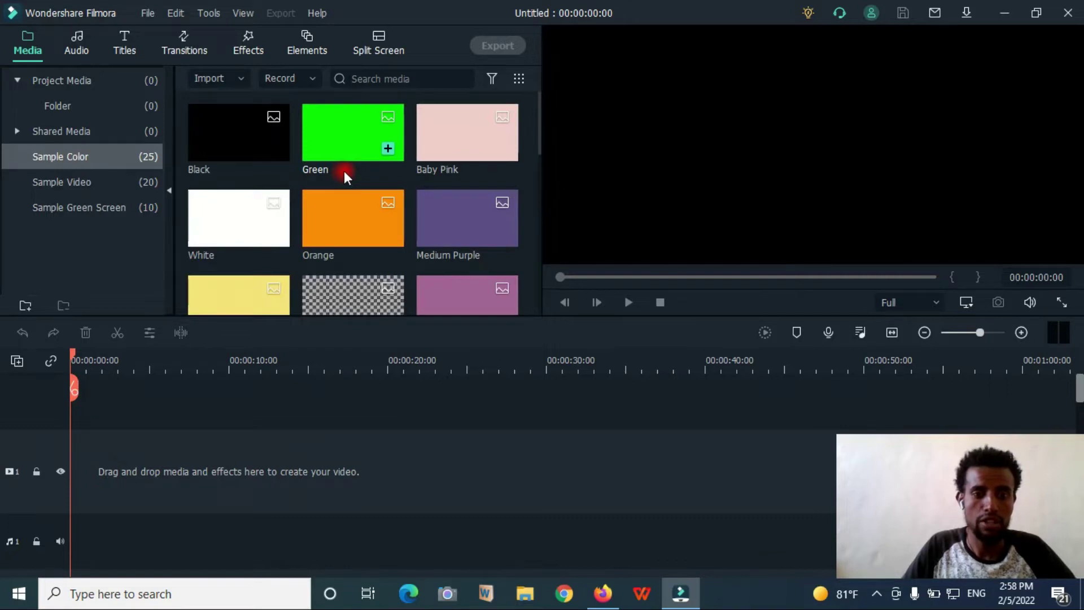
scroll(346, 167, down, 10)
click(347, 121)
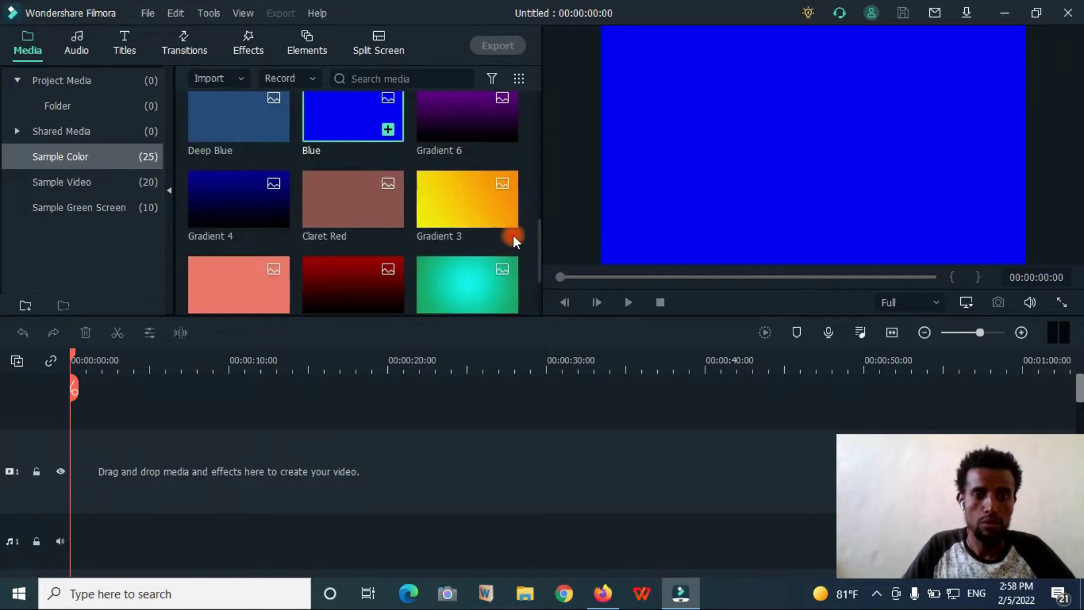
click(461, 205)
click(462, 278)
scroll(395, 226, down, 3)
click(341, 175)
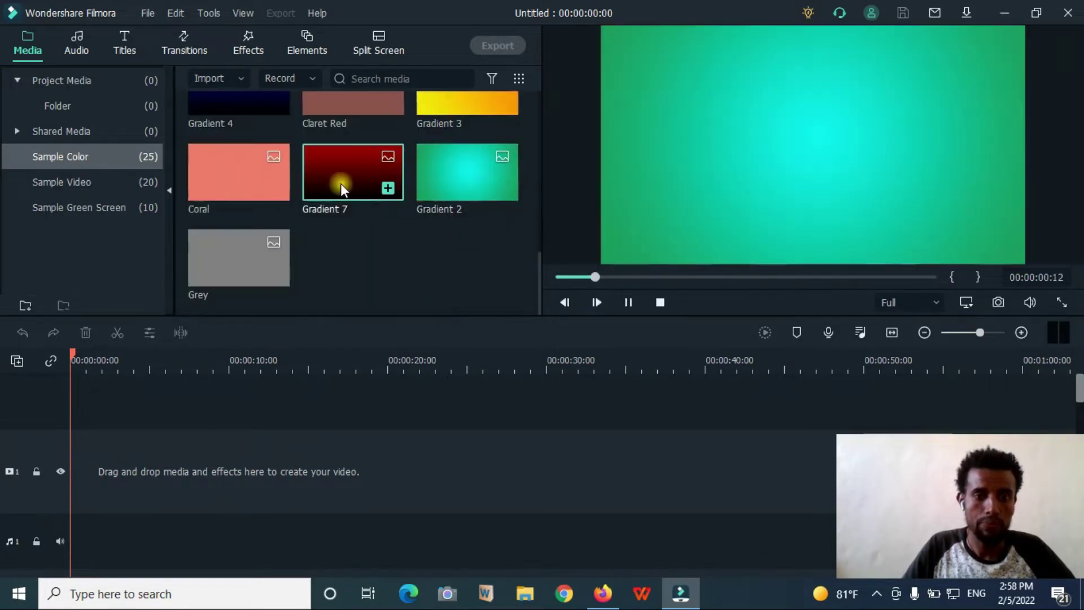
Preview the Countdown 4, Countdown 6 and Travel 06 clips in the sample video collection
click(77, 181)
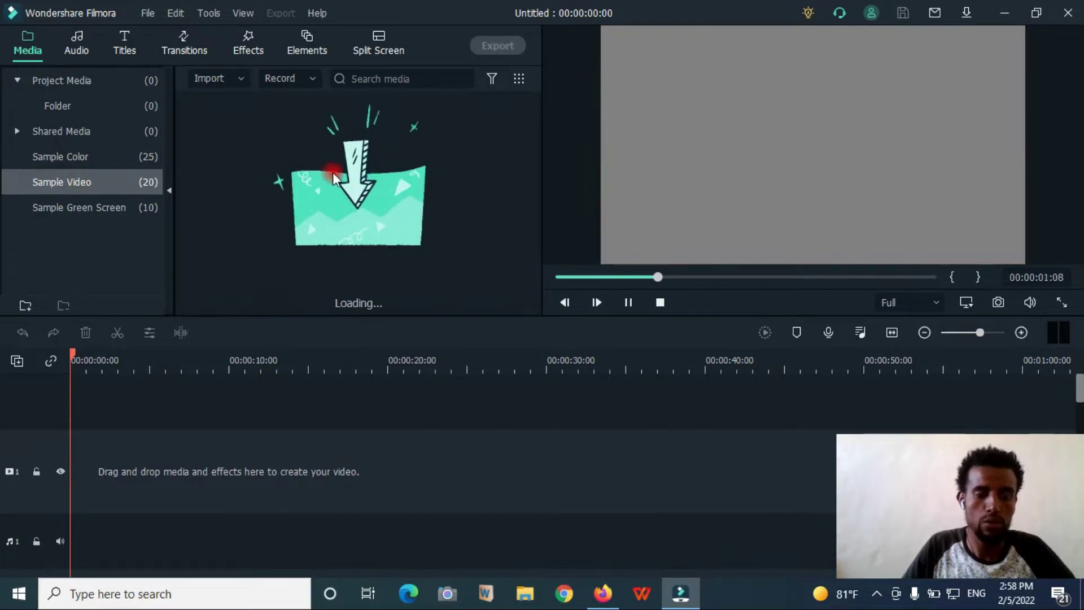
click(240, 134)
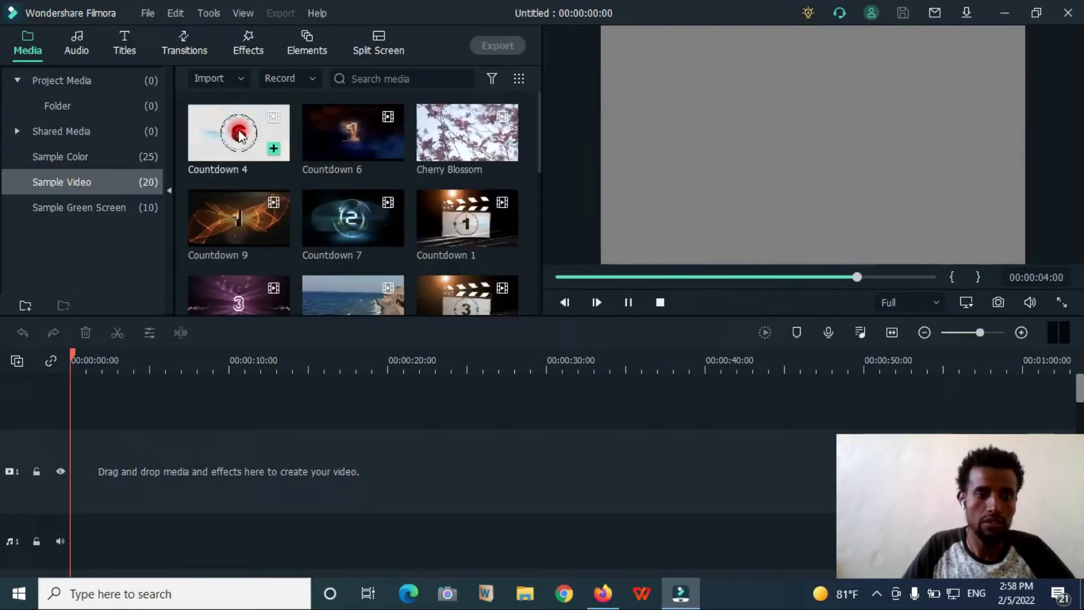
click(237, 136)
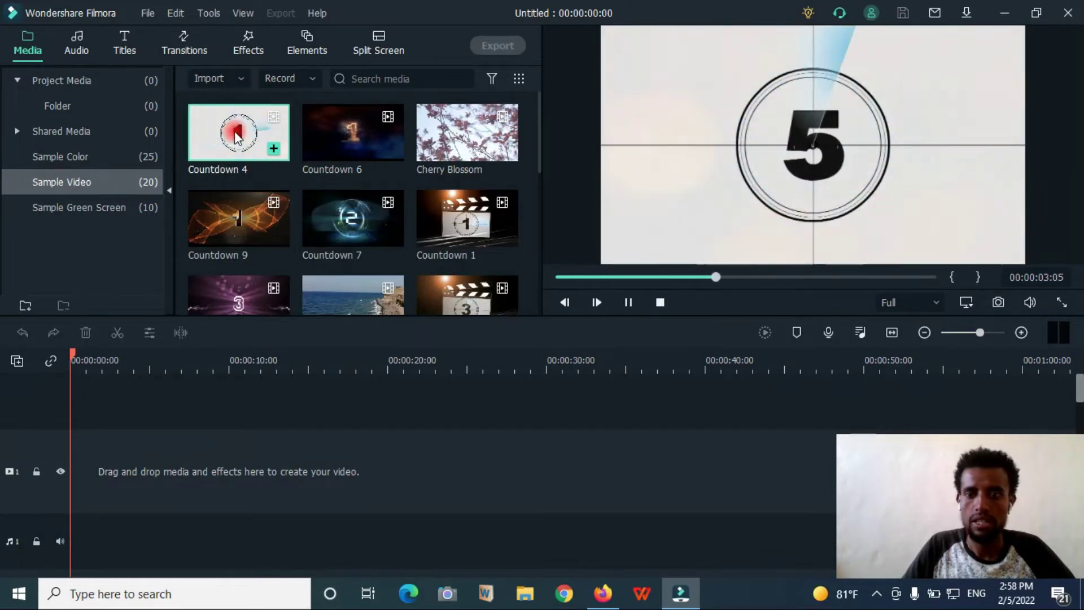
click(340, 127)
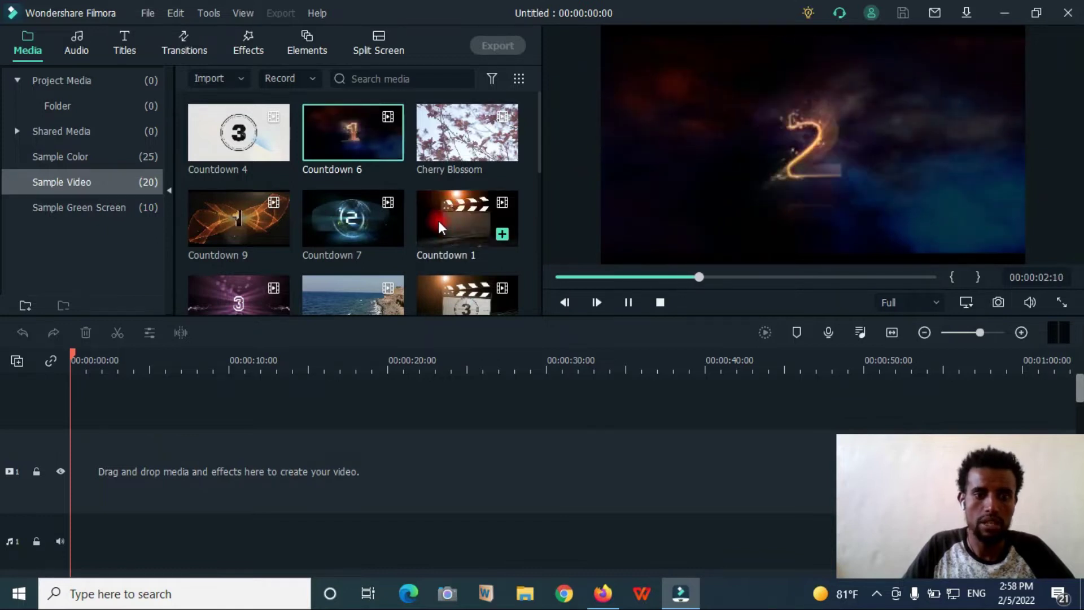
scroll(348, 171, down, 5)
click(349, 171)
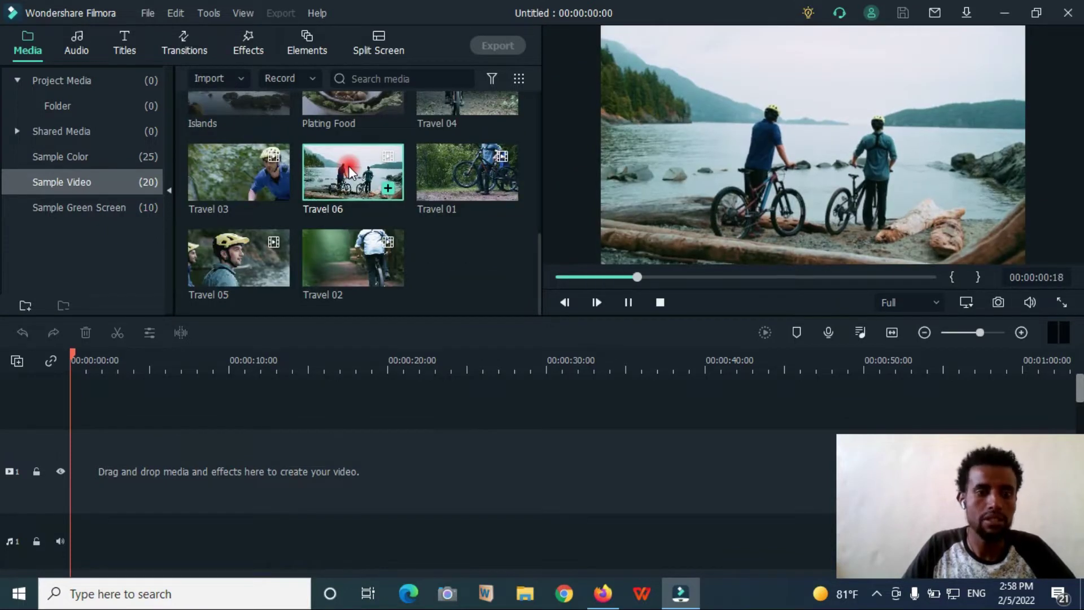
Browse the sample green screen clips and preview Speed Up and Explosion01
click(59, 208)
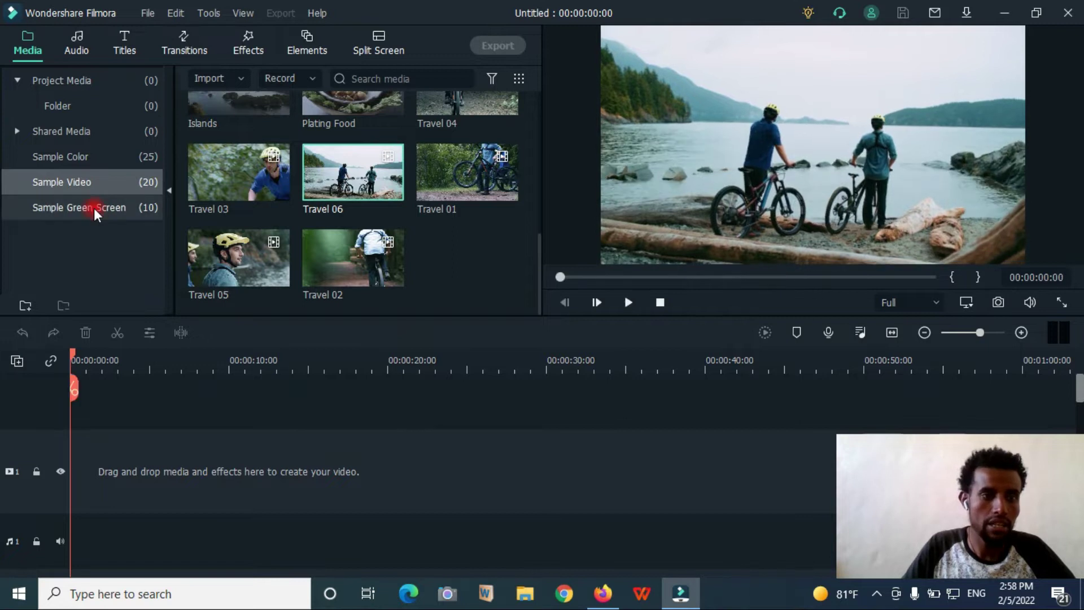
click(82, 208)
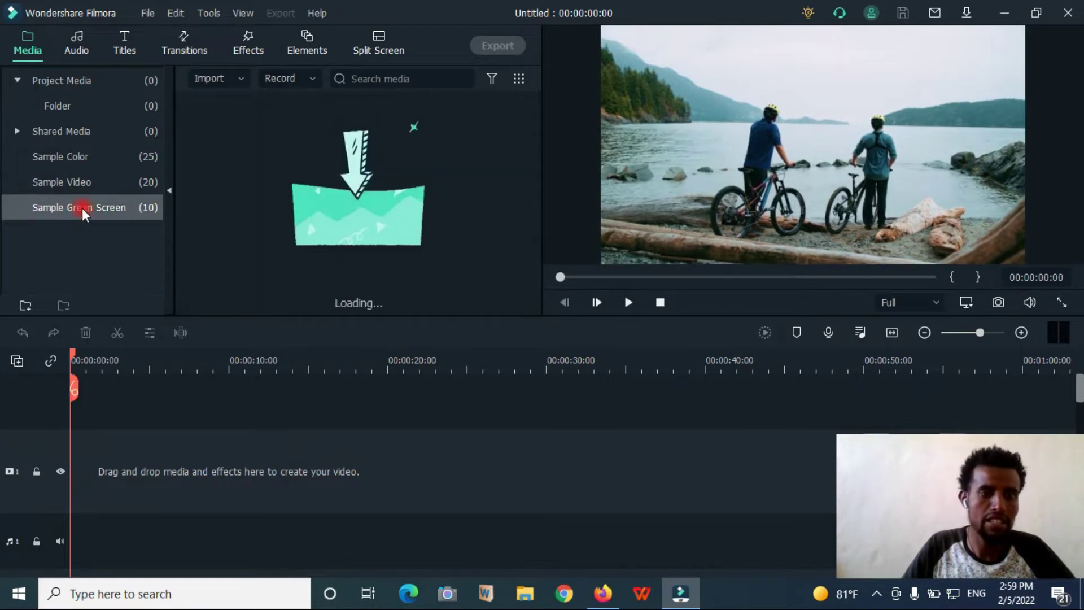
scroll(368, 206, down, 3)
scroll(368, 208, up, 3)
click(368, 209)
click(449, 128)
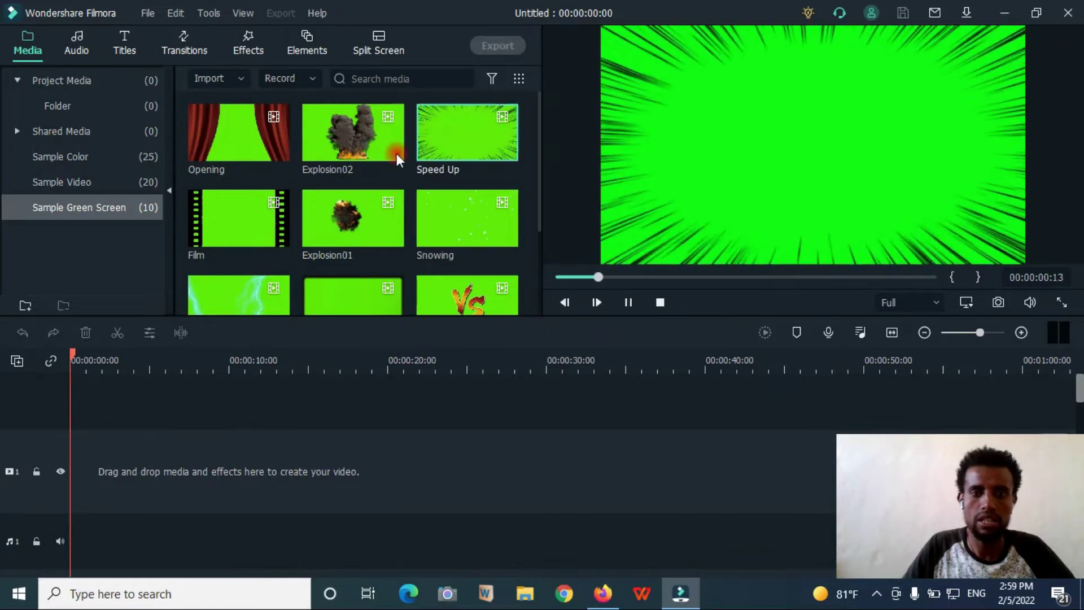
click(351, 209)
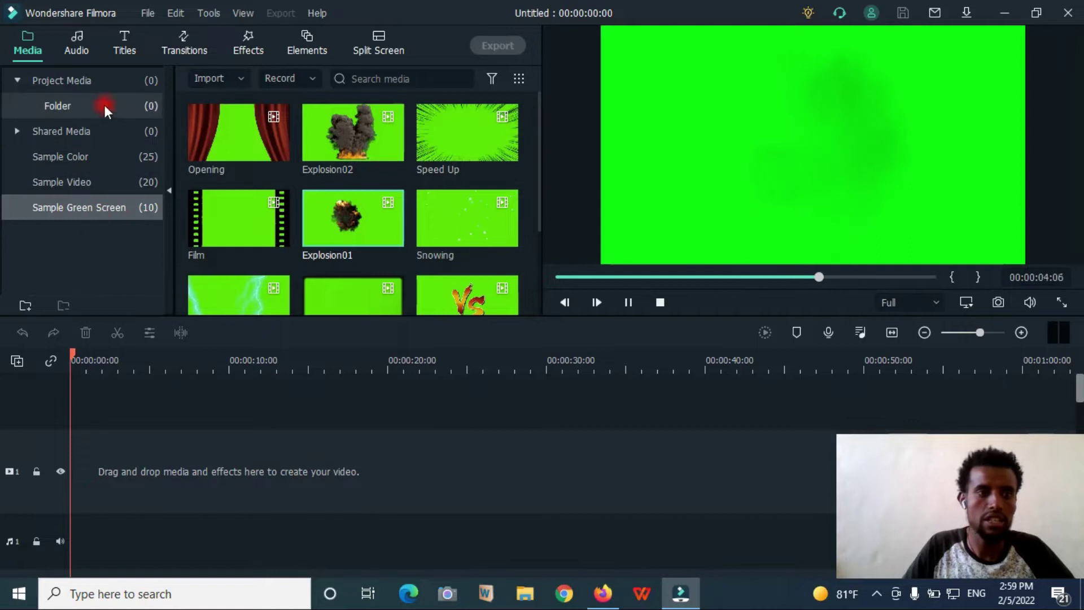
Browse the recommended audio tracks and preview Danger zone
click(73, 49)
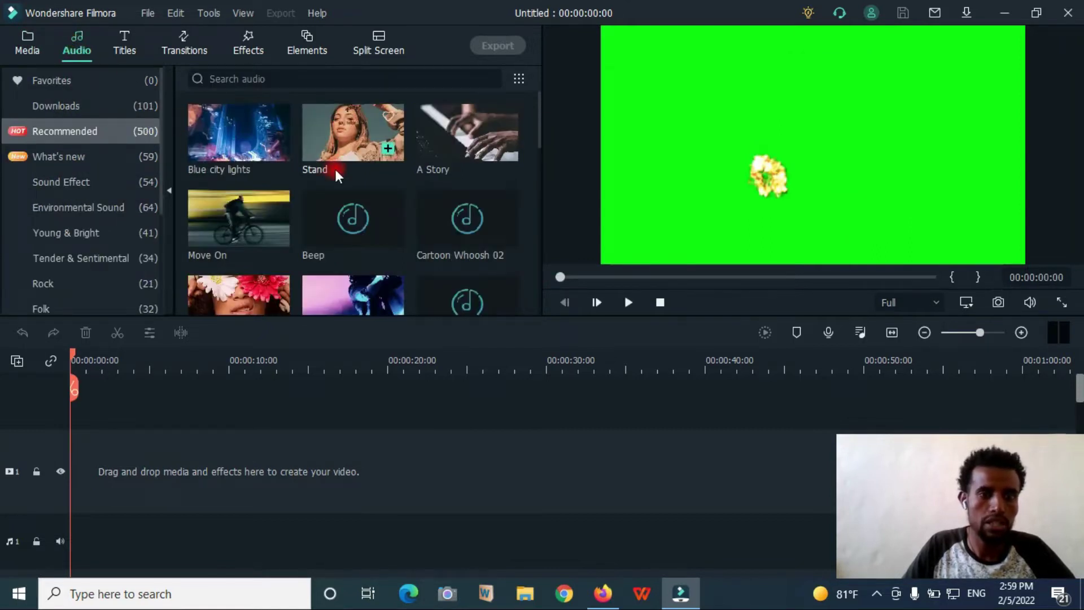
scroll(337, 175, down, 5)
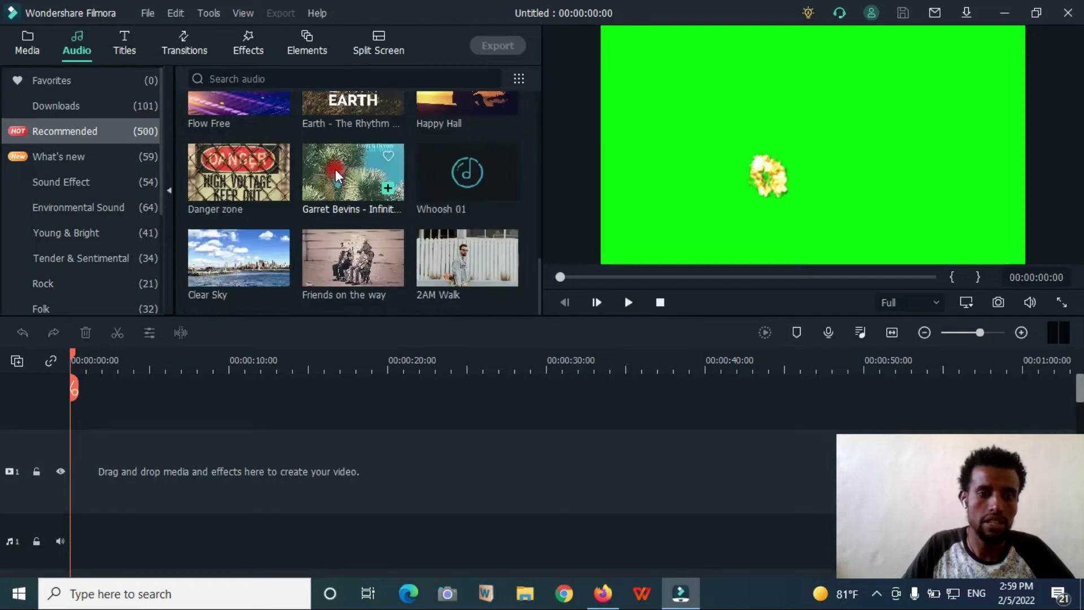
scroll(338, 172, up, 5)
scroll(339, 172, down, 5)
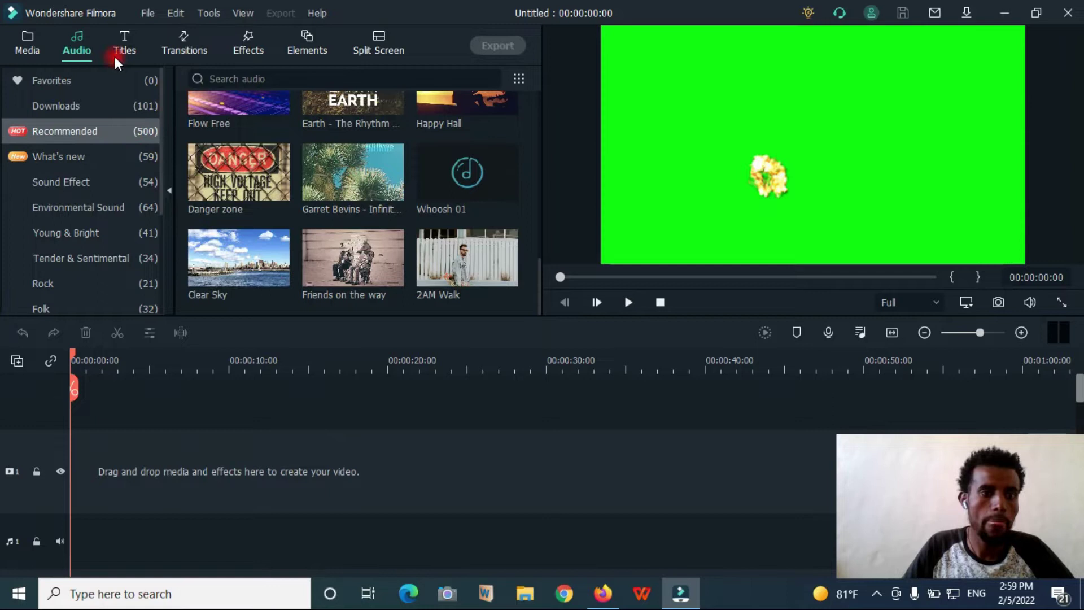
click(247, 169)
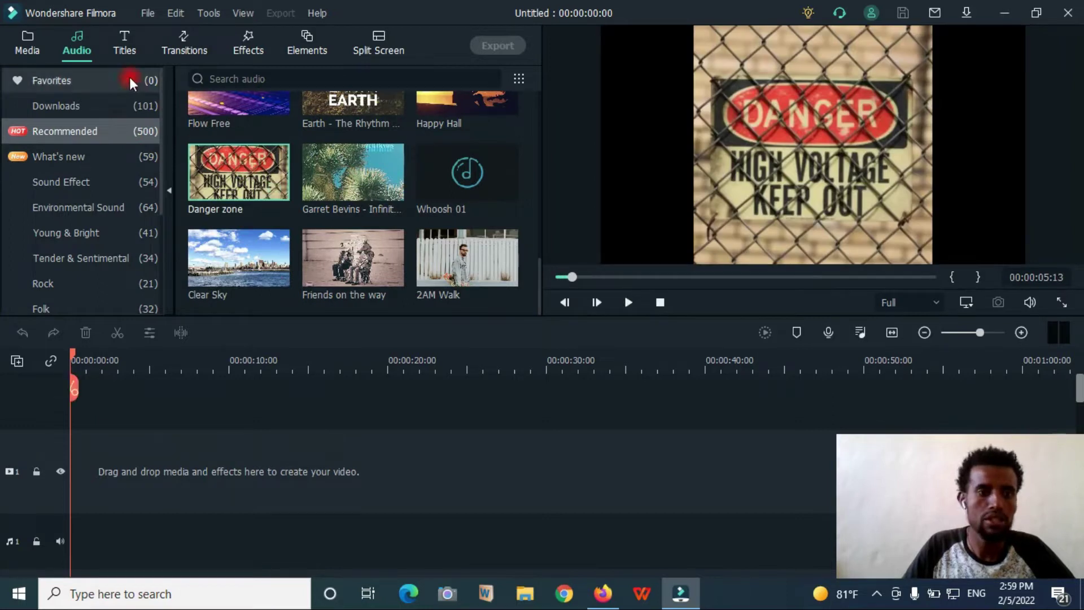
Browse the recommended titles and preview Neon Pack Opener 14, Title_33, Credit 5 and Callout 1
click(115, 50)
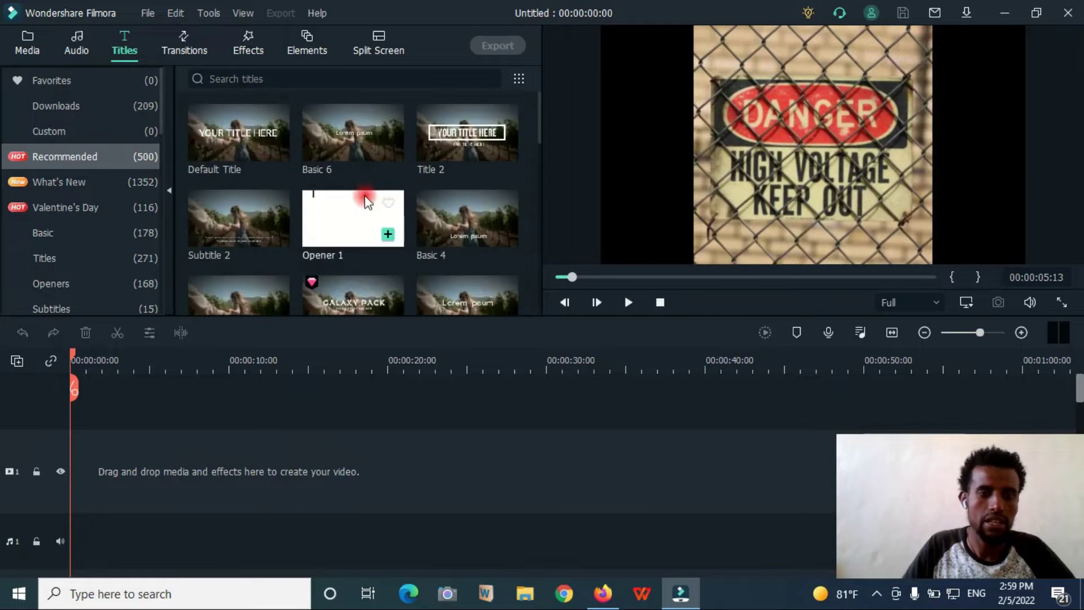
scroll(367, 201, down, 8)
click(369, 203)
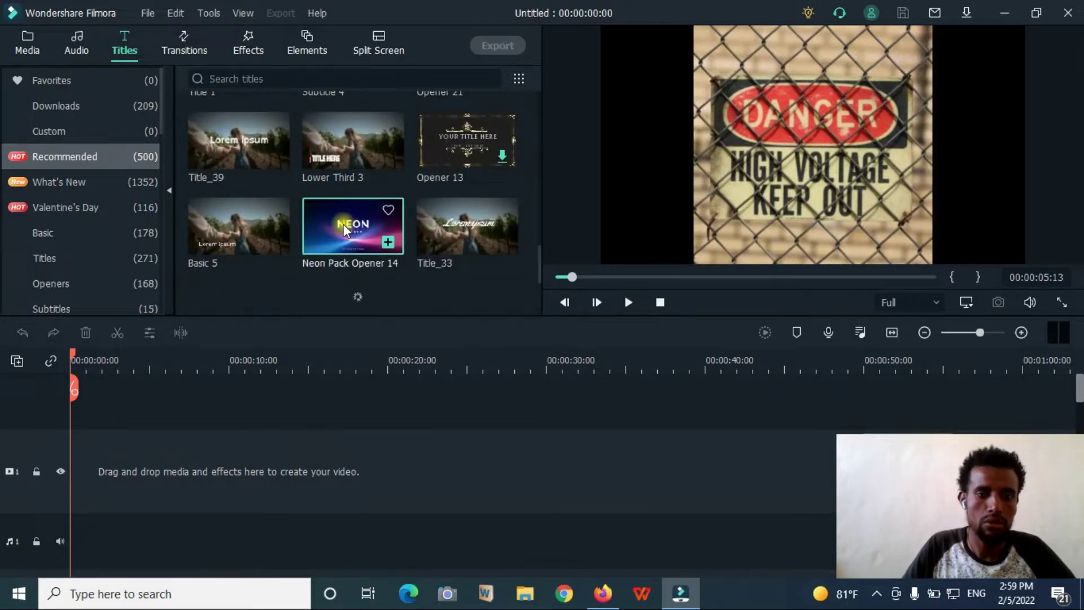
click(439, 213)
scroll(450, 201, down, 5)
click(359, 233)
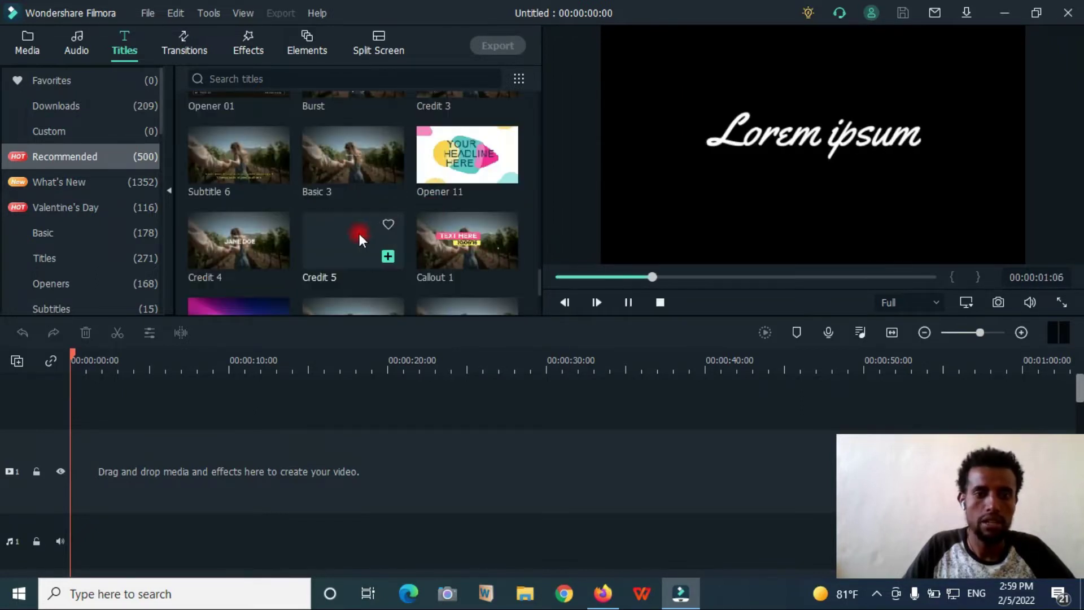
click(465, 231)
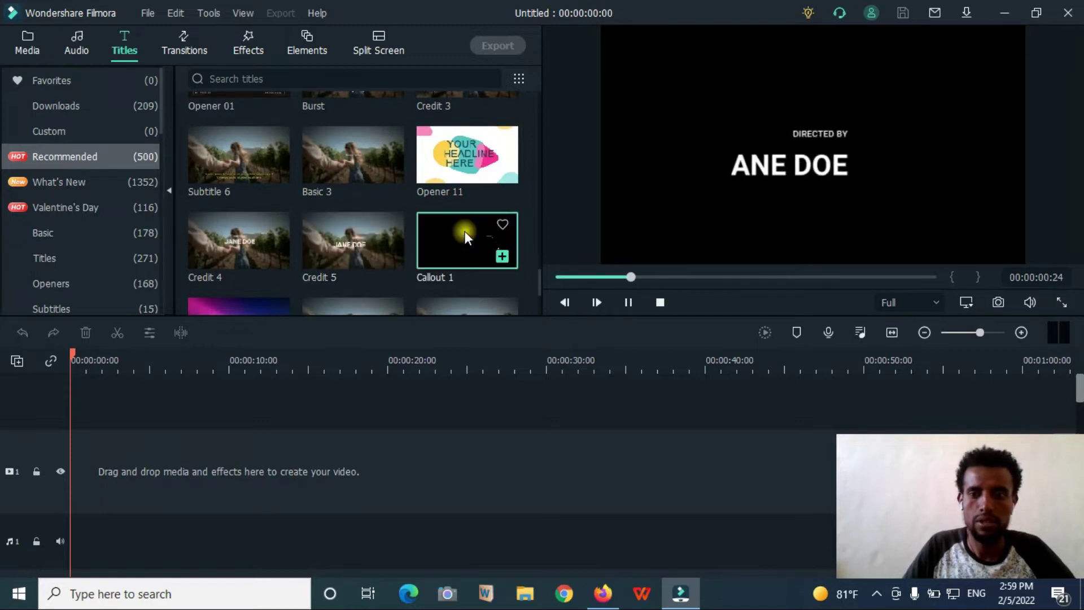
Browse the recommended transitions and preview Cube, Flash and Warp Zoom 6
click(181, 40)
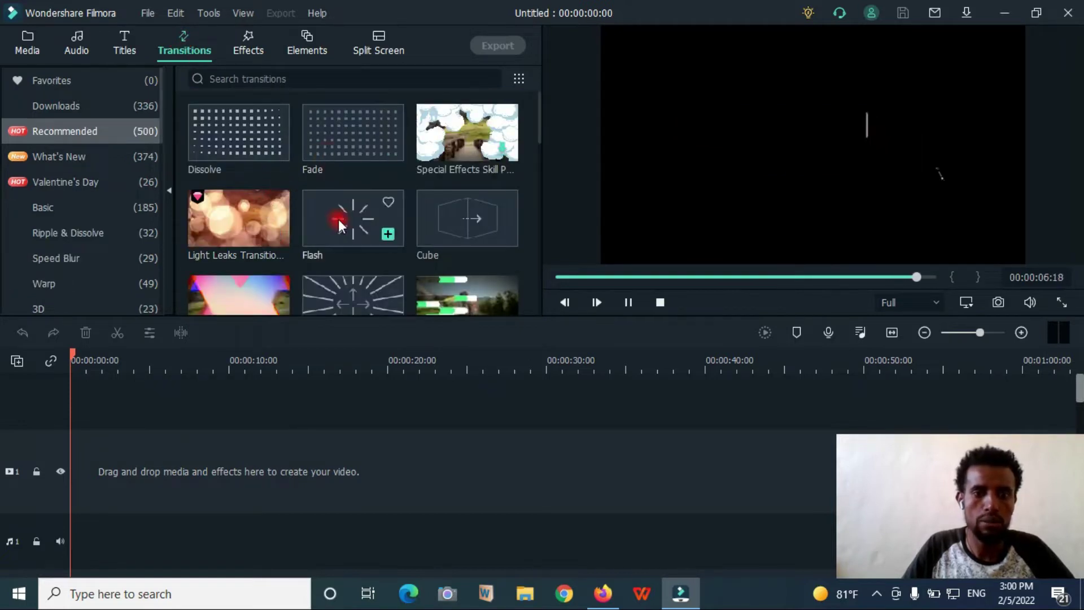
click(376, 190)
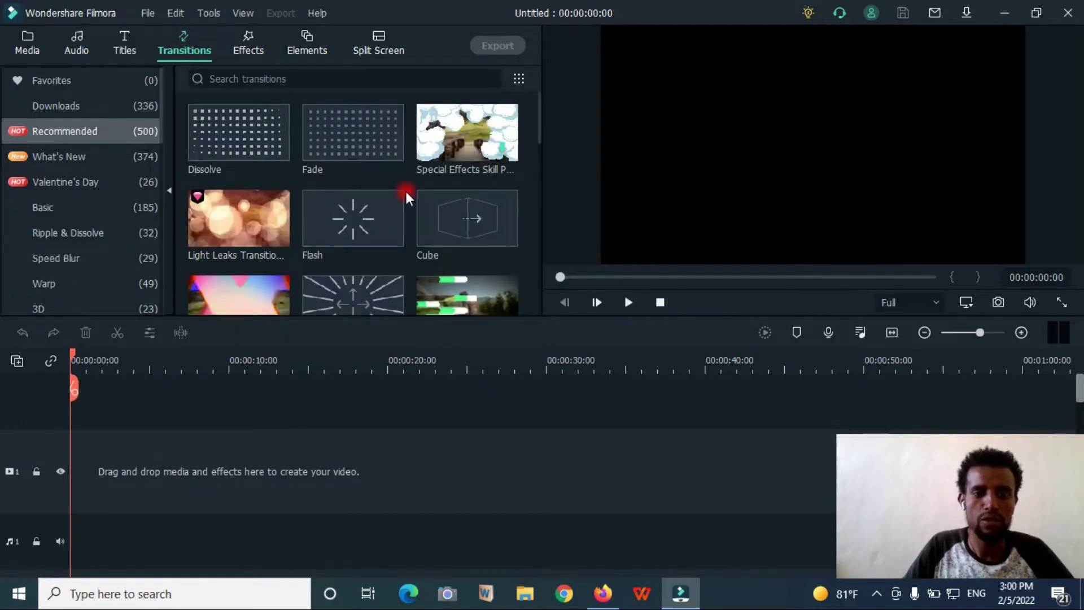
click(460, 211)
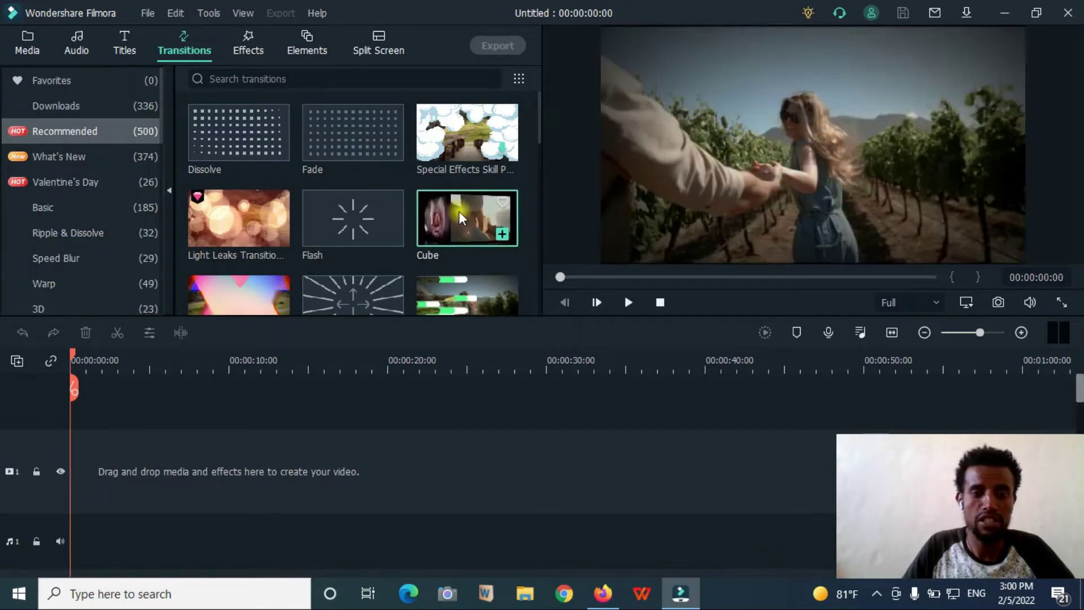
click(352, 196)
scroll(363, 250, down, 3)
click(364, 251)
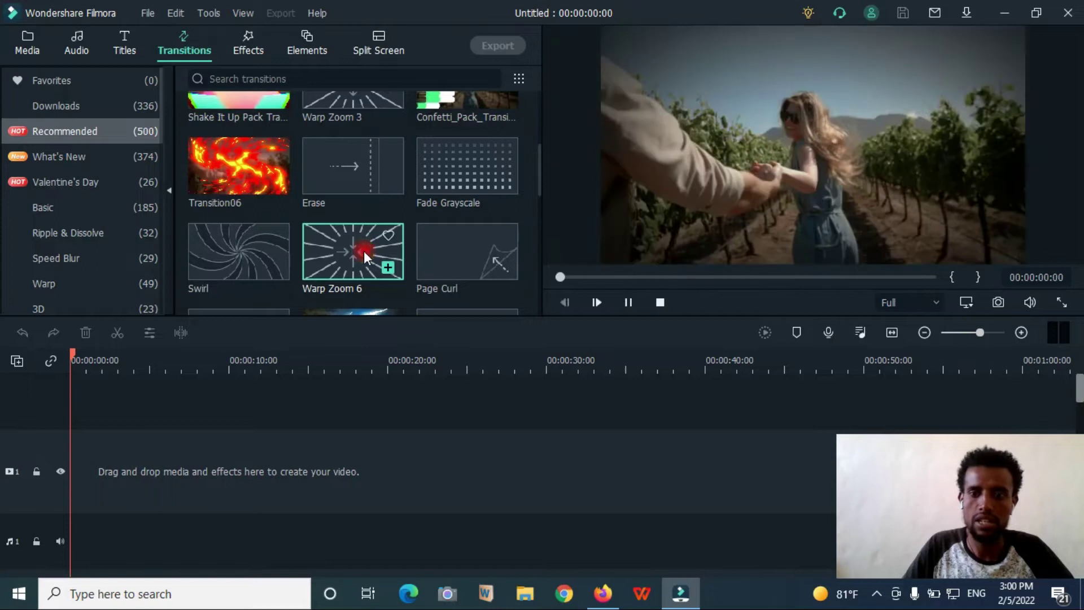
scroll(375, 237, down, 10)
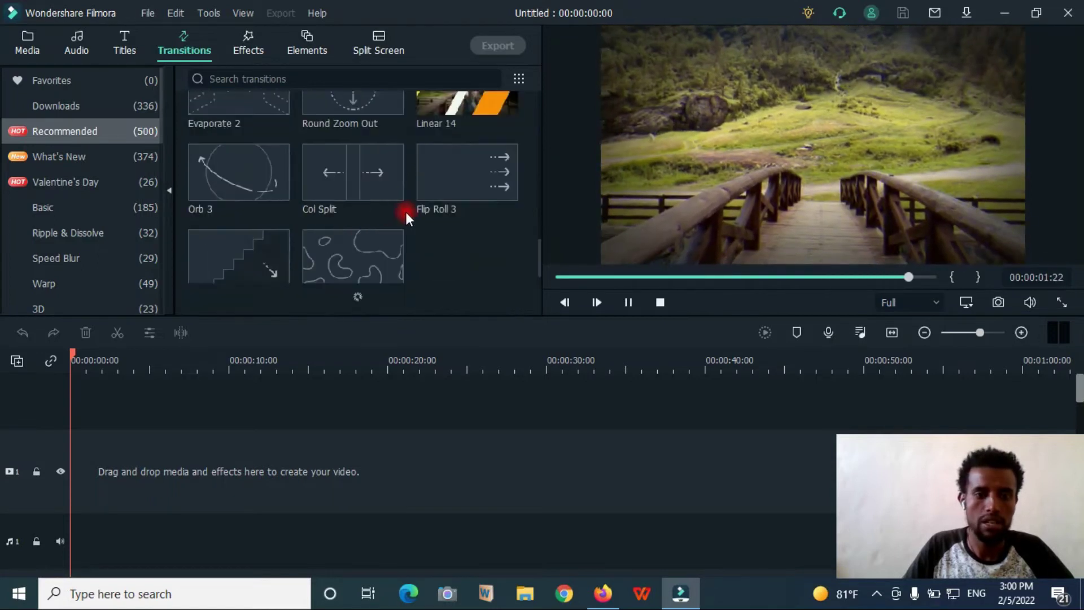
Browse the recommended effects and preview Square Blur, Radio Explike FX, Image Mask, Willow and Silent Film
click(248, 56)
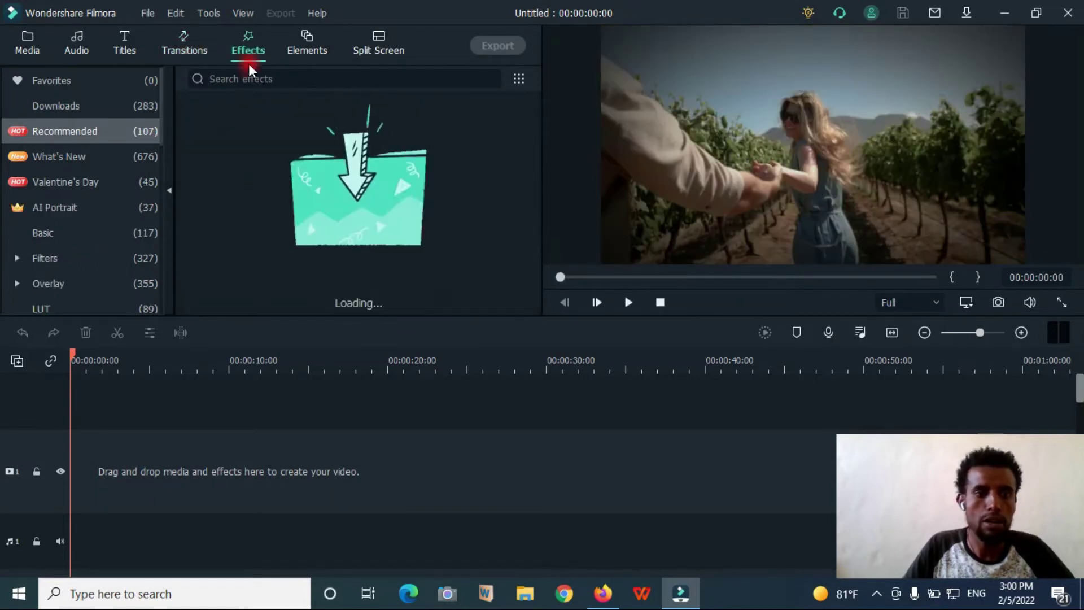
scroll(352, 192, down, 3)
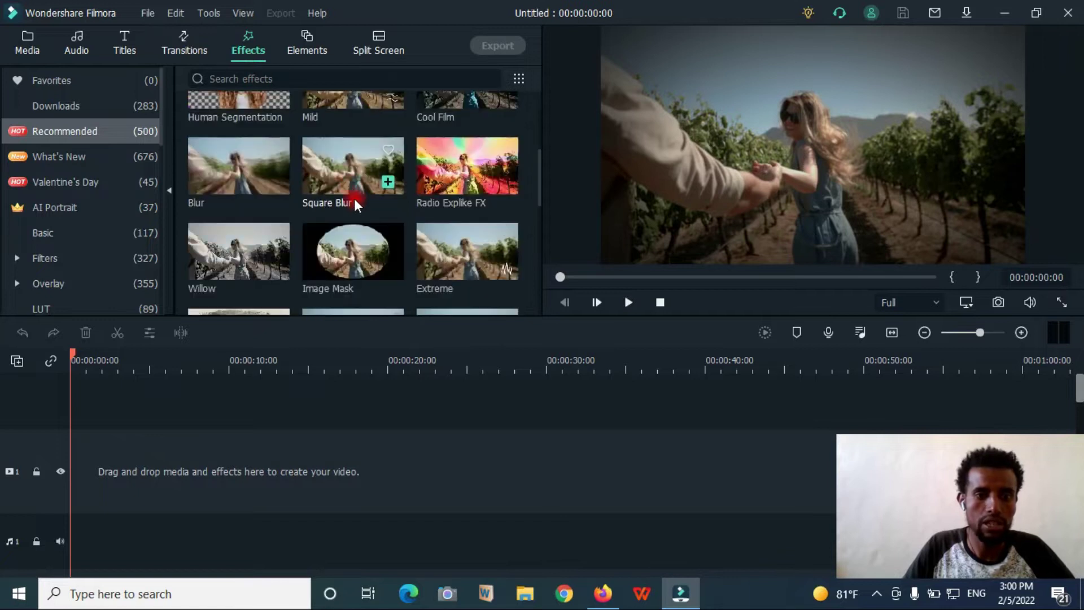
click(347, 163)
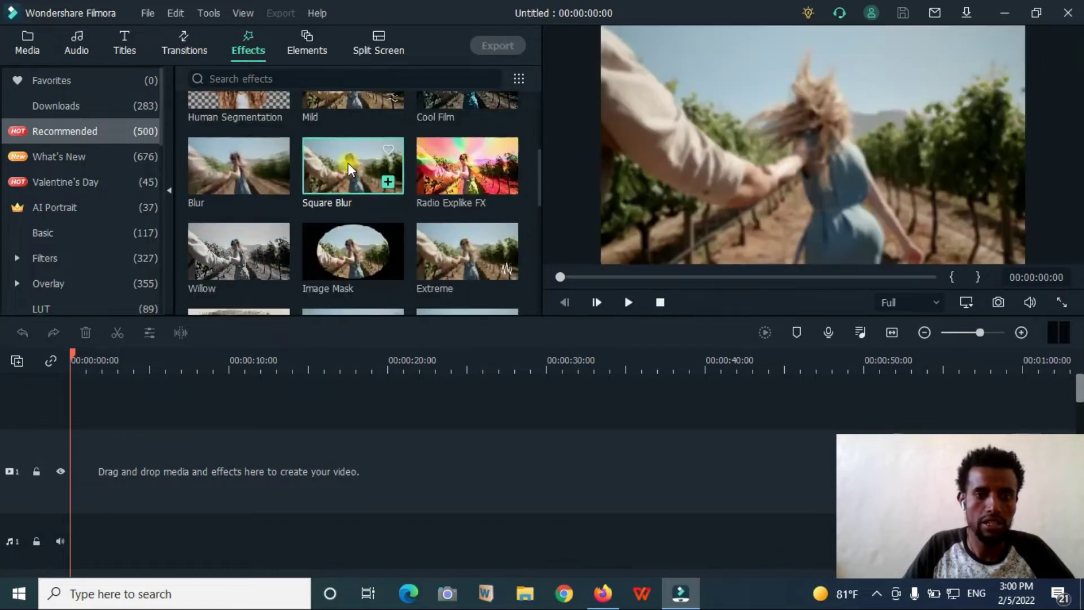
click(452, 167)
click(347, 244)
click(237, 248)
scroll(307, 221, down, 5)
click(360, 219)
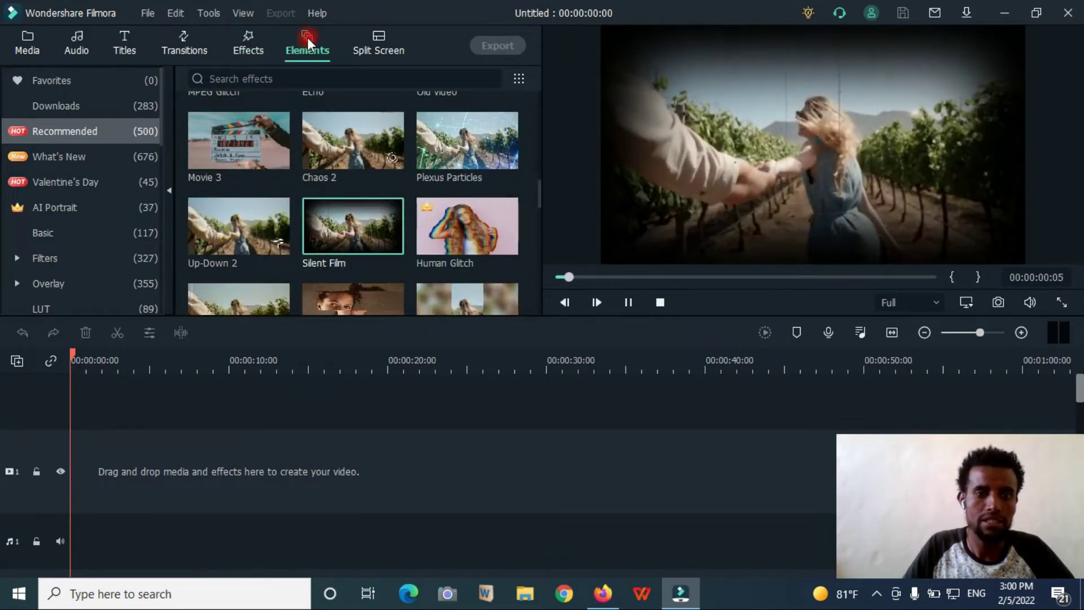
Browse the recommended elements and preview two Retro Greenscreen backgrounds and Great4
click(359, 156)
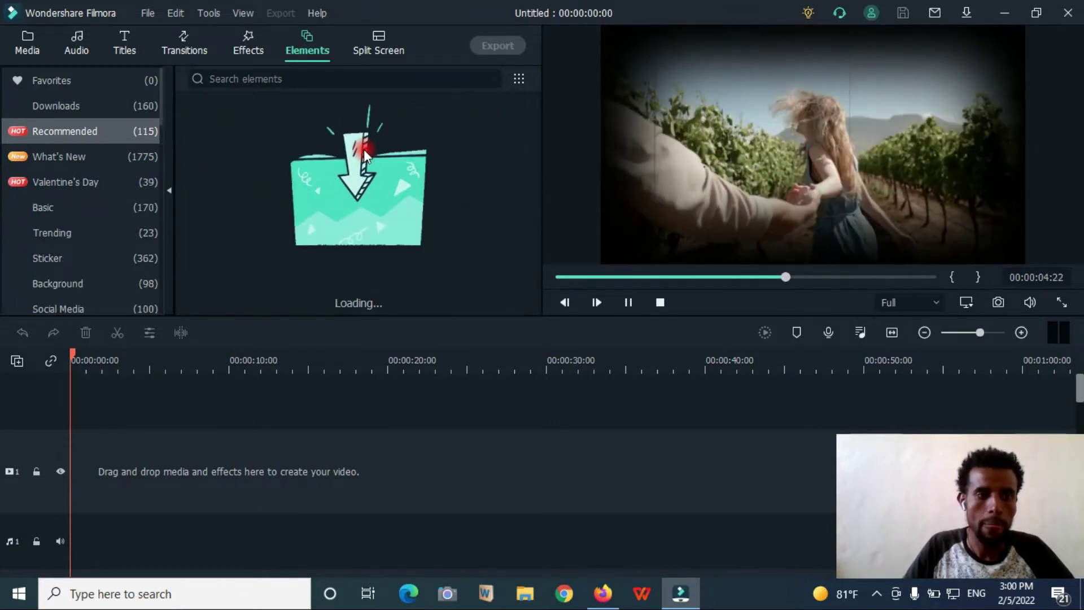
scroll(353, 195, down, 3)
scroll(354, 192, up, 3)
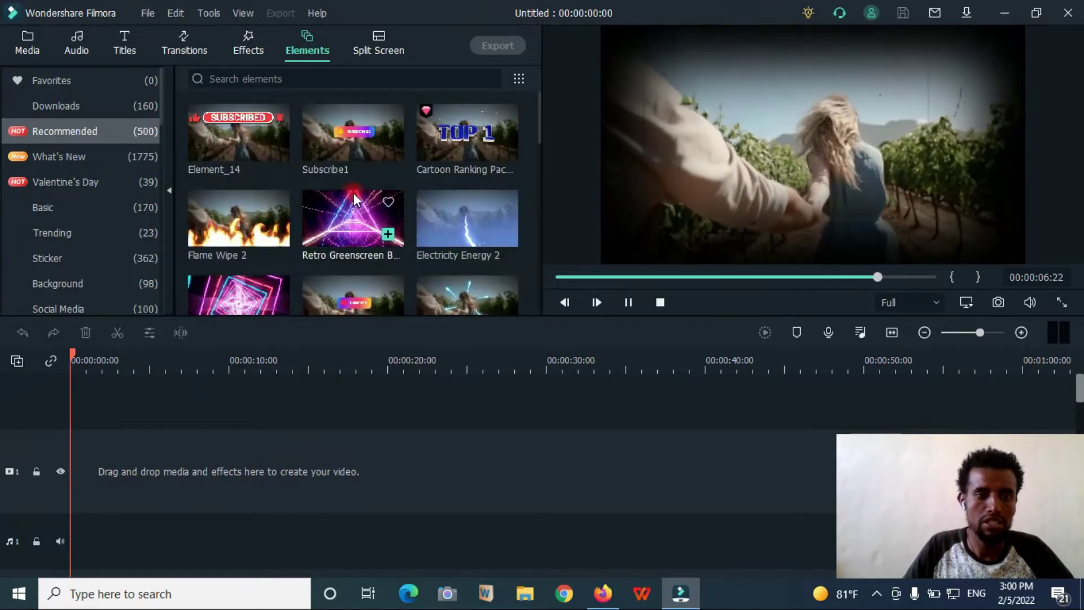
click(246, 280)
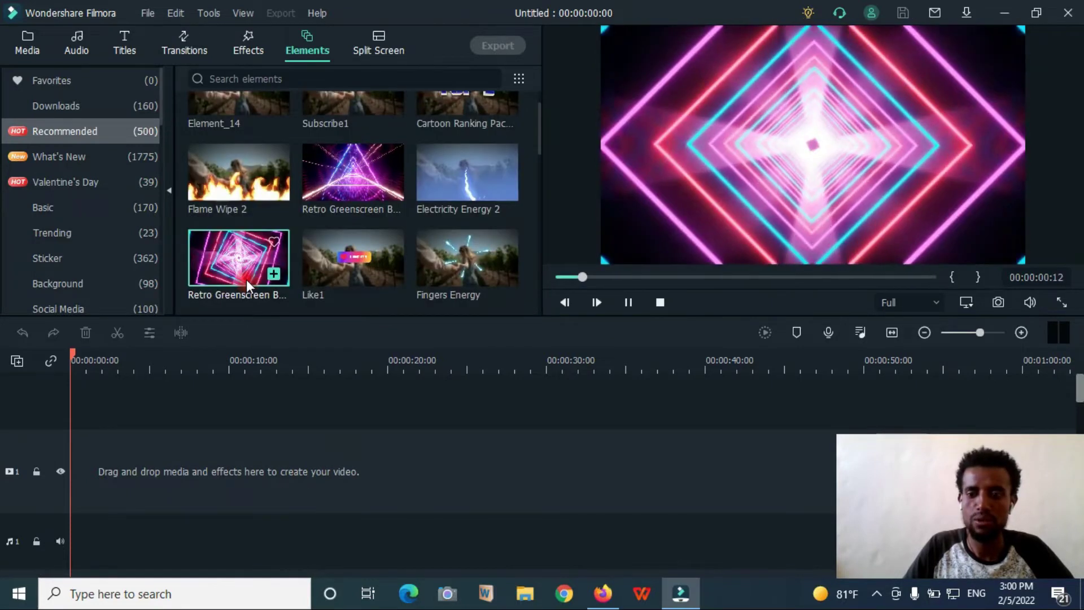
click(339, 157)
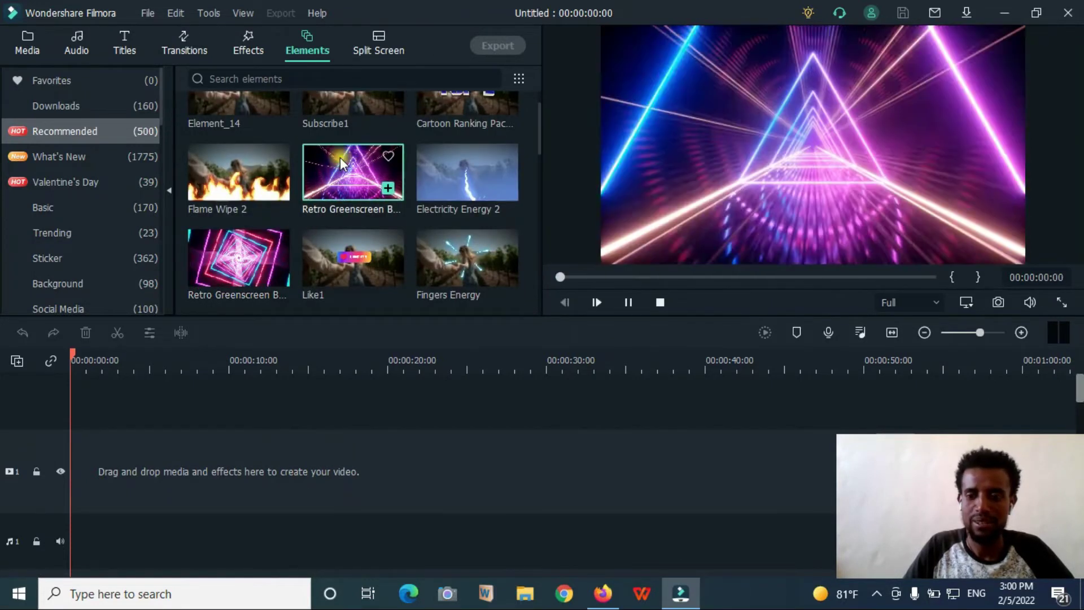
scroll(340, 157, down, 3)
scroll(340, 159, down, 5)
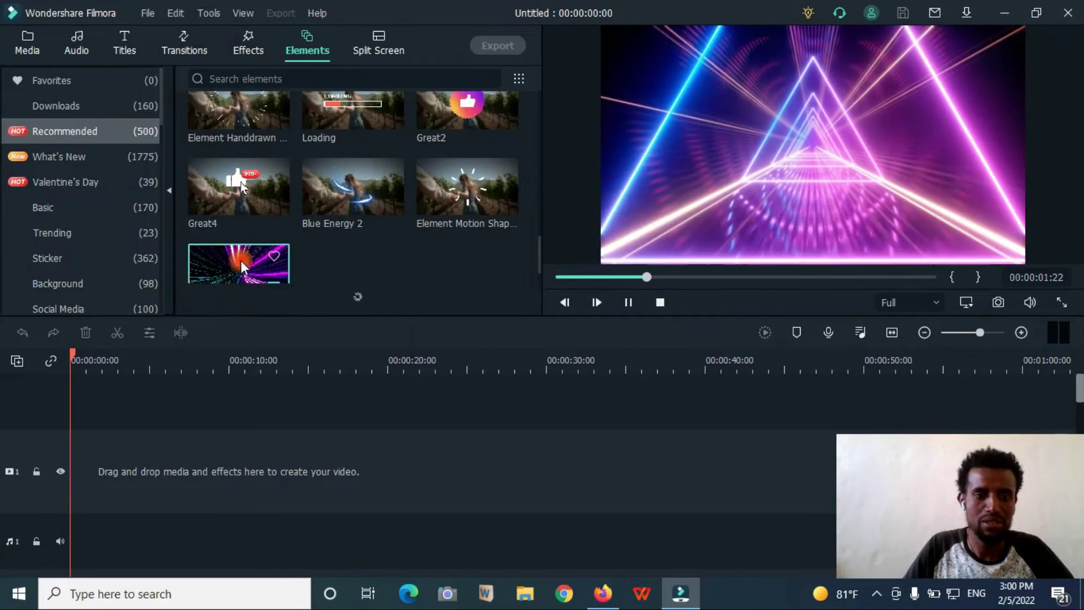
scroll(237, 237, down, 1)
click(245, 136)
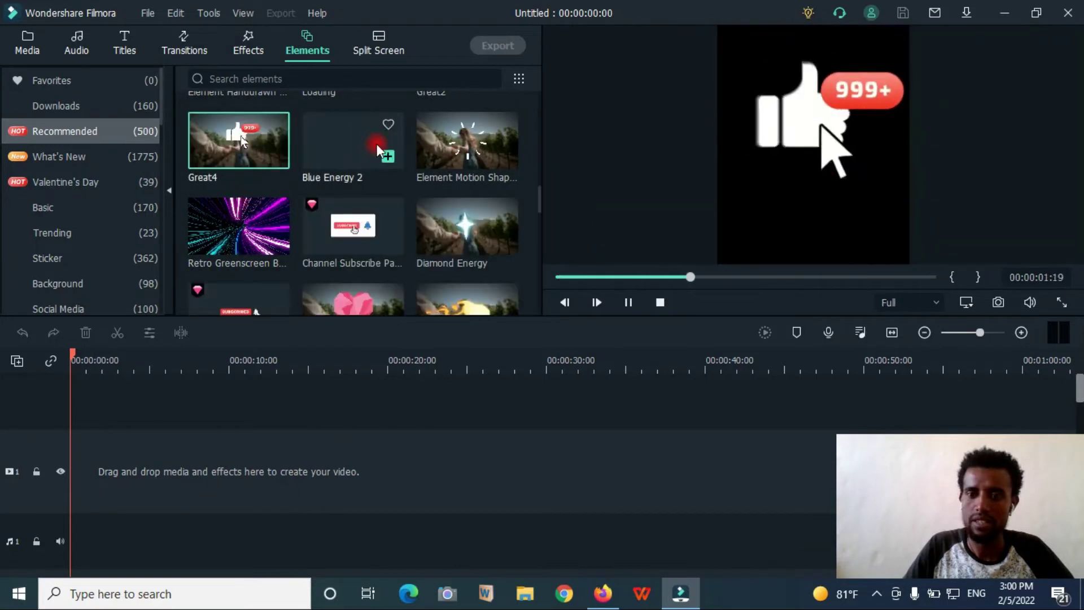
Preview the Element_14 and Subscribe1 elements and look through more of the recommended elements
scroll(376, 144, up, 3)
click(212, 129)
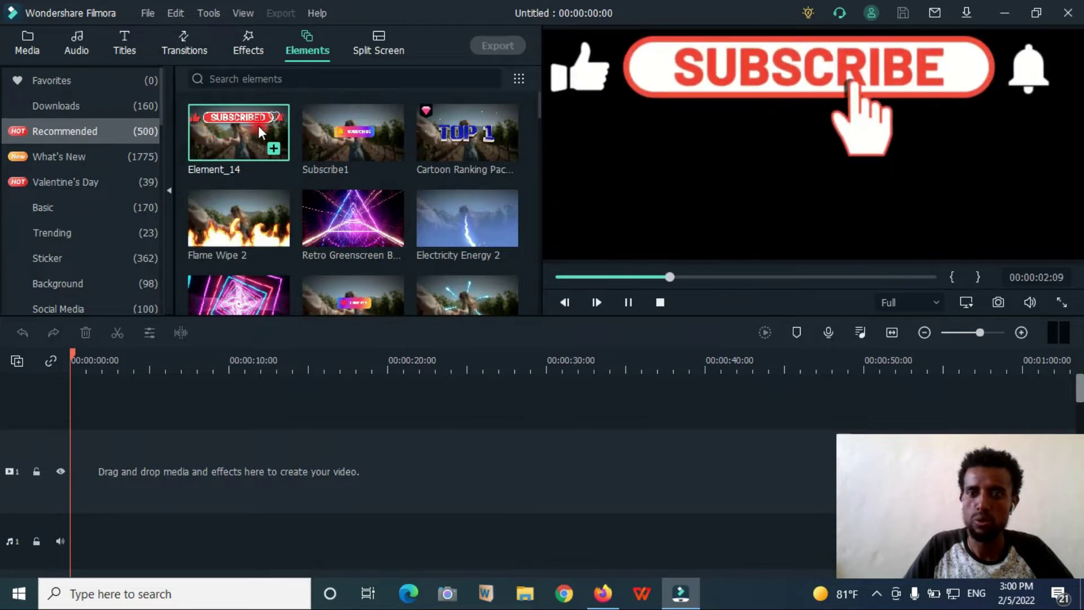
click(353, 131)
scroll(395, 149, down, 3)
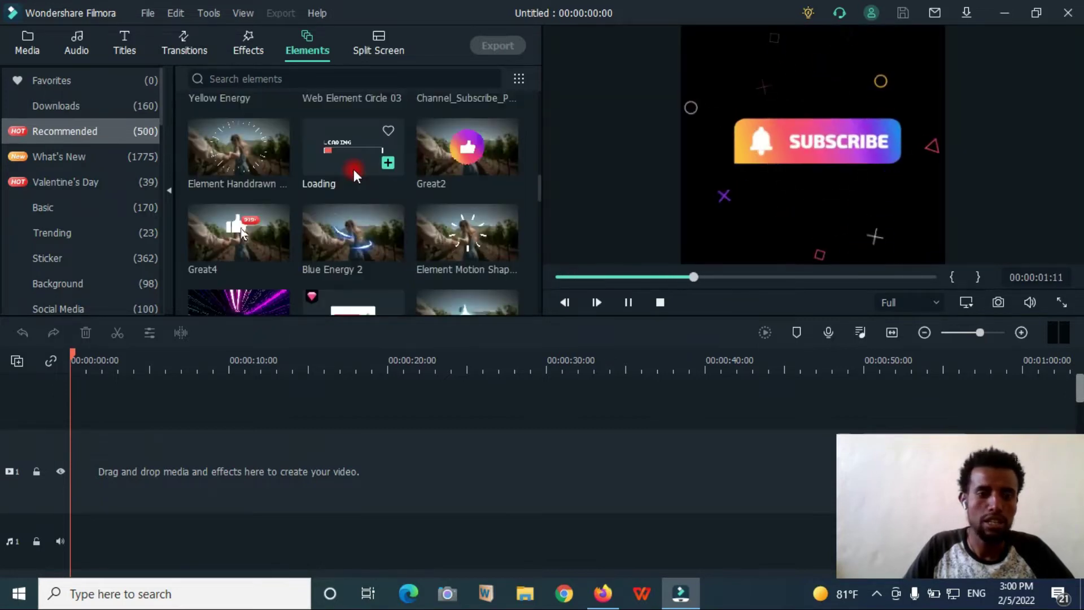
Browse the split screen layouts and preview Split Screen 1 to 4 and a five-part layout
click(377, 42)
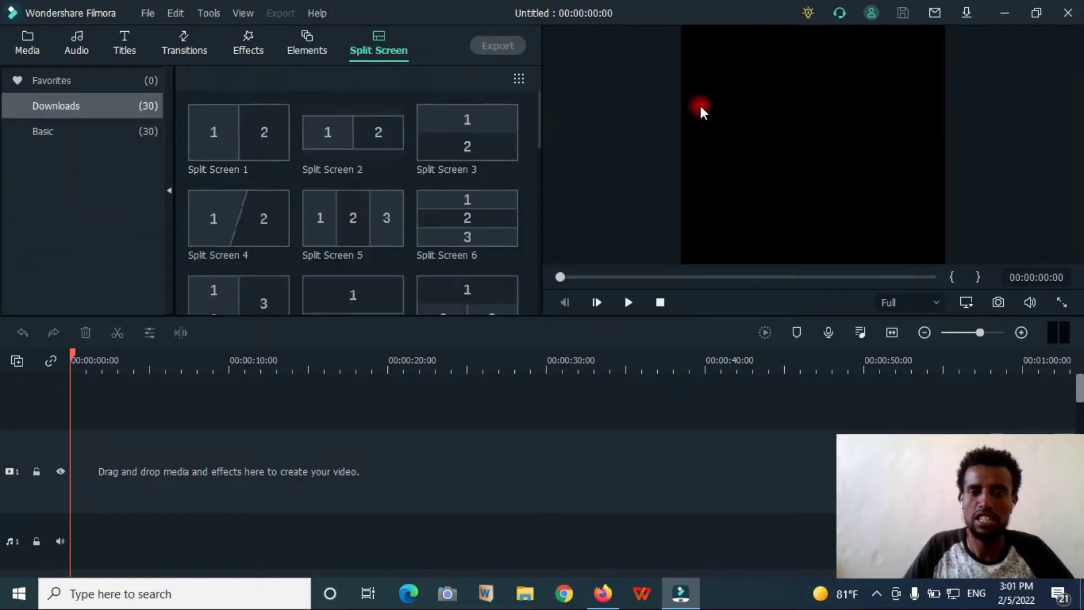
click(238, 138)
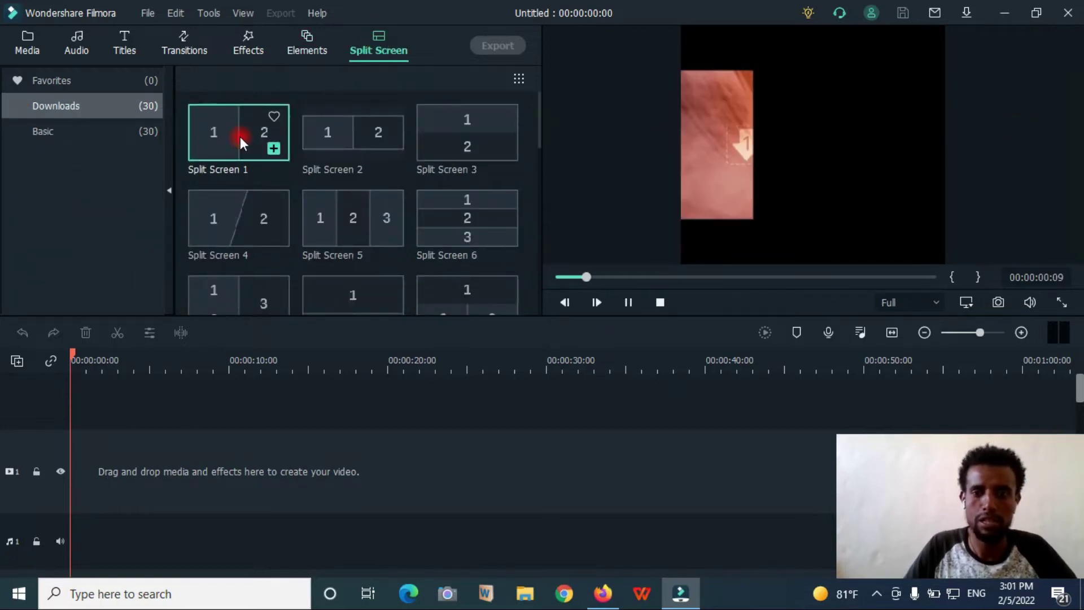
click(341, 134)
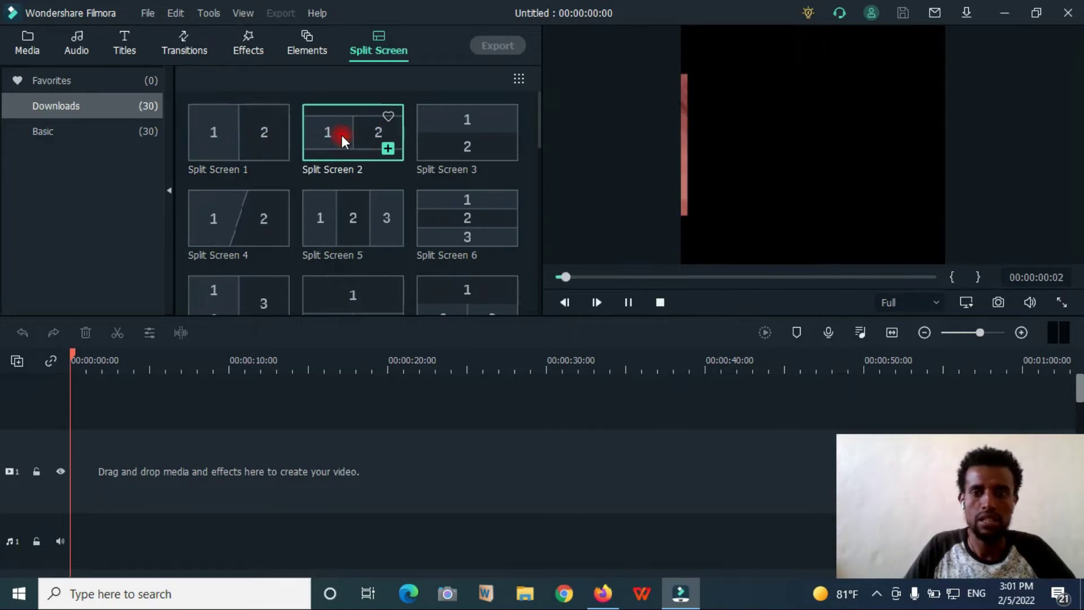
click(464, 129)
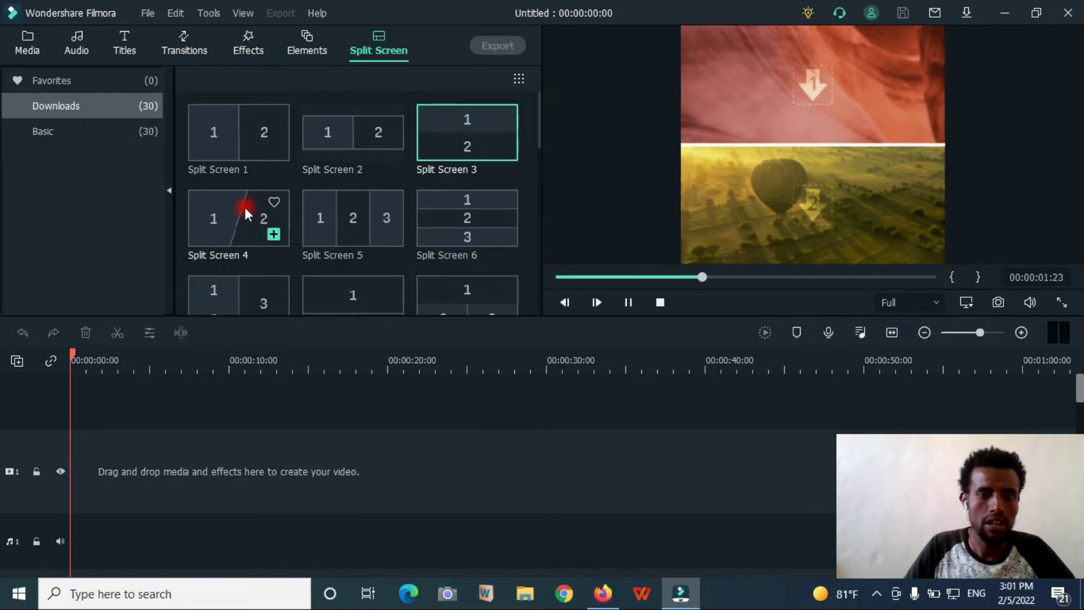
click(226, 213)
scroll(357, 189, down, 5)
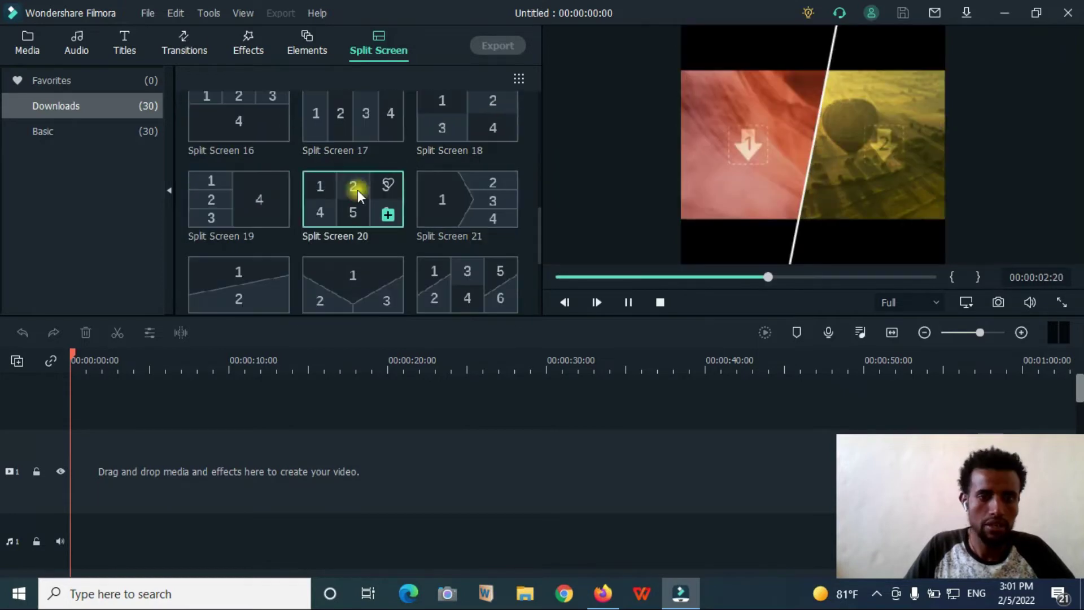
scroll(437, 194, down, 3)
click(434, 173)
scroll(480, 214, up, 10)
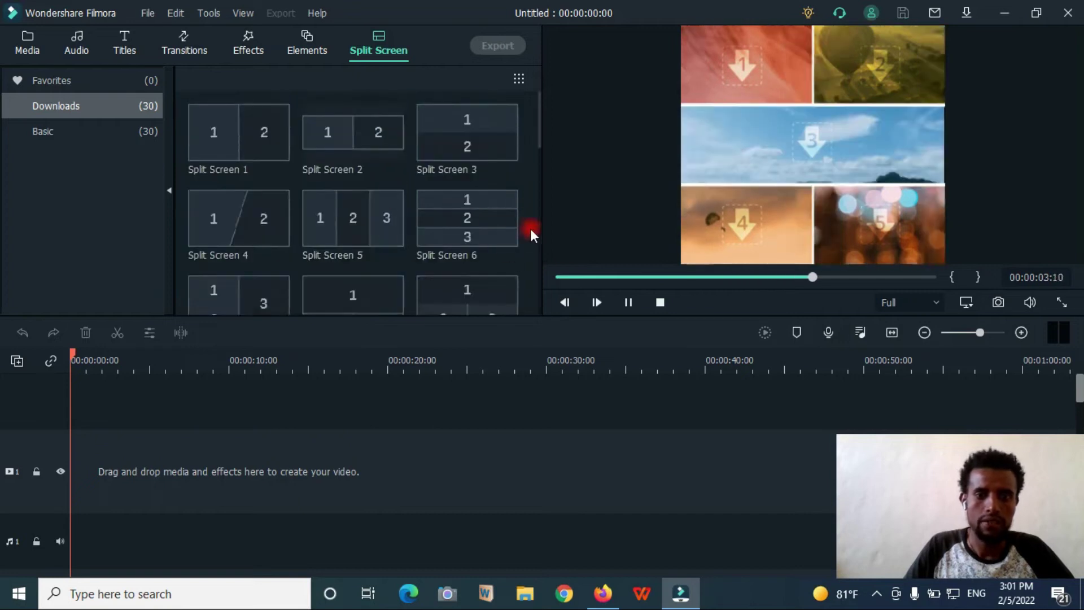
scroll(452, 186, down, 10)
scroll(290, 201, up, 10)
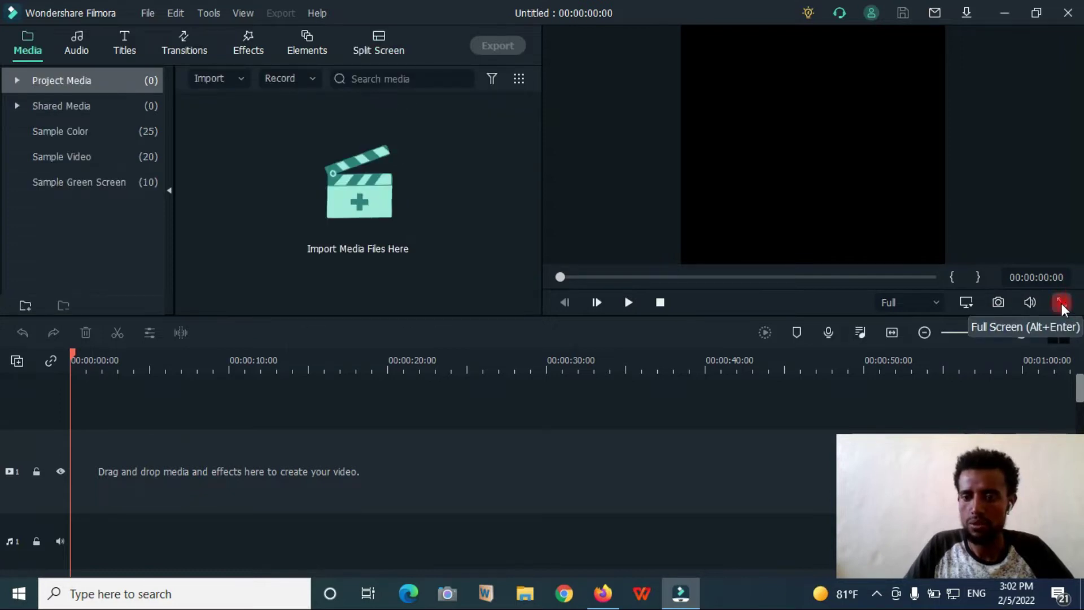
View the empty project preview in full screen and return to the editing workspace
click(1070, 303)
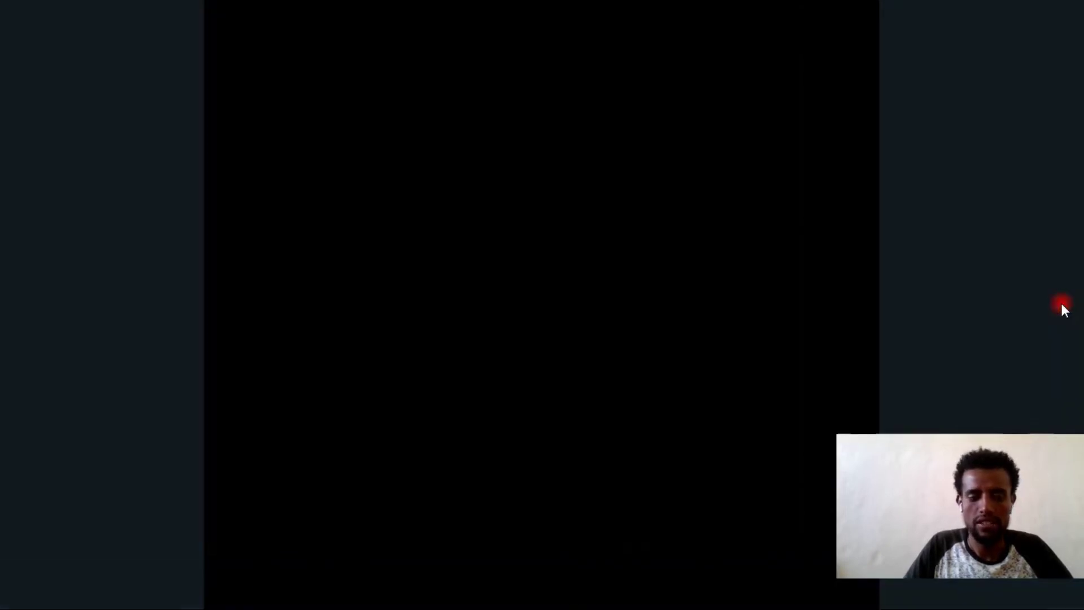
key(Escape)
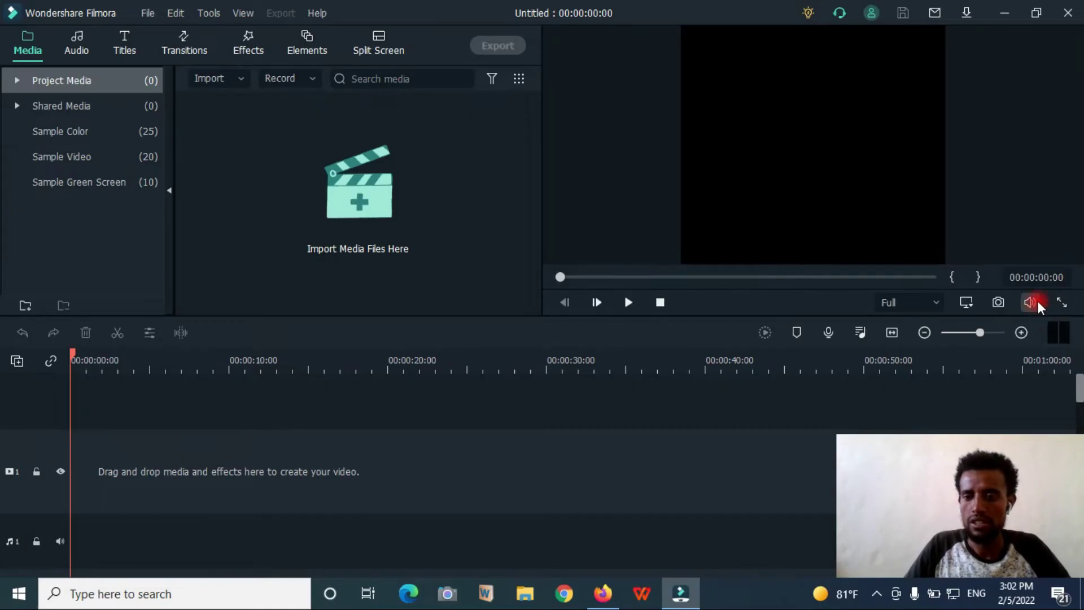
Adjust the preview playback volume and take a snapshot of the current preview frame
click(1034, 301)
drag(1030, 245, 1031, 218)
click(999, 302)
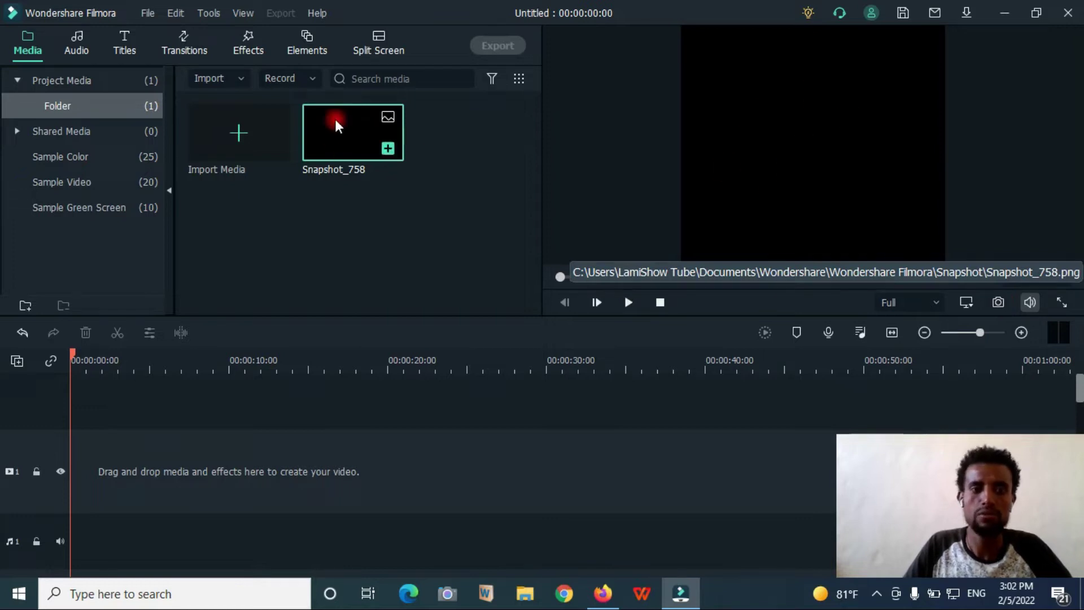
mouse_move(344, 124)
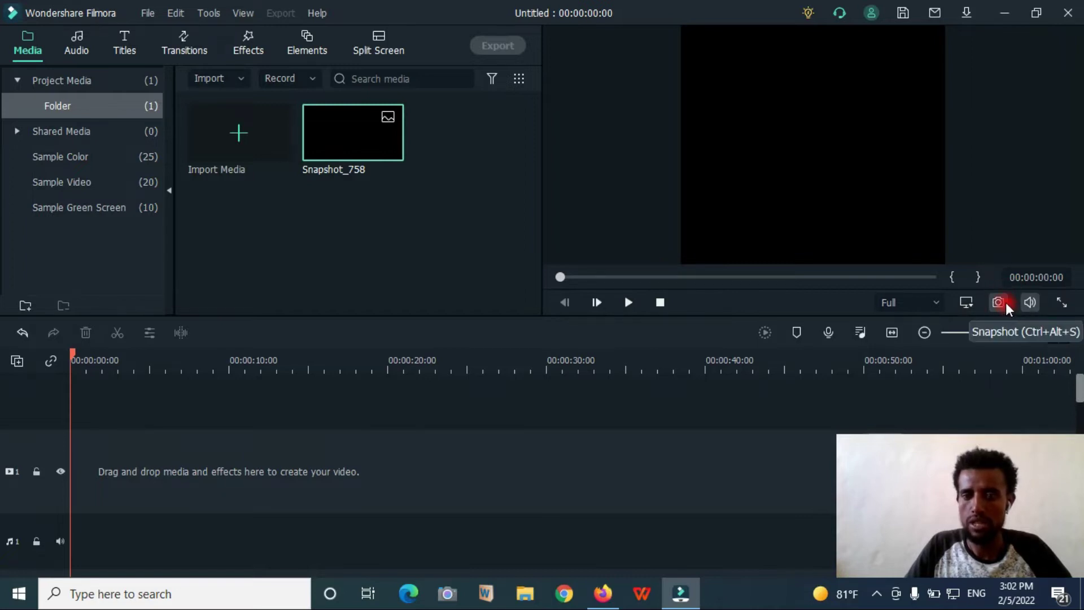
Open the project's aspect ratio settings and try the 3840 x 2160 (4k UHD) resolution
click(970, 302)
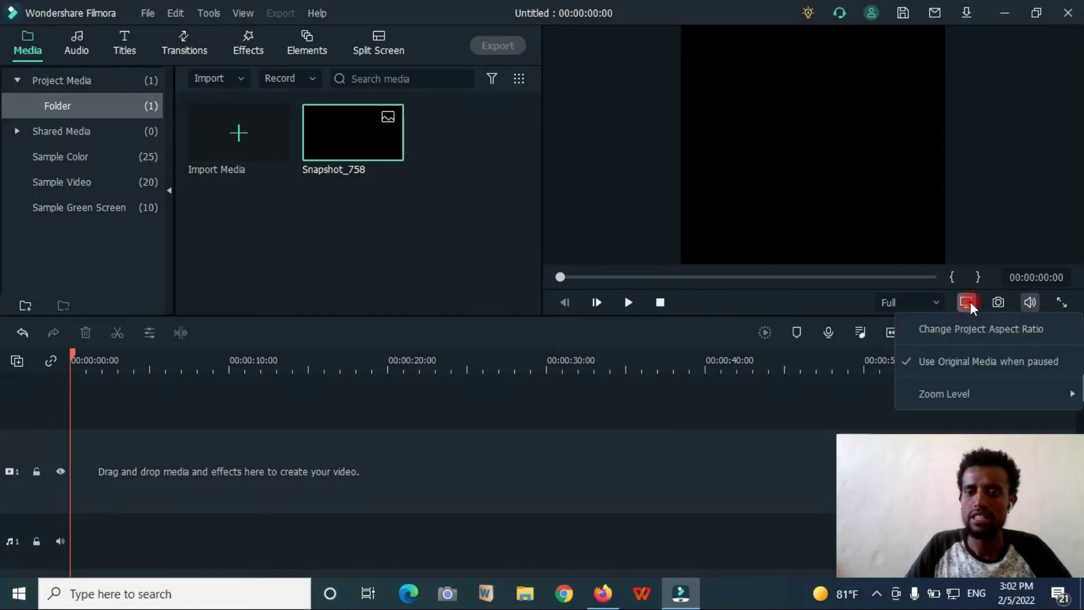
click(951, 329)
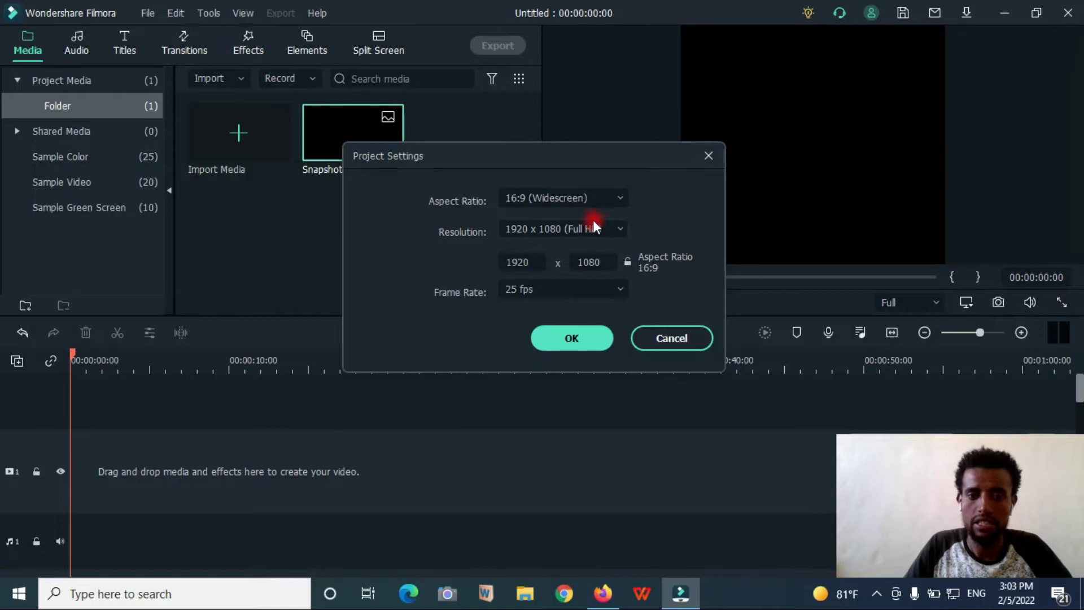
click(621, 227)
click(587, 310)
Try the Custom aspect ratio, return it to 16:9 (Widescreen) and try the Custom resolution
click(605, 198)
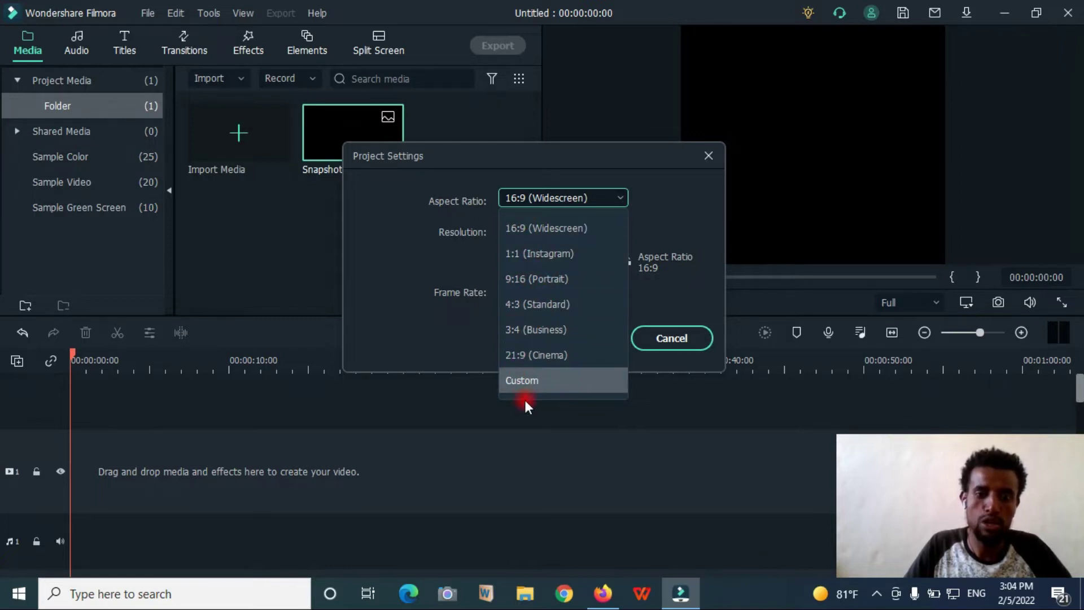
click(531, 380)
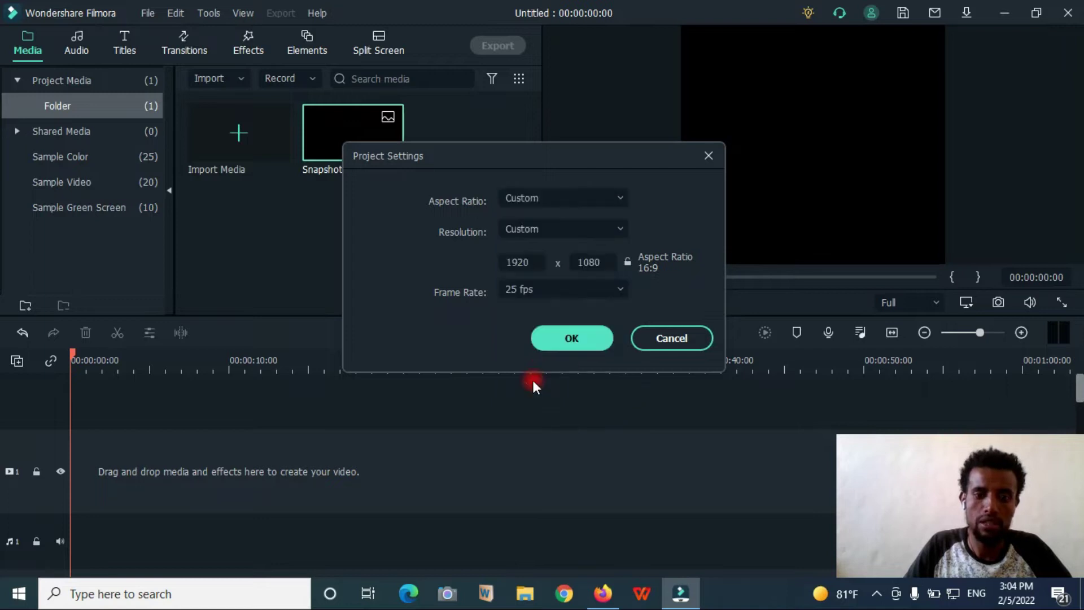
click(548, 196)
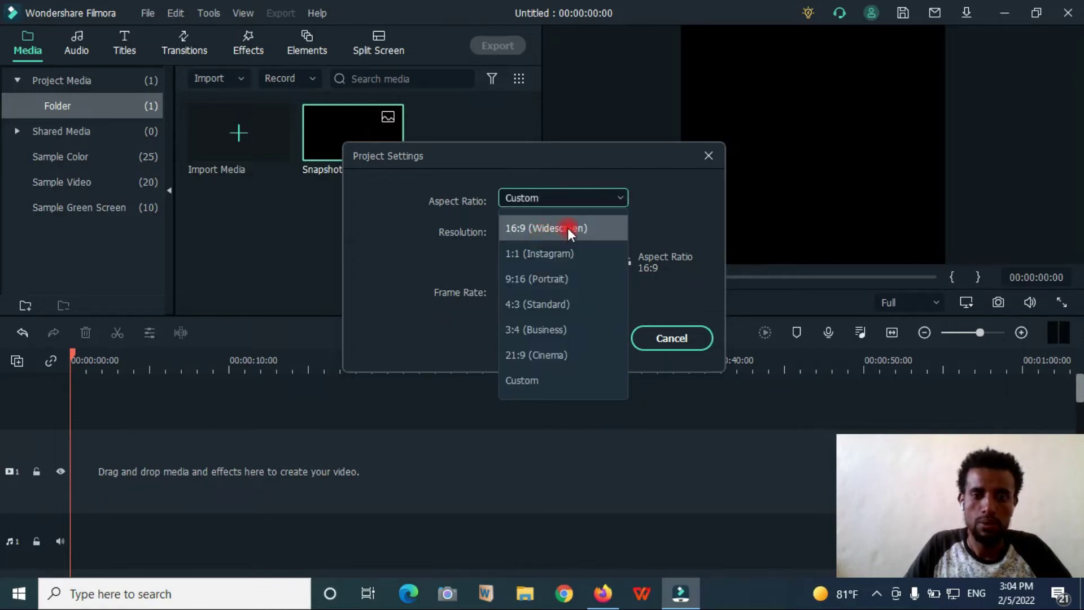
click(544, 228)
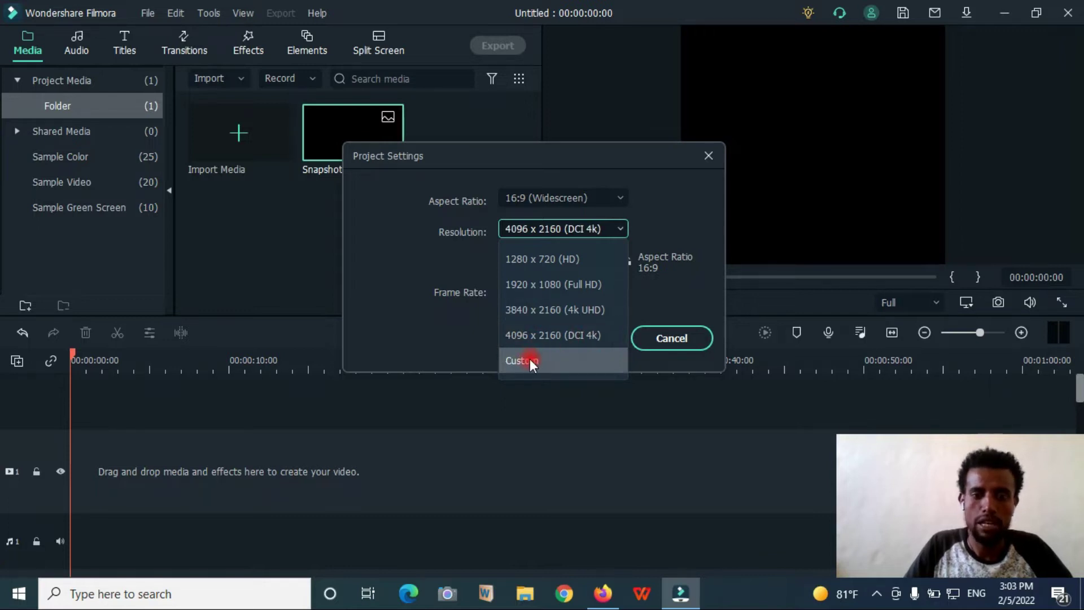
click(529, 359)
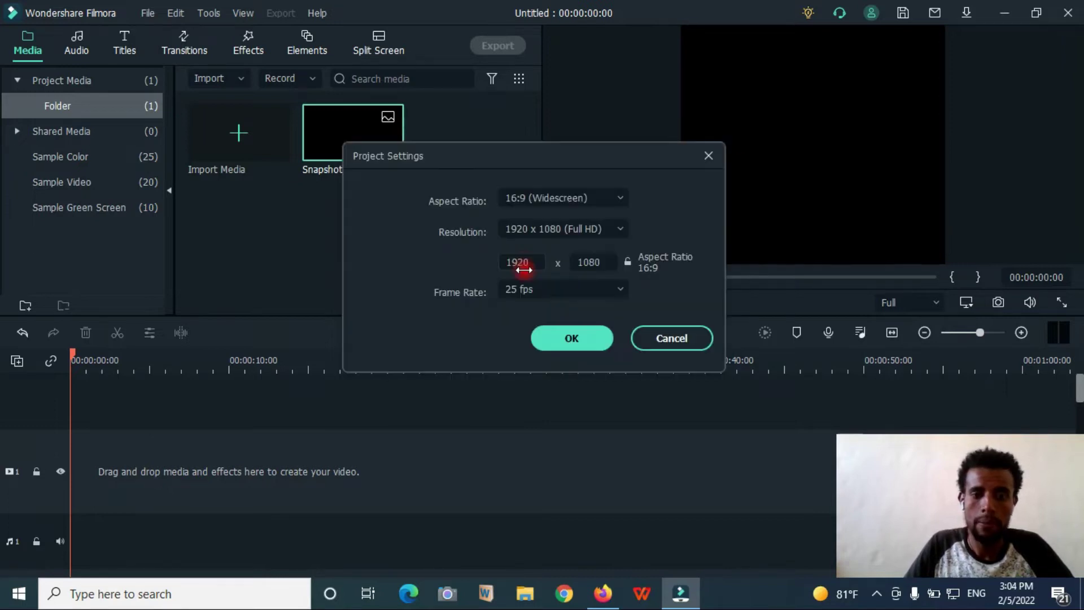
Review the project's frame rate options and set the frame rate to 60 fps
click(534, 290)
click(534, 290)
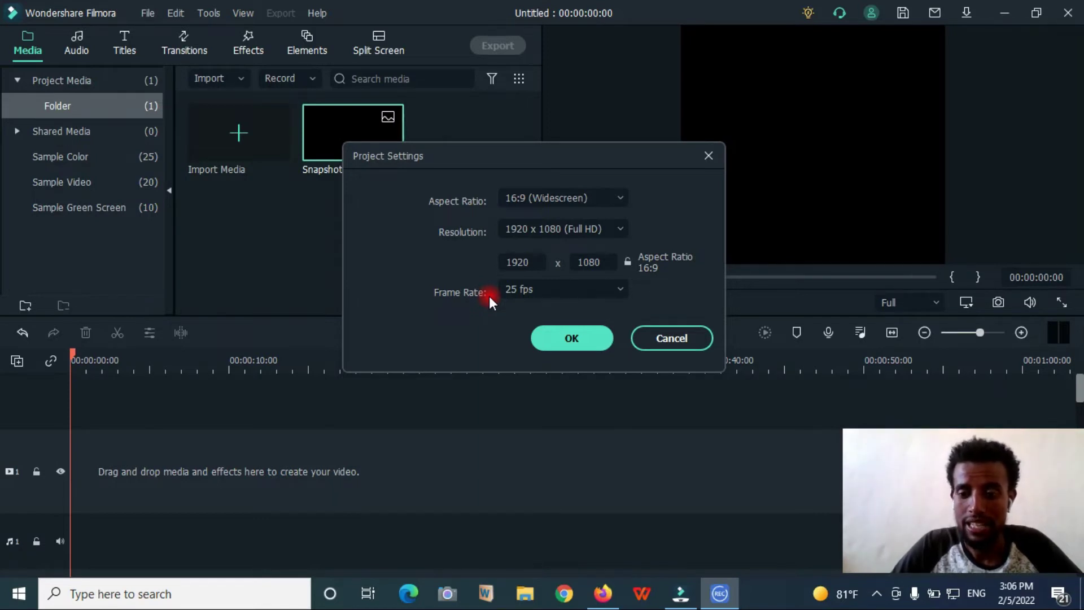
click(518, 293)
click(527, 497)
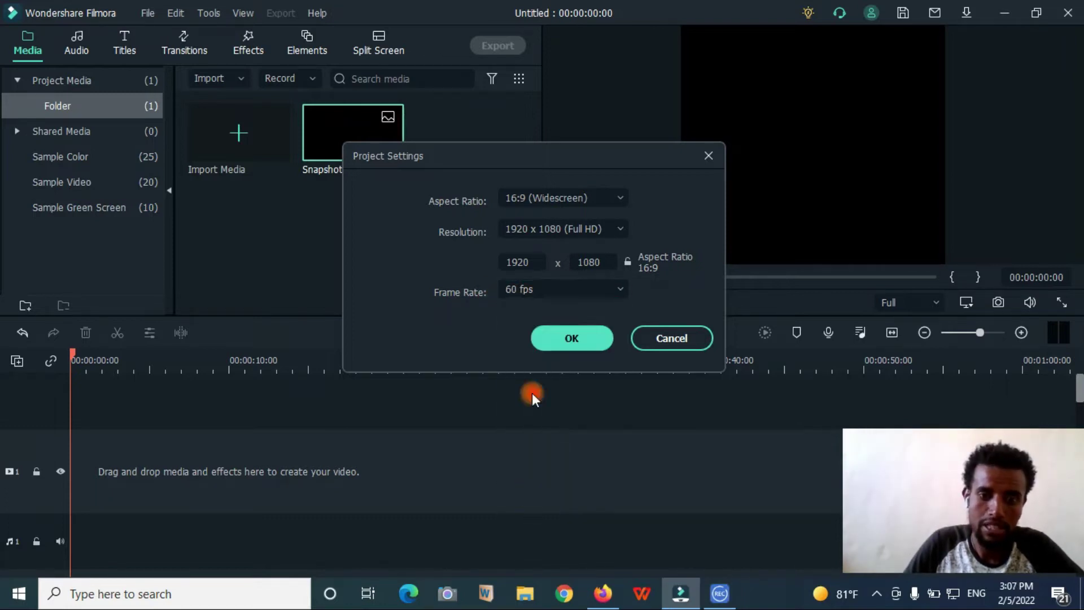
click(535, 285)
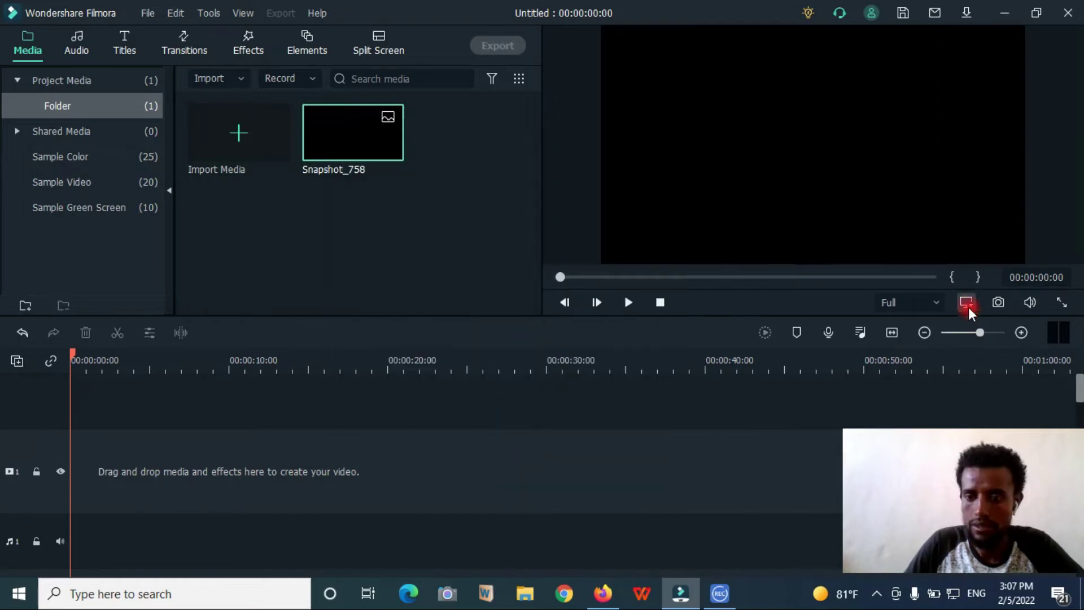
Set the zoom level of the preview display to 10%
click(966, 305)
mouse_move(936, 395)
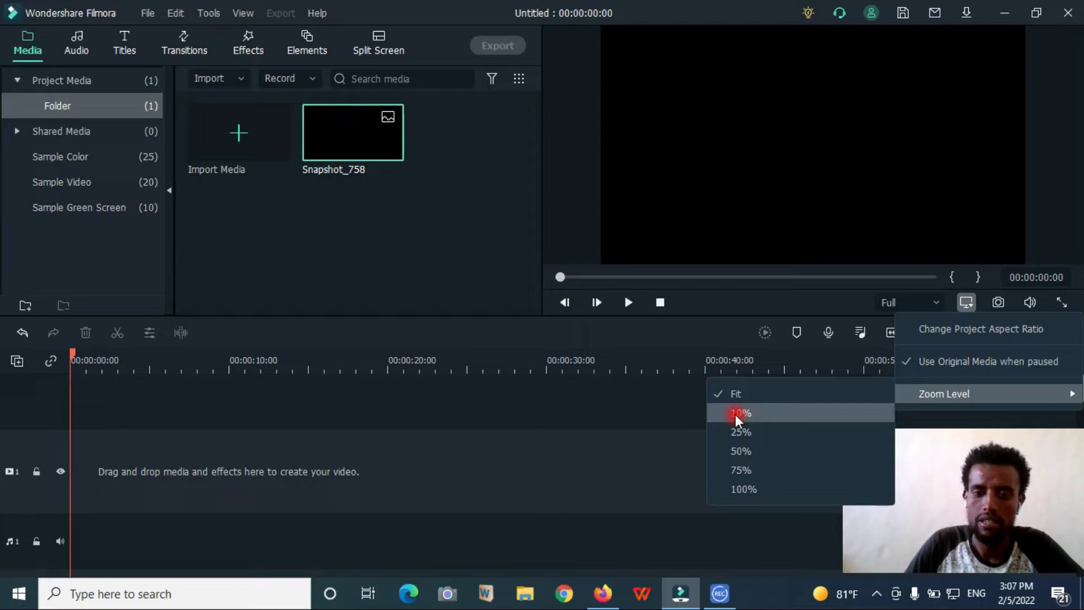
click(735, 414)
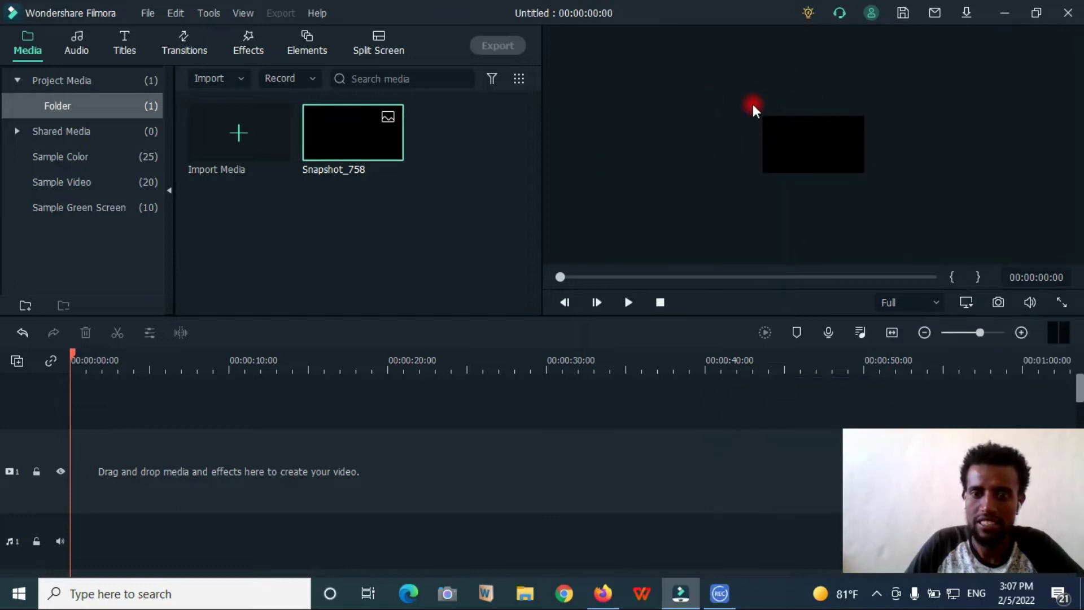
Try the 100% zoom level for the preview display, and set it back to Fit
click(968, 303)
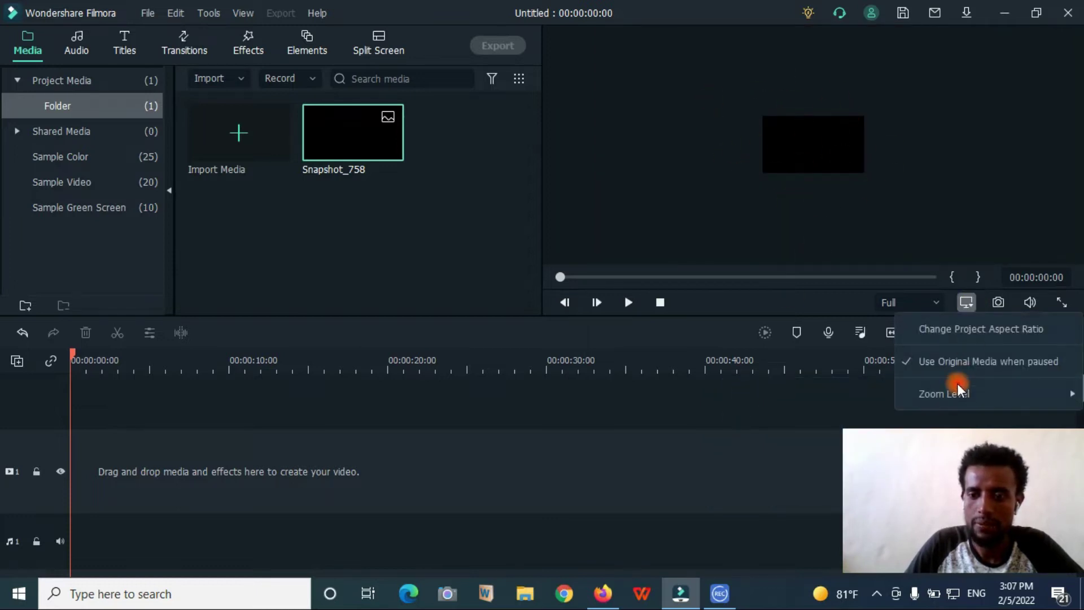
mouse_move(957, 392)
click(744, 489)
click(967, 302)
mouse_move(950, 393)
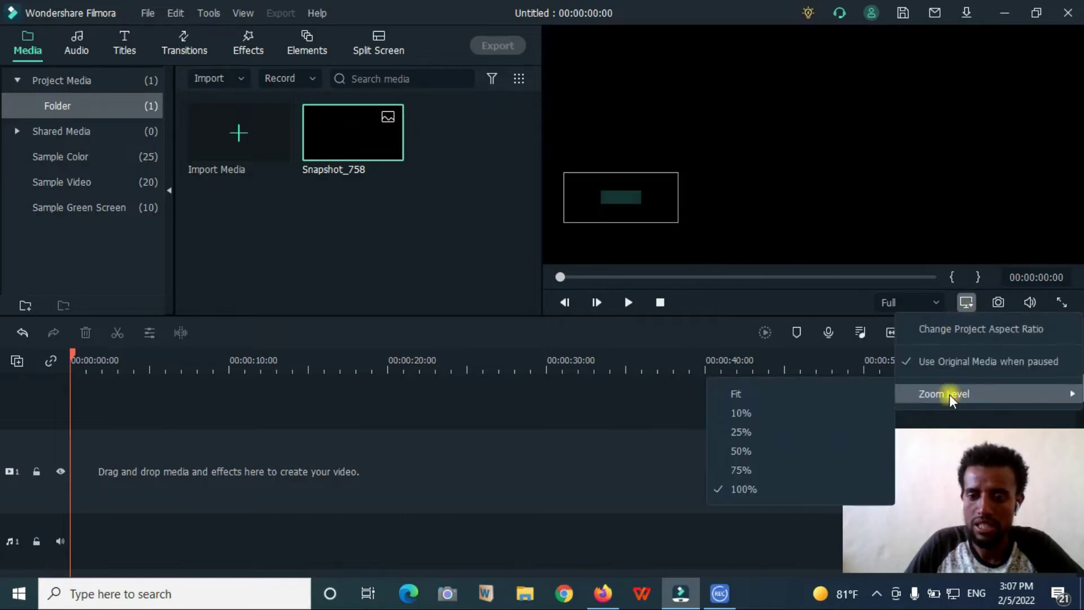
click(736, 391)
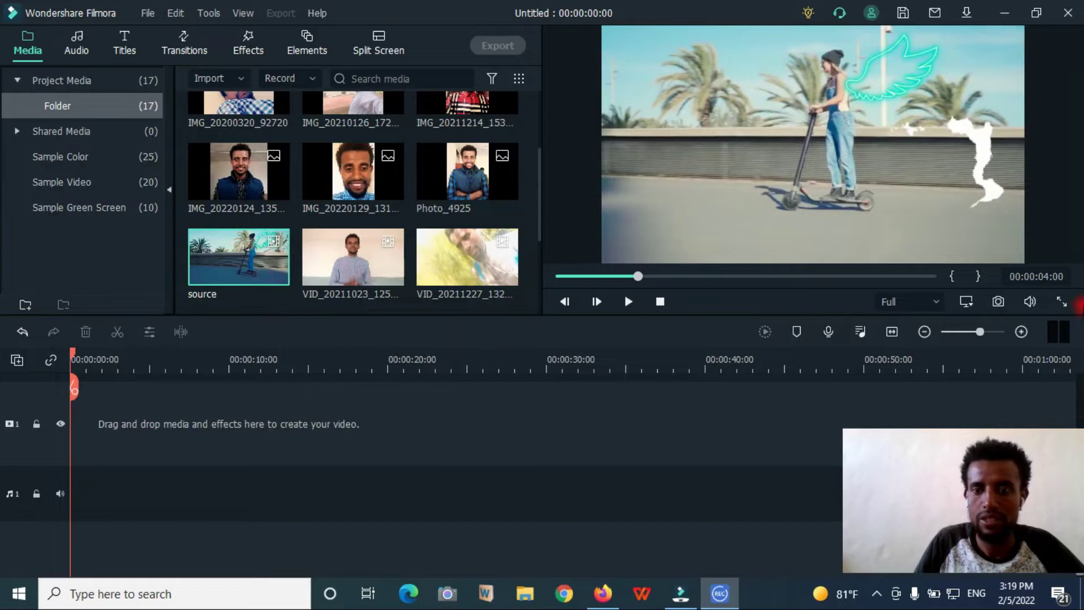
Place the photos IMG_20200320_92720 and IMG_20220124_135835_661 at the start of the first video track
scroll(266, 292, up, 3)
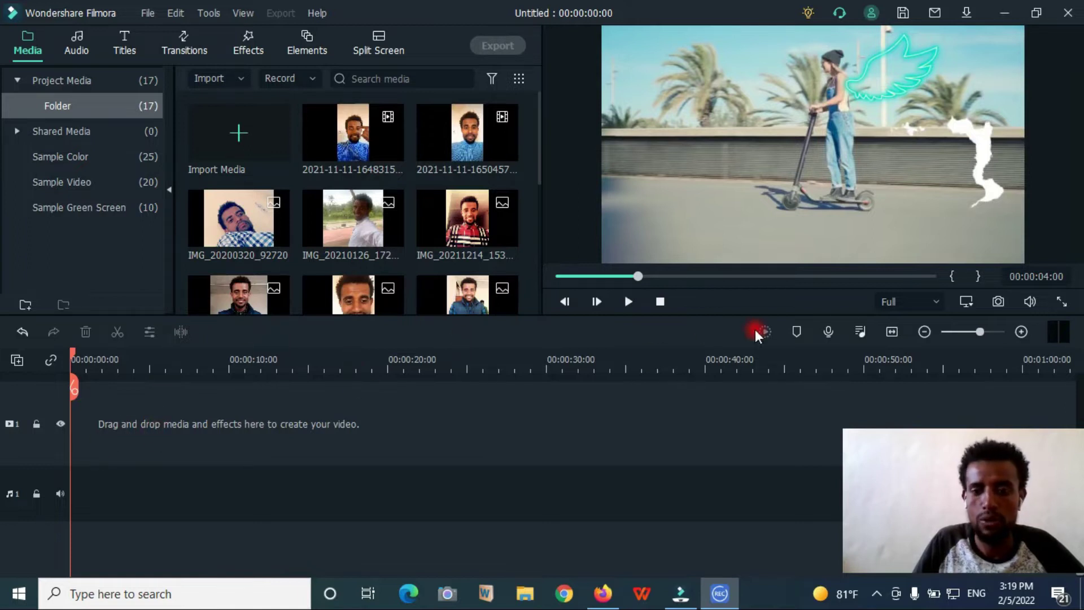
click(238, 208)
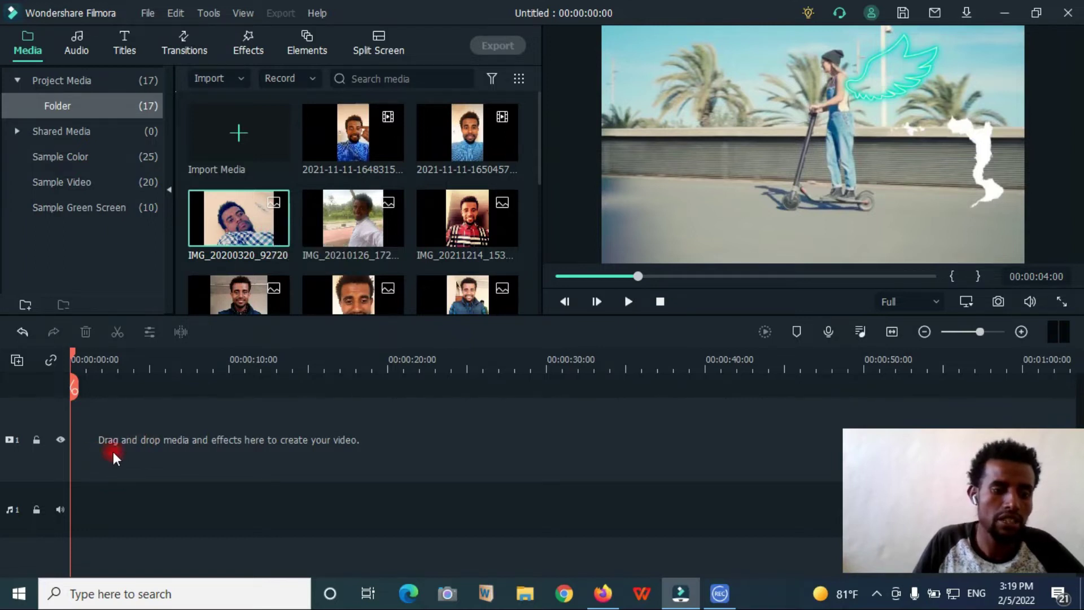
drag(235, 204, 76, 466)
drag(76, 462, 75, 462)
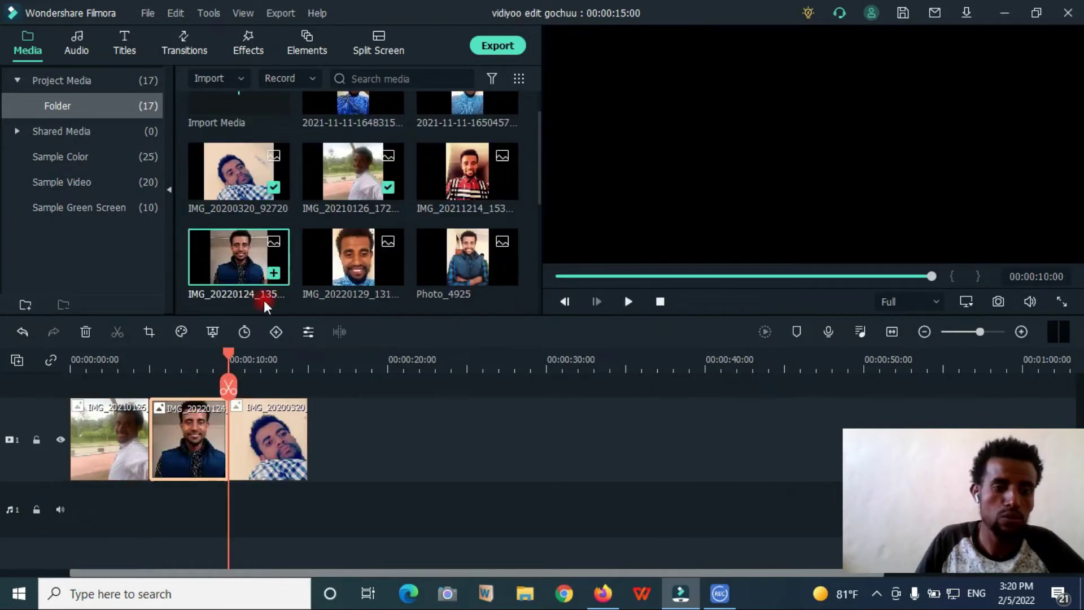
drag(263, 299, 67, 443)
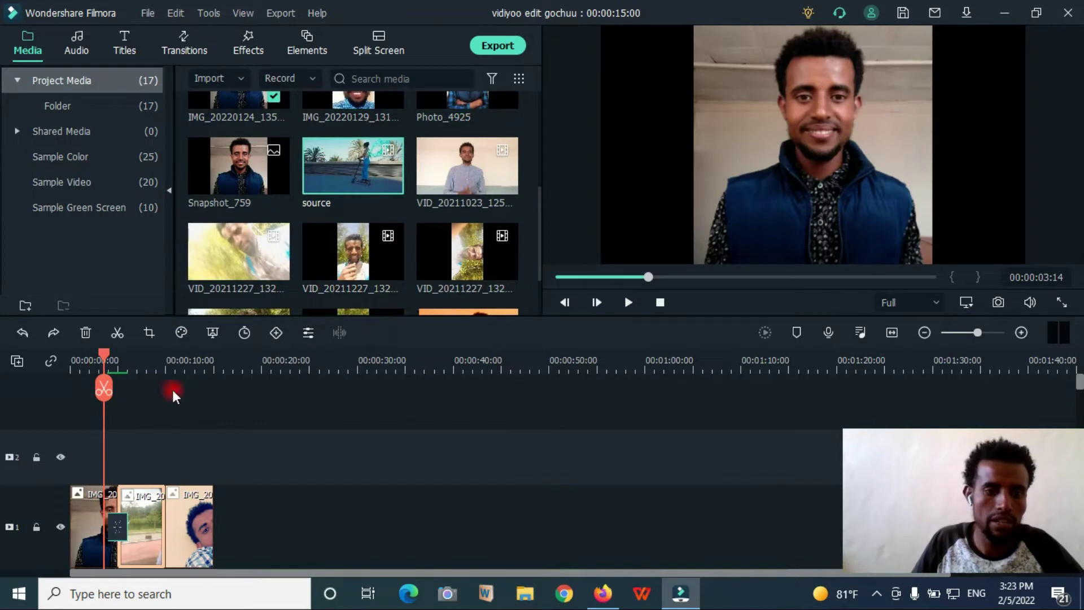
Append the source video after the last photo on the first video track, keeping the project settings of 1920 x 1080 25fps
double_click(348, 158)
drag(348, 158, 219, 525)
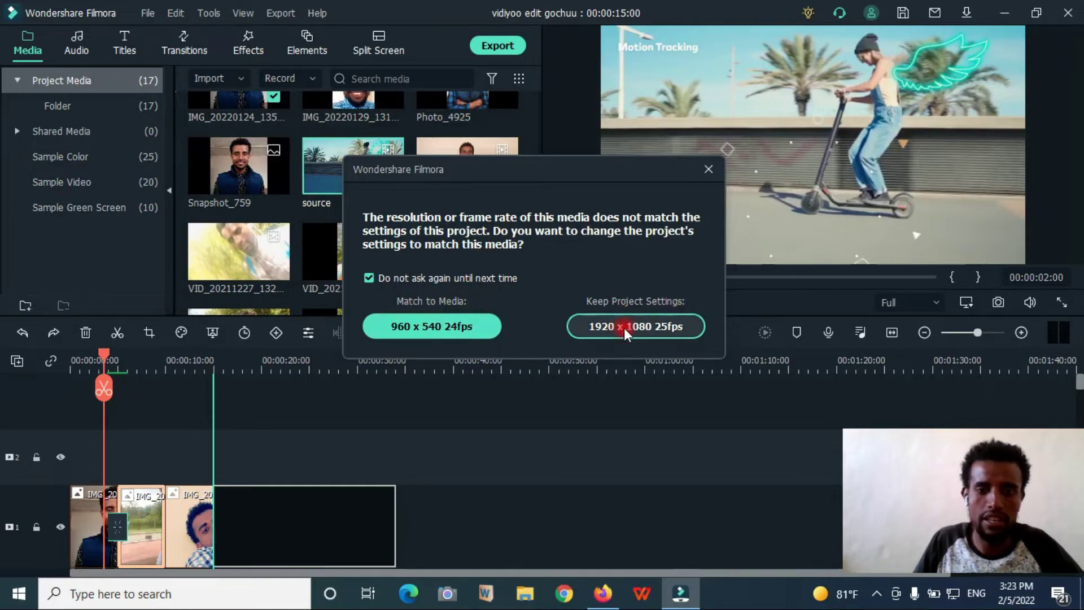
click(656, 324)
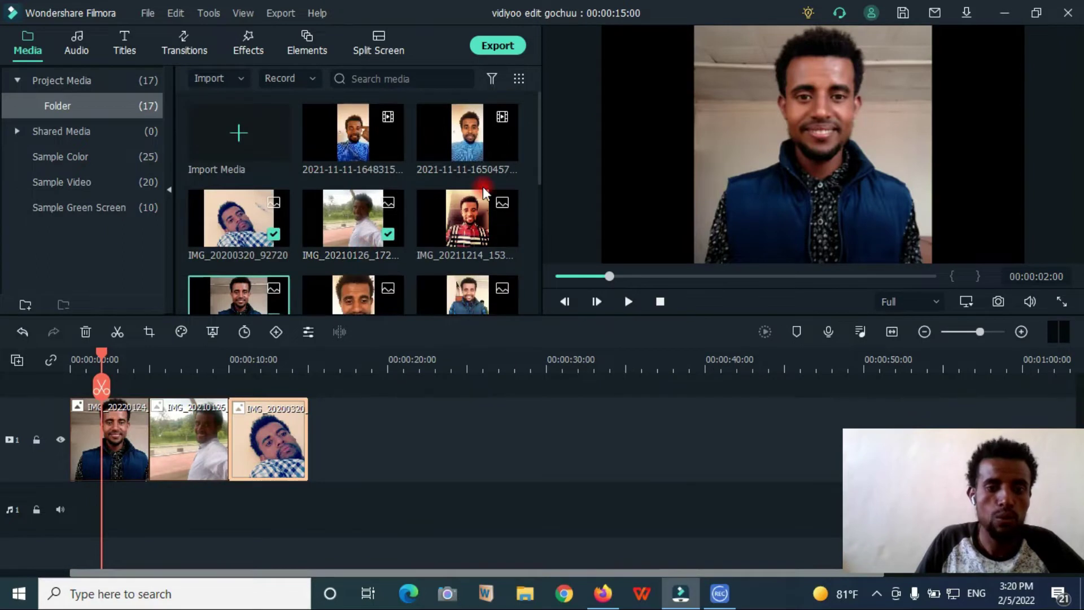
Try to add several video clips from the media folder at once after the last photo, and dismiss the settings mismatch dialog
scroll(482, 186, down, 5)
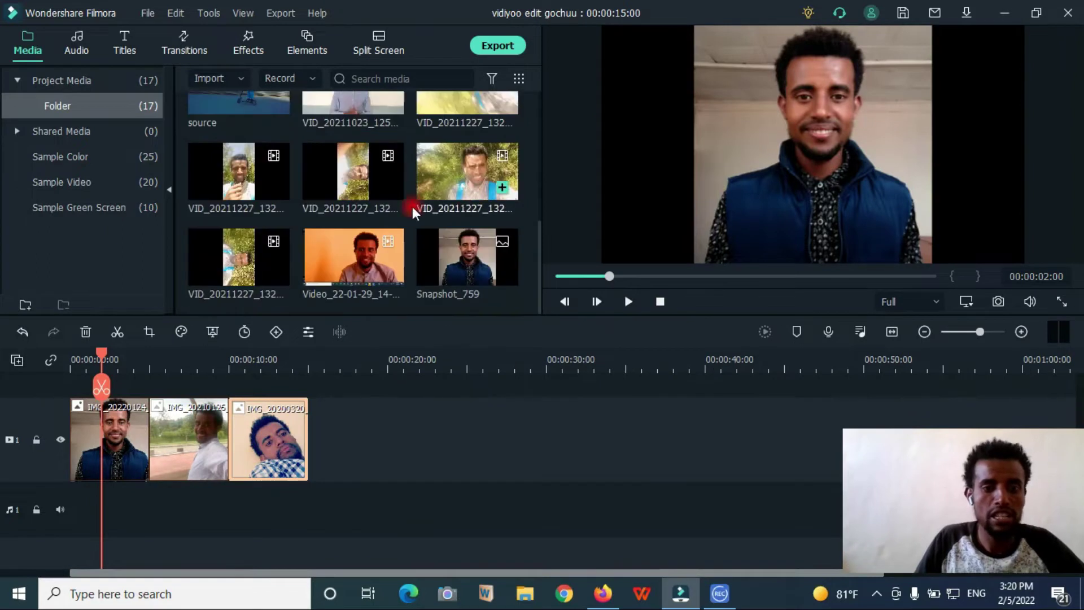
double_click(439, 263)
drag(459, 171, 318, 441)
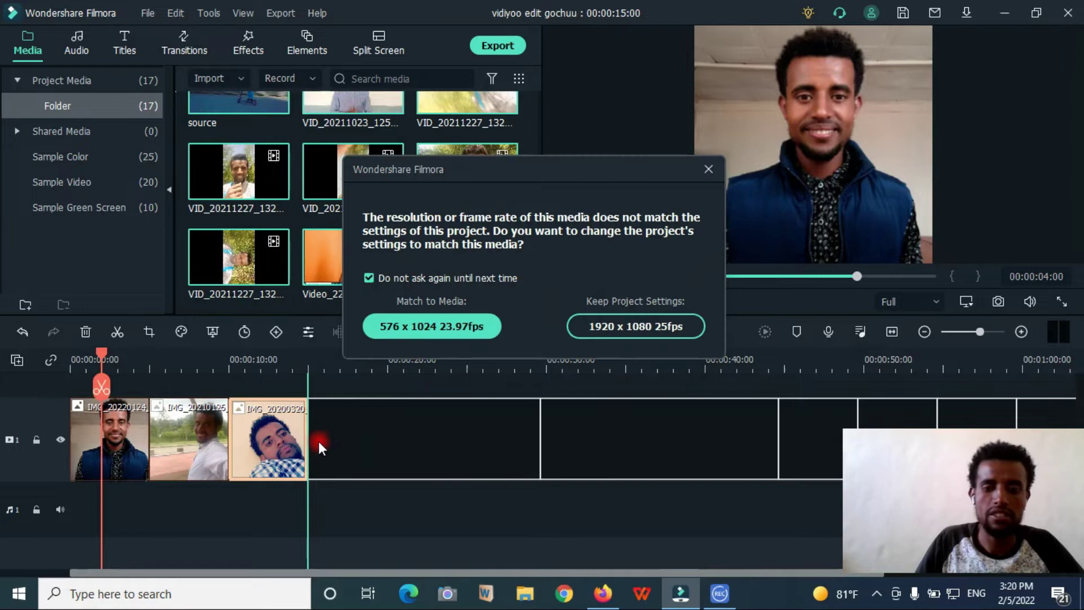
click(700, 175)
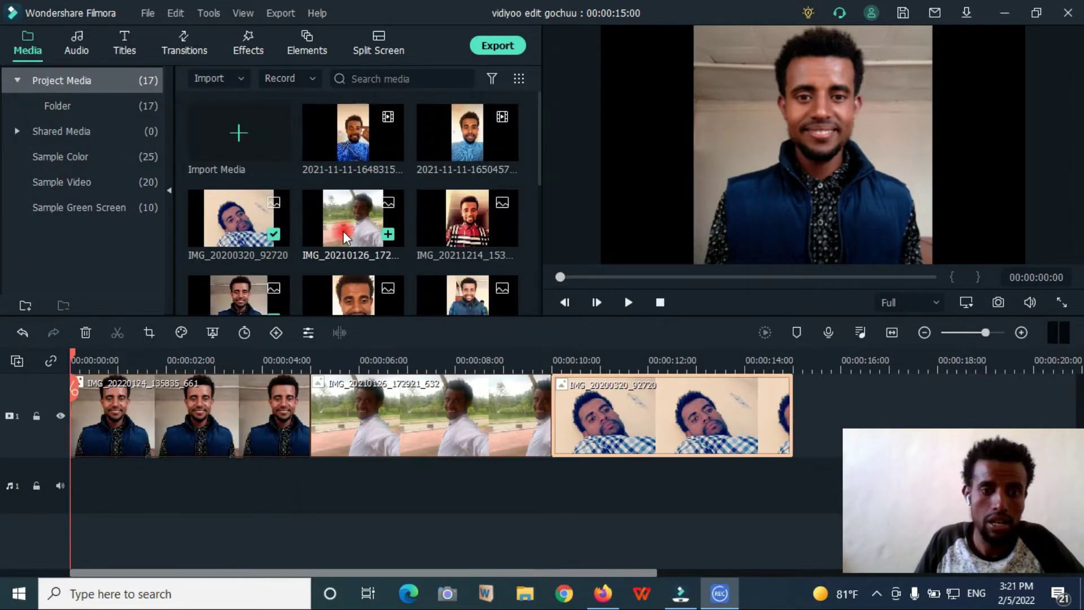
Add the Opener 1 title from the recommended titles above the first photo at the start of the timeline
scroll(343, 232, down, 5)
click(235, 42)
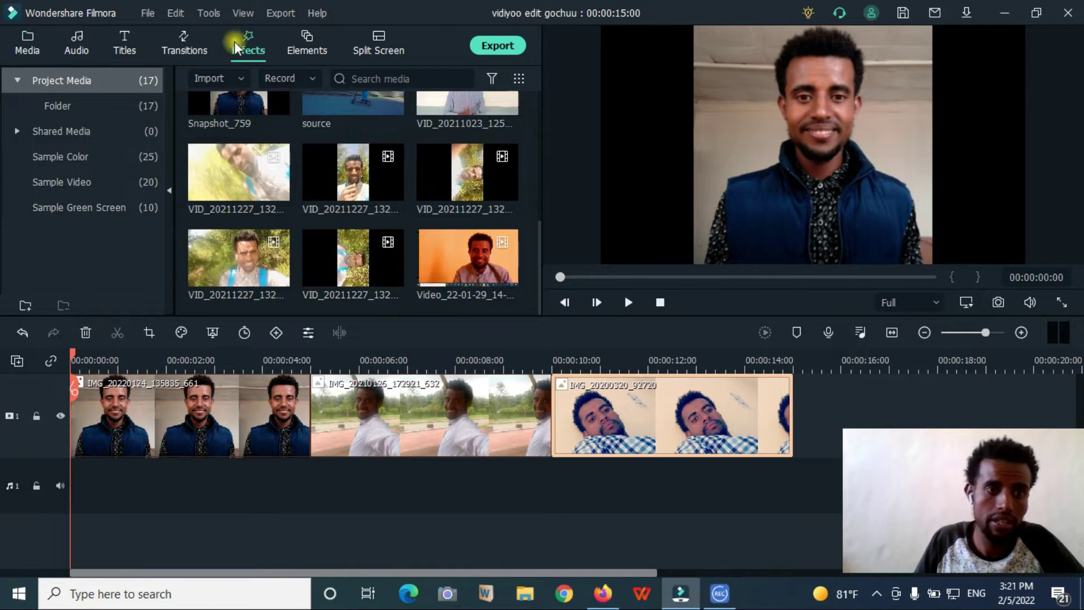
click(183, 35)
click(124, 37)
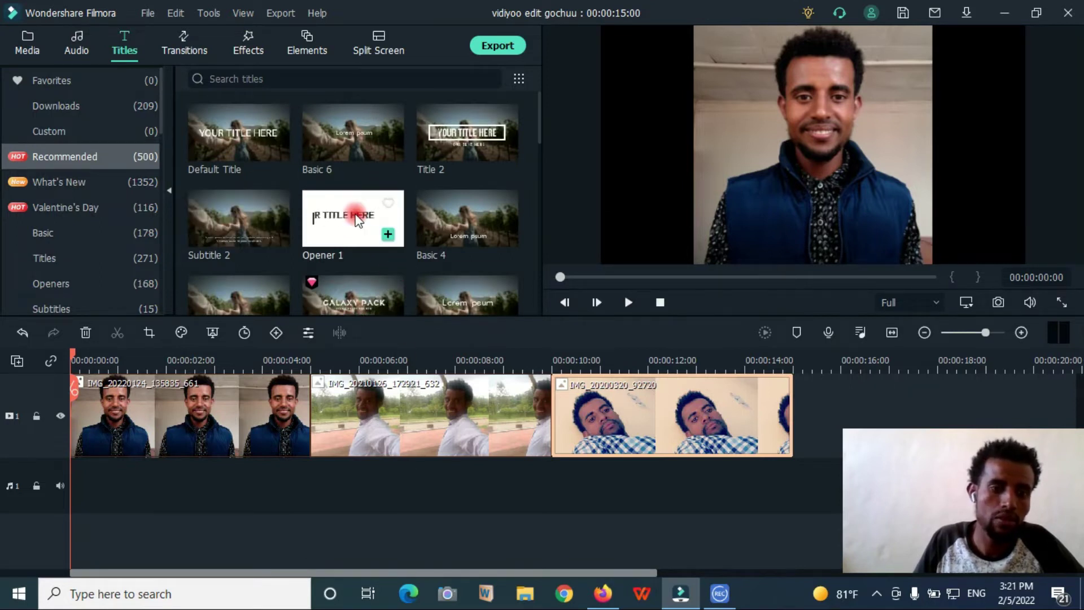
drag(351, 221, 77, 407)
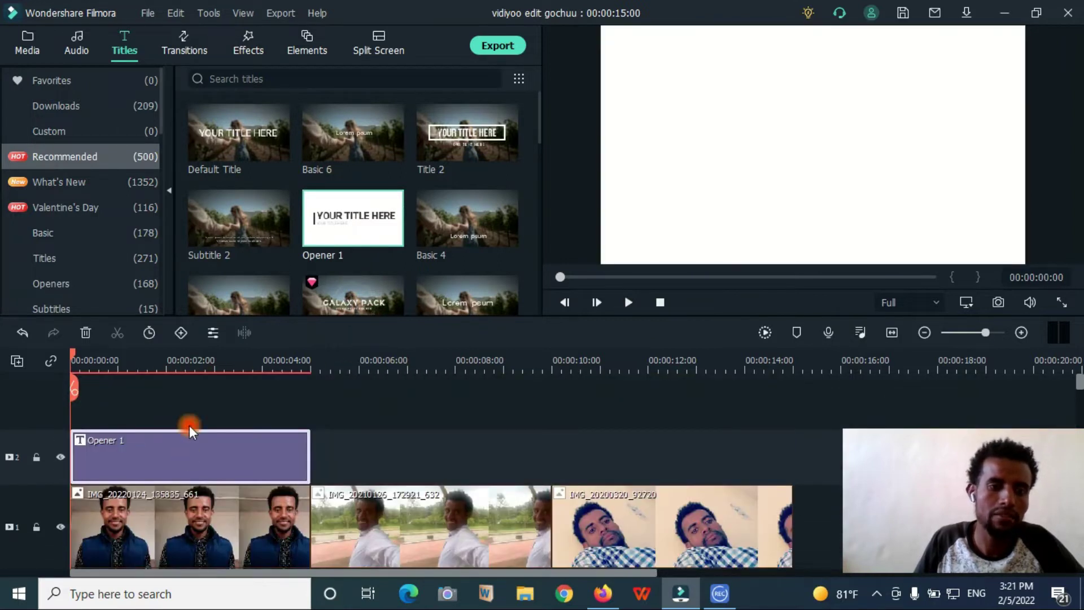
Add the Flash transition between the first and second photos, and delete the Opener 1 title from the second video track
click(186, 43)
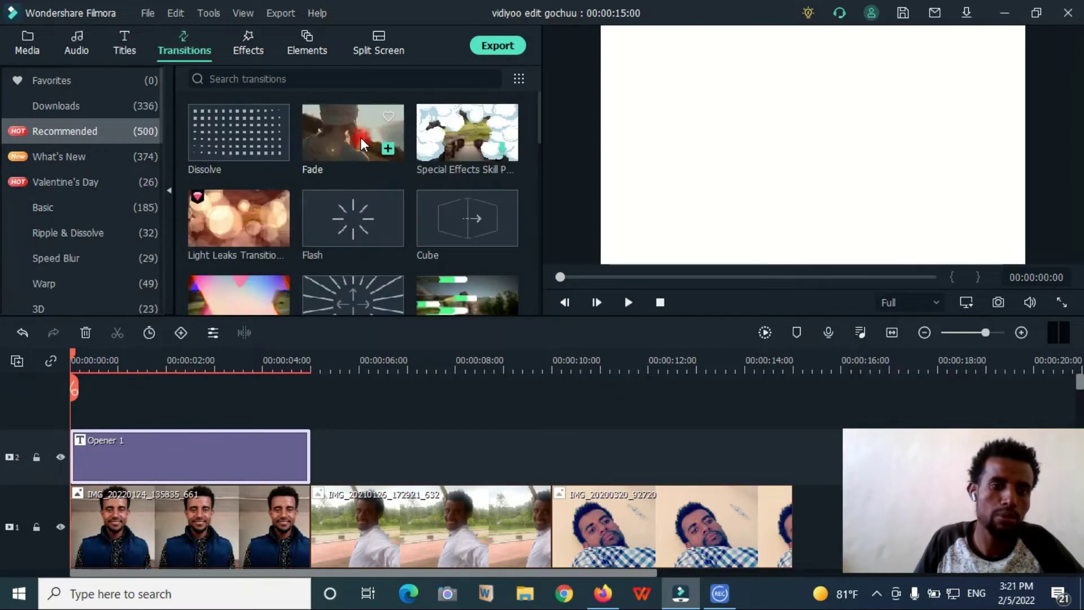
drag(372, 218, 307, 534)
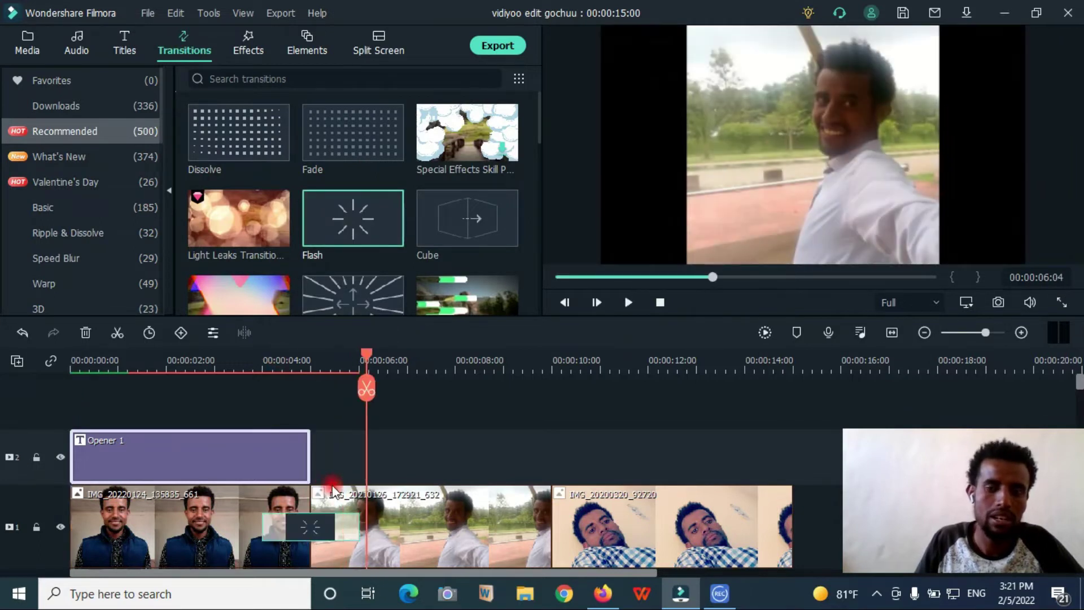
click(294, 454)
key(Delete)
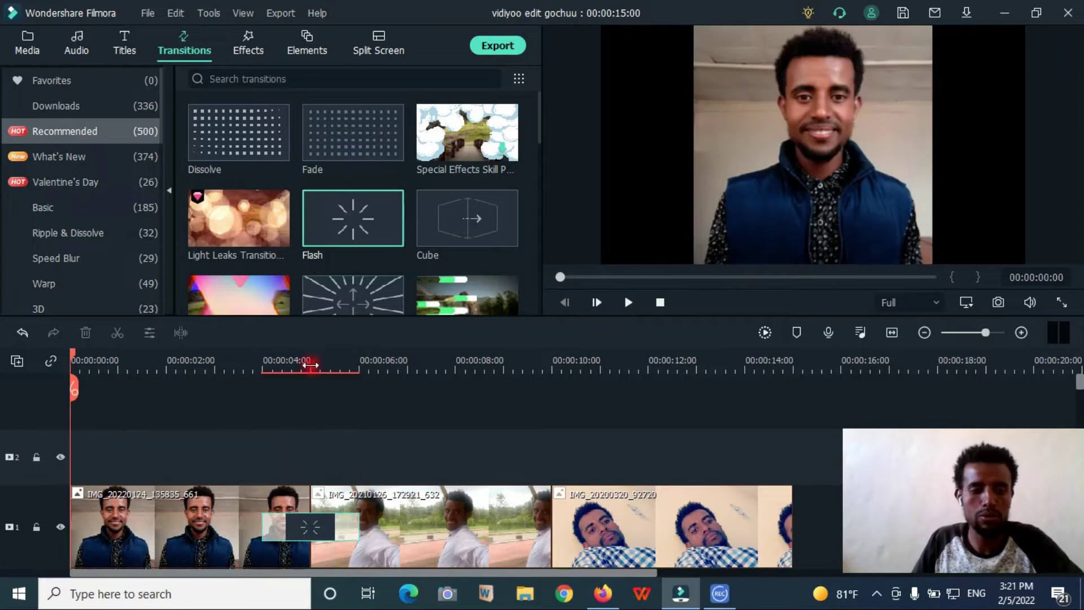
Add the Mosaic effect to the second video track and position it over the join of the first two photos
click(257, 39)
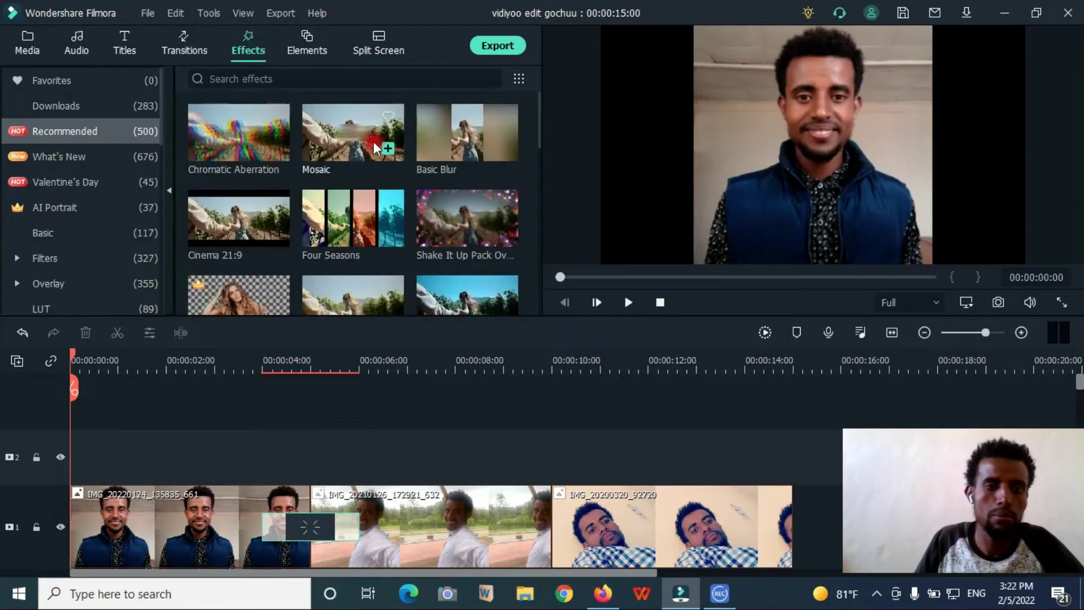
drag(355, 134, 409, 477)
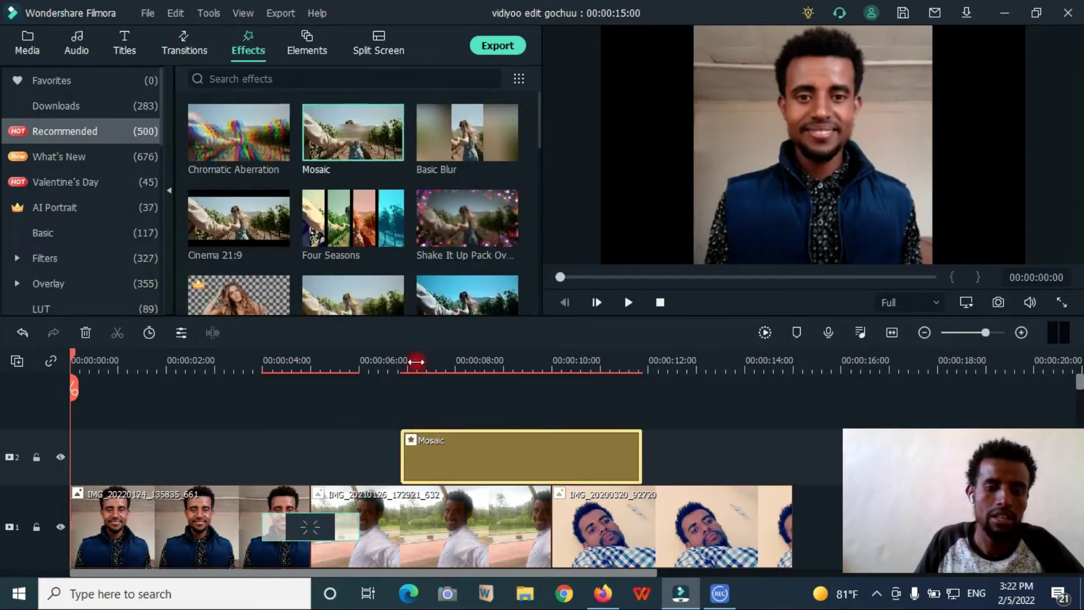
drag(504, 474, 344, 454)
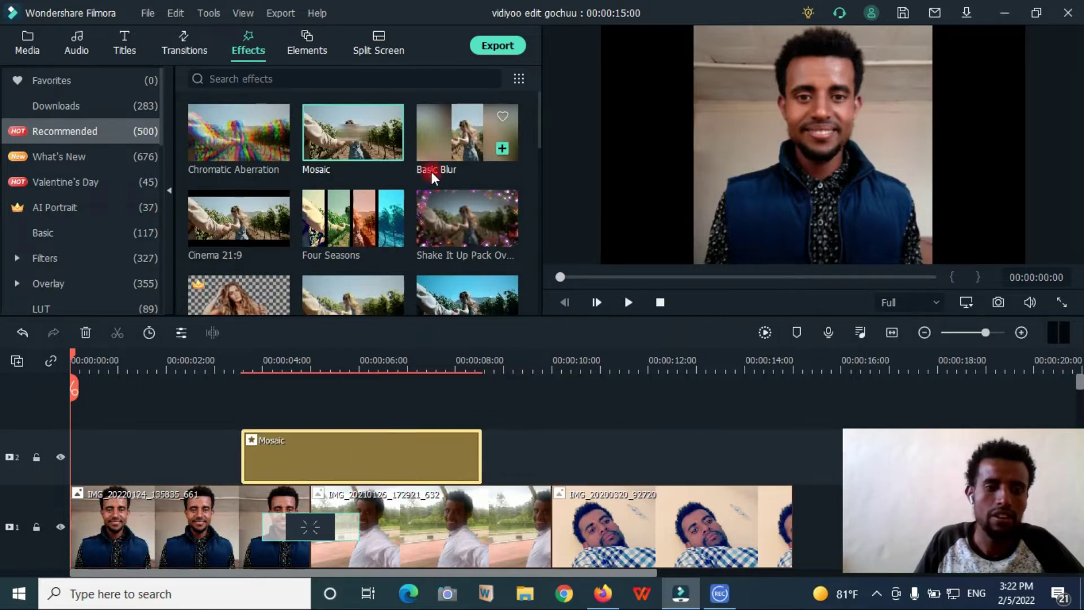
Try inserting Retro Greenscreen Background Element 05 at the start of the second video track, and undo it
click(306, 41)
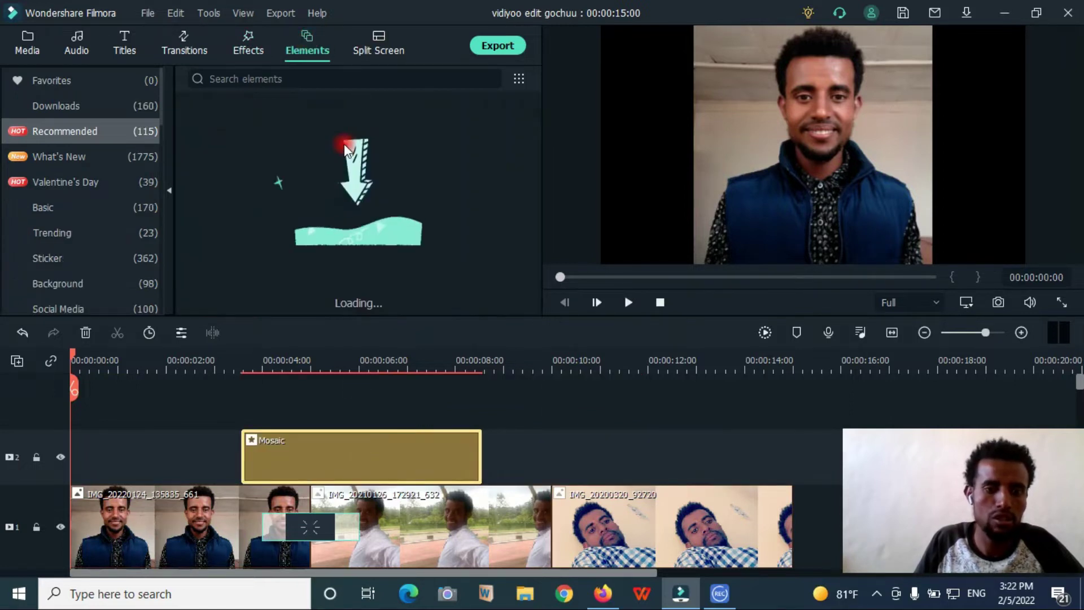
drag(355, 249, 89, 449)
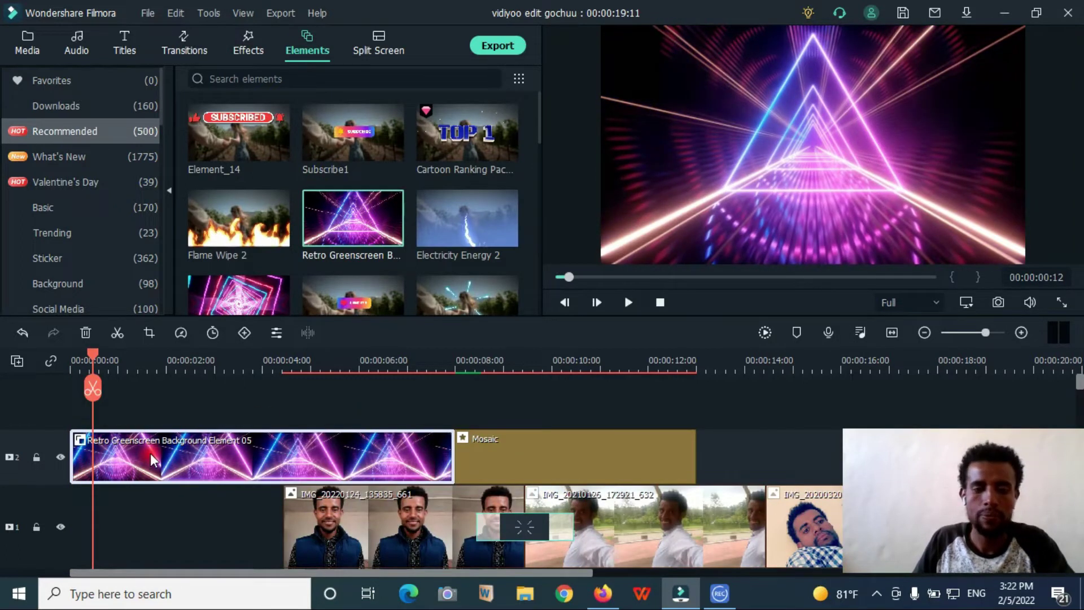
key(ctrl+z)
Browse the split screen templates and add Split Screen 3 at the start of the second video track
click(378, 45)
scroll(397, 219, down, 8)
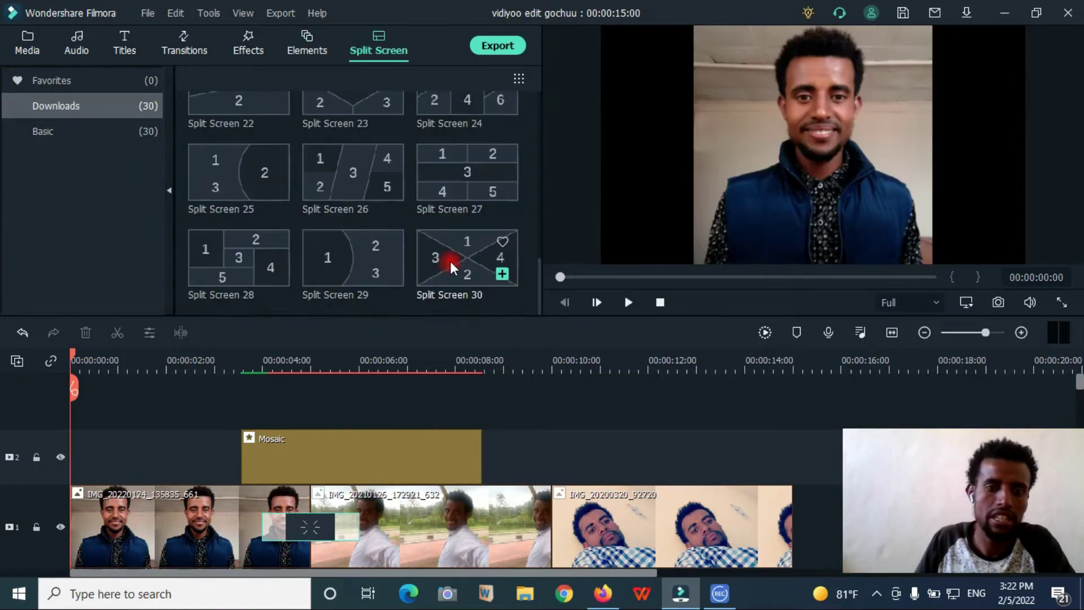
scroll(378, 188, up, 8)
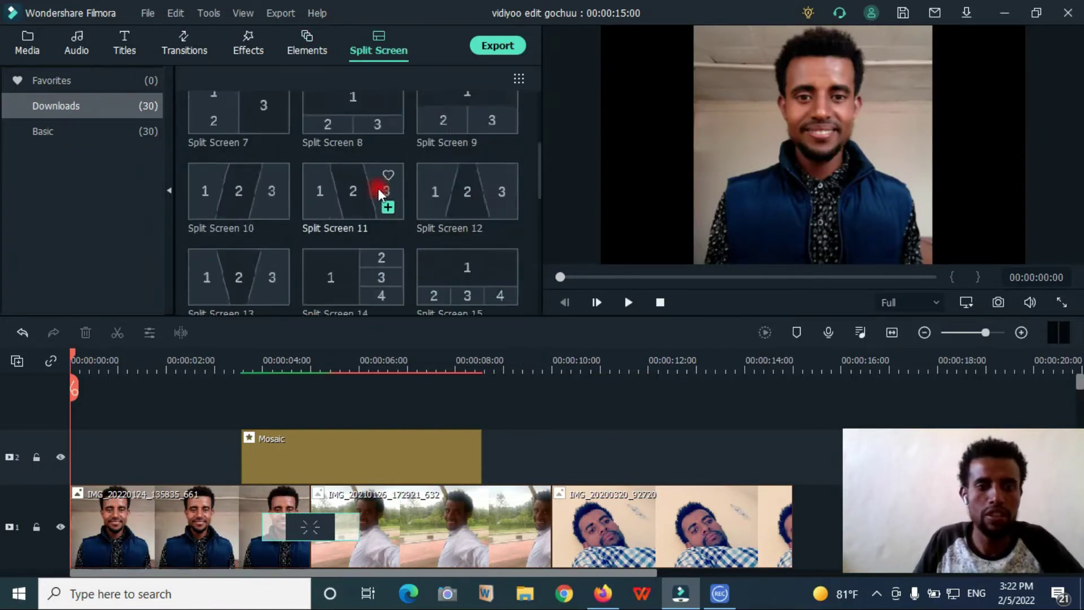
drag(449, 133, 169, 452)
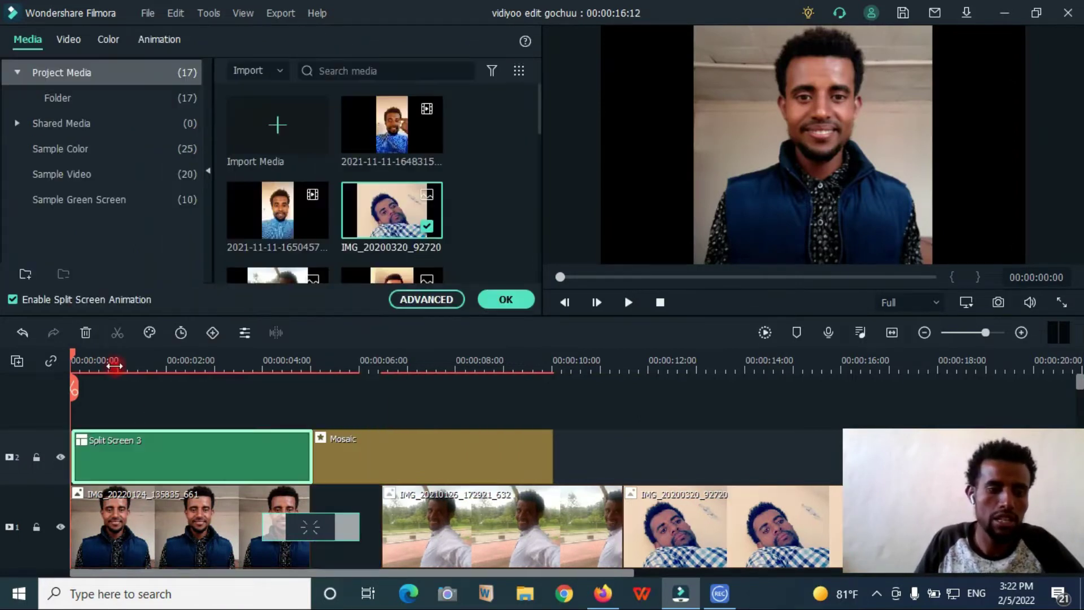
Fill the lower area of Split Screen 3 with the dark-vest photo IMG_20220124_135835_661 and reposition it within its frame
click(113, 364)
click(872, 71)
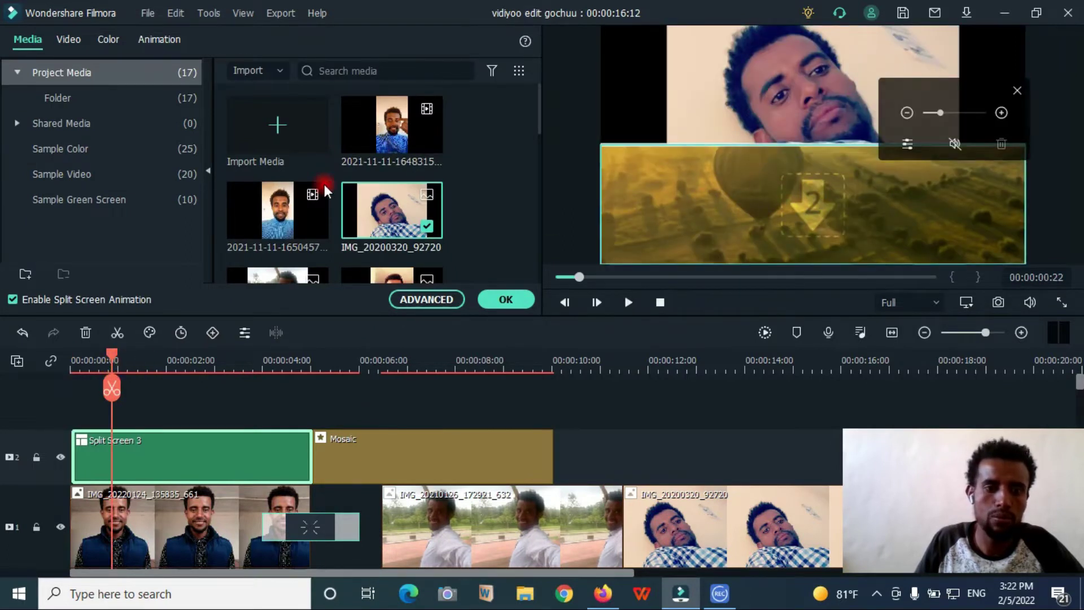
scroll(324, 184, down, 3)
drag(270, 182, 779, 216)
drag(841, 203, 841, 218)
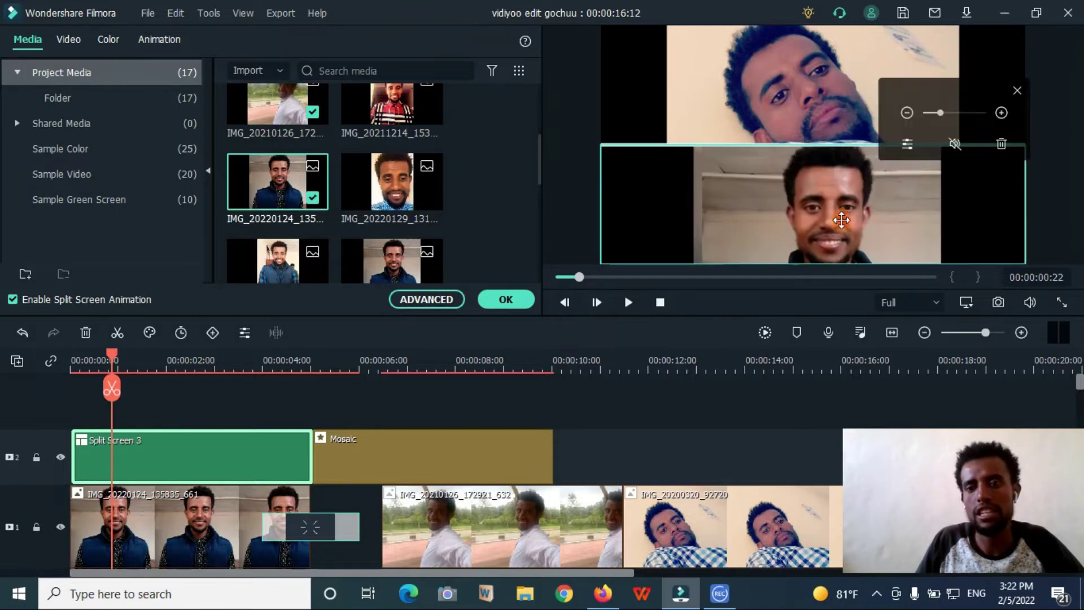
click(204, 456)
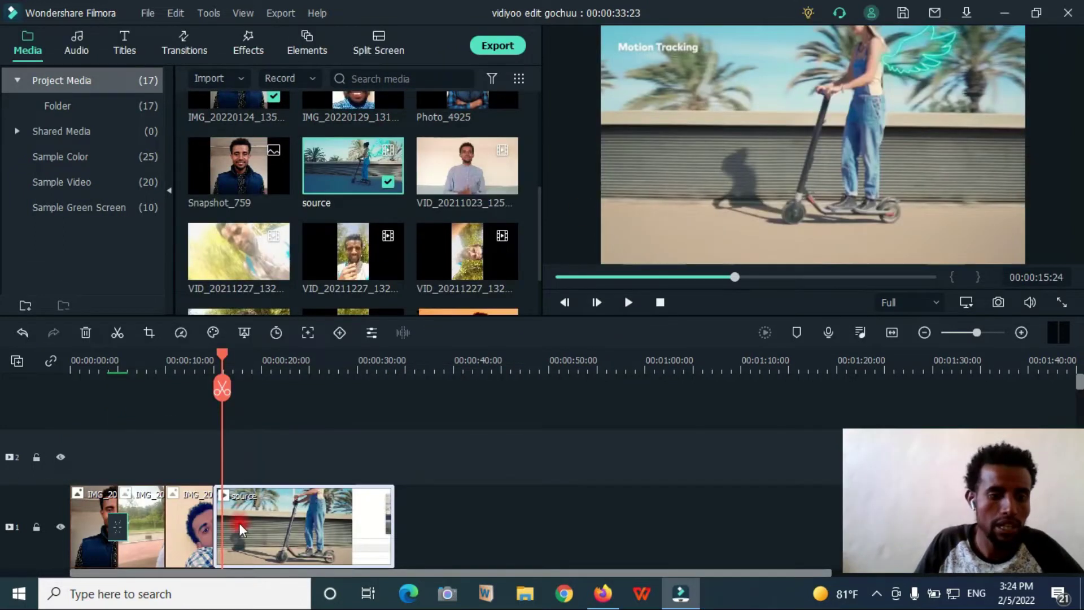
Preview different points of the timeline, from the source clip back to the first photo at 00:00:03:10
click(271, 368)
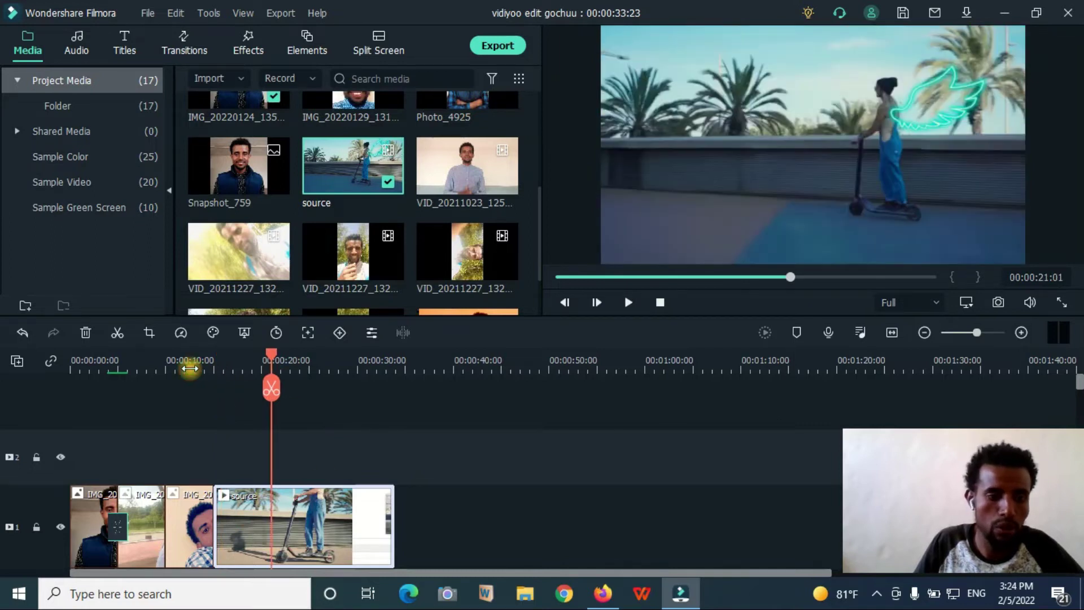
click(189, 368)
click(101, 368)
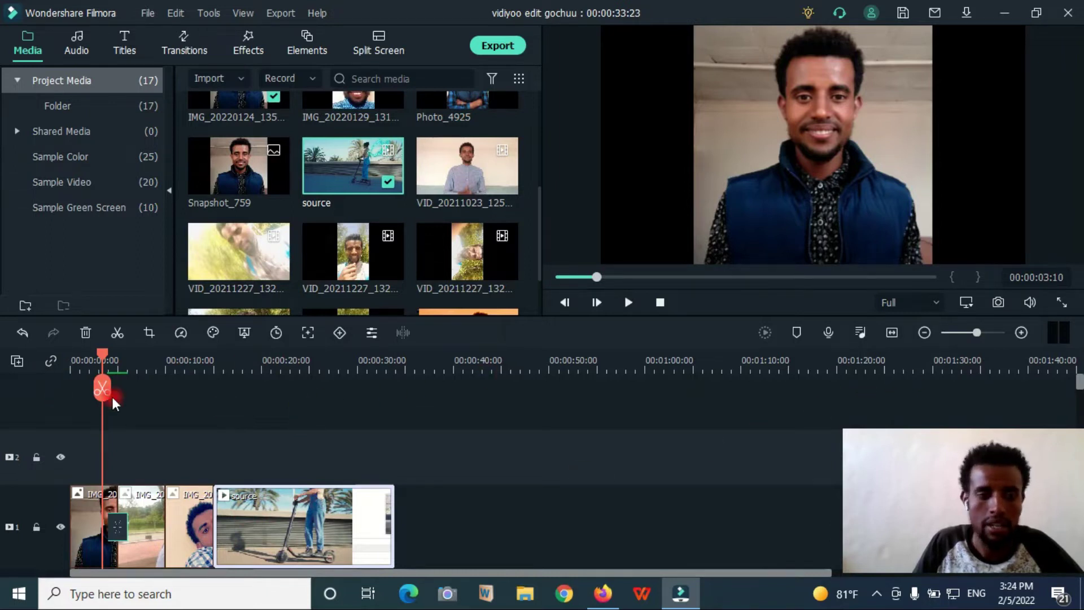
Undo and redo the addition of the source clip on the first video track, two times in a row
click(22, 332)
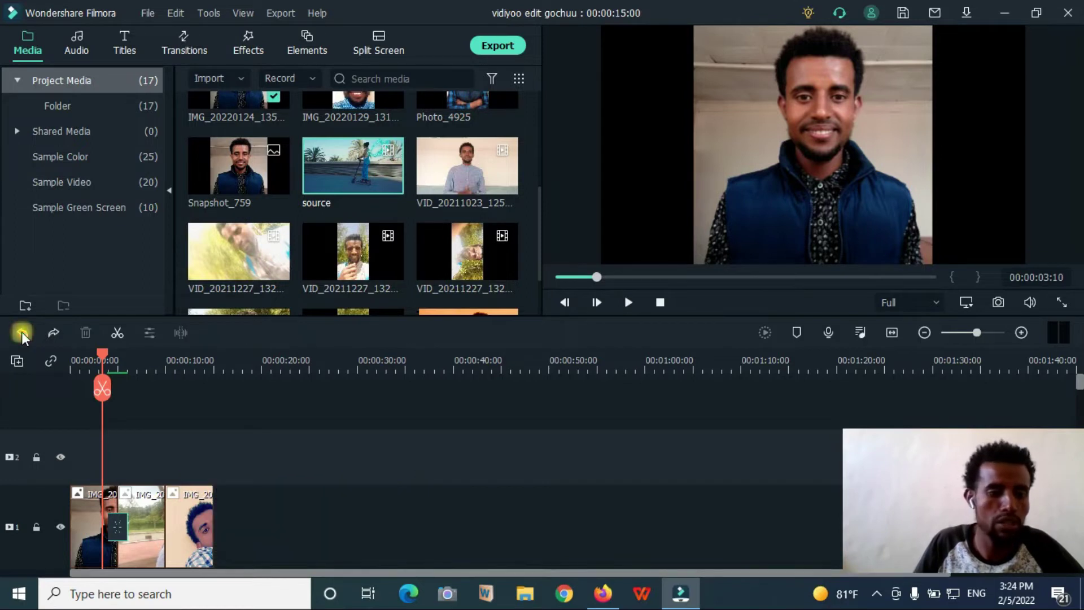
click(52, 332)
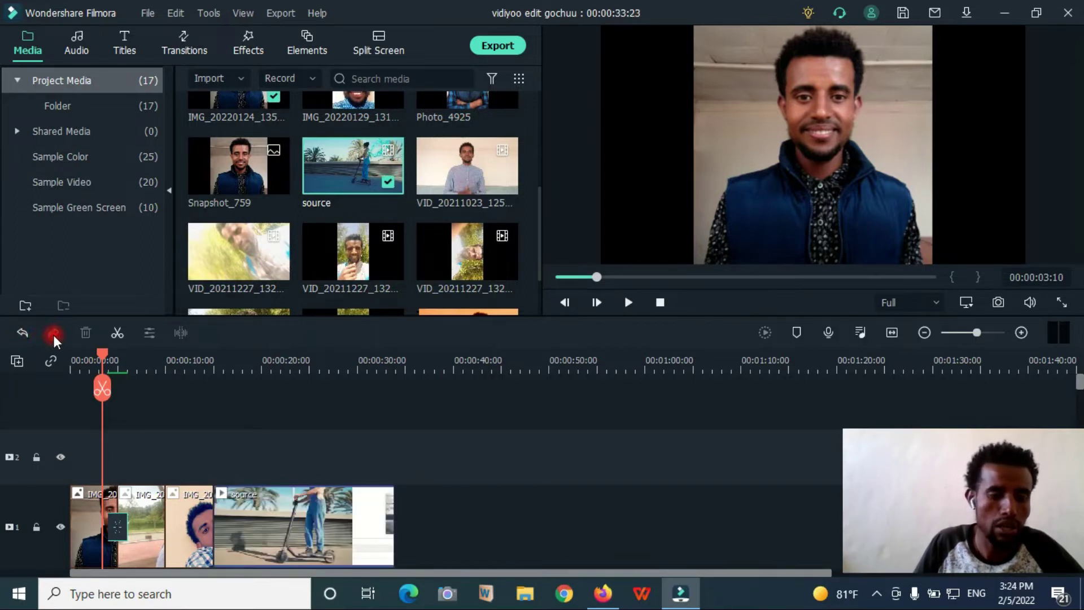
click(22, 333)
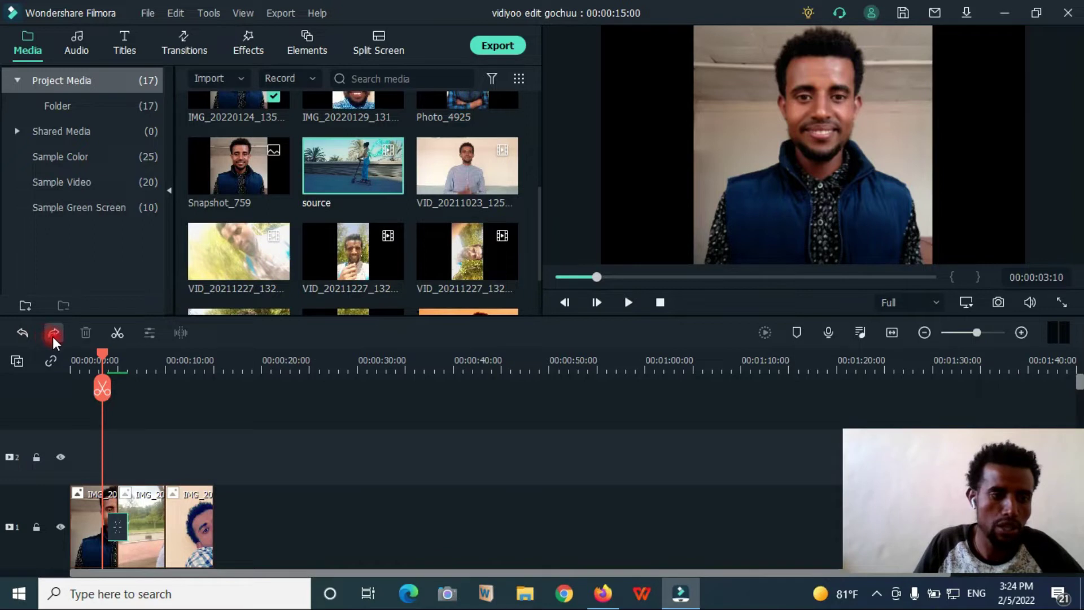
click(52, 334)
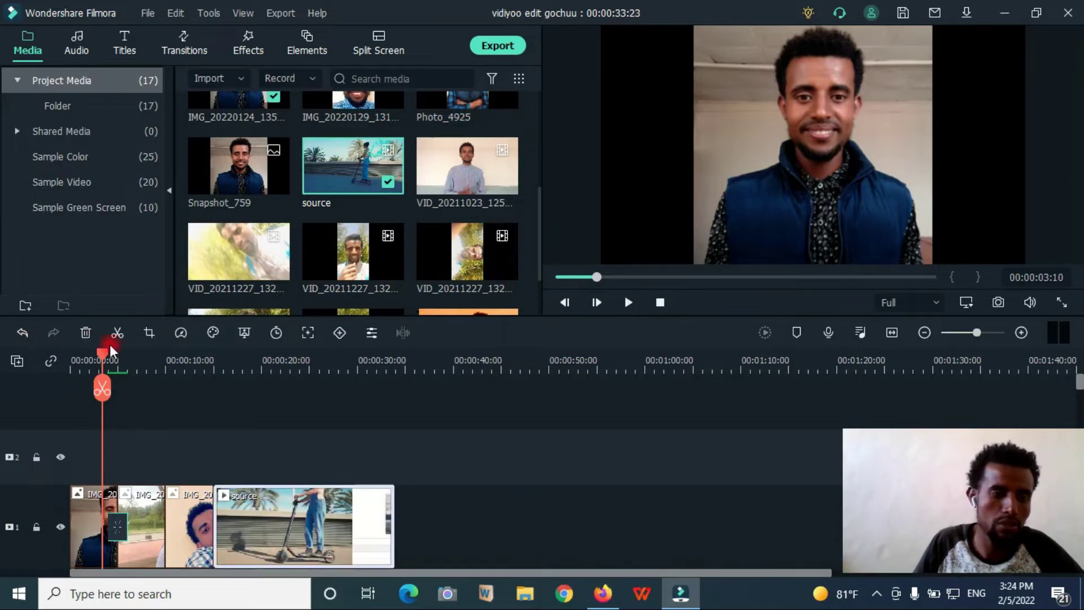
Delete the second photo from the first video track and place the playhead within the first photo
click(161, 526)
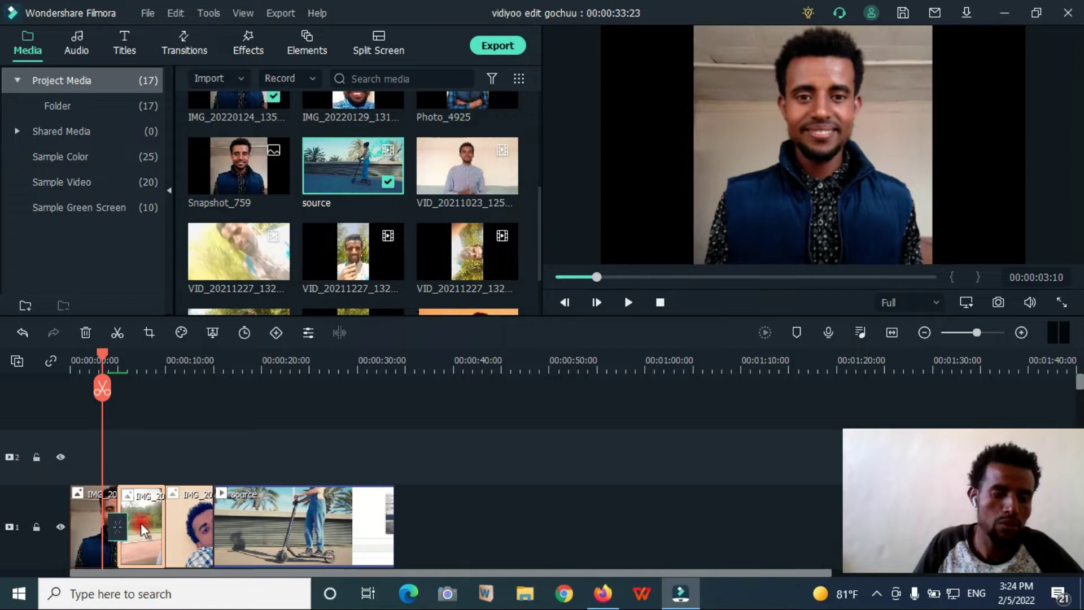
click(86, 333)
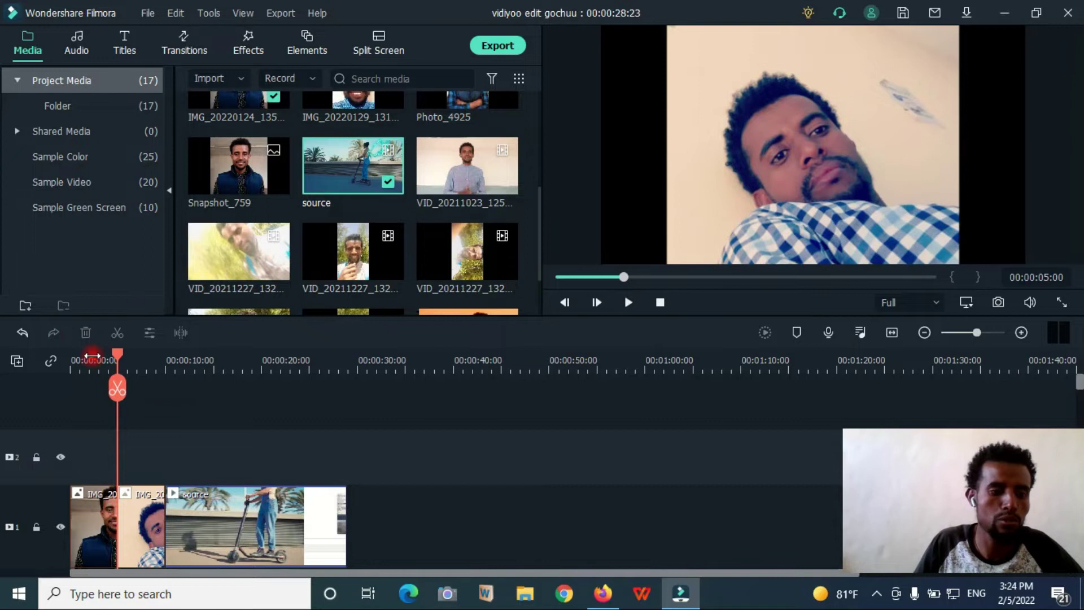
click(92, 355)
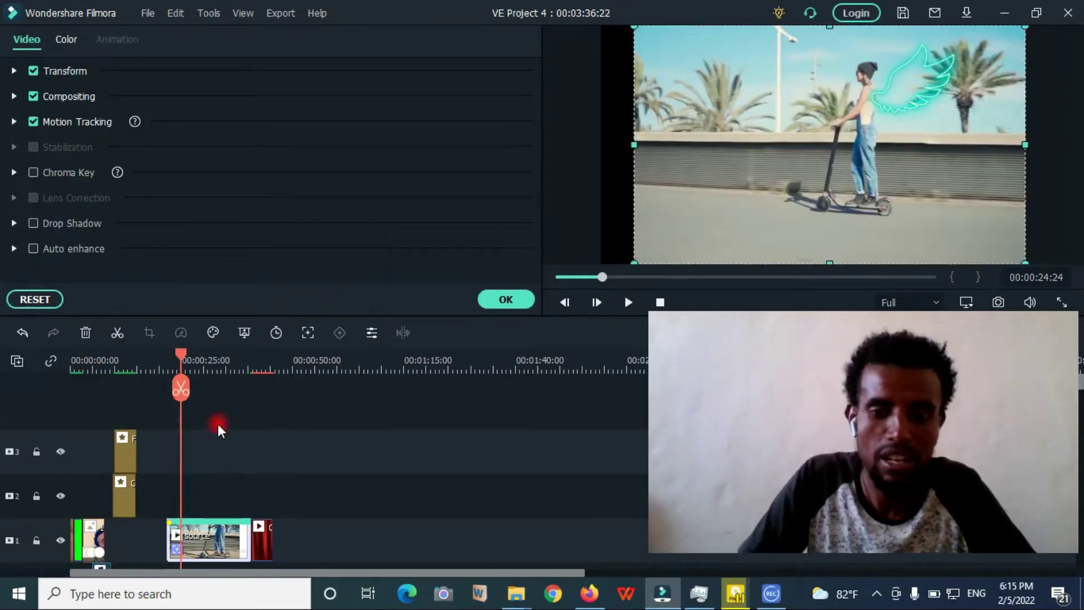
Split the source clip on the first video track of VE Project 4 at 00:00:27:16
click(192, 363)
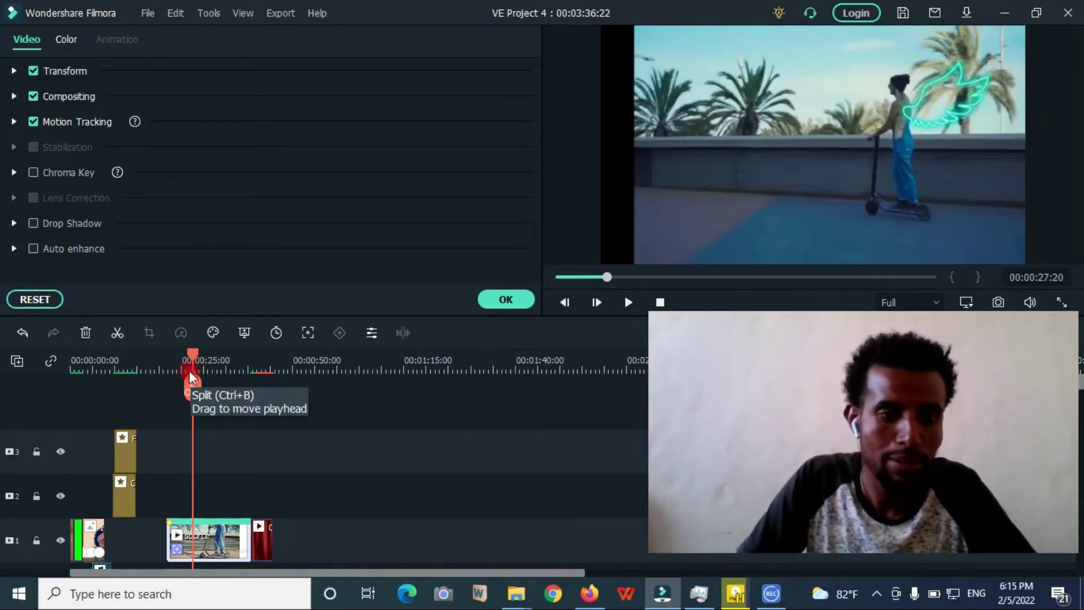
mouse_move(191, 353)
mouse_down()
mouse_move(177, 355)
mouse_move(194, 358)
mouse_up()
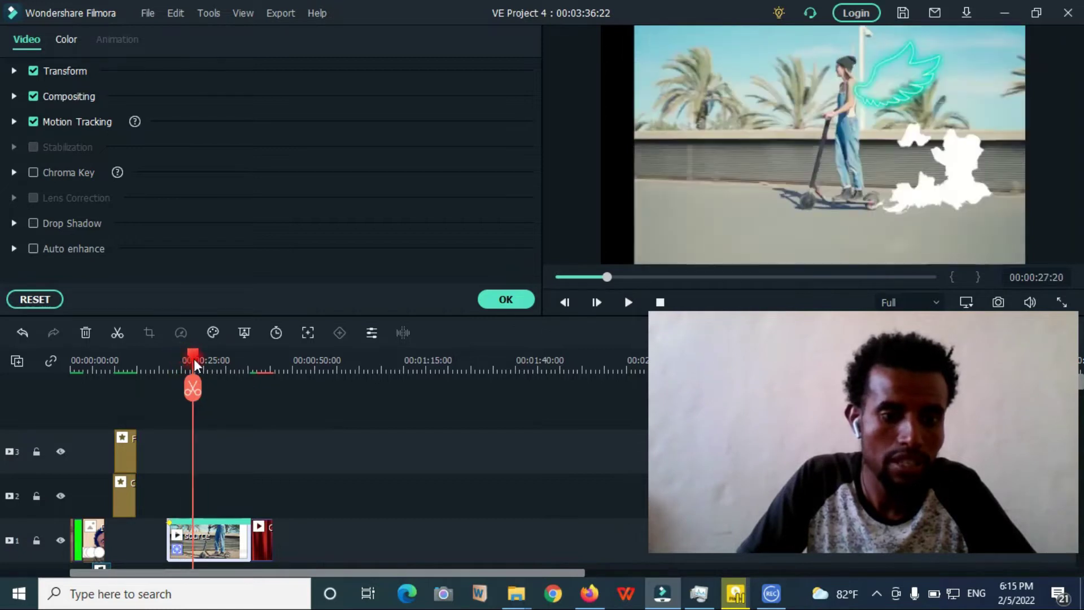
click(197, 393)
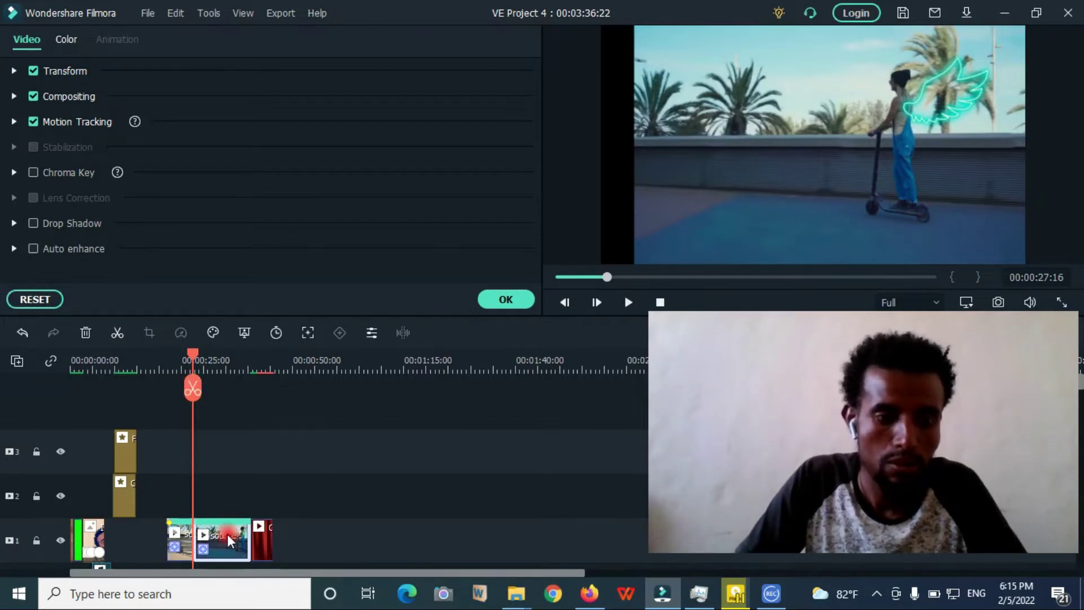
Delete the second part of the split source clip, and undo the deletion
click(223, 540)
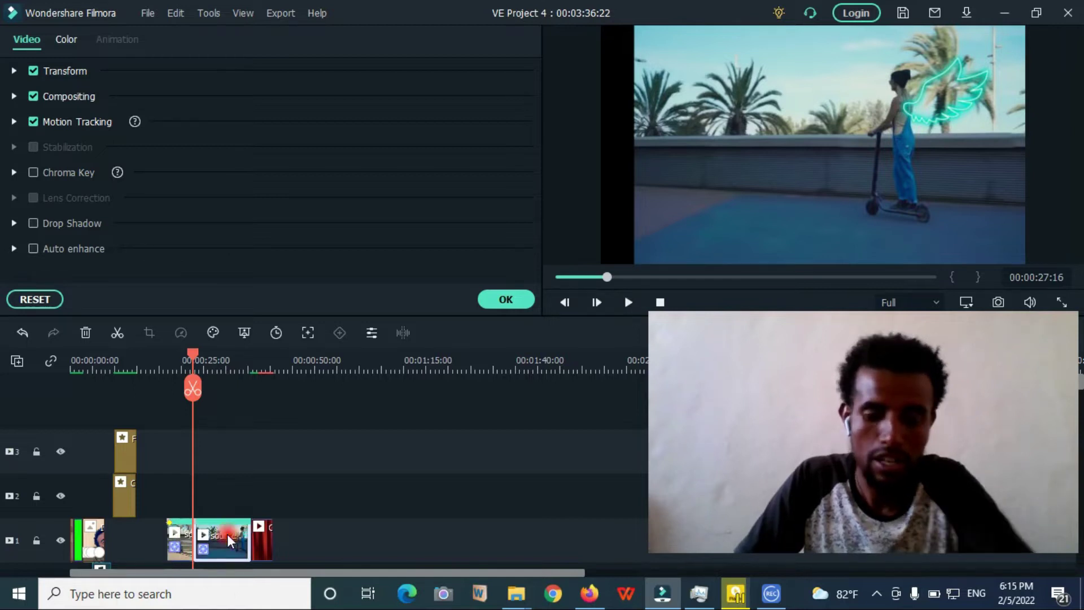
key(Delete)
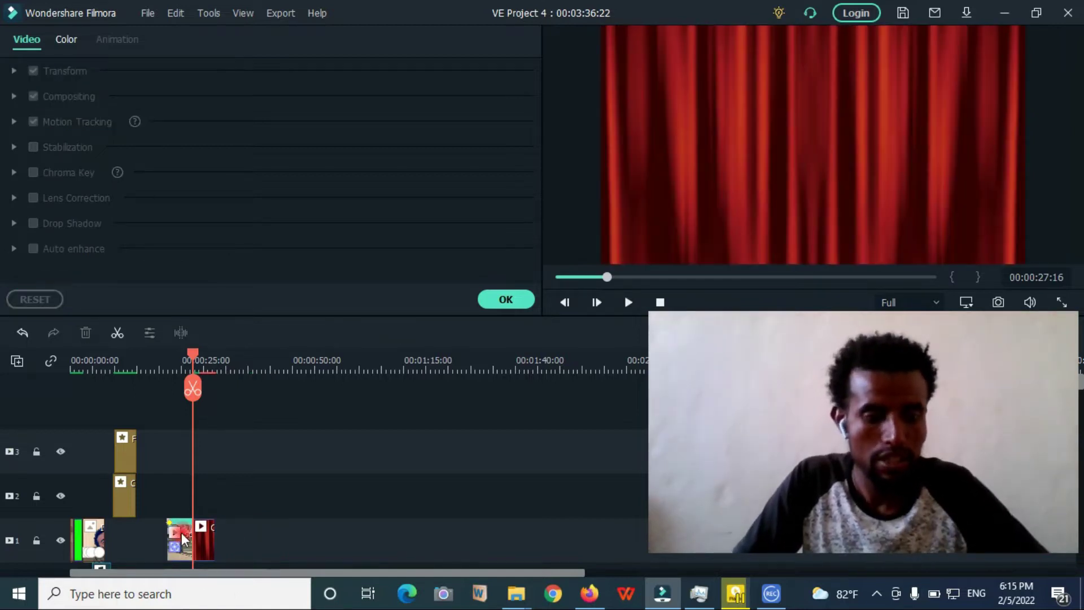
key(ctrl+z)
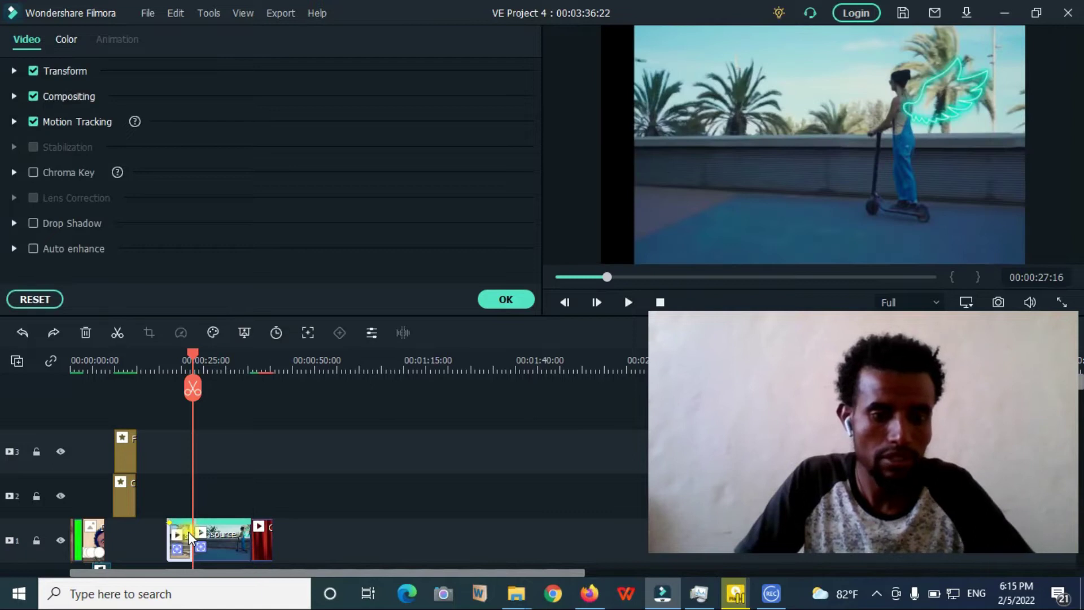
key(ctrl+z)
key(ctrl+z)
Move the red curtain clip between the two source parts and split the second source part at 00:00:37:24
drag(264, 532, 206, 534)
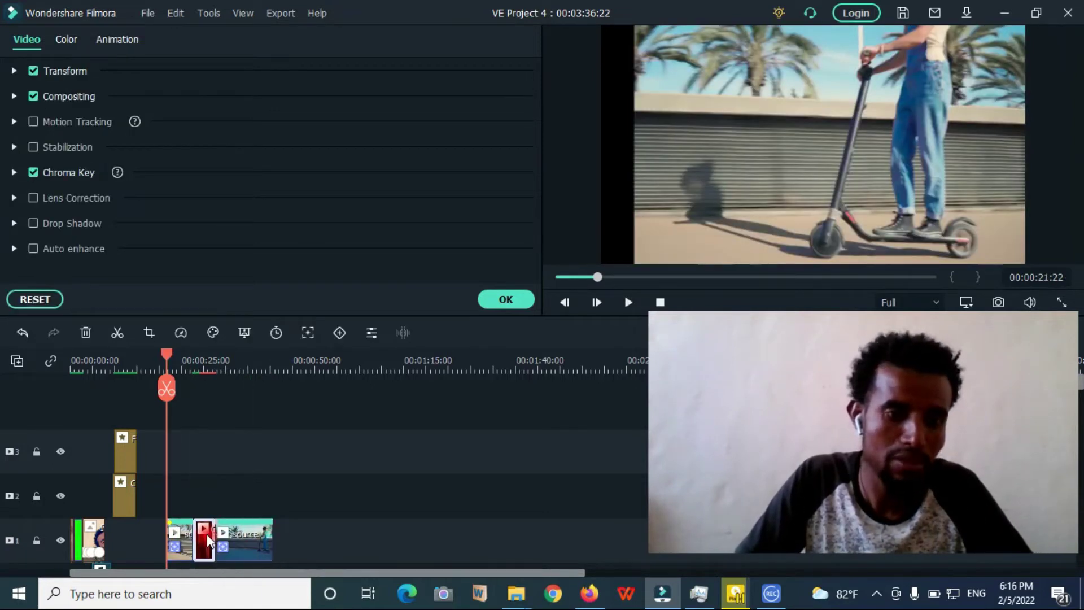
click(239, 371)
click(270, 556)
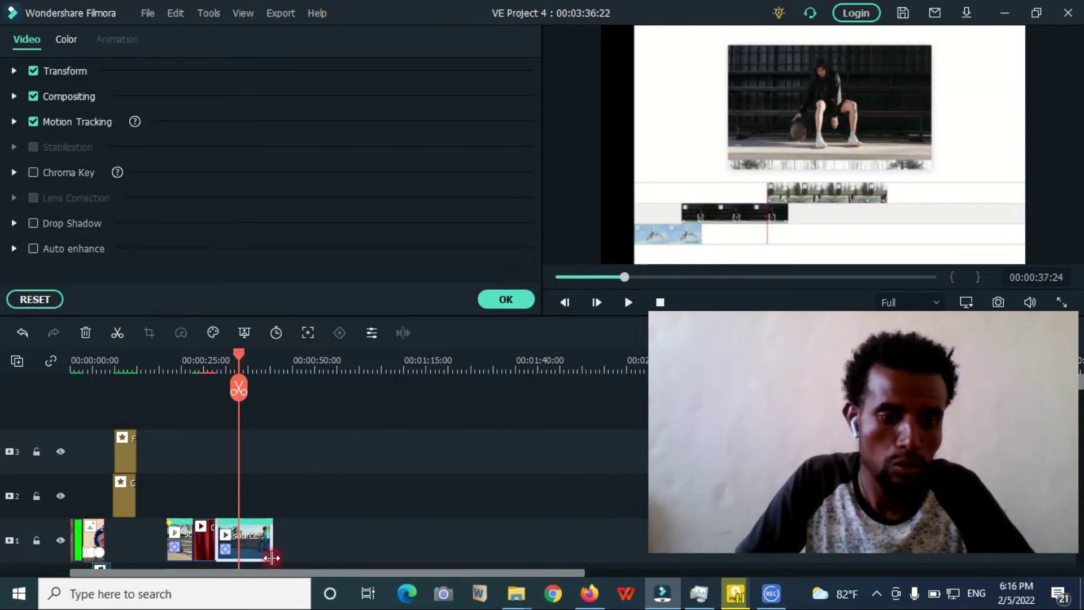
click(116, 333)
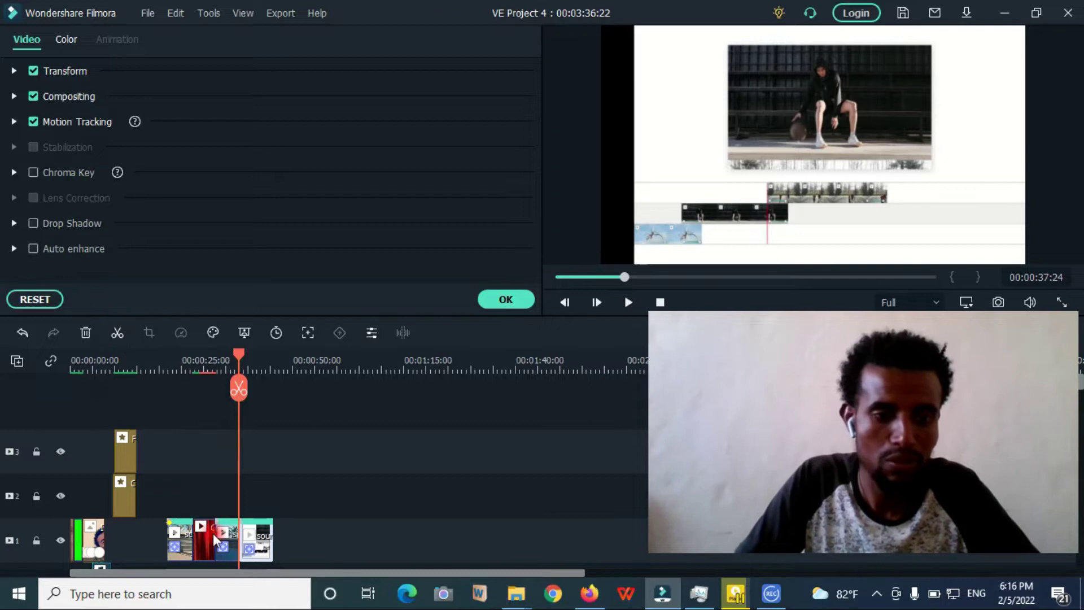
click(253, 542)
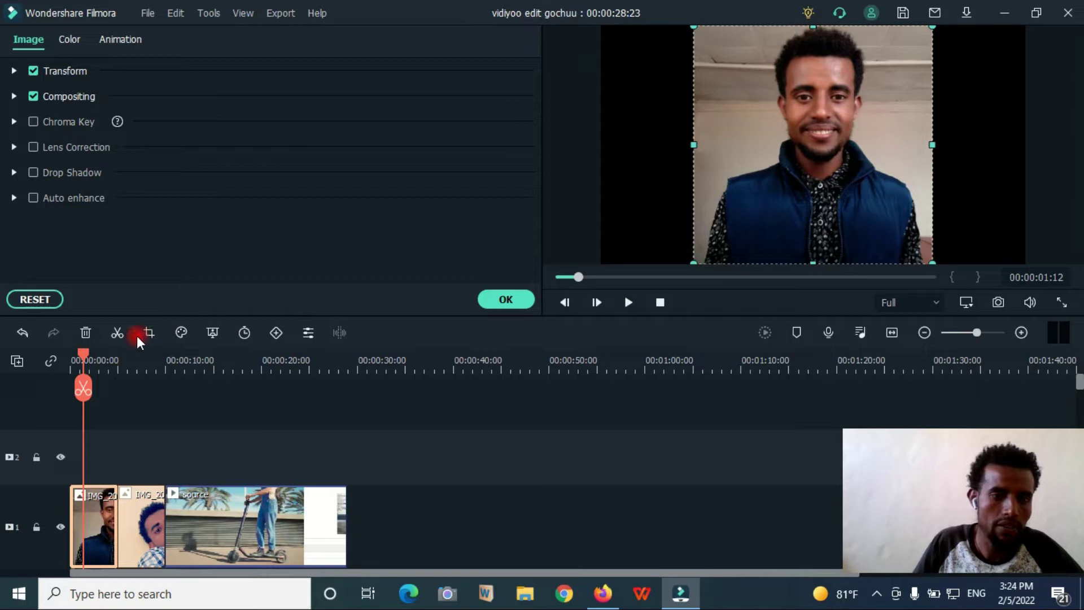
Open the first photo for cropping, try the 4:3, 1:1 and 9:16 ratios, and set the crop ratio to Custom
click(145, 412)
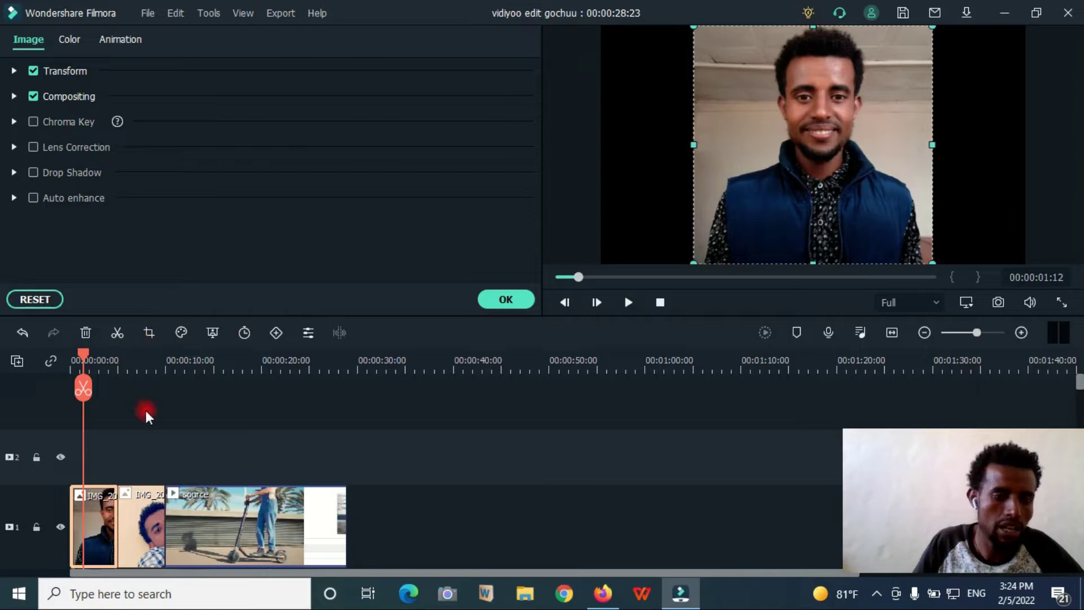
click(150, 334)
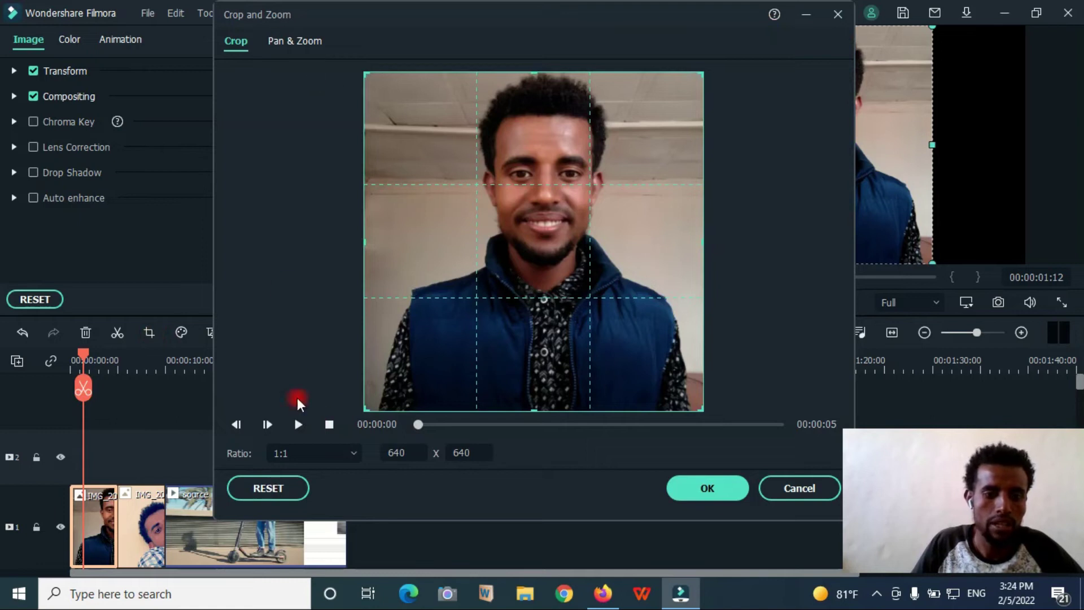
click(303, 455)
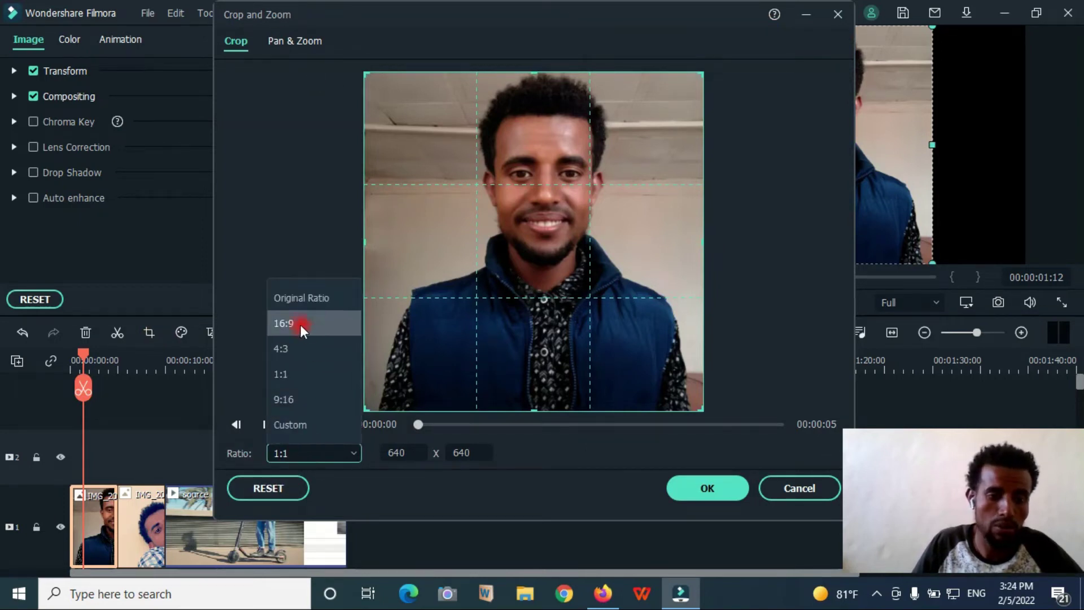
click(284, 350)
click(313, 452)
click(292, 383)
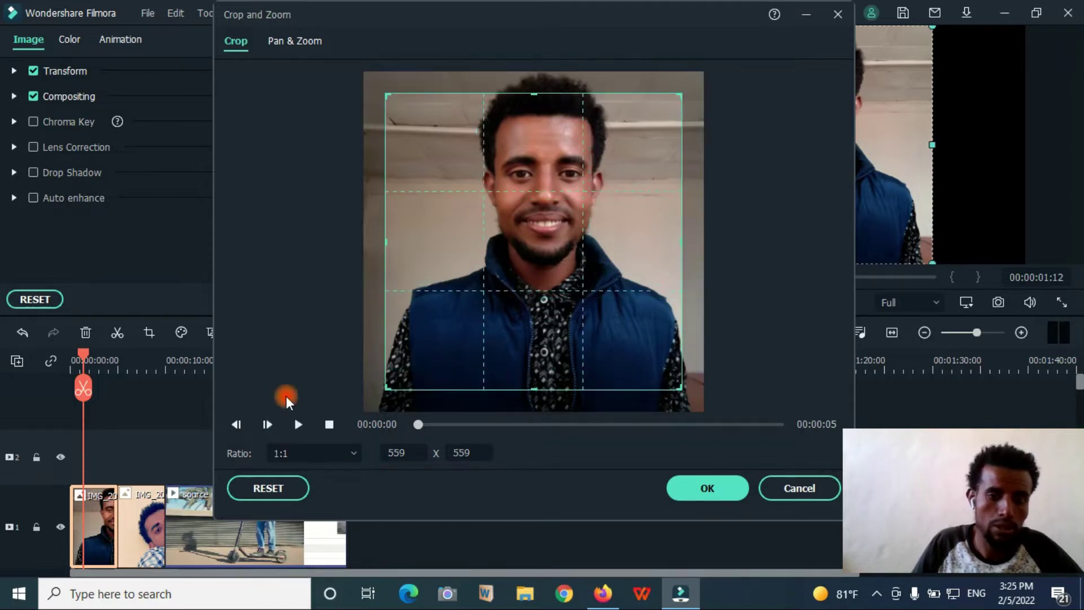
click(292, 453)
click(285, 403)
click(293, 452)
click(293, 421)
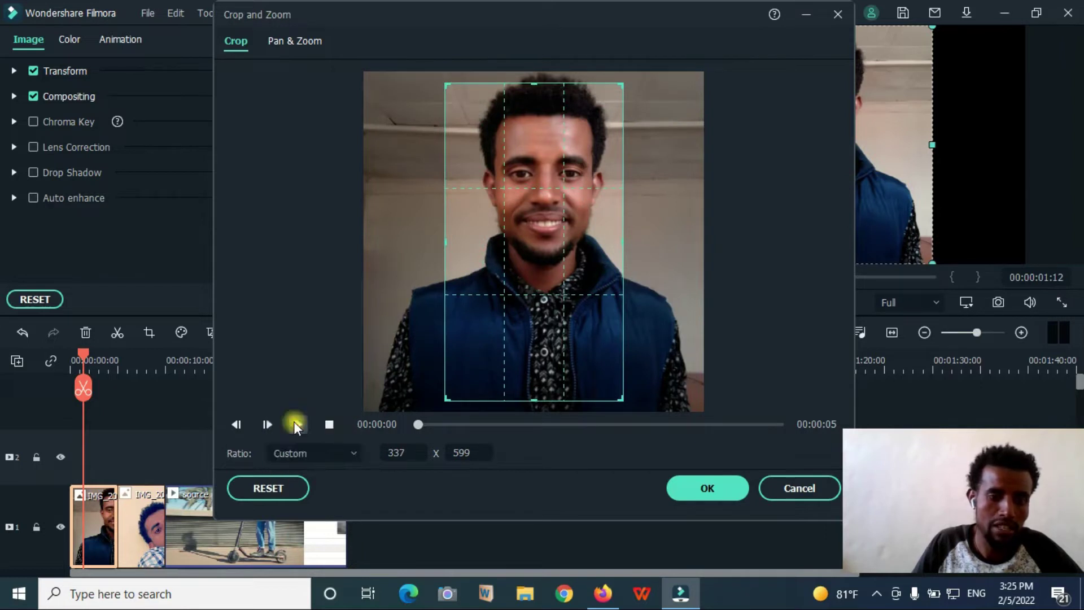
Resize the crop frame around the head and shoulders to about 558 x 449 and apply the crop
drag(624, 242, 691, 258)
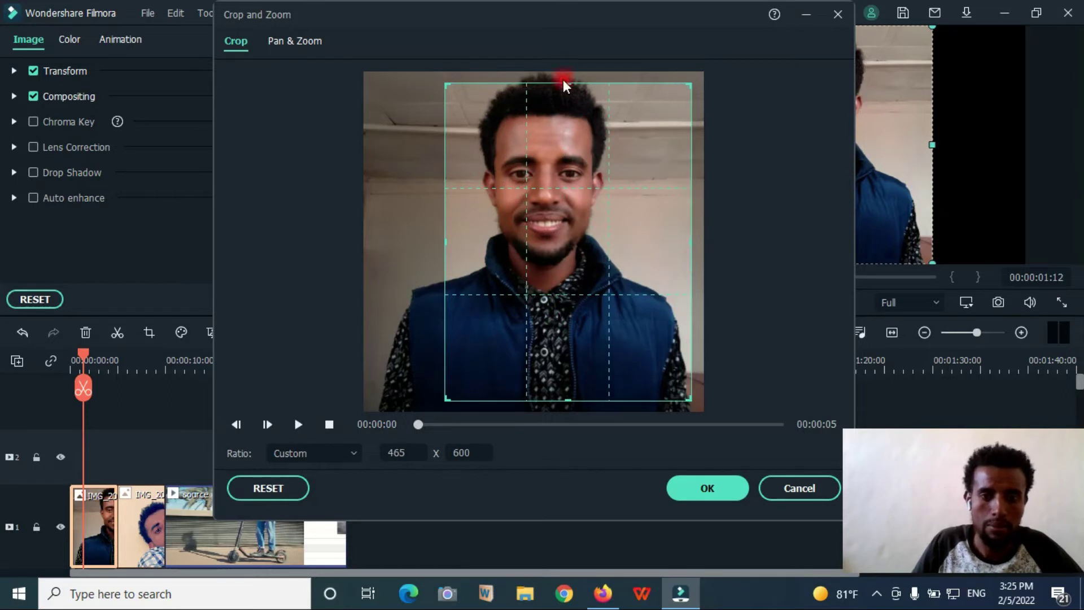
drag(568, 84, 564, 72)
drag(444, 240, 395, 231)
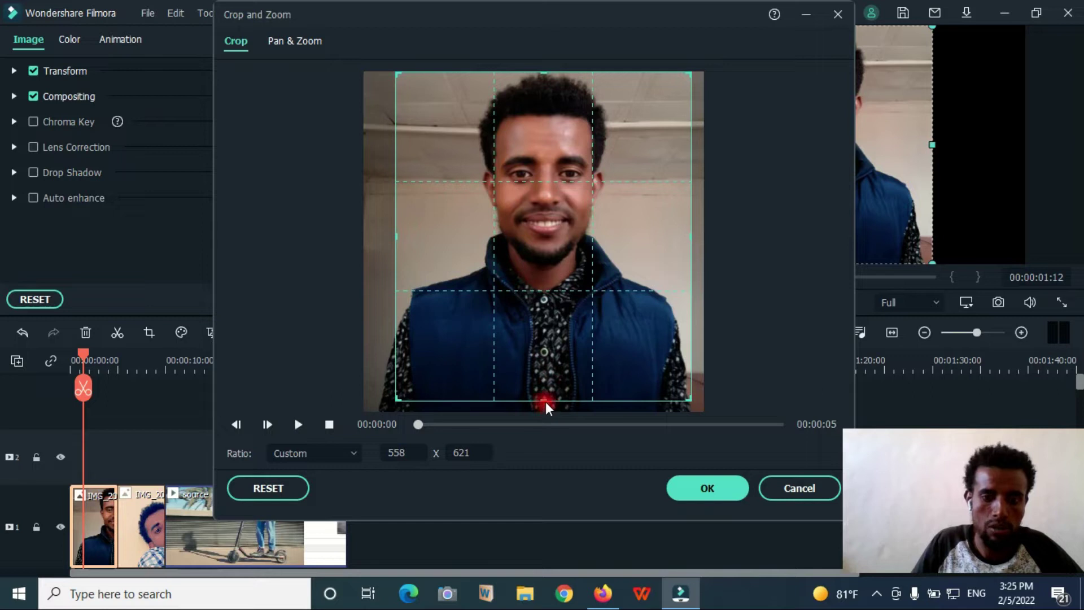
drag(545, 400, 552, 308)
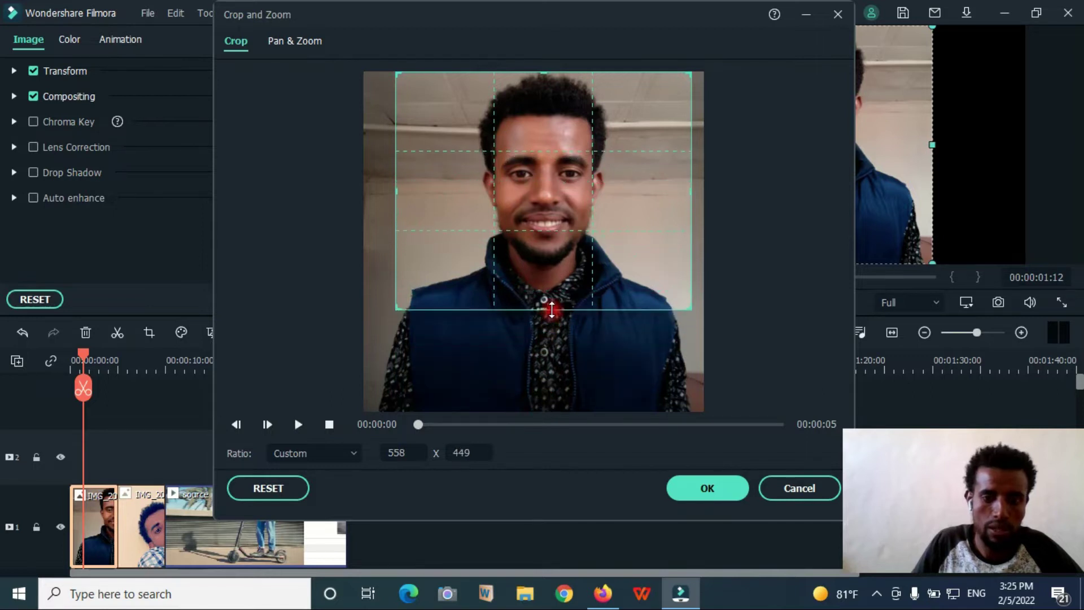
click(706, 488)
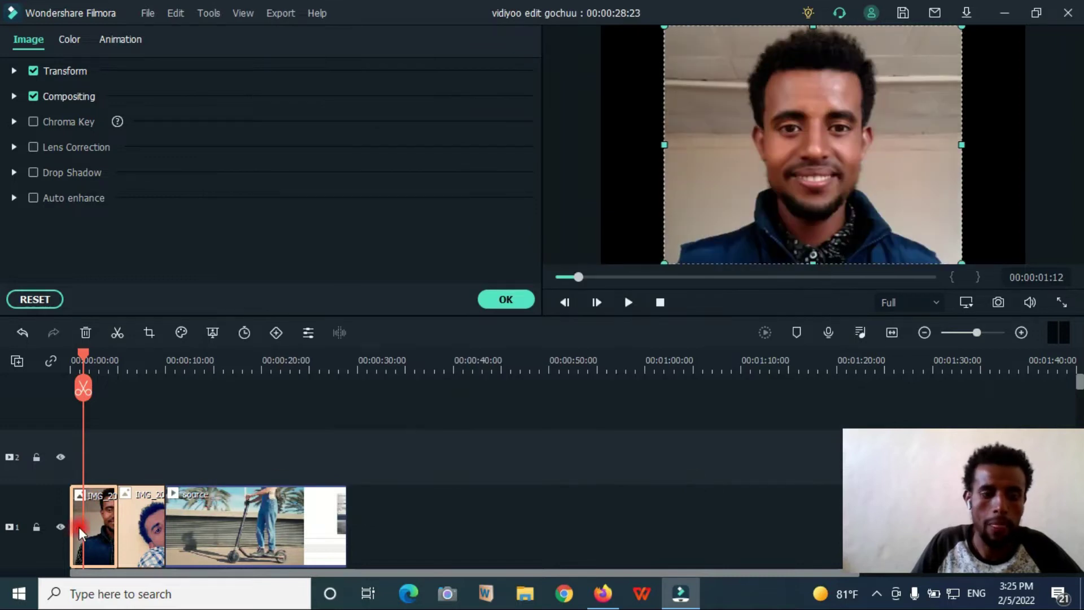
Add a pan and zoom to the first photo, shifting the Start frame slightly down, and apply it
click(150, 336)
click(281, 43)
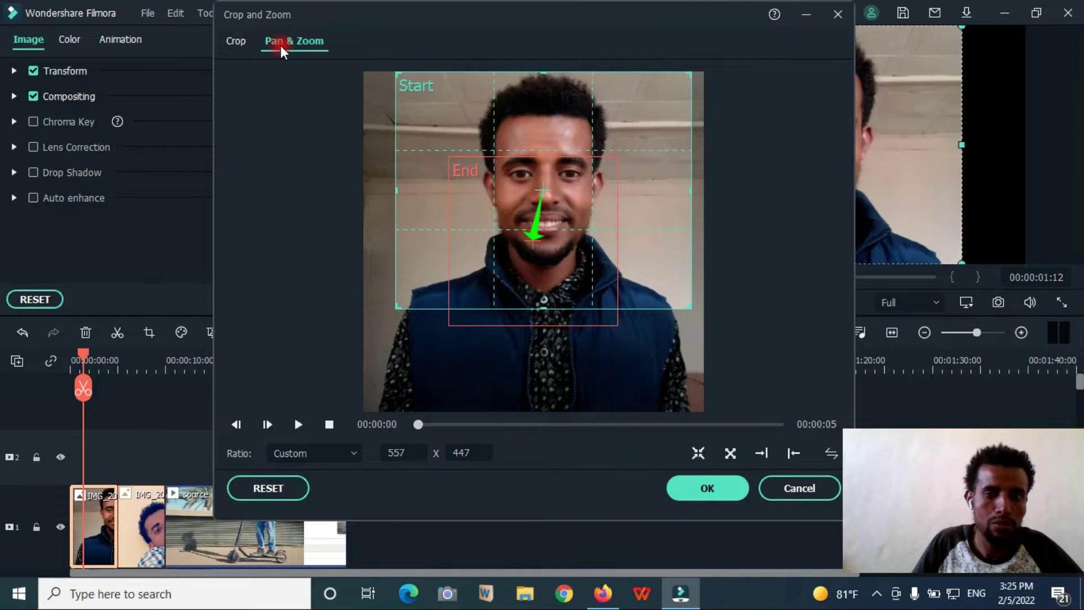
drag(532, 242, 533, 254)
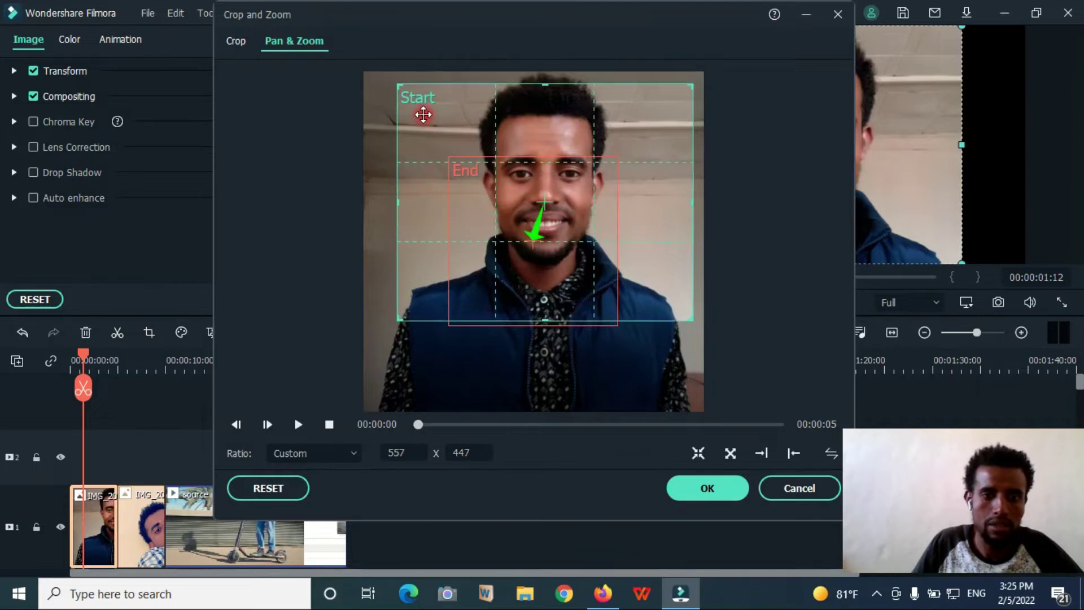
click(685, 487)
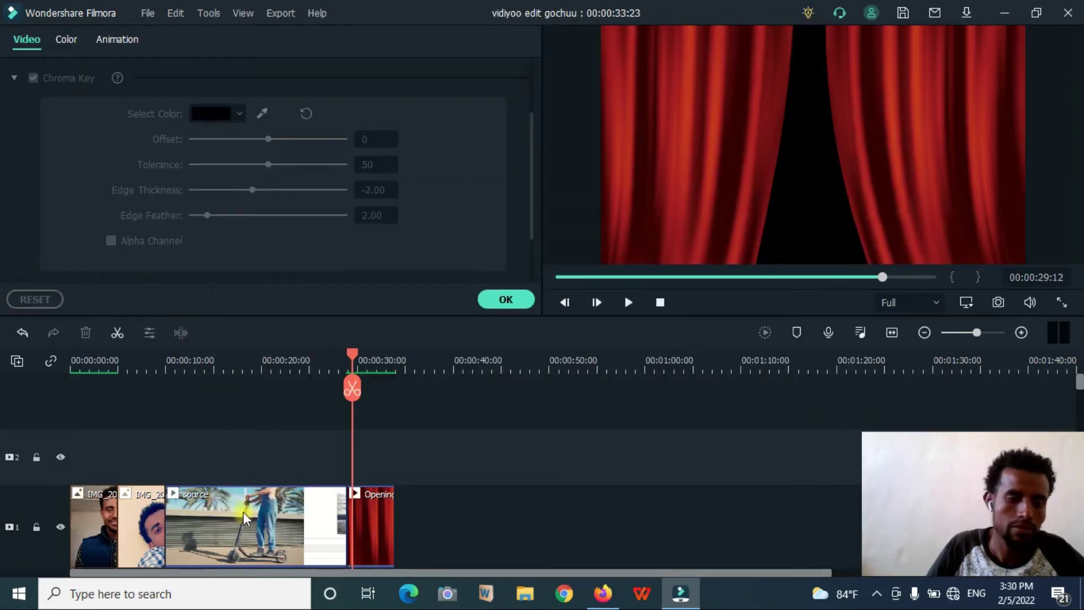
Set the source clip to Normal speed and play it from its beginning
click(243, 511)
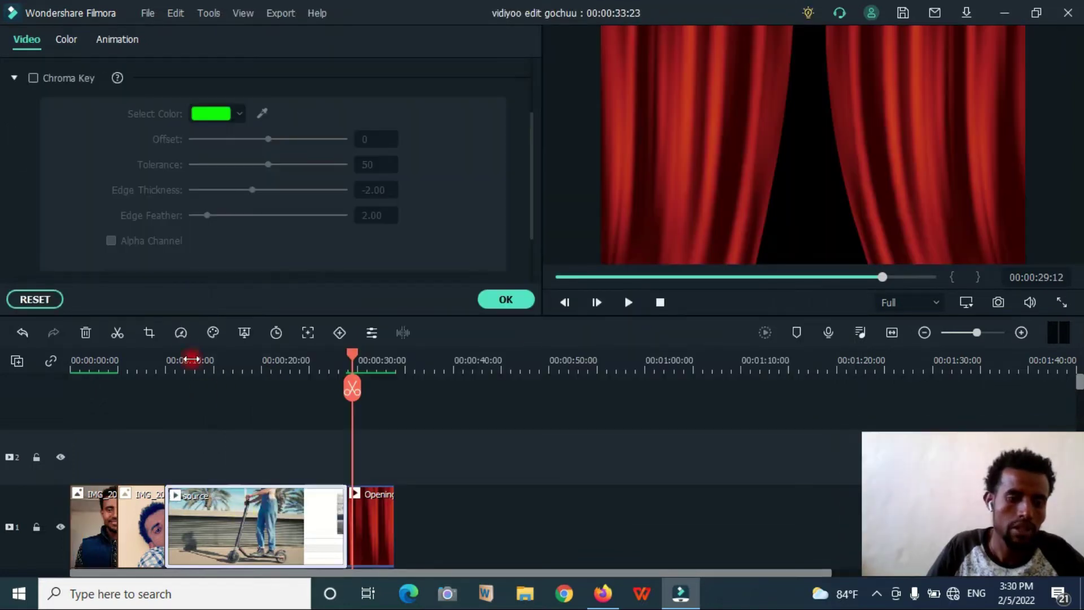
click(179, 332)
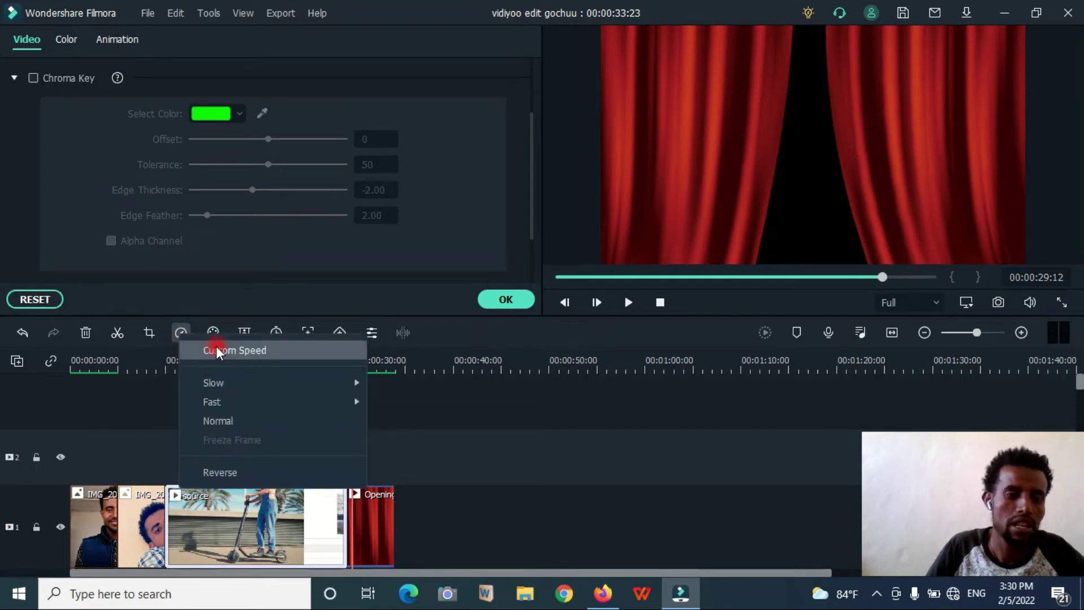
click(218, 419)
click(167, 362)
key(space)
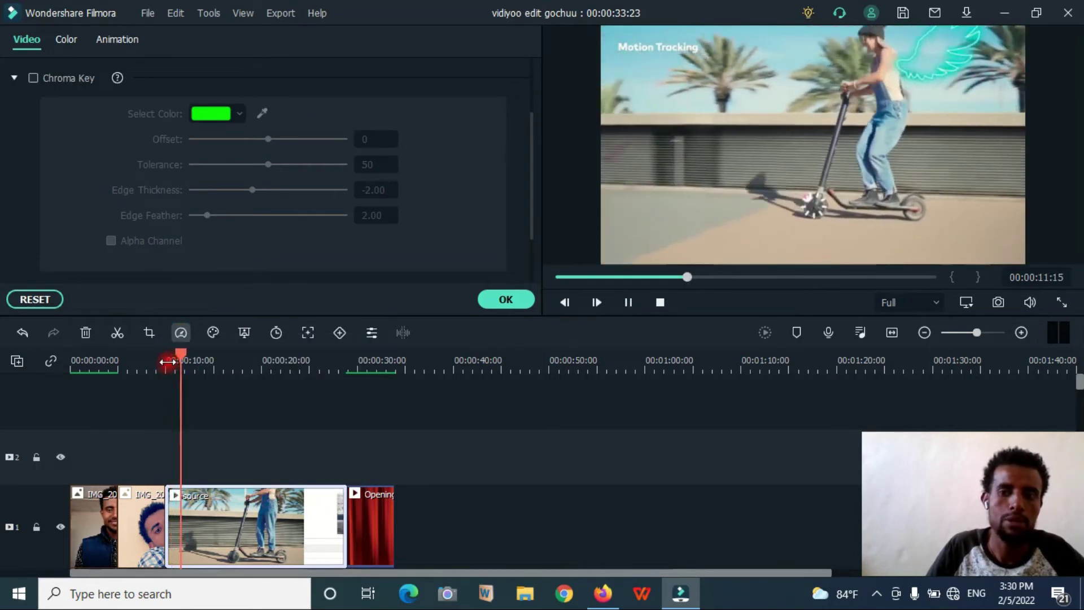
key(space)
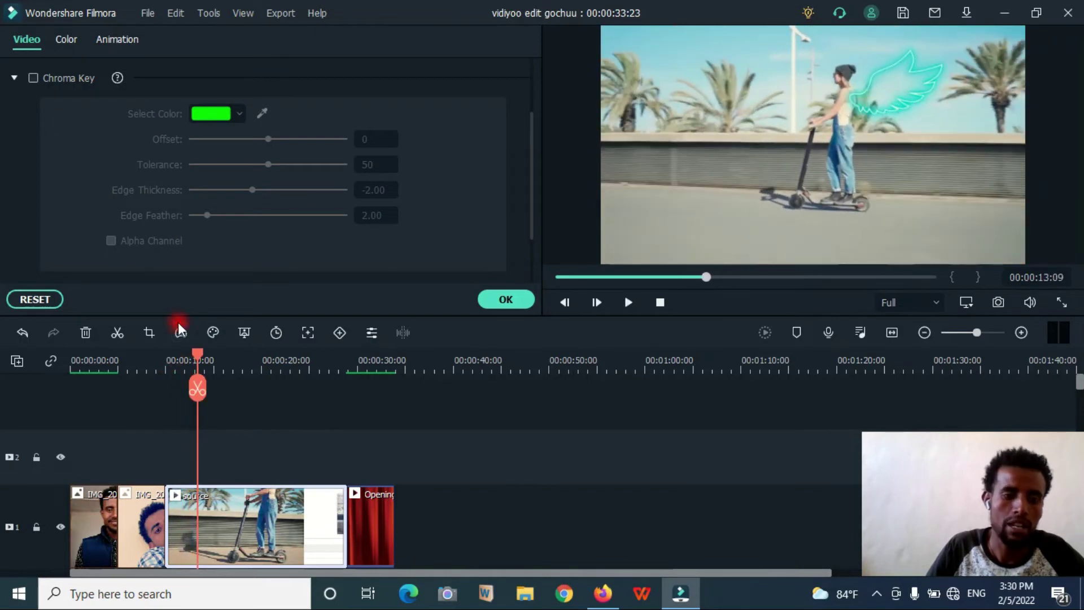
Slow the source clip down to 0.5x and play it to check the speed
click(181, 332)
mouse_move(215, 382)
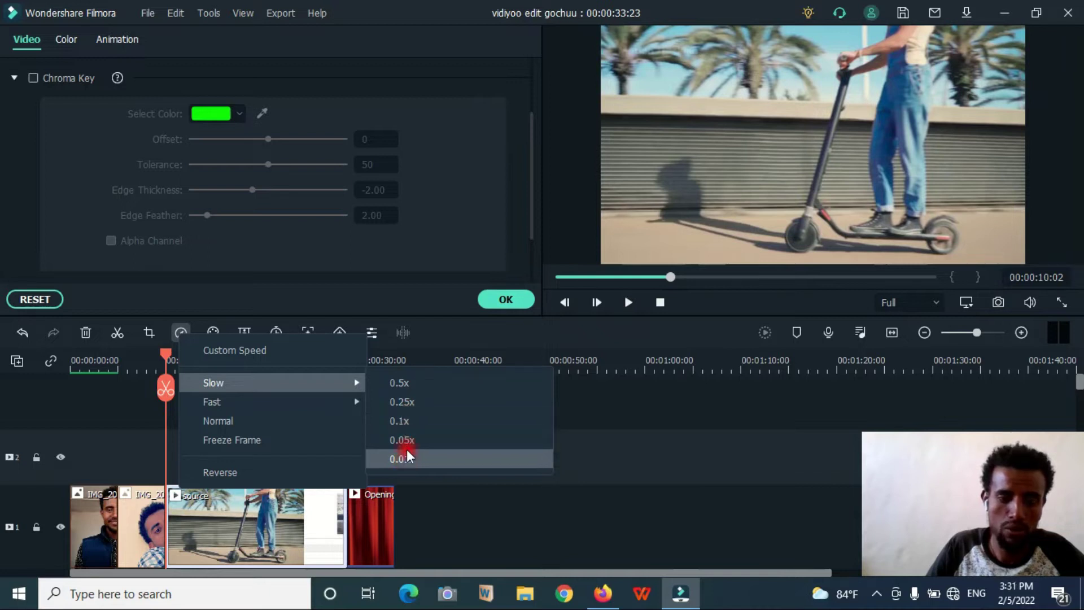
click(395, 384)
key(space)
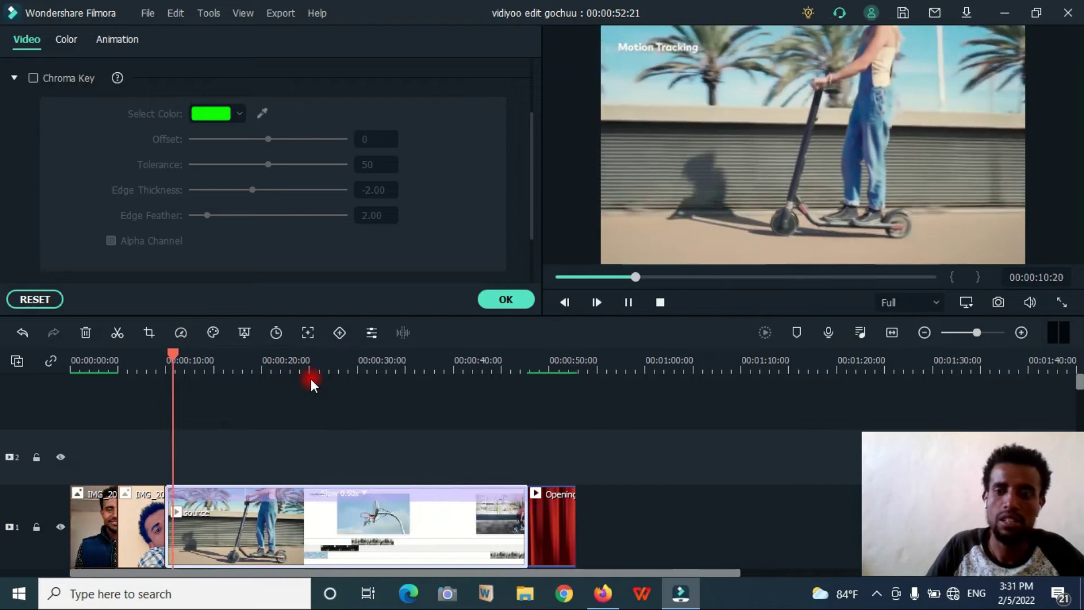
key(space)
Slow the source clip down to 0.1x and play it back
click(181, 332)
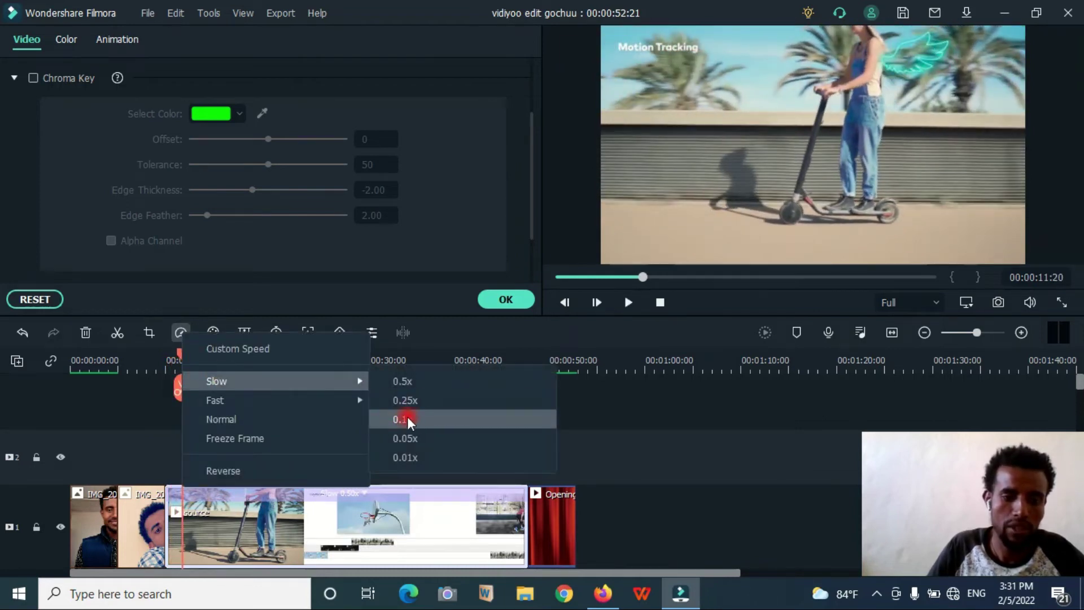
click(402, 418)
key(space)
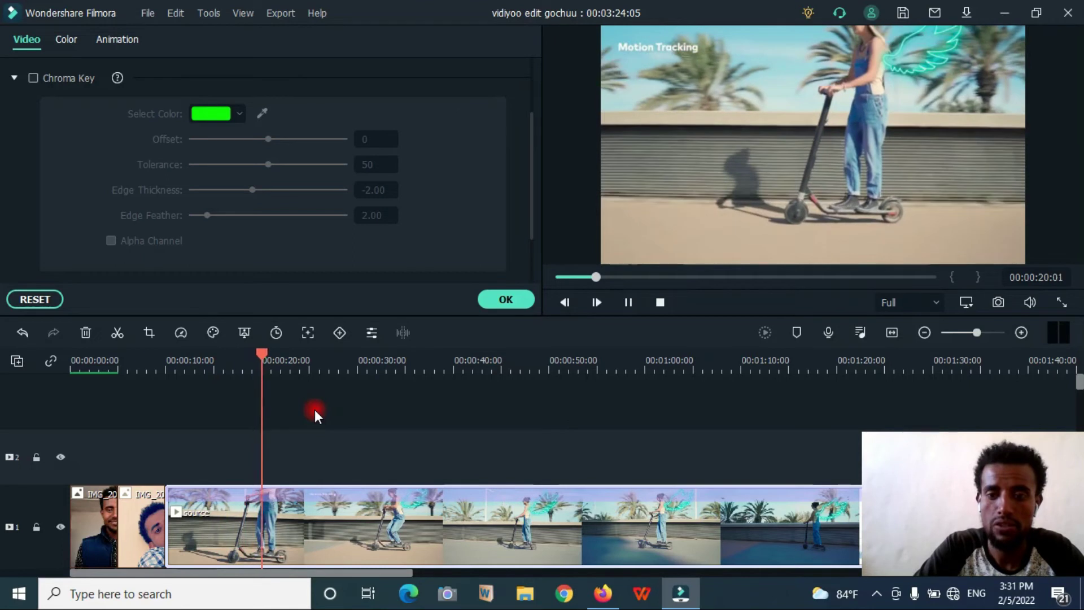
Speed the source clip up to 2x and play it from near its beginning
click(214, 329)
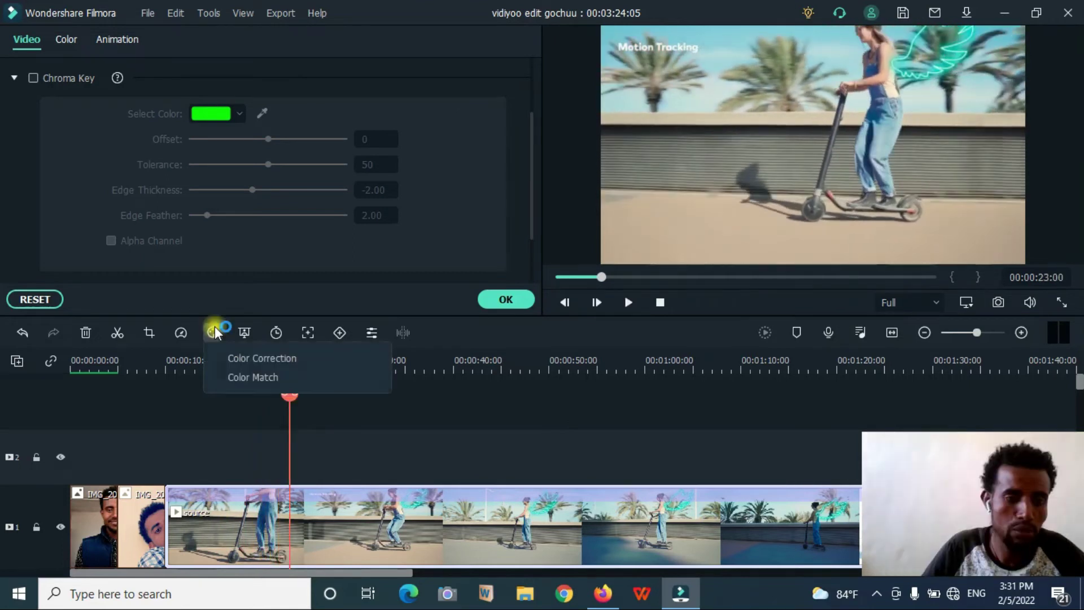
click(181, 331)
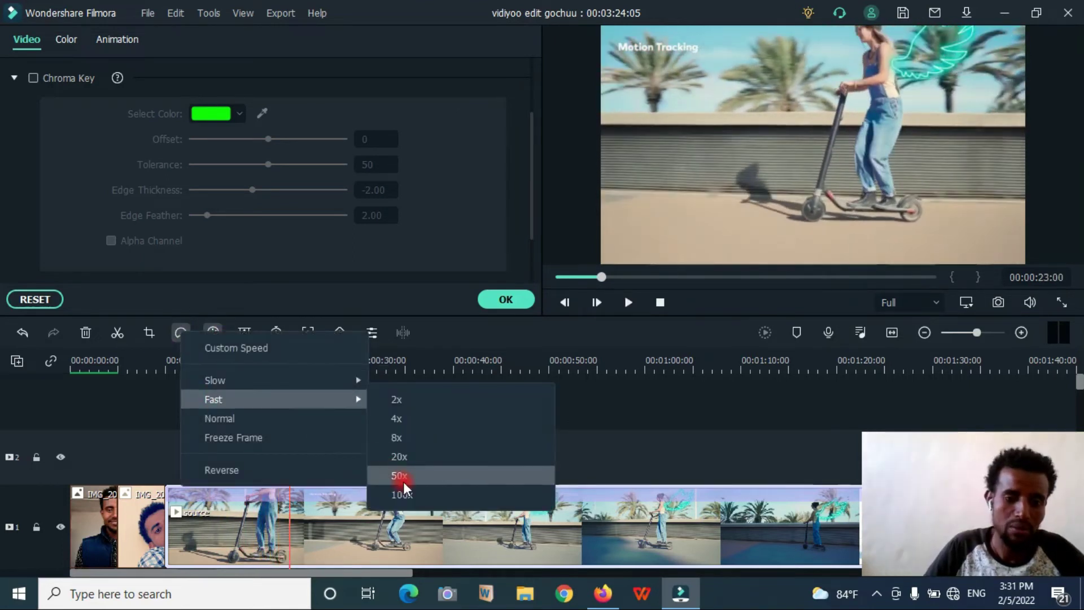
click(398, 398)
click(162, 363)
key(space)
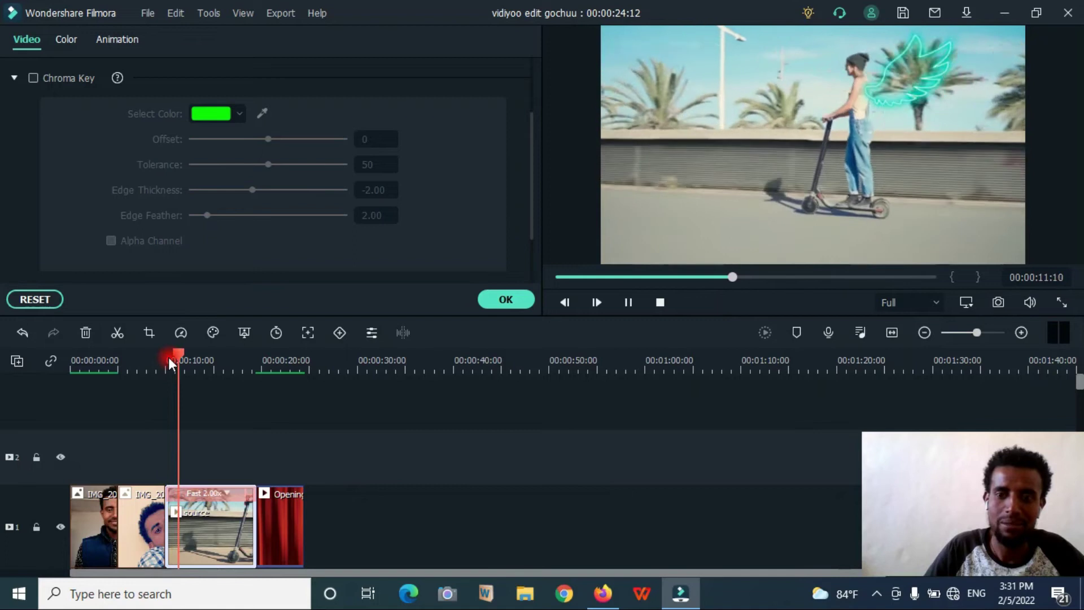
Speed the source clip up to 4x and play it from its beginning
click(180, 333)
mouse_move(222, 407)
click(400, 425)
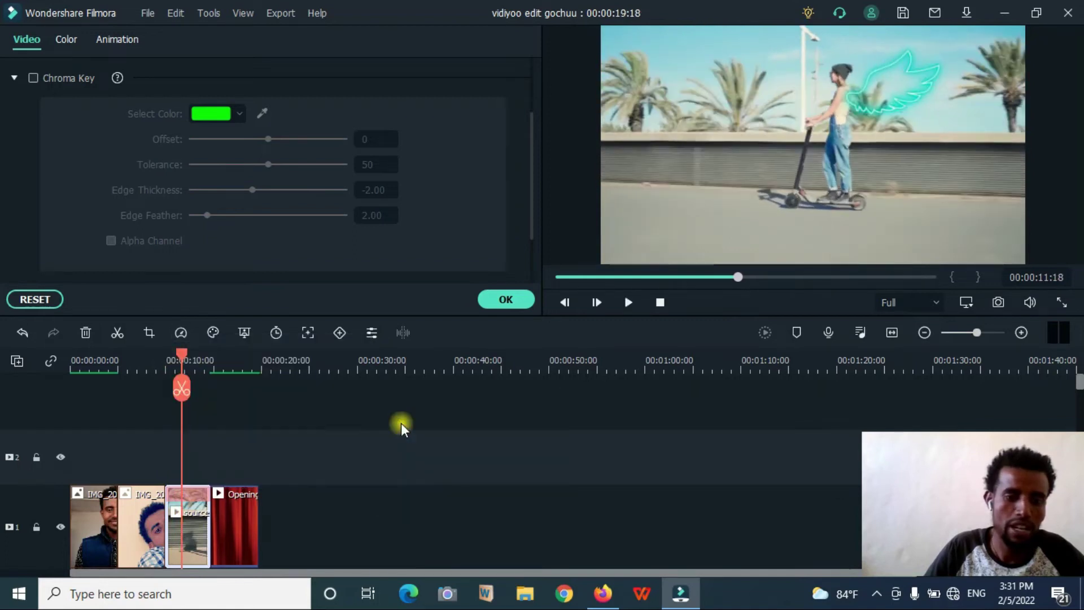
click(165, 363)
key(space)
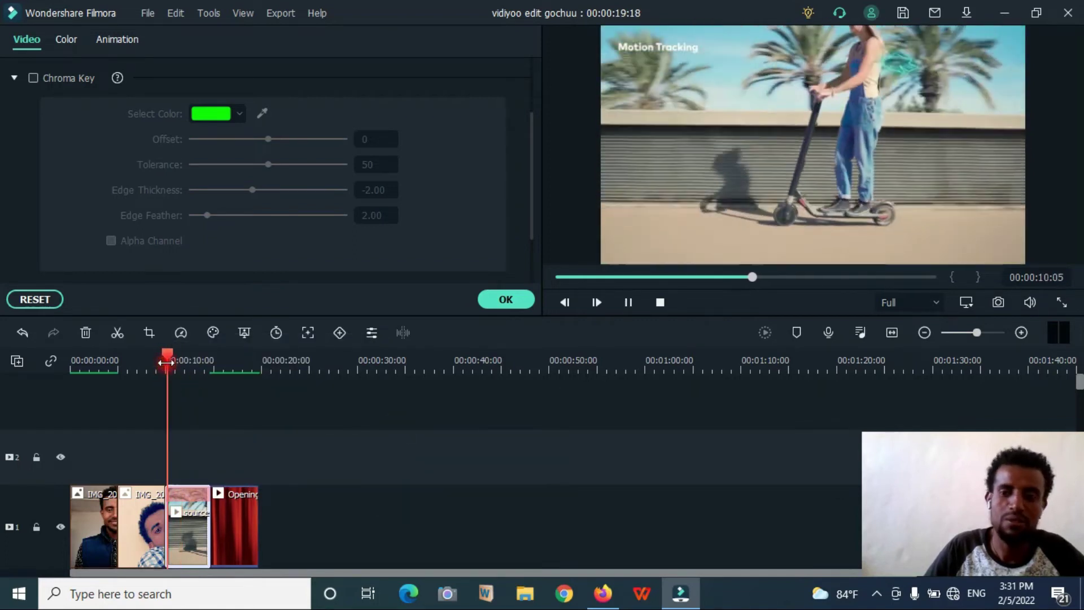
Speed the source clip up to 20x and play the result from just before the clip
click(181, 332)
mouse_move(215, 405)
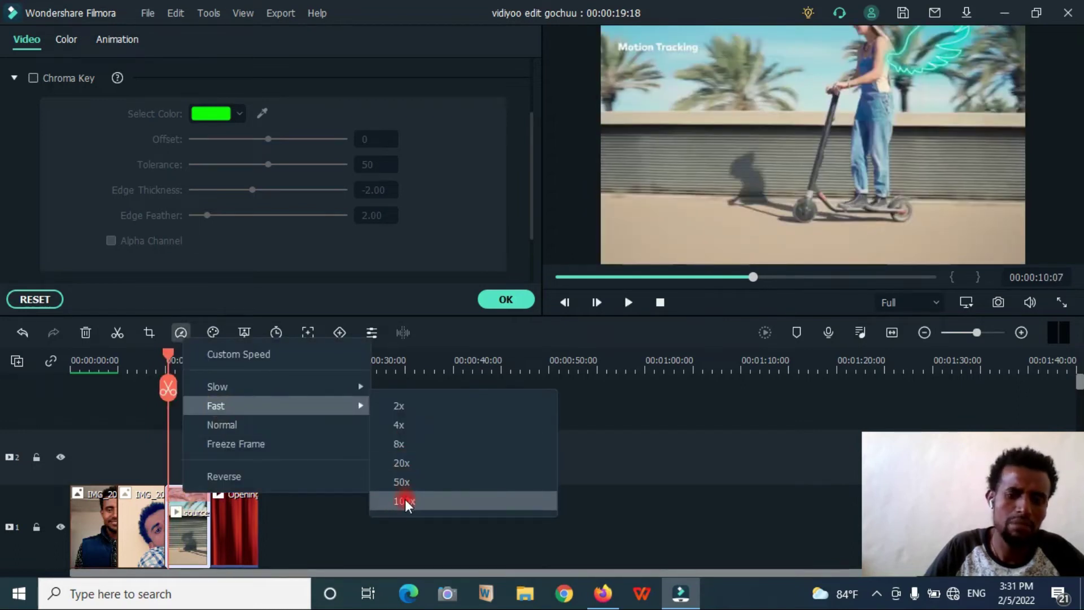
click(401, 463)
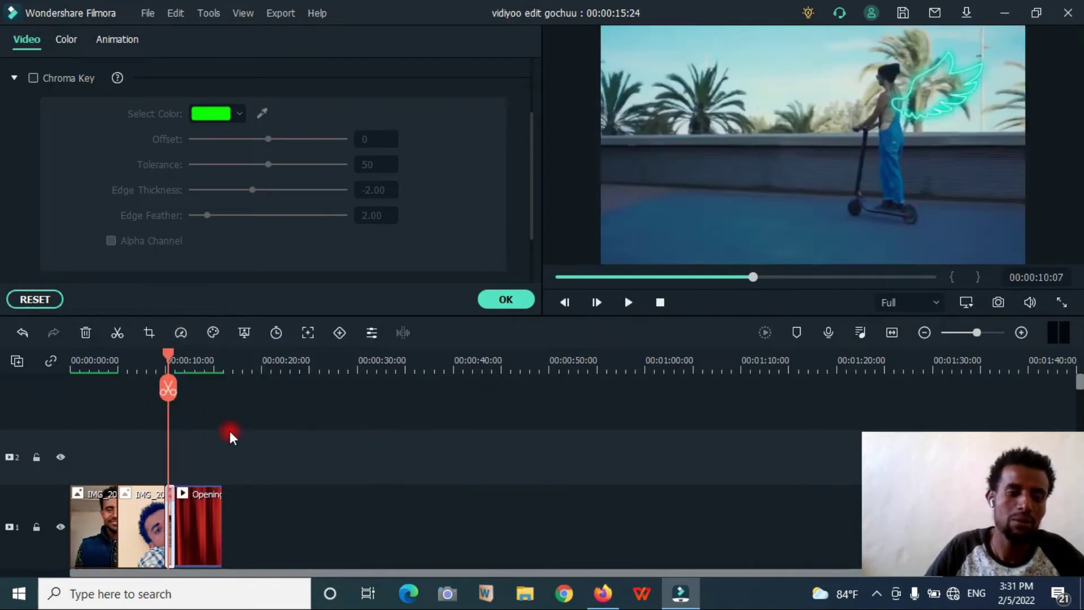
click(164, 354)
key(space)
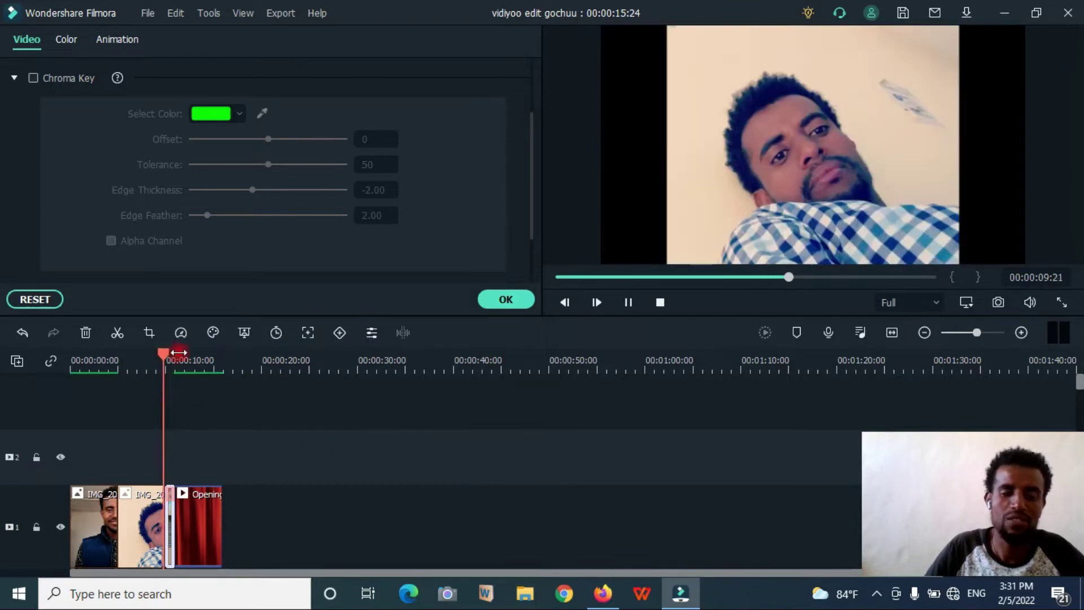
key(space)
Return the source clip to Normal speed and briefly play it
click(181, 333)
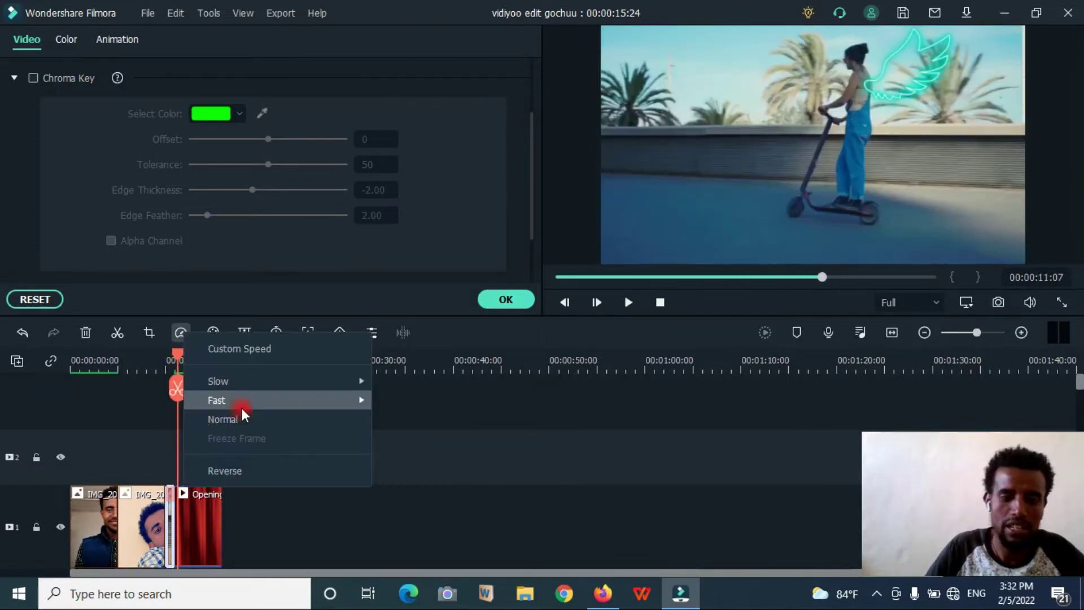
click(221, 418)
click(162, 361)
key(space)
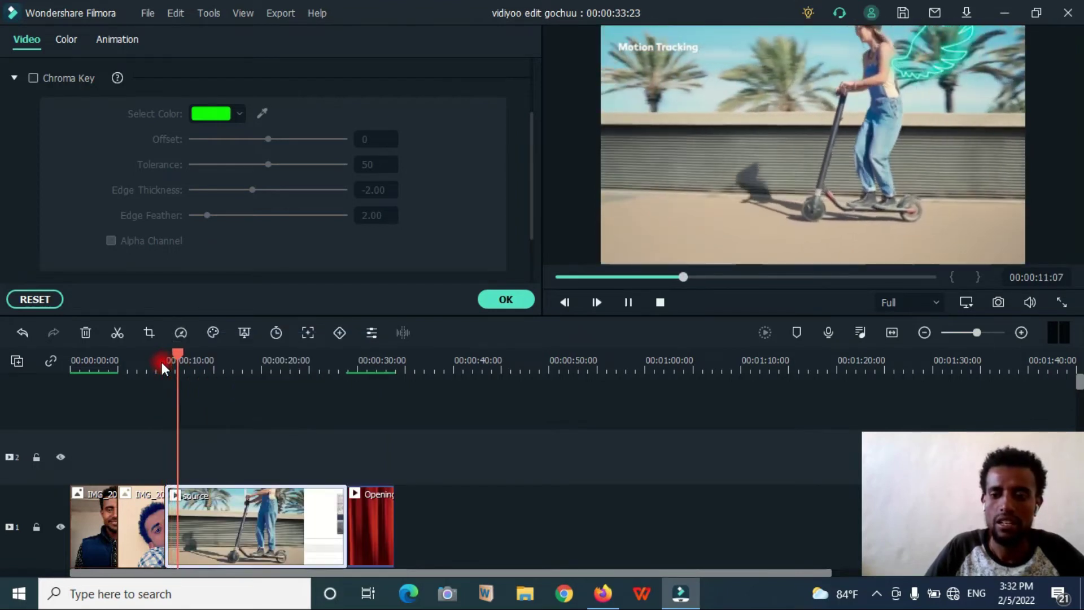
key(space)
Insert a freeze frame near the start of the source clip and play through it
click(180, 333)
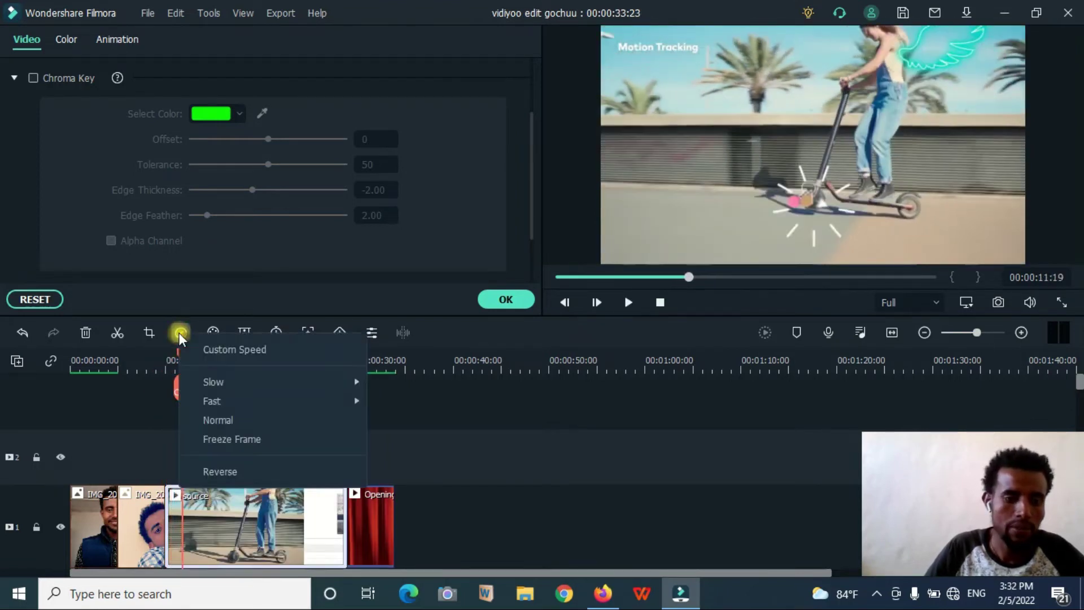
click(234, 439)
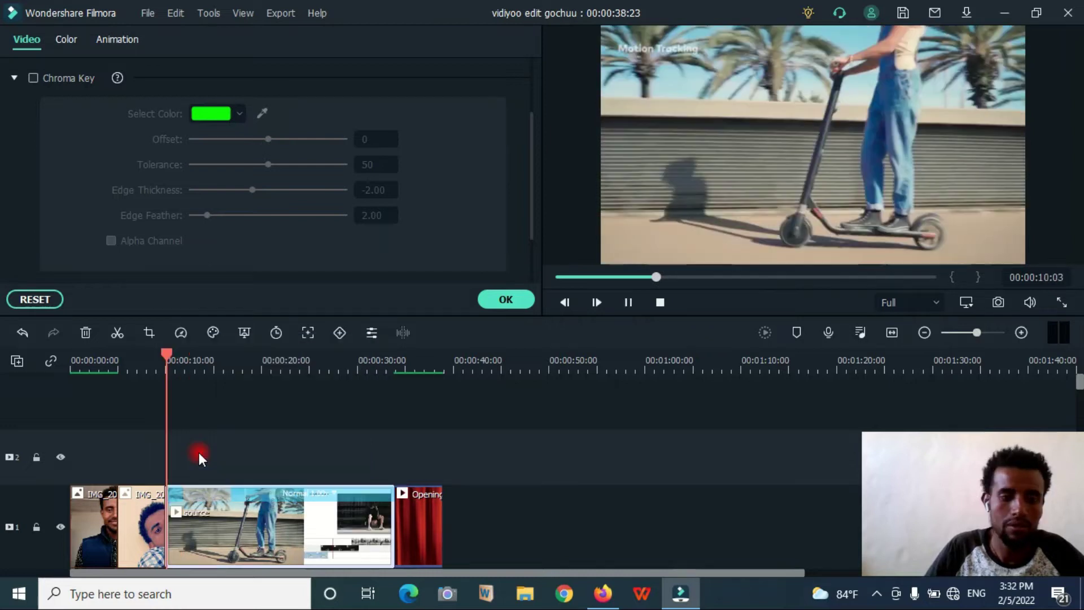
click(181, 332)
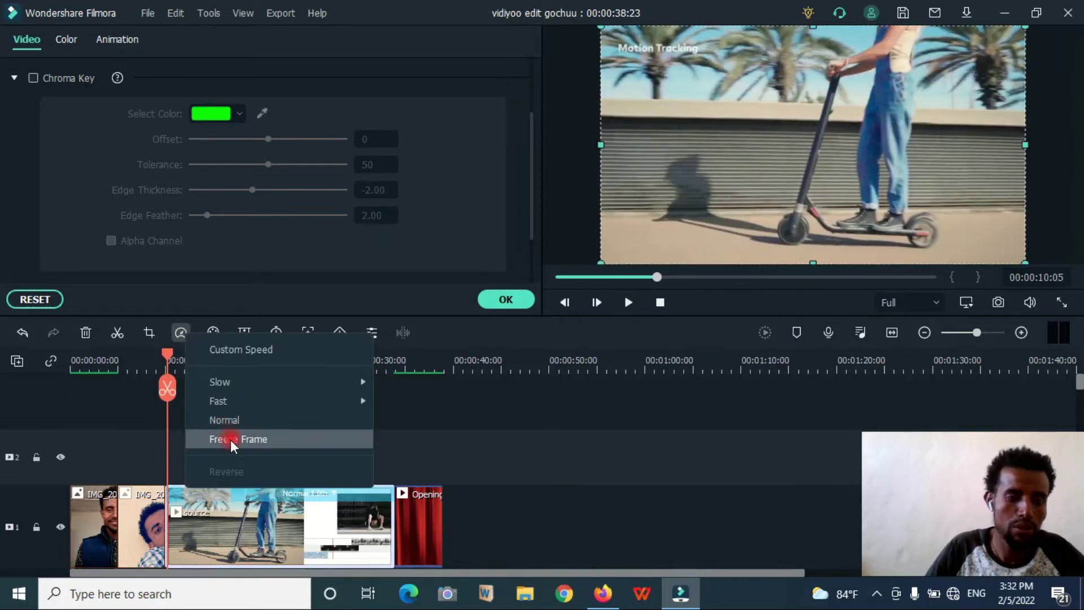
click(230, 440)
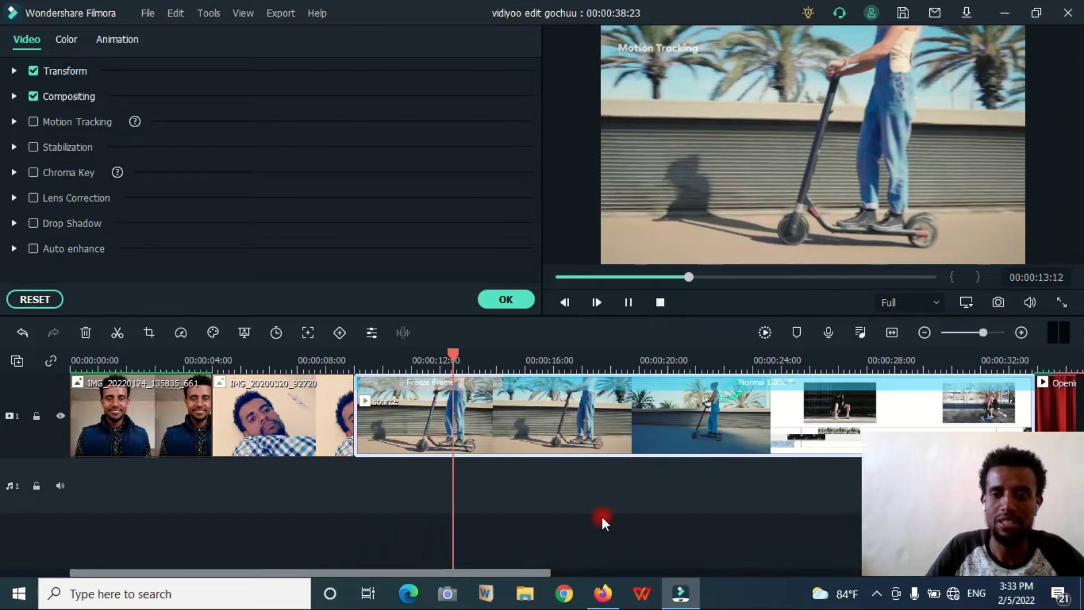
click(710, 277)
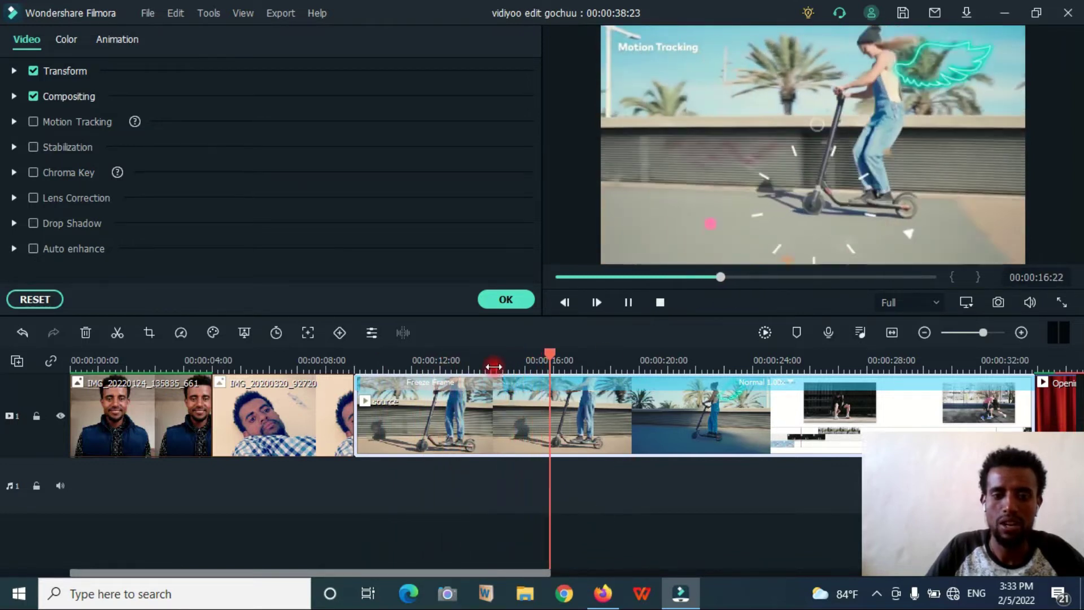
key(space)
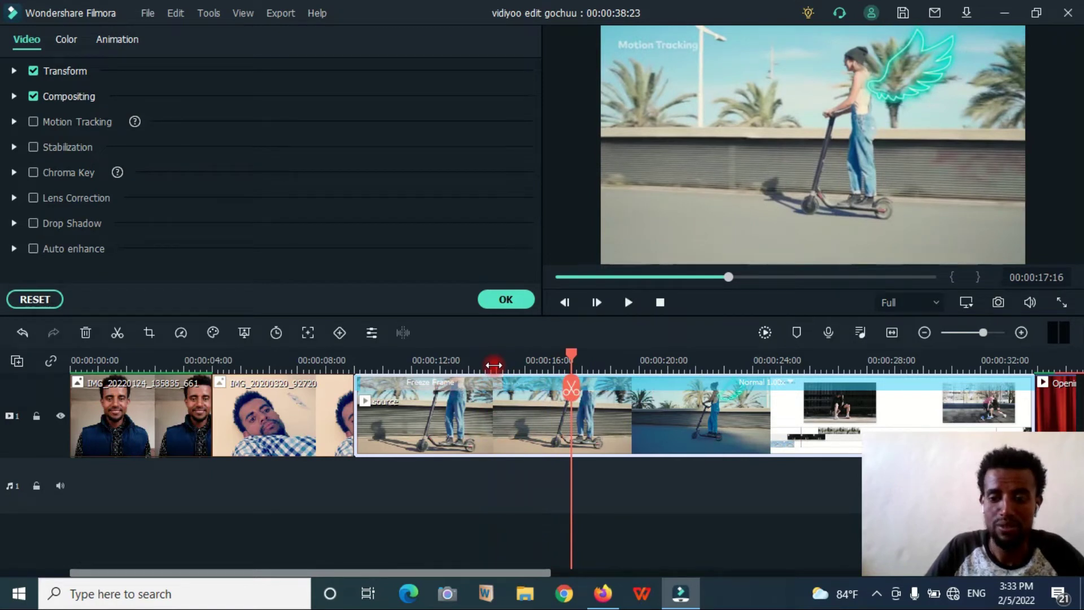
Set the source clip back to Normal speed to clear the freeze frame, and reverse the clip
mouse_move(180, 333)
click(216, 420)
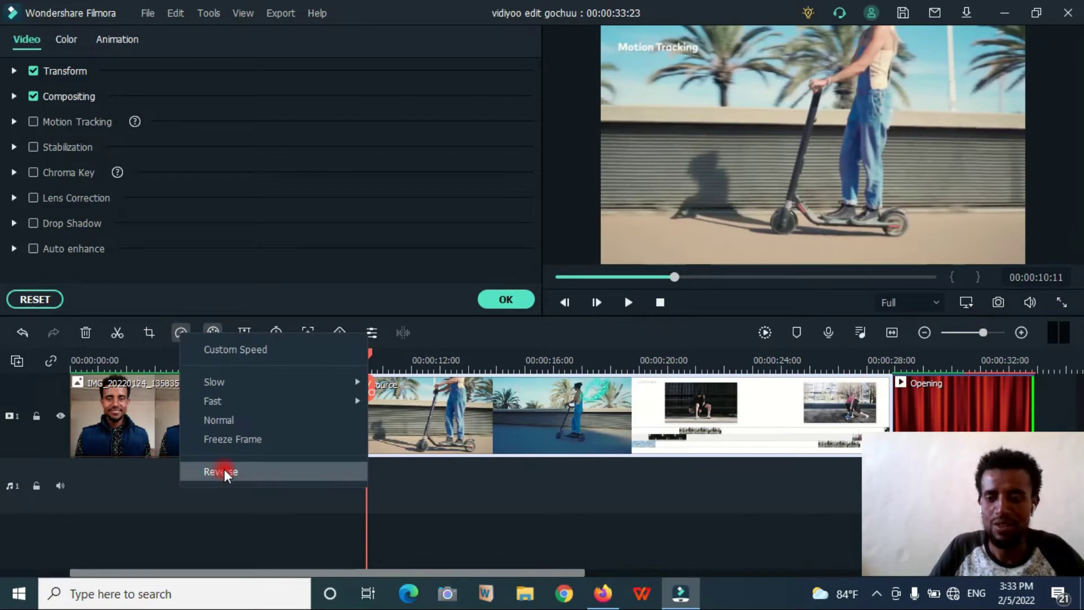
click(225, 472)
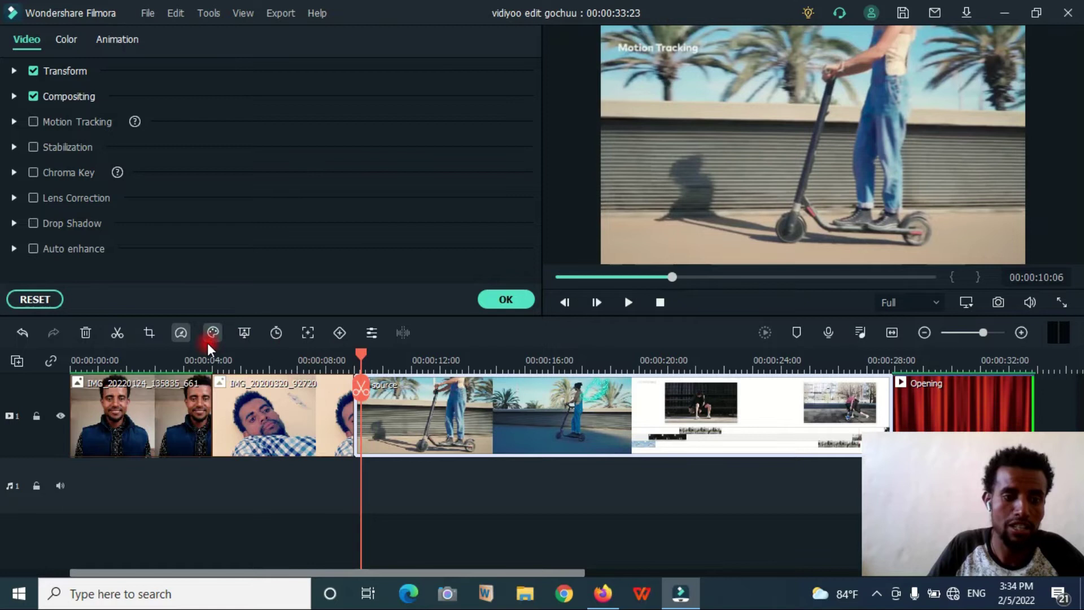
Play the source clip from several points to check the reversed playback
click(698, 361)
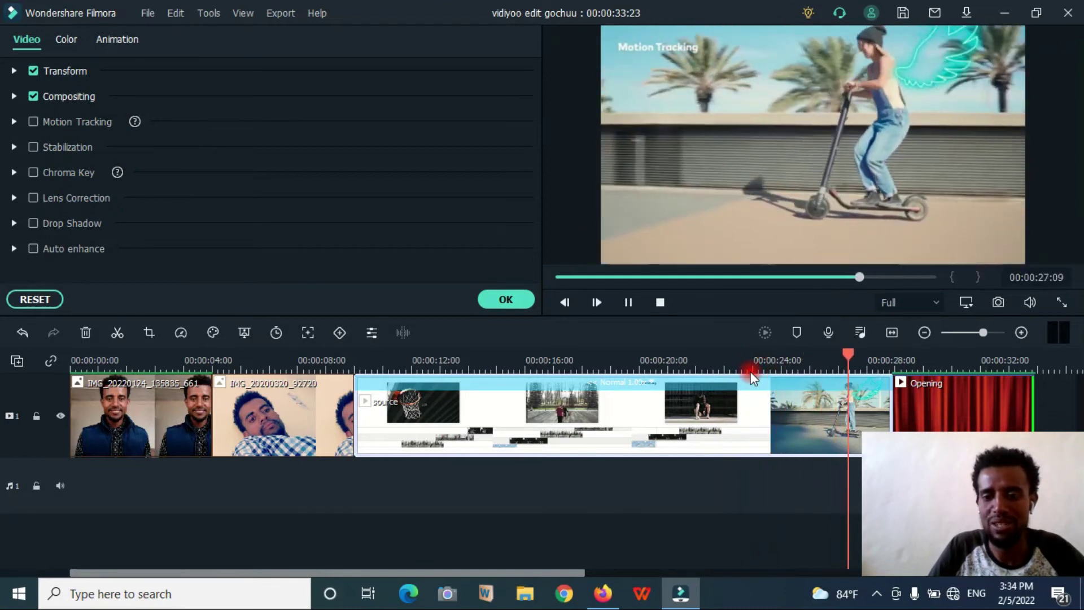
key(space)
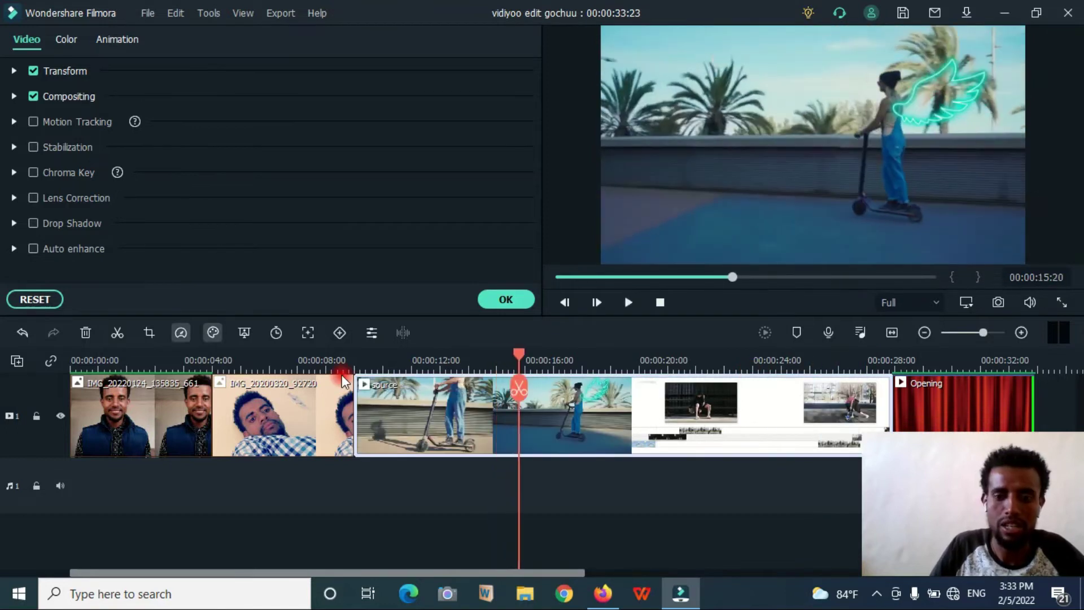
click(870, 360)
drag(870, 359, 844, 369)
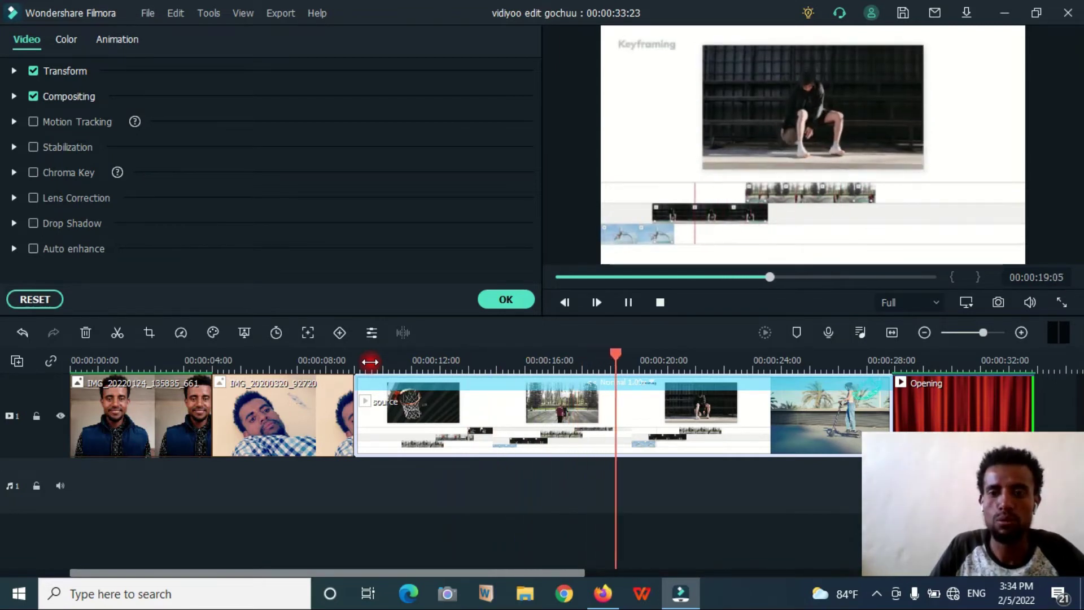
key(space)
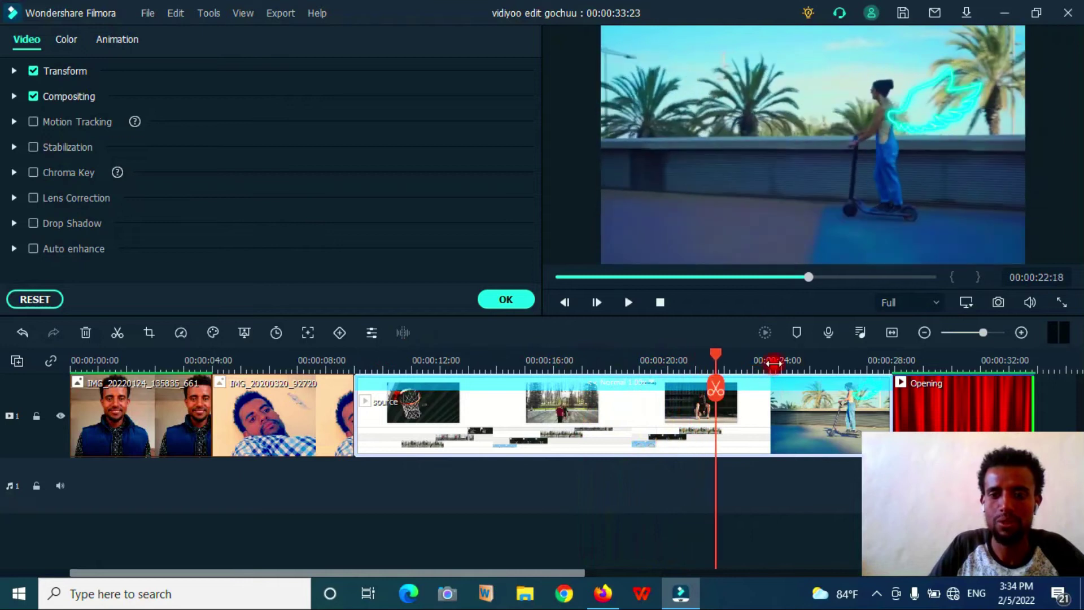
key(space)
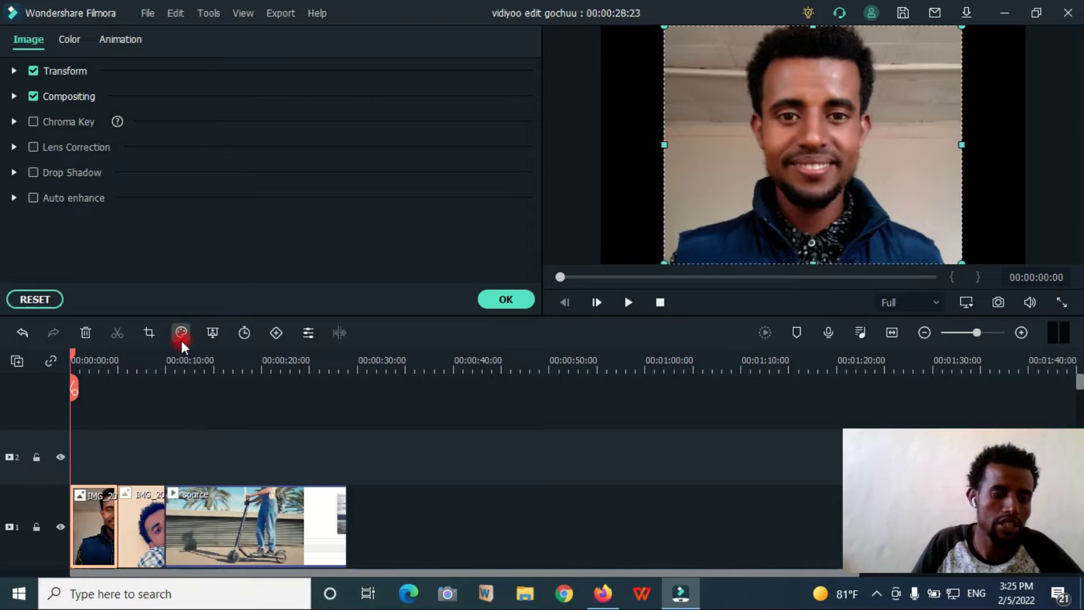
Select the first photo in the timeline and open Color Correction for it
click(181, 332)
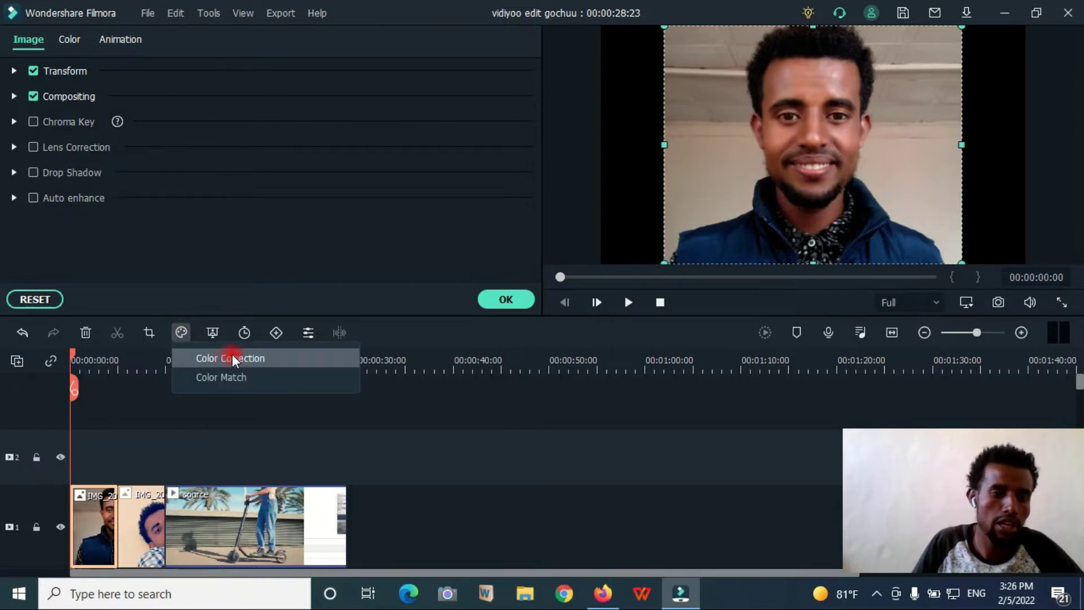
click(220, 357)
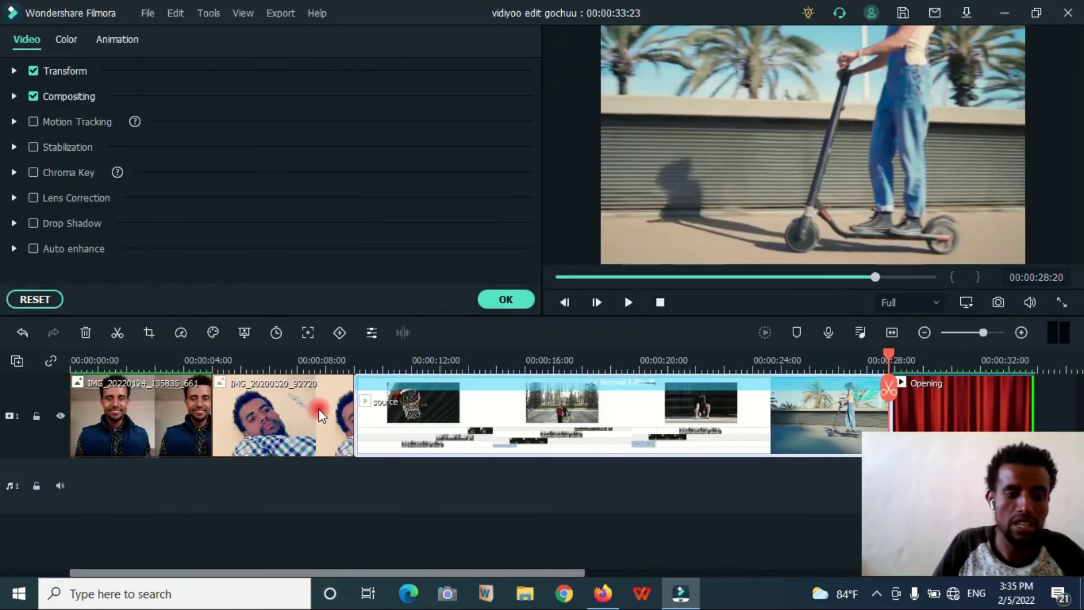
click(158, 356)
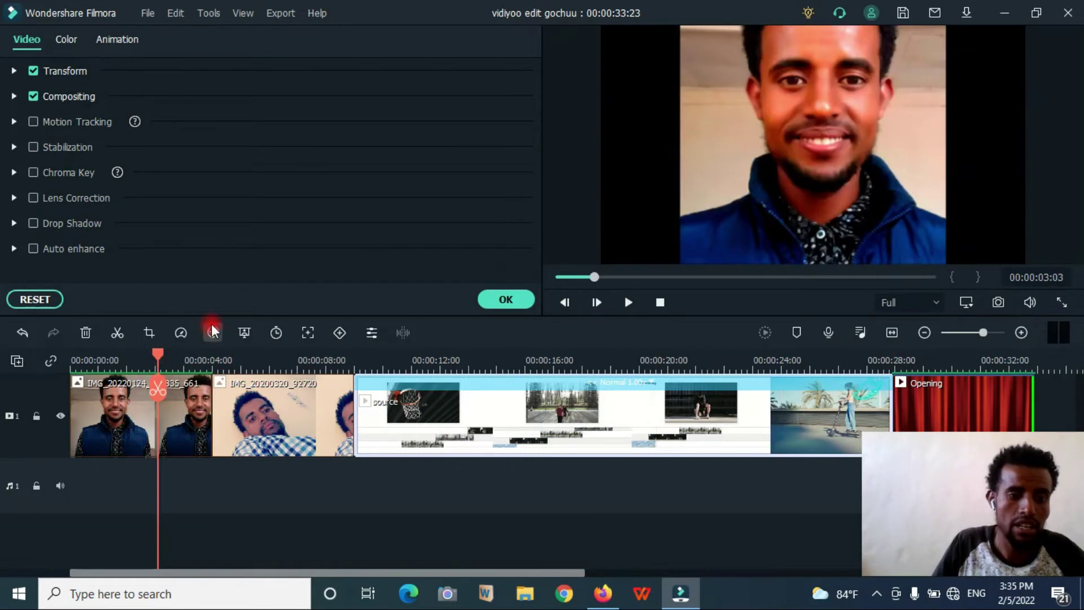
click(177, 405)
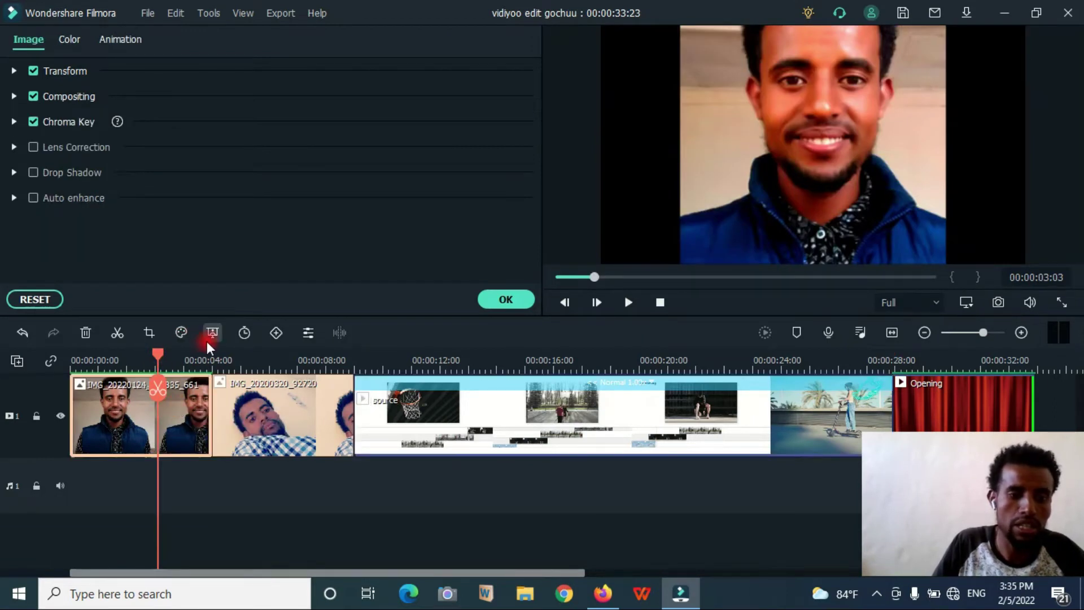
click(181, 333)
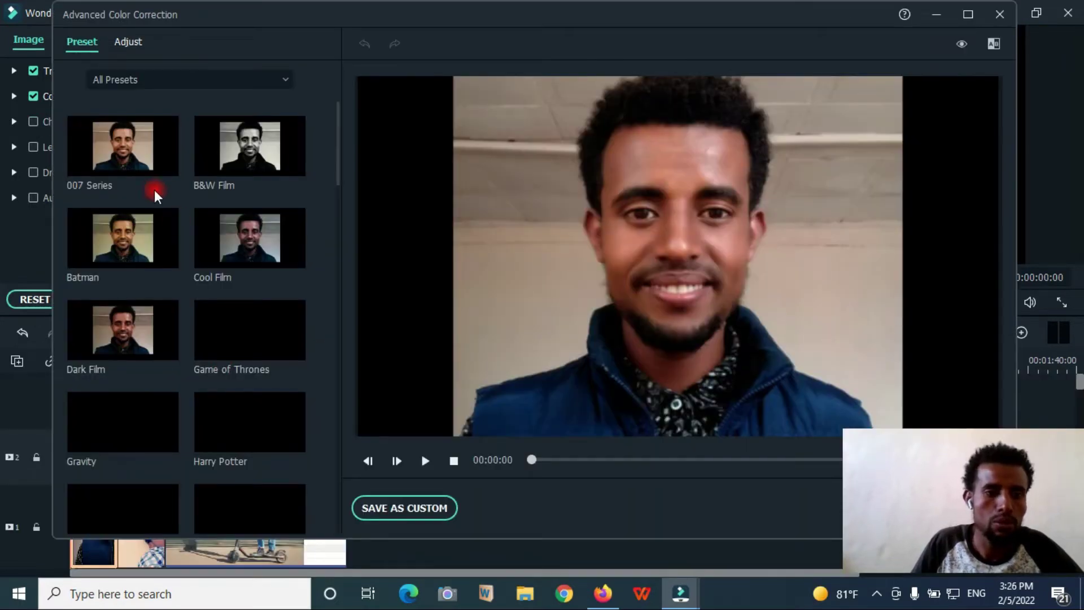
Try a series of color presets on the first photo, including Cool Film, B&W Film, Game of Thrones and Cyberpunk 2, ending with Old Film
click(235, 247)
click(242, 165)
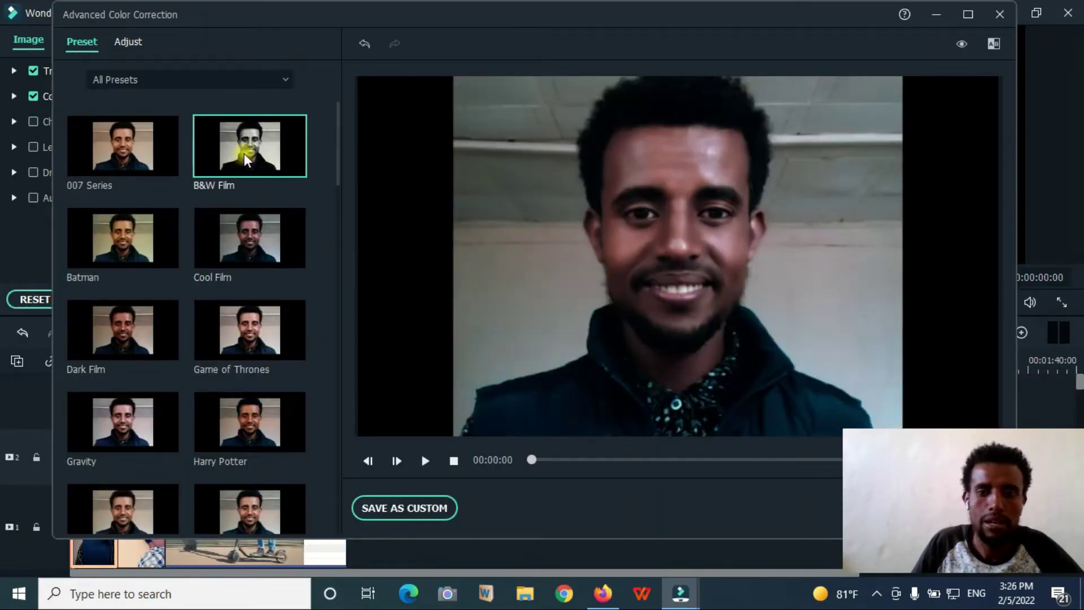
click(248, 339)
scroll(247, 334, down, 3)
click(246, 331)
scroll(246, 331, down, 3)
click(131, 317)
click(248, 420)
scroll(114, 406, down, 4)
click(121, 423)
click(250, 326)
click(258, 411)
click(139, 423)
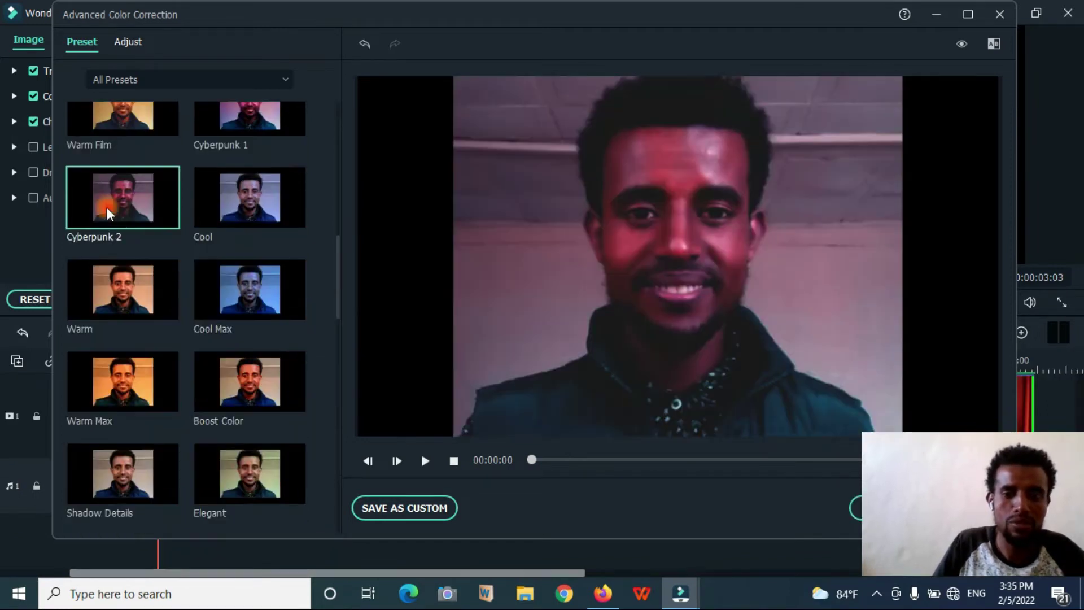
click(242, 460)
click(141, 402)
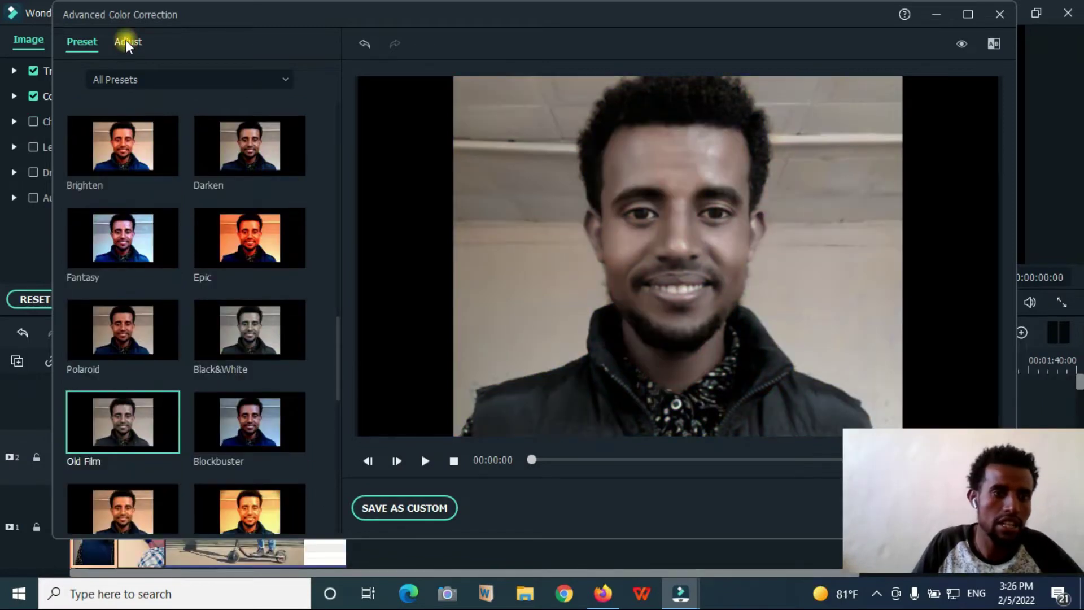
Adjust the first photo's Color Enhancement, setting Threshold to 100 and Value to 89
click(129, 43)
click(83, 42)
click(127, 42)
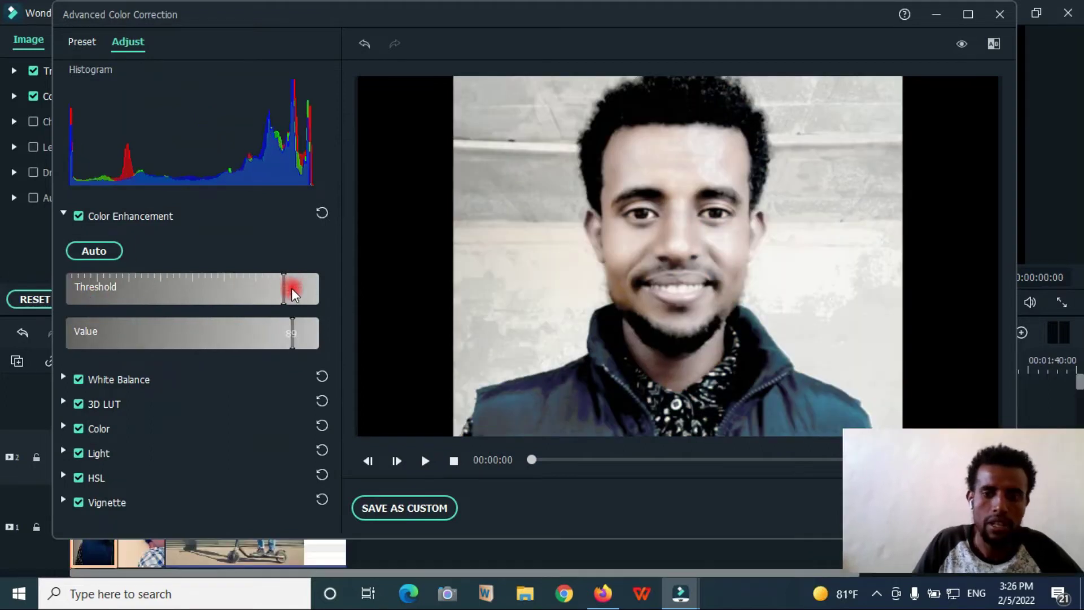
drag(292, 289, 316, 305)
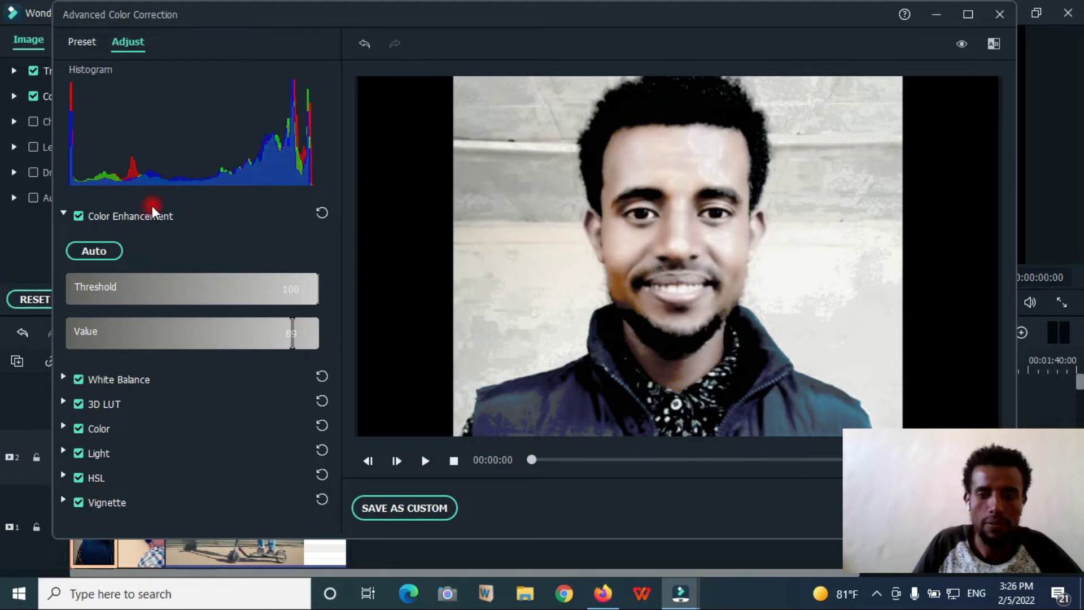
Try the Epic and Black&White color presets on the first photo, and choose Blockbuster
click(81, 41)
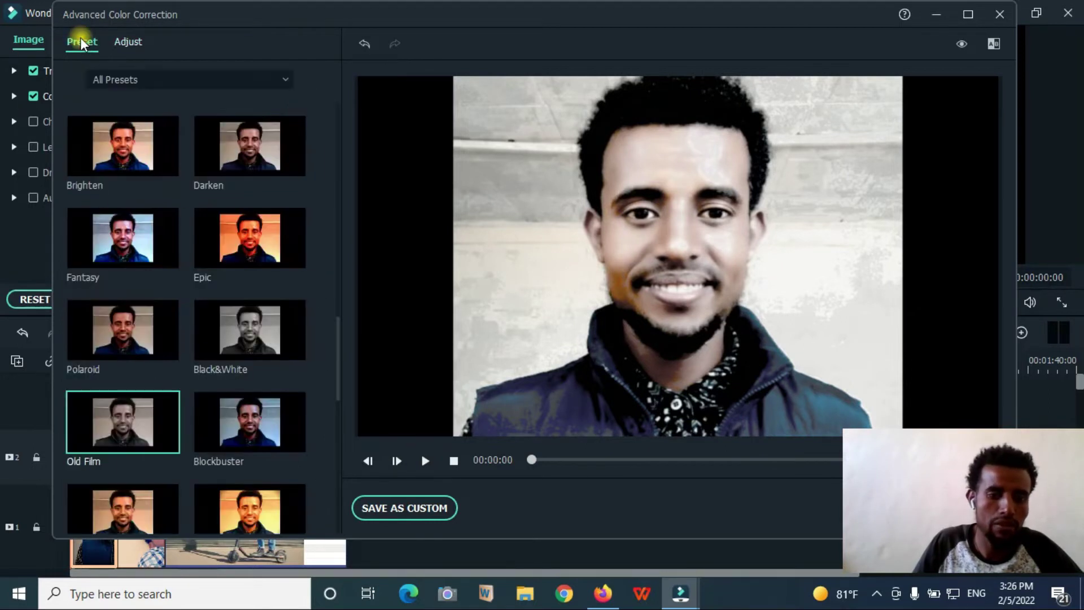
click(246, 286)
click(246, 336)
click(254, 428)
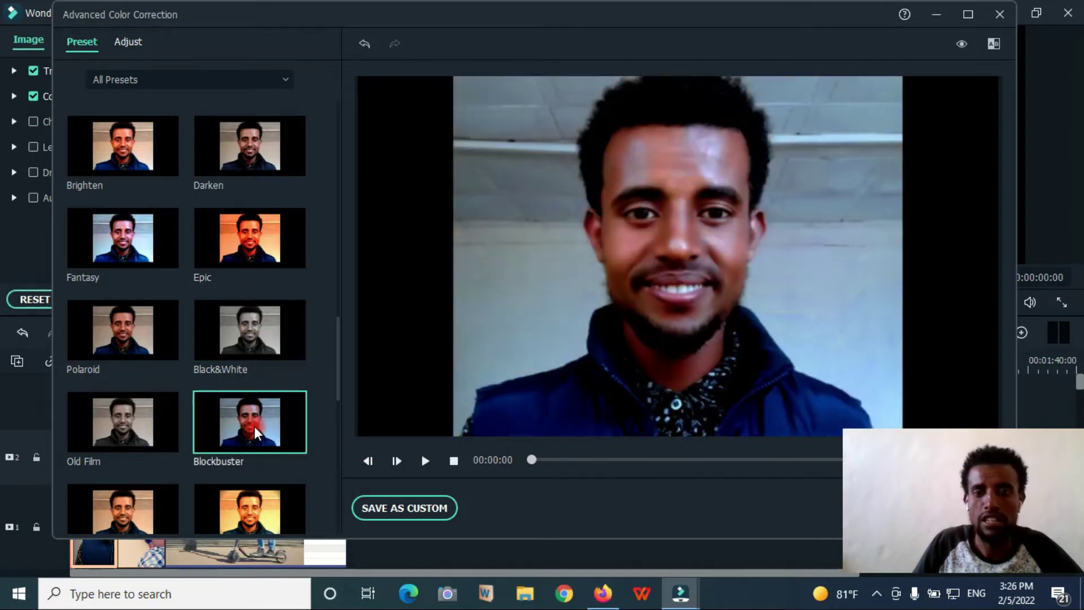
Apply the Brighten color preset to the first photo and confirm the color correction
click(122, 146)
drag(921, 445, 930, 476)
click(883, 507)
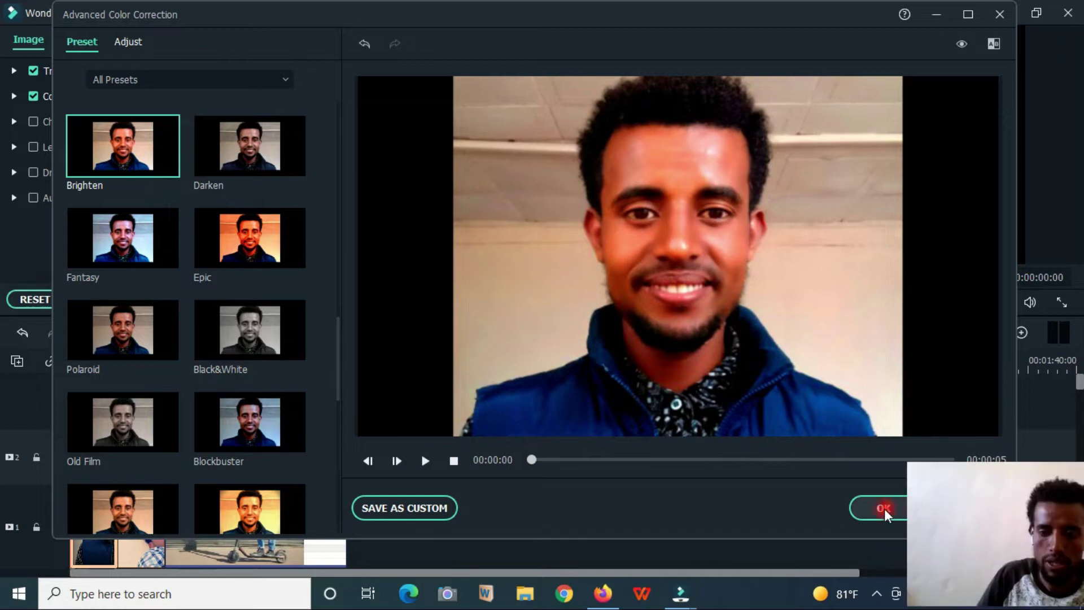
click(181, 332)
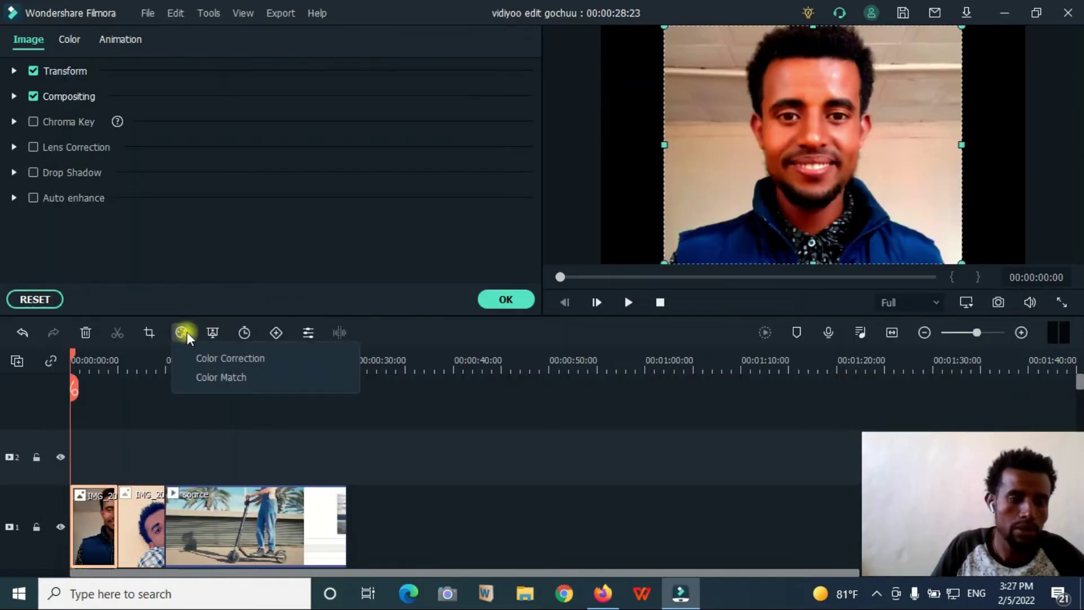
Insert the Explosion02 sample green screen clip into the timeline right after the first photo
click(219, 333)
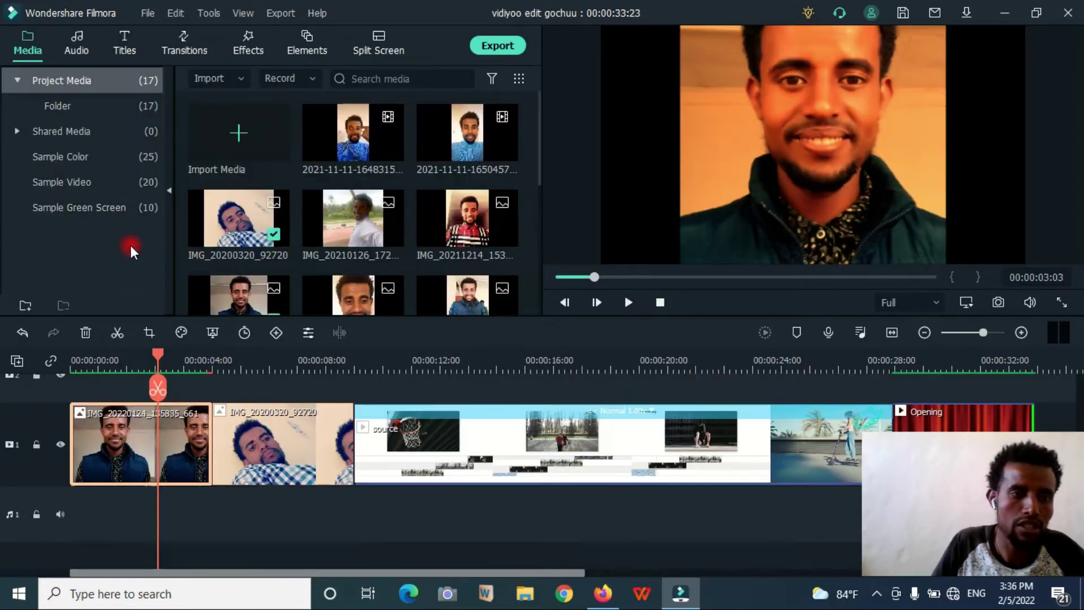
click(110, 204)
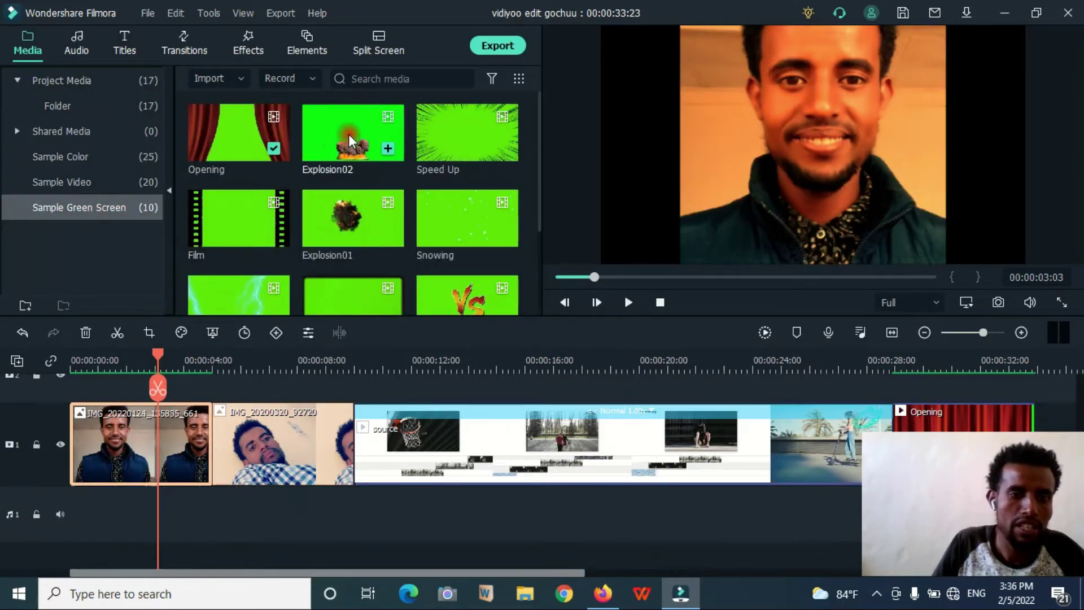
drag(339, 151, 224, 446)
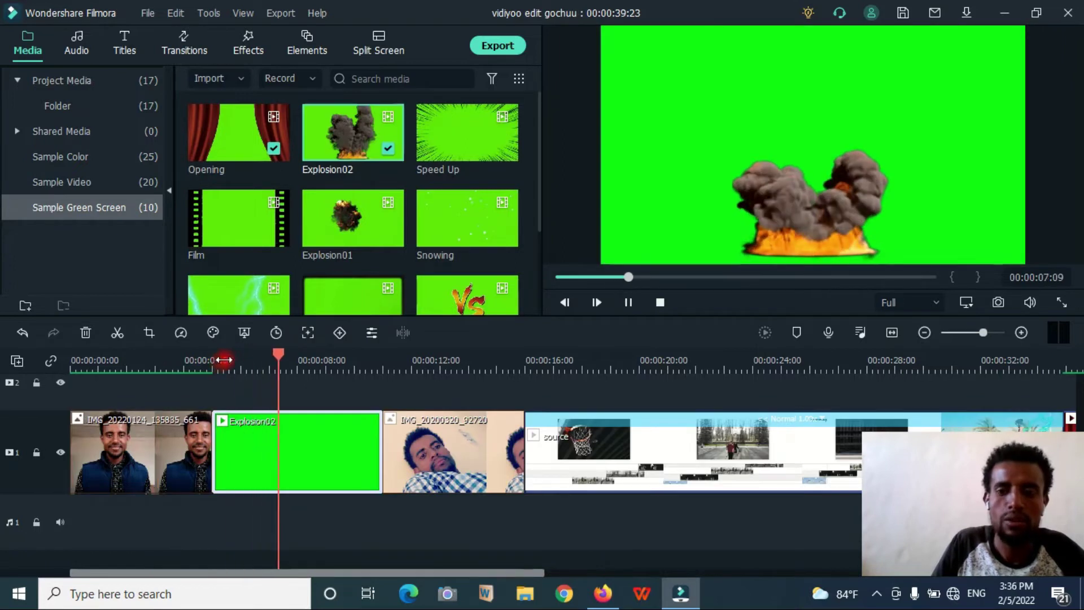
Enable Chroma Key for the Explosion02 clip with green as the key color, and play it from its start
click(245, 333)
click(246, 333)
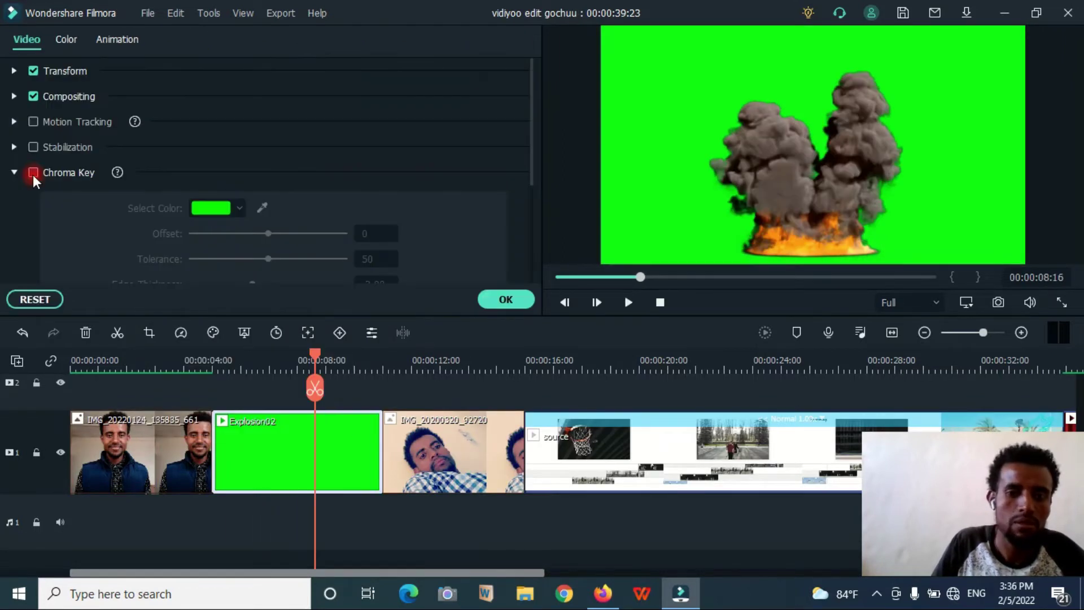
click(33, 172)
click(214, 366)
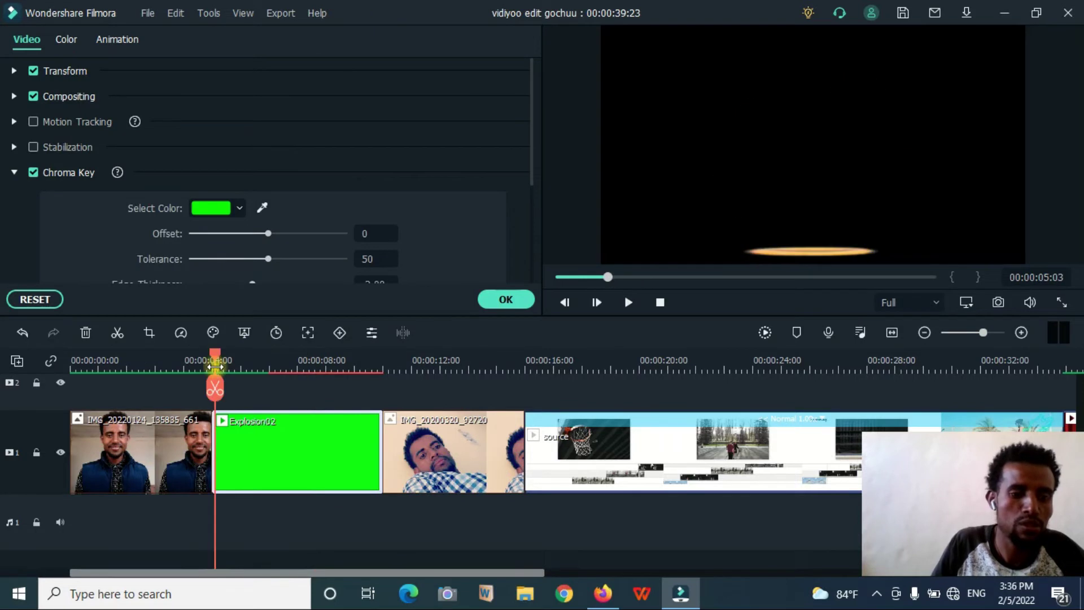
key(space)
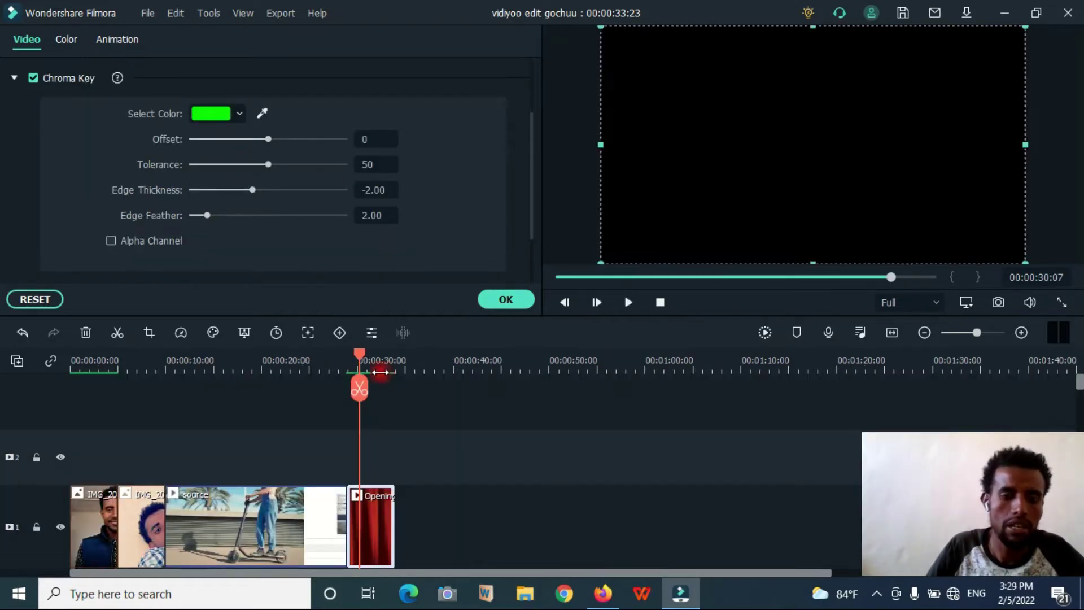
Set the Opening curtain clip's Chroma Key Edge Thickness to 10.00 and Tolerance to 100, and raise its Offset and Edge Feather
drag(361, 359, 354, 354)
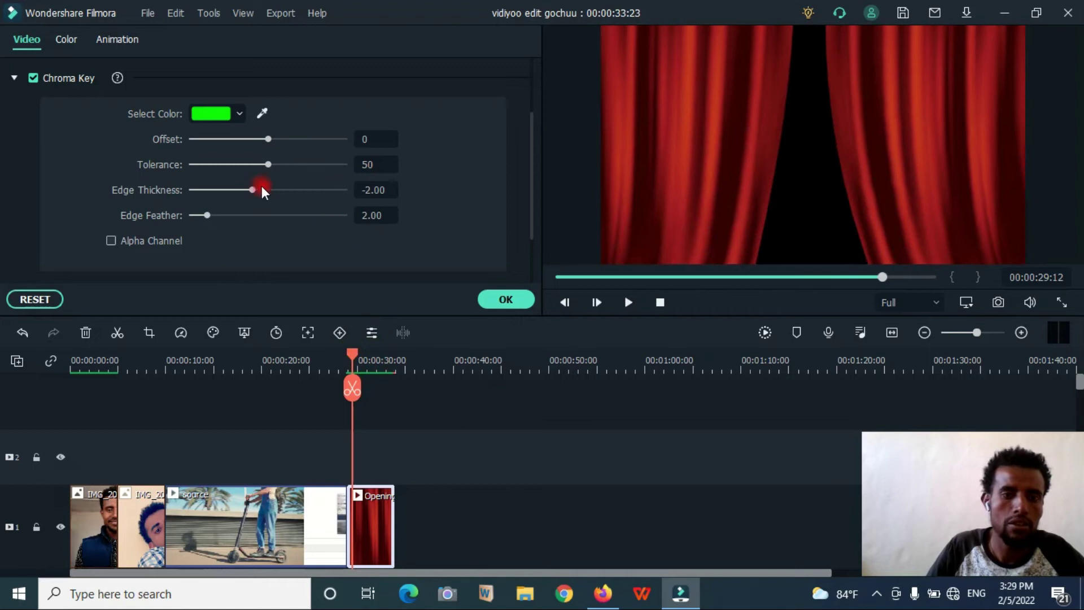
drag(252, 188, 388, 201)
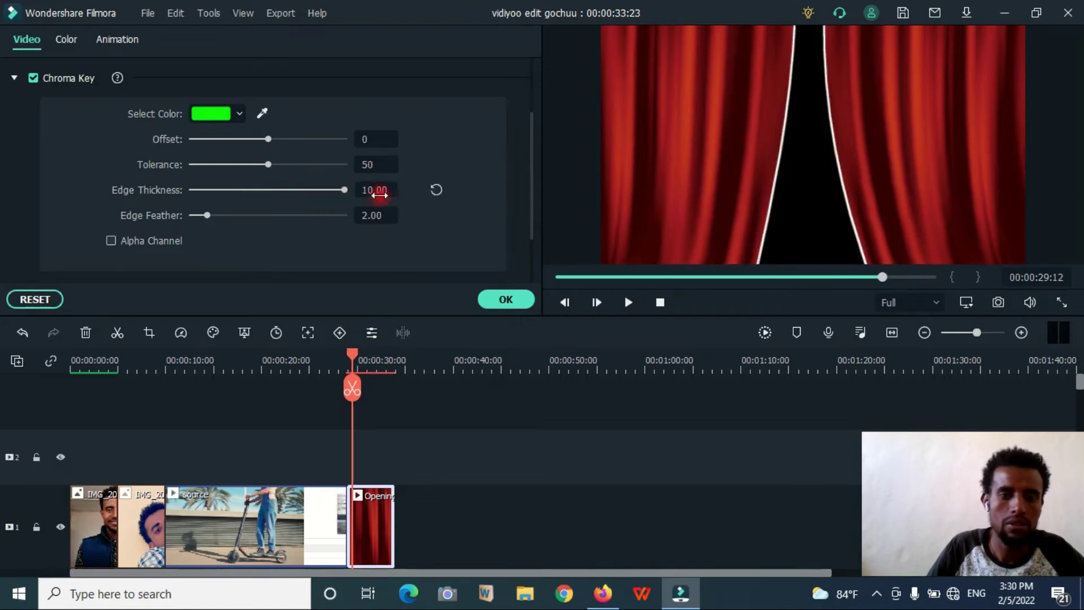
drag(264, 165, 357, 170)
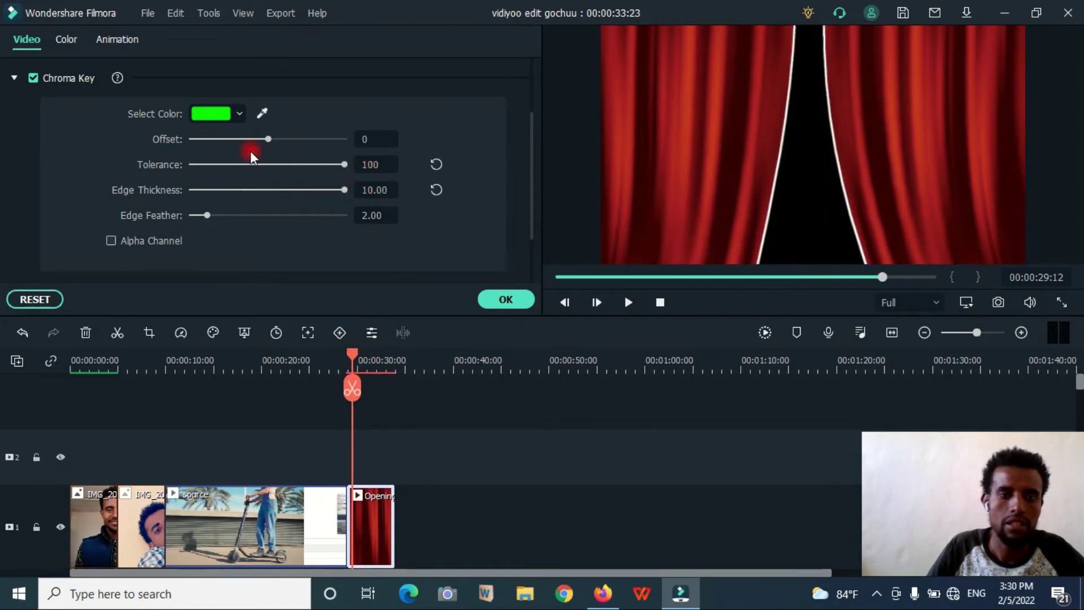
drag(266, 140, 337, 149)
drag(208, 215, 338, 216)
drag(264, 219, 337, 218)
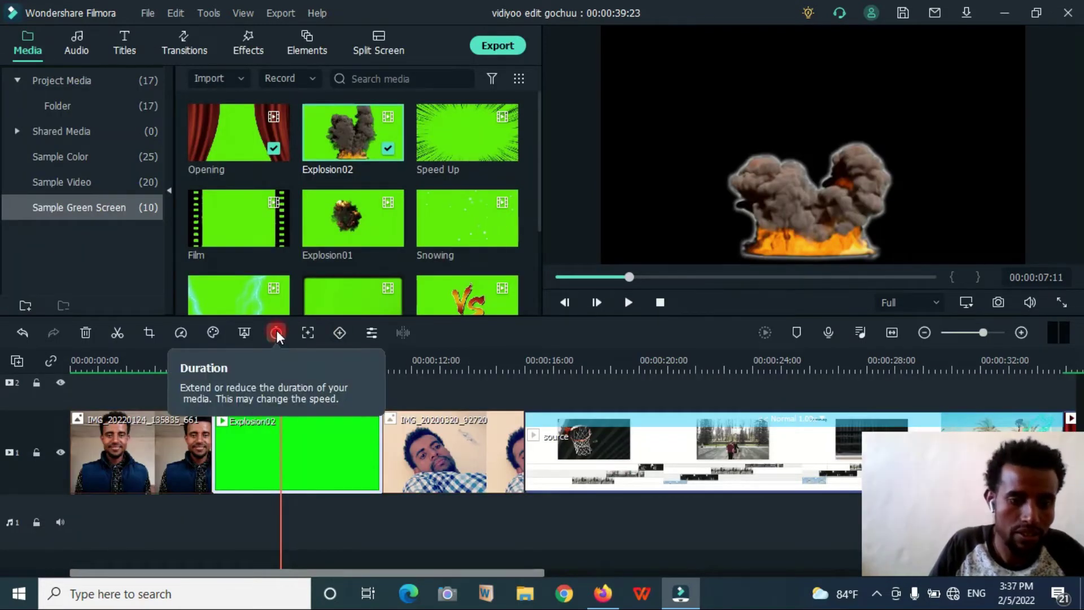
Select the first photo, play through it to review its duration, and return the playhead near its start
click(134, 384)
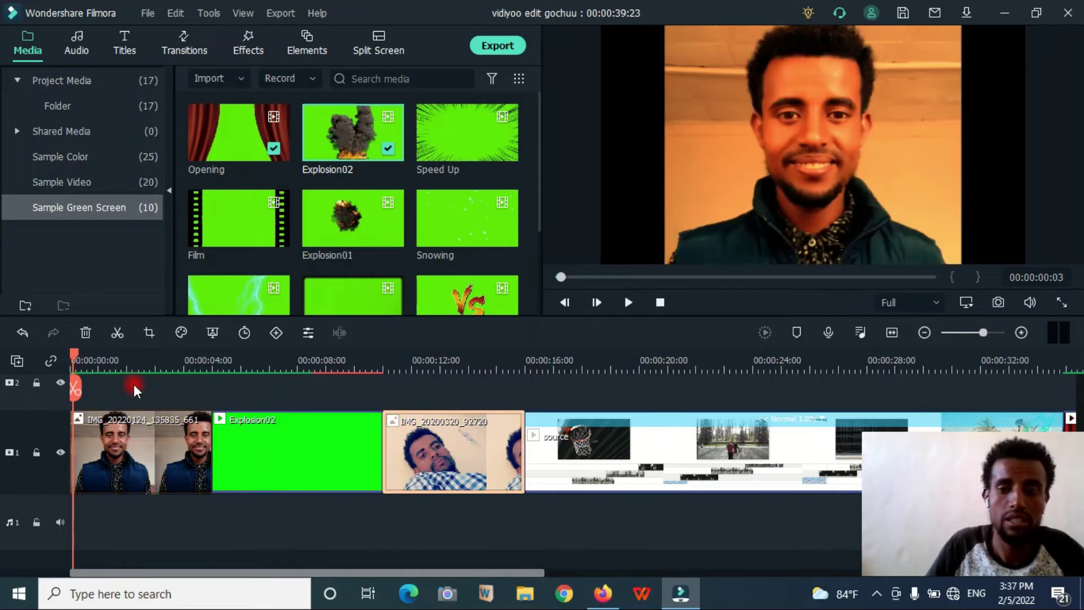
click(136, 437)
key(space)
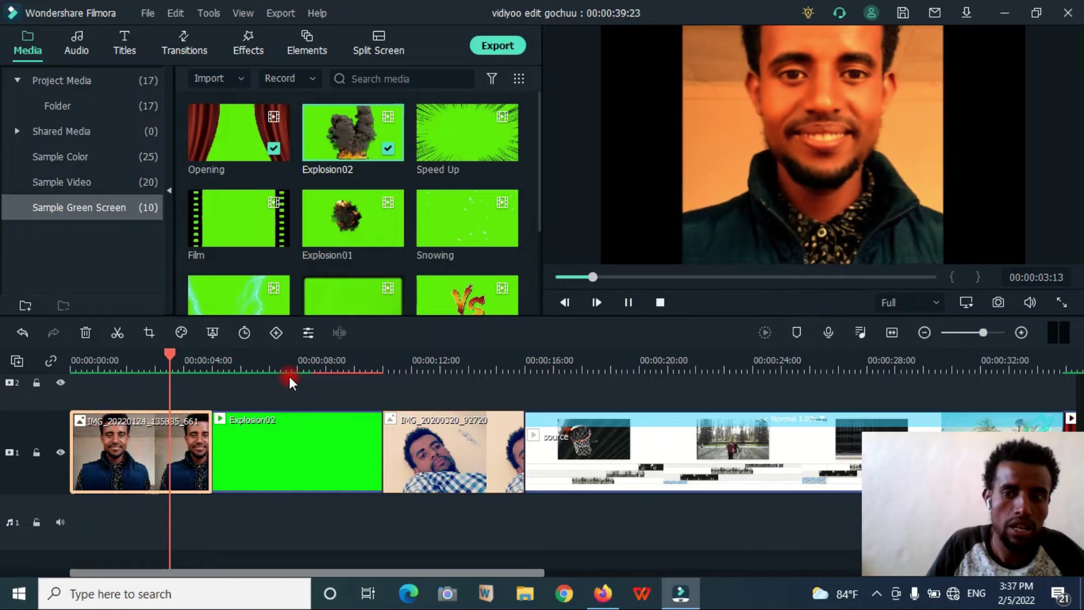
key(space)
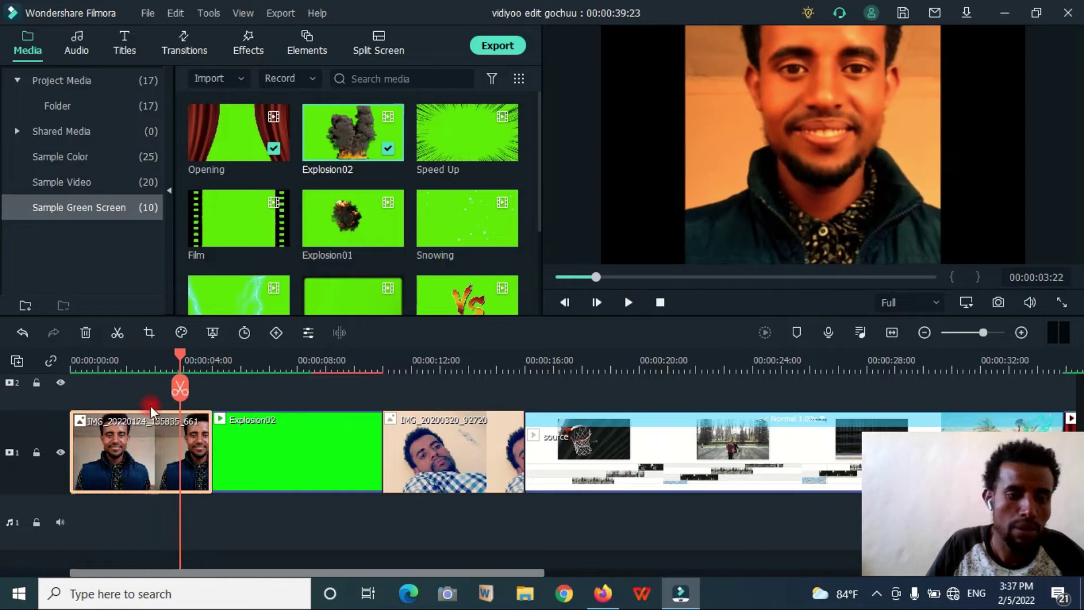
click(83, 367)
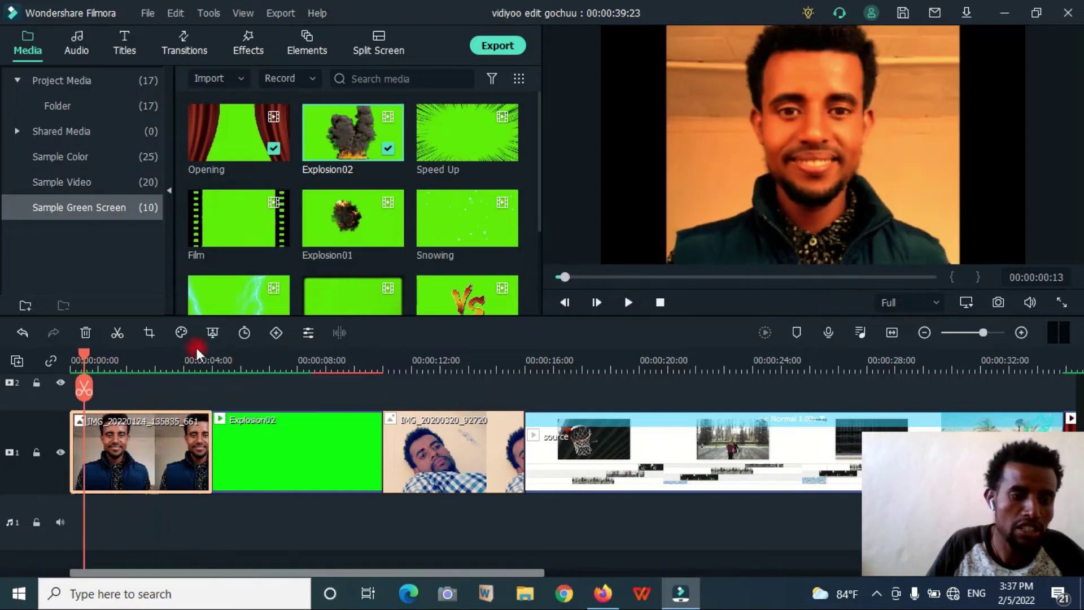
Set the first photo's duration to 1 second
click(244, 333)
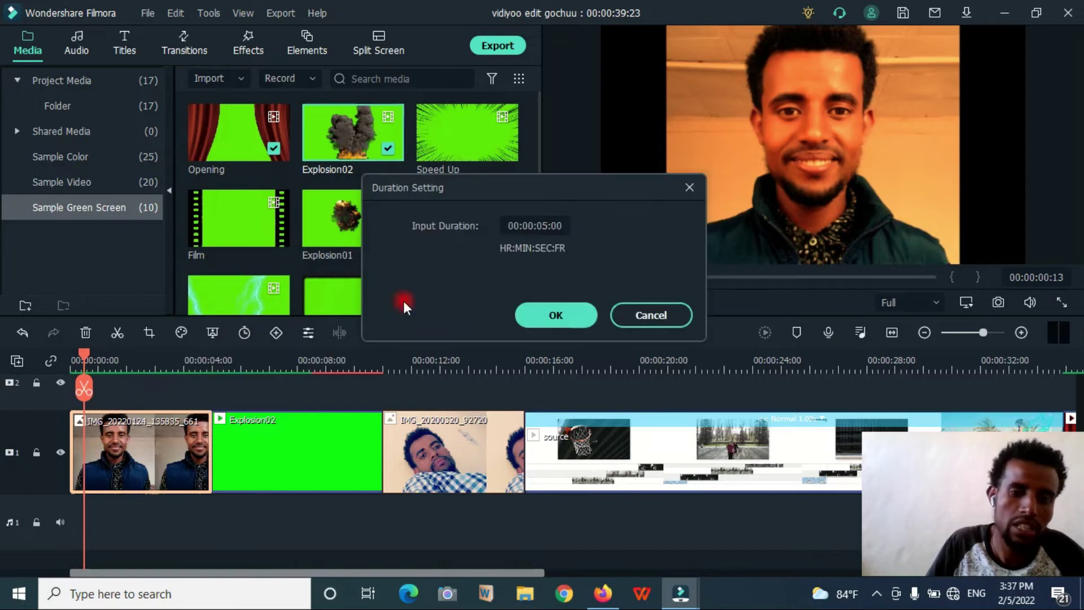
click(545, 226)
click(545, 225)
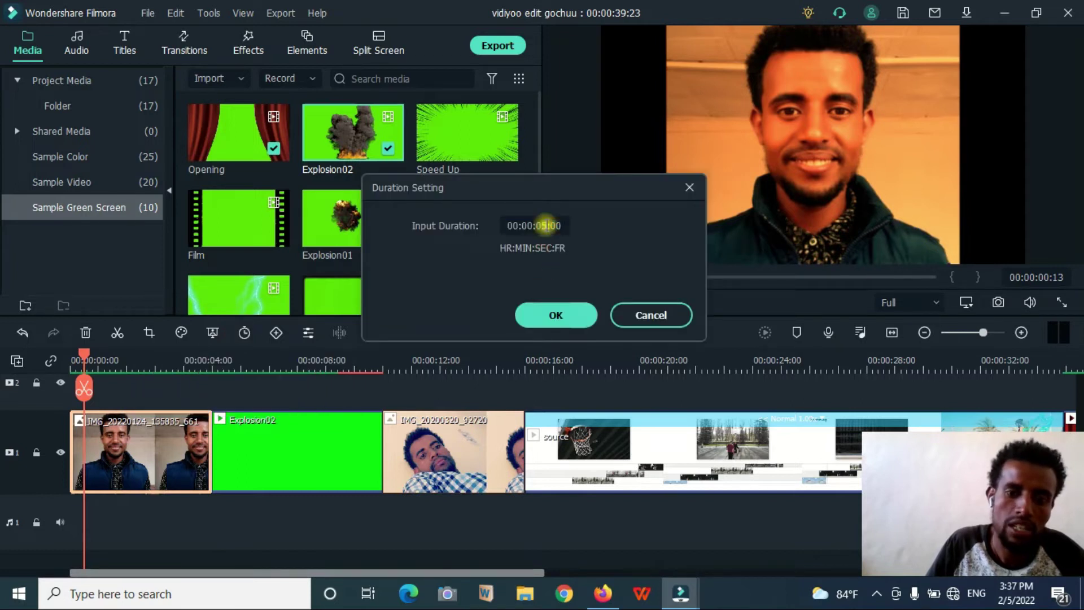
click(557, 311)
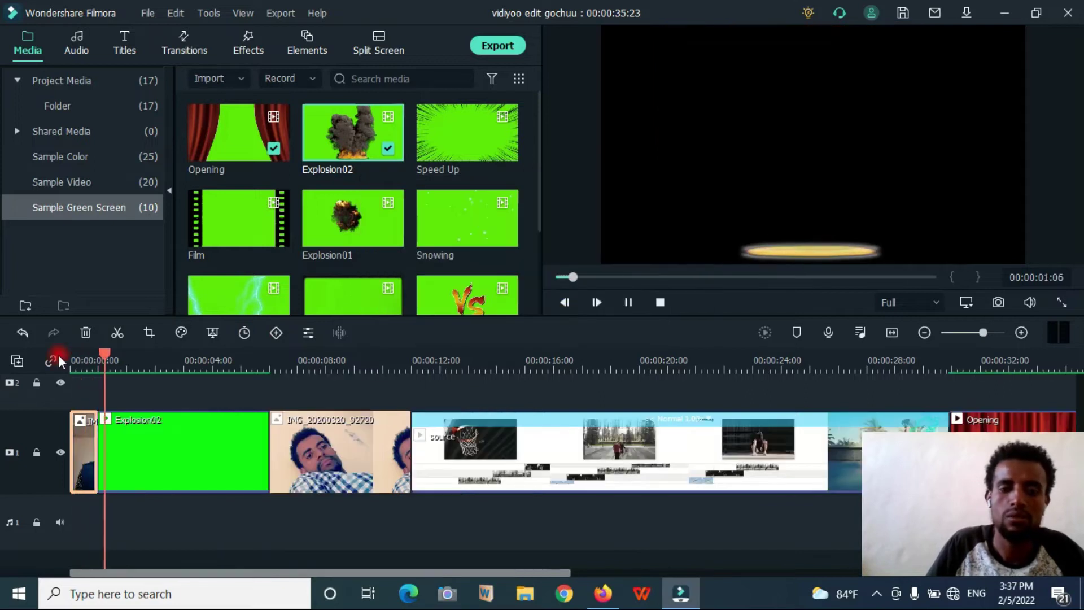
Set the Explosion02 clip's duration to 2 seconds
click(187, 441)
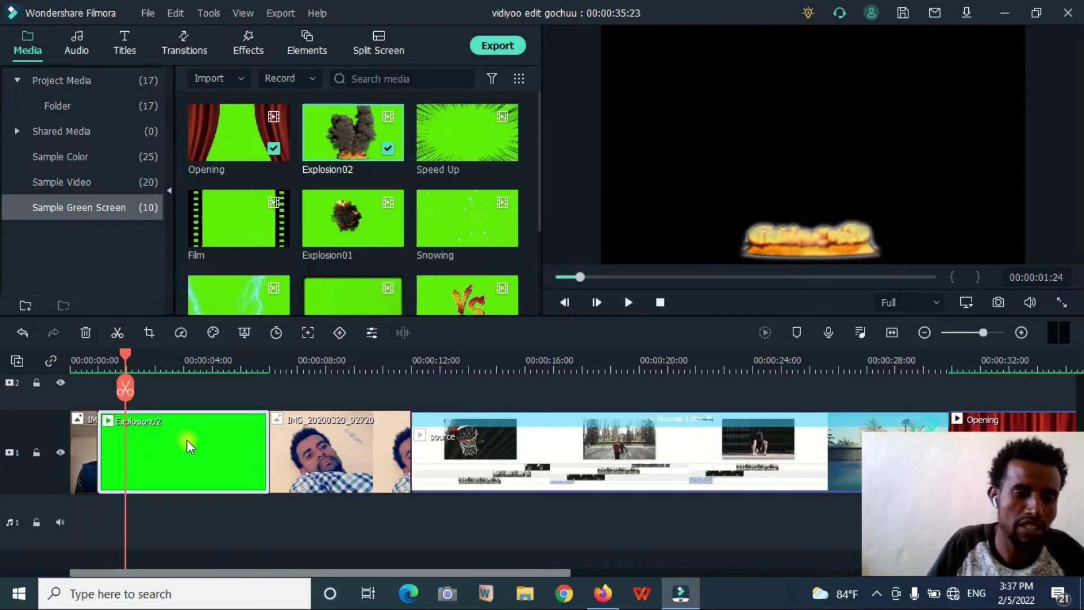
double_click(188, 439)
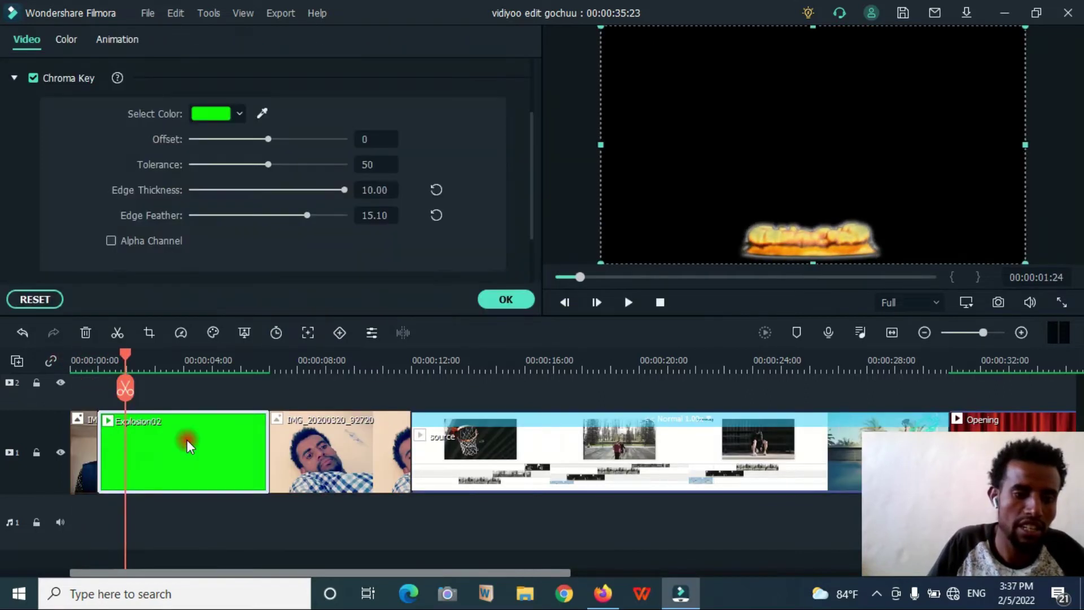
click(276, 333)
double_click(546, 226)
text(6:00)
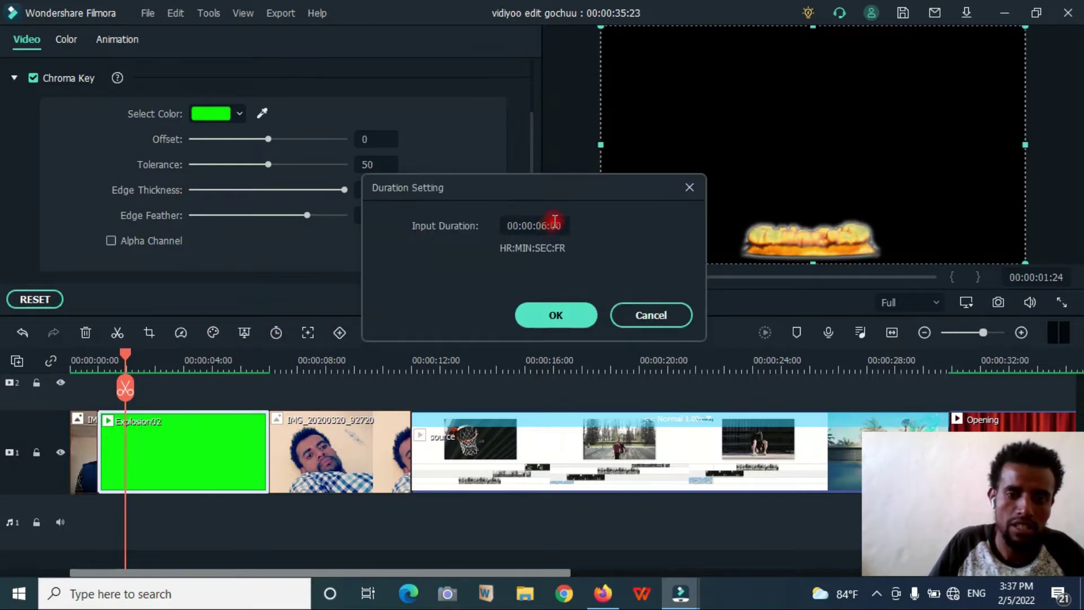
key(BackSpace)
text(2)
key(Return)
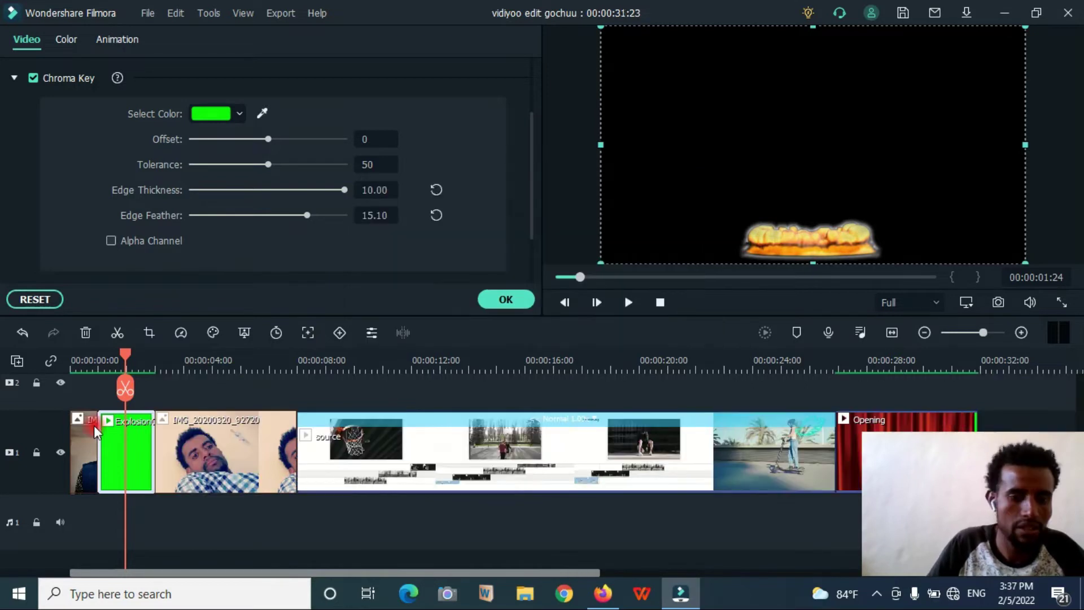
Play the shortened Explosion02 clip from its start
drag(126, 359, 97, 359)
key(space)
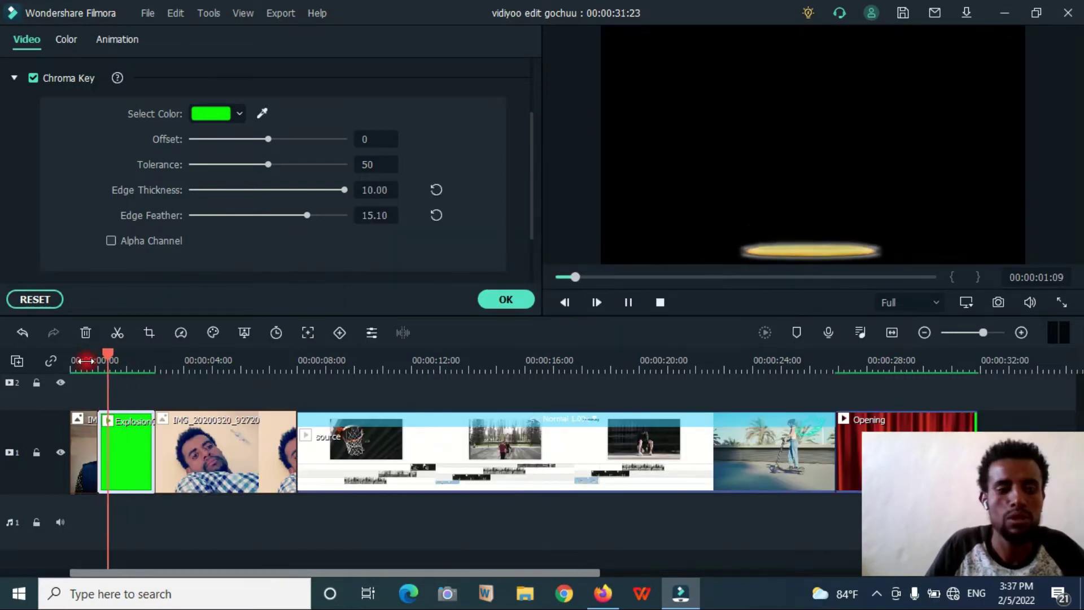
key(space)
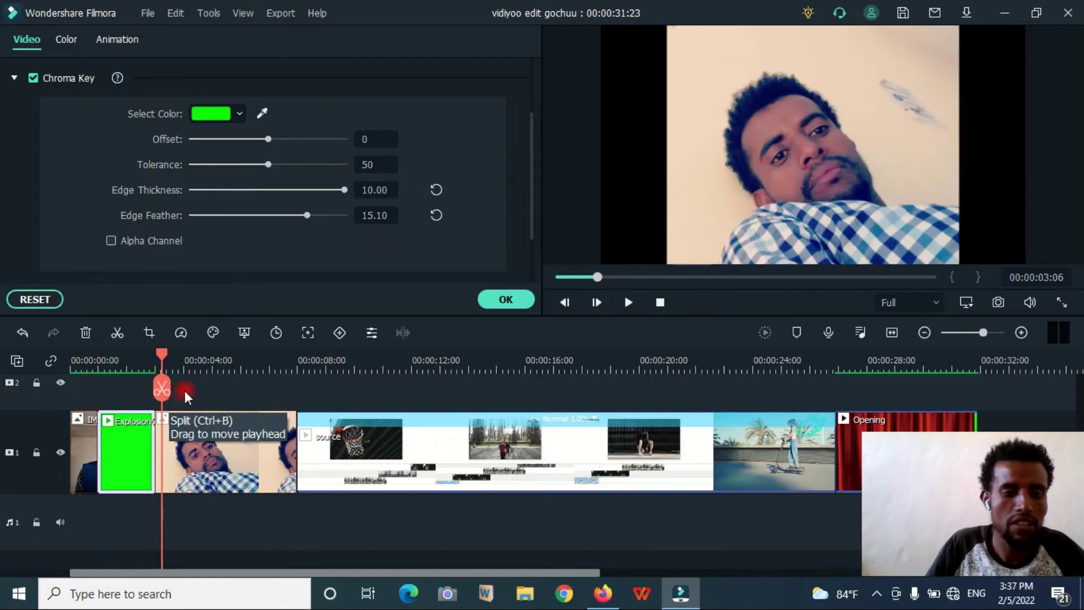
Select the source clip and play its opening scooter scene as a motion tracking example
click(307, 331)
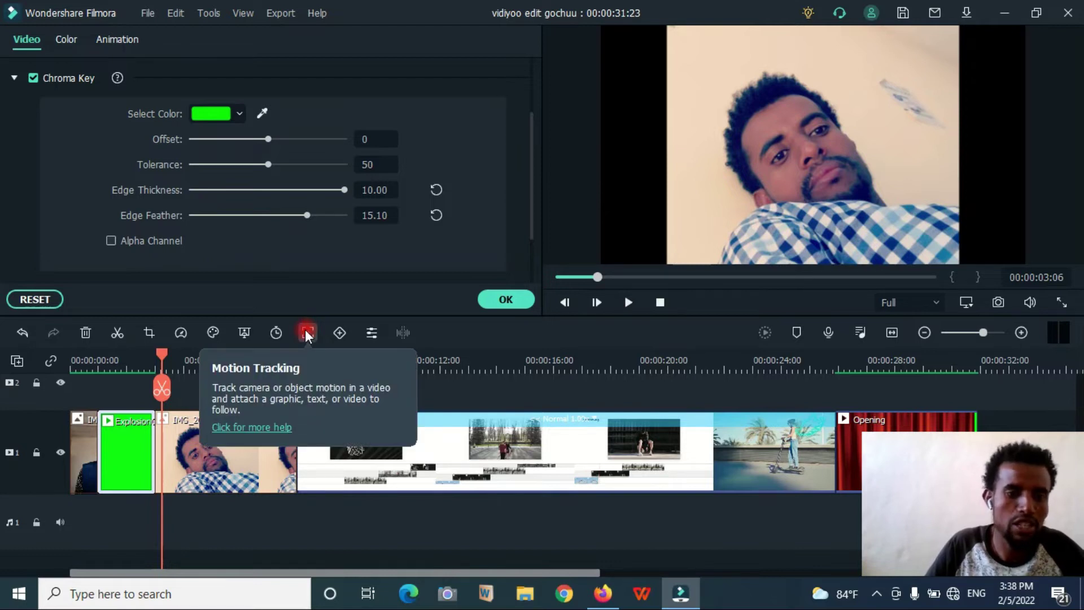
click(342, 417)
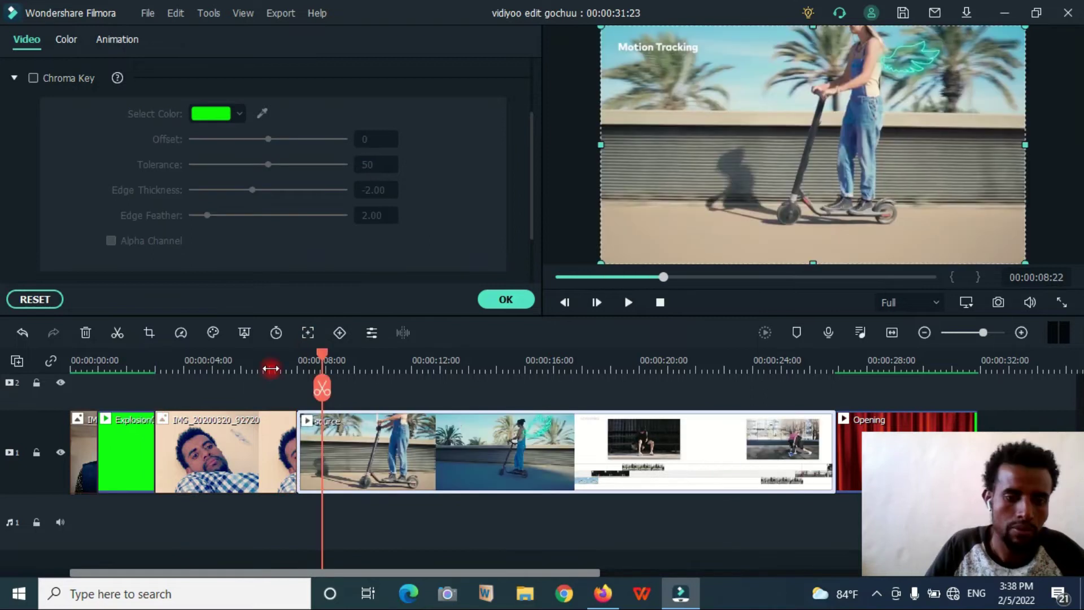
click(292, 364)
key(space)
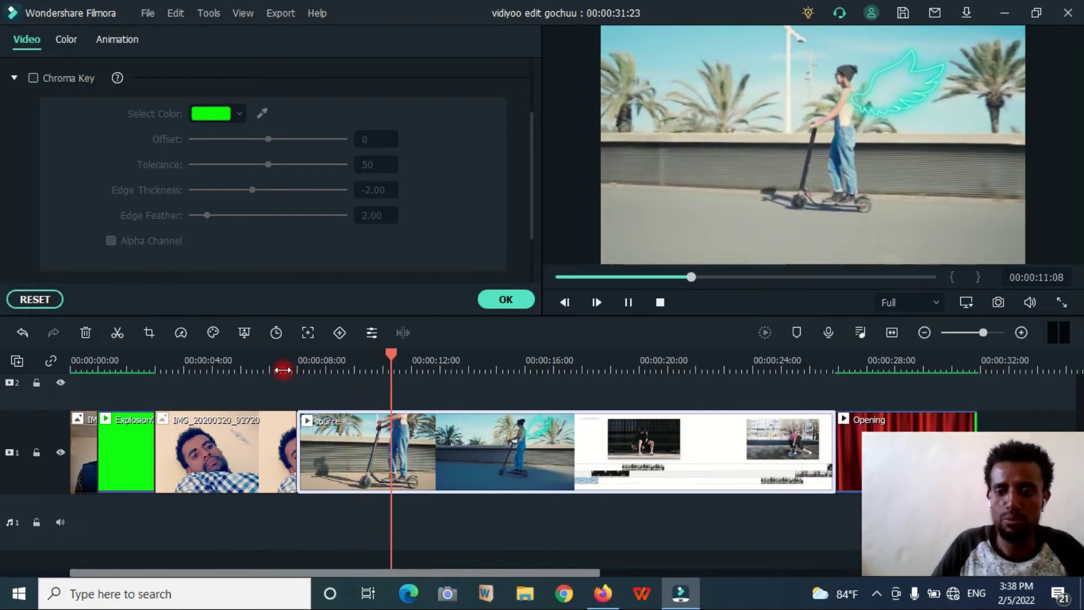
key(space)
Enable Motion Tracking on the source clip near its start, at 00:00:08:06, and run the tracking
click(304, 368)
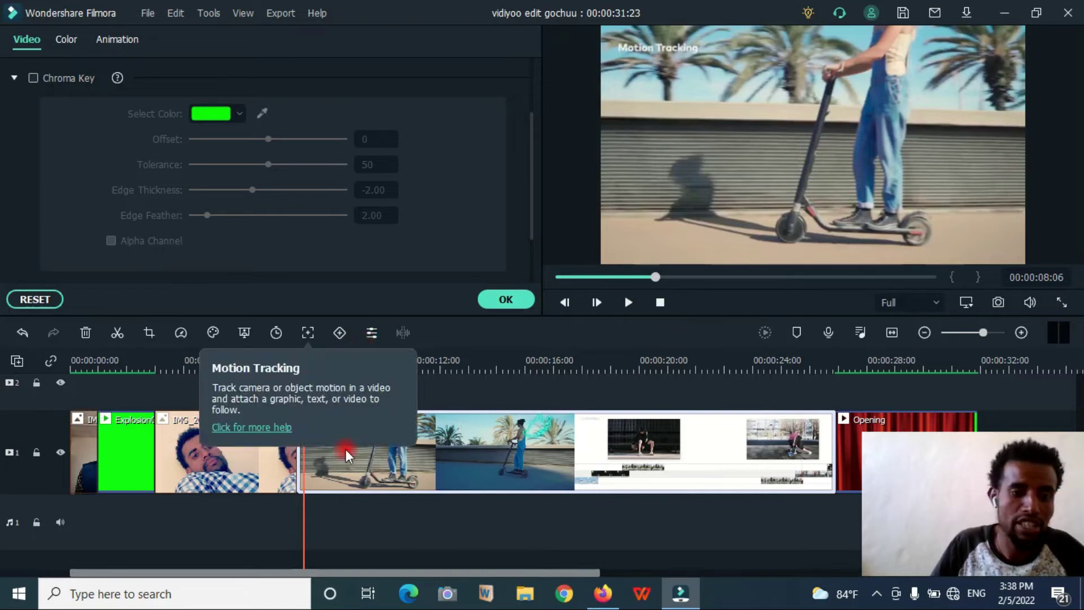
click(307, 332)
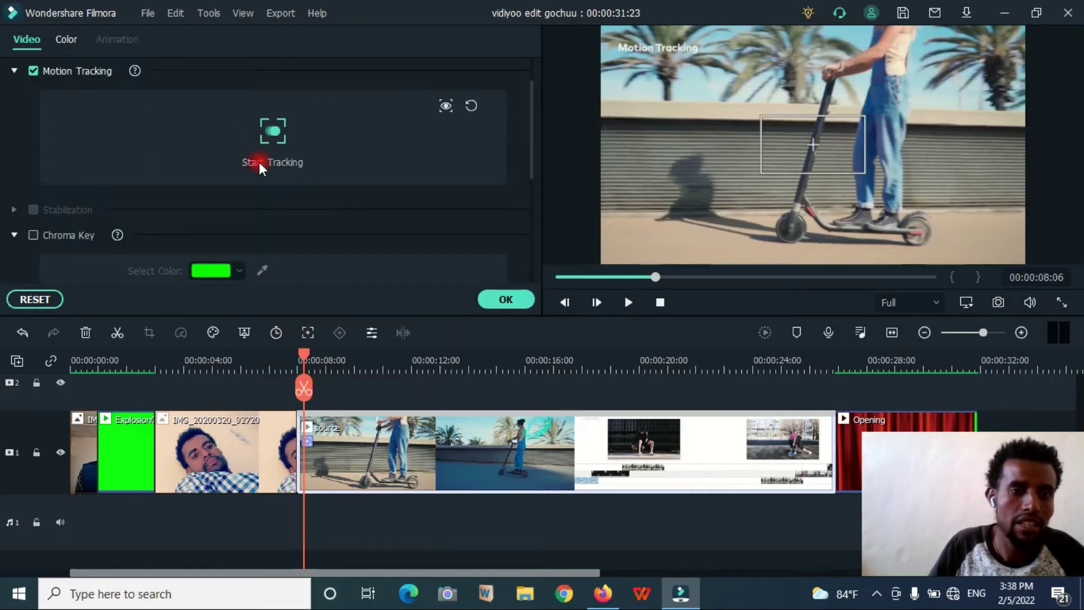
click(276, 139)
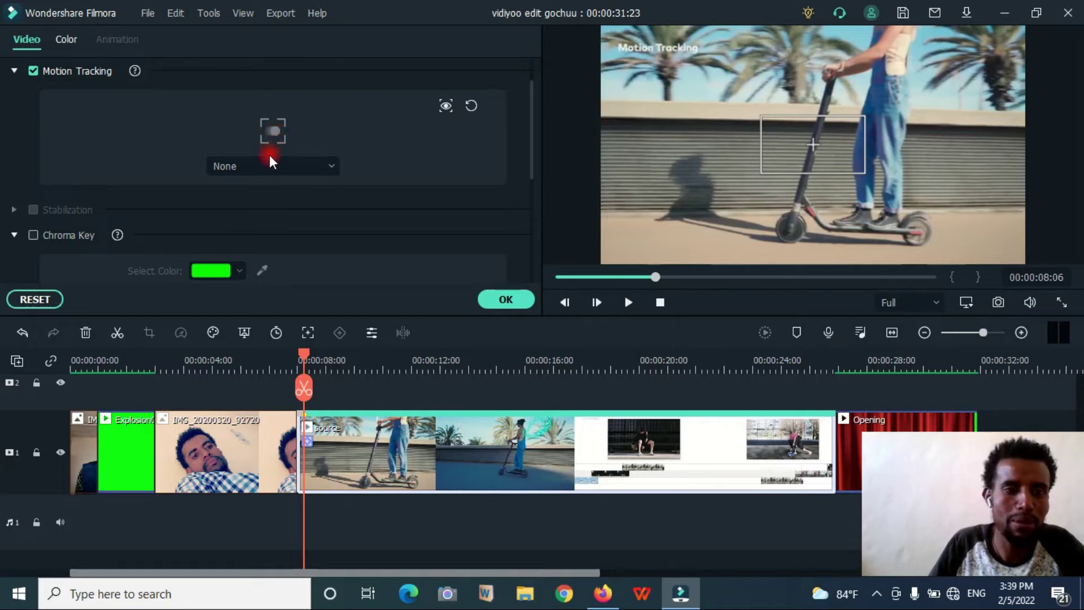
Attach the image IMG_20220129_131612_39, imported from New folder on the Desktop, to the tracked motion
click(238, 167)
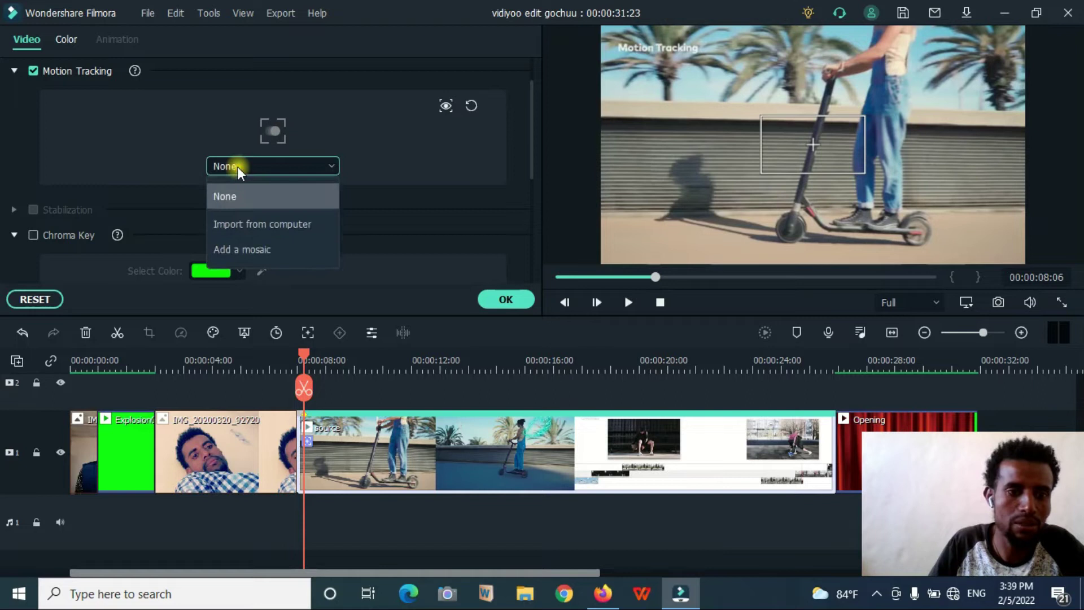
click(243, 228)
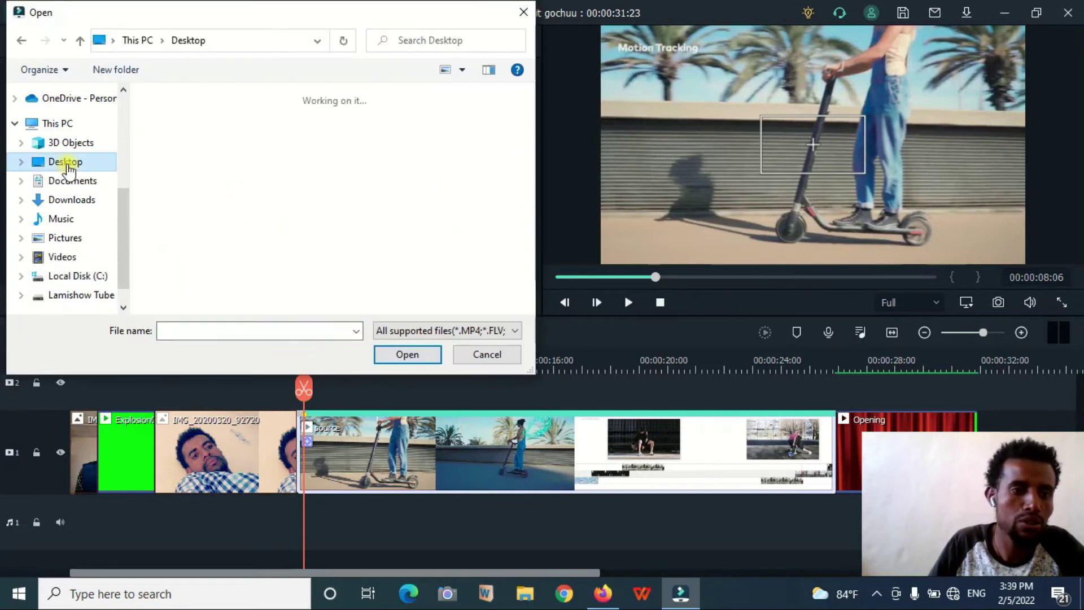
click(182, 140)
double_click(184, 131)
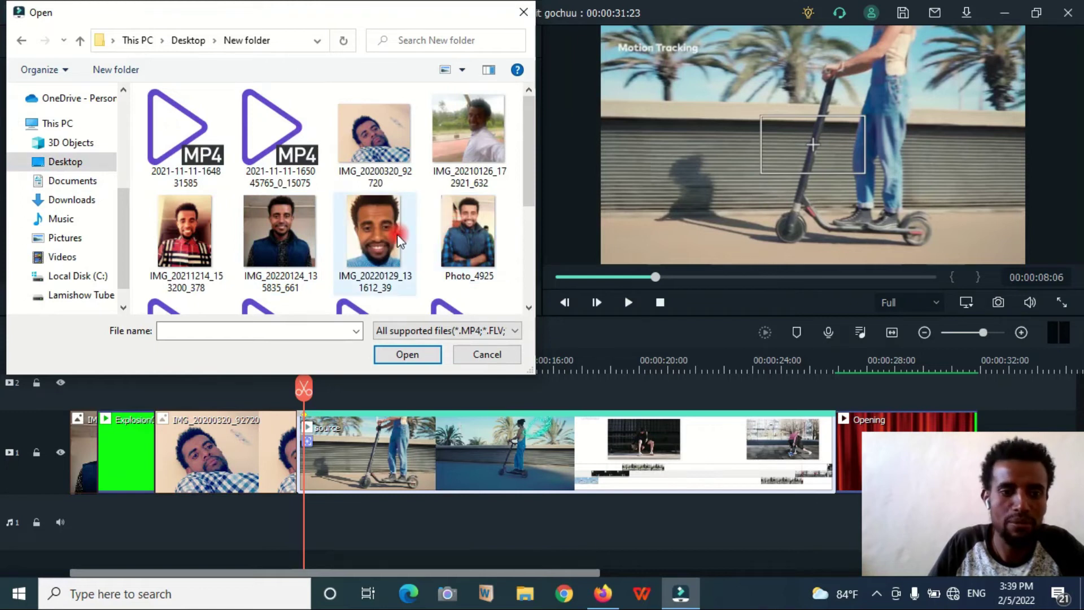
click(371, 236)
double_click(371, 236)
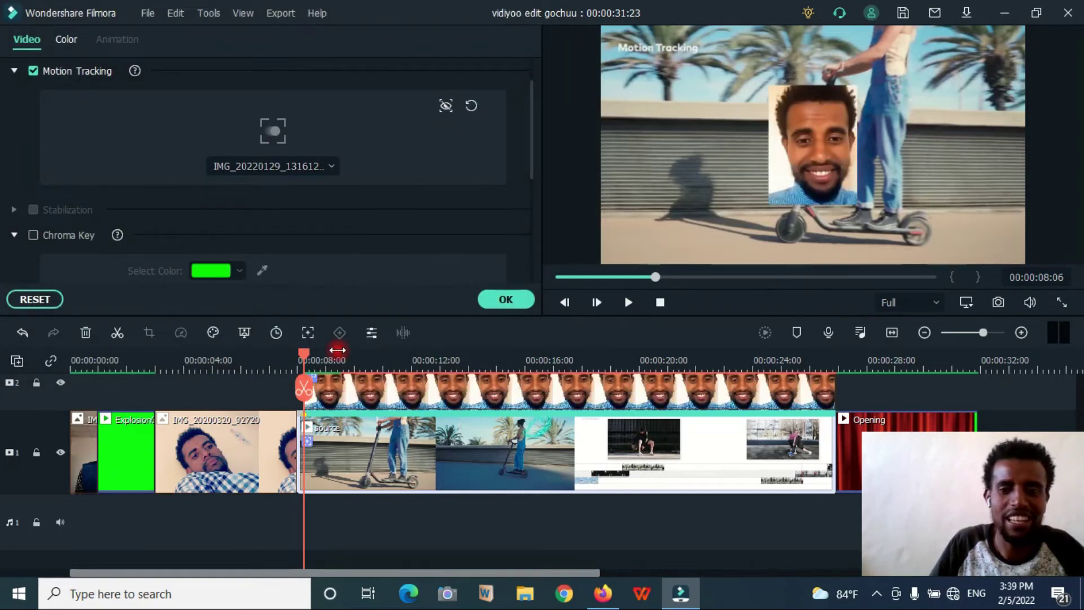
Confirm the motion tracking settings and play the source clip with its attached image from 00:00:08:06
click(497, 300)
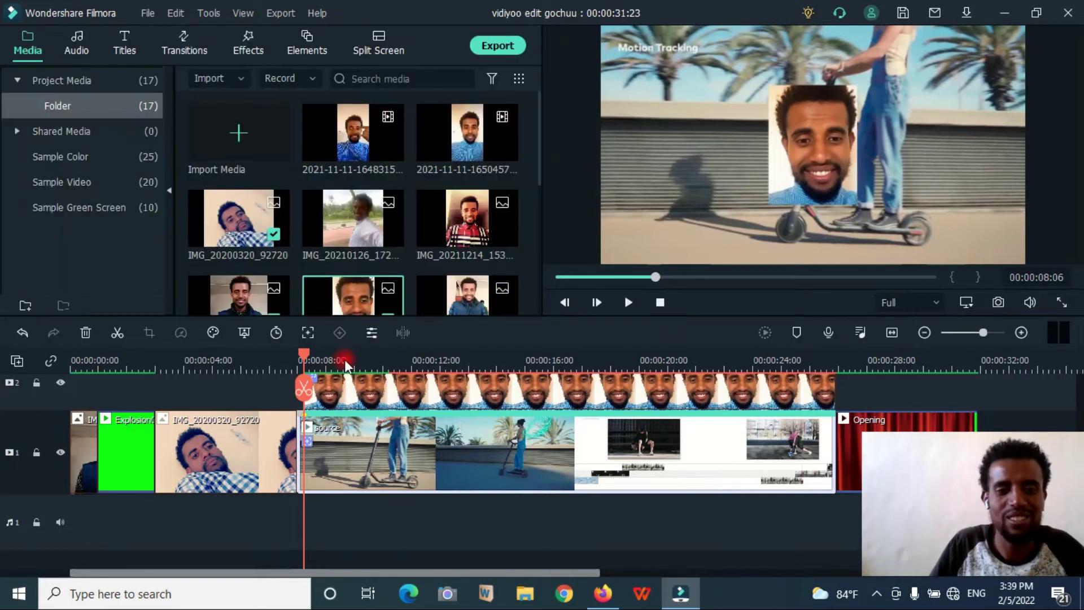
key(space)
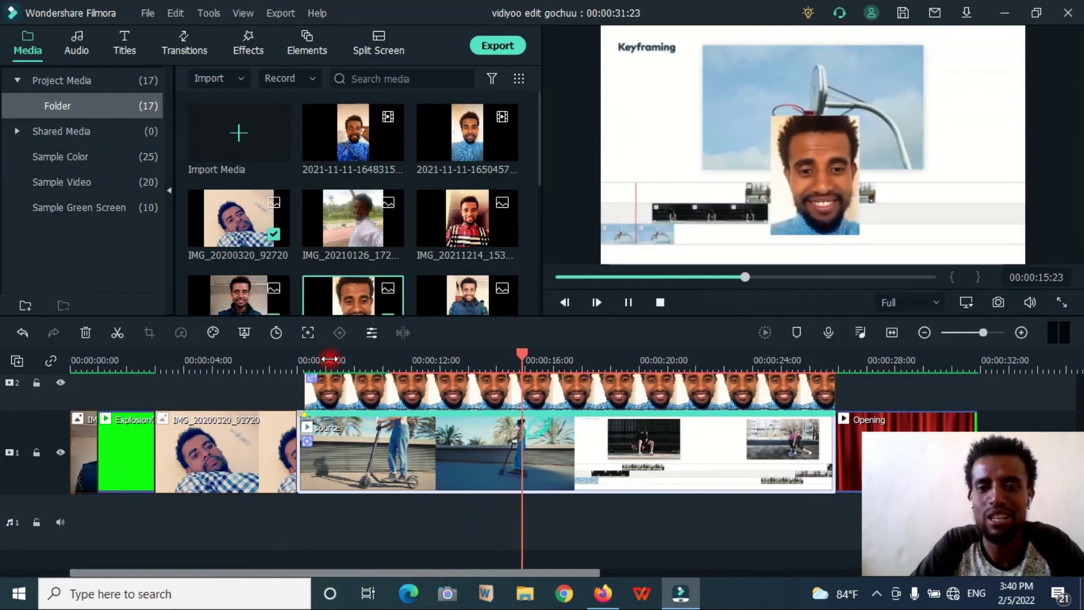
key(space)
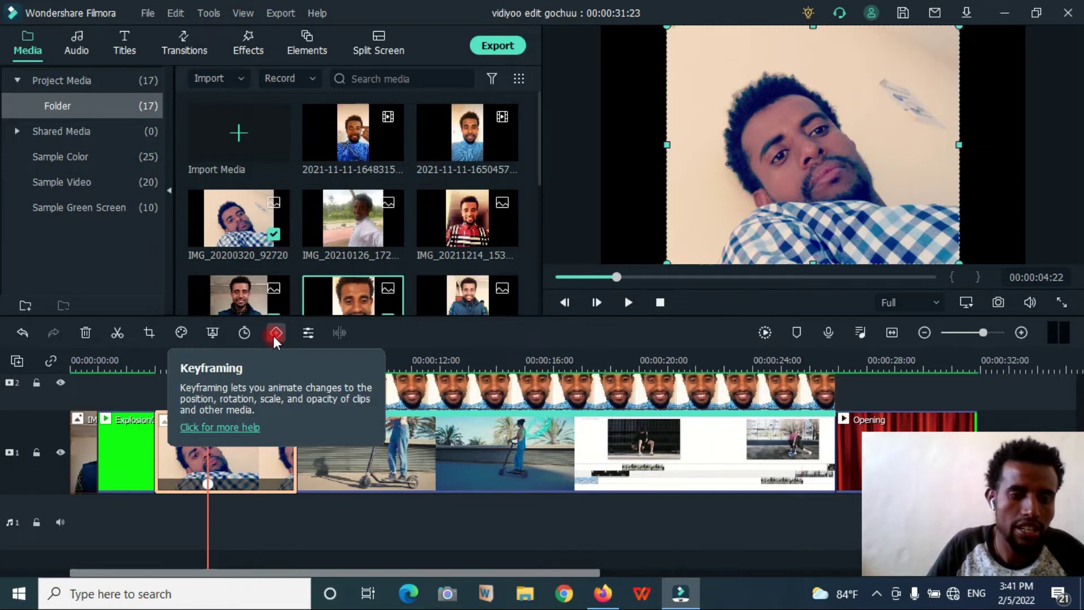
Open keyframing for the IMG_20200320_92720 clip and scale the photo to 94.27% at 00:00:04:21
click(275, 333)
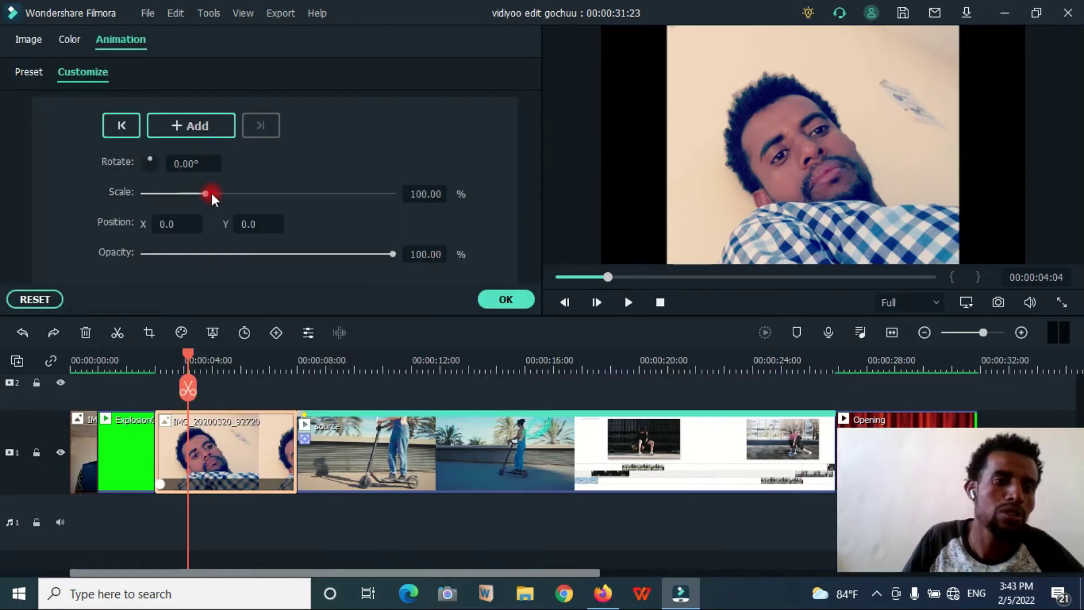
mouse_move(206, 198)
mouse_down()
mouse_move(374, 205)
mouse_move(202, 215)
mouse_up()
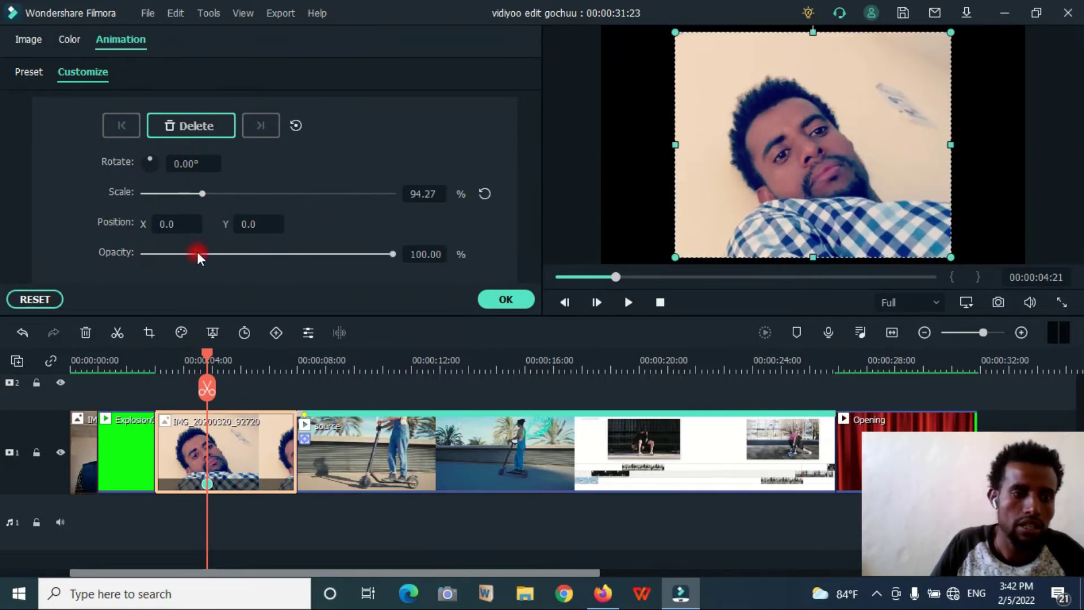
drag(391, 253, 409, 267)
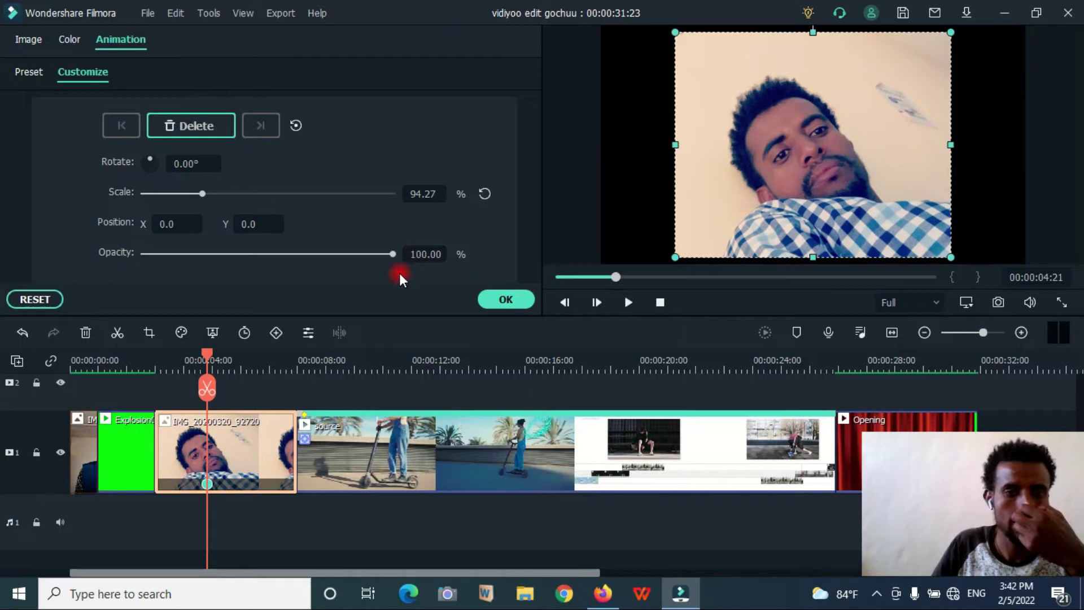
Try to rotate the photo 180° at the 00:00:04:21 keyframe
click(180, 164)
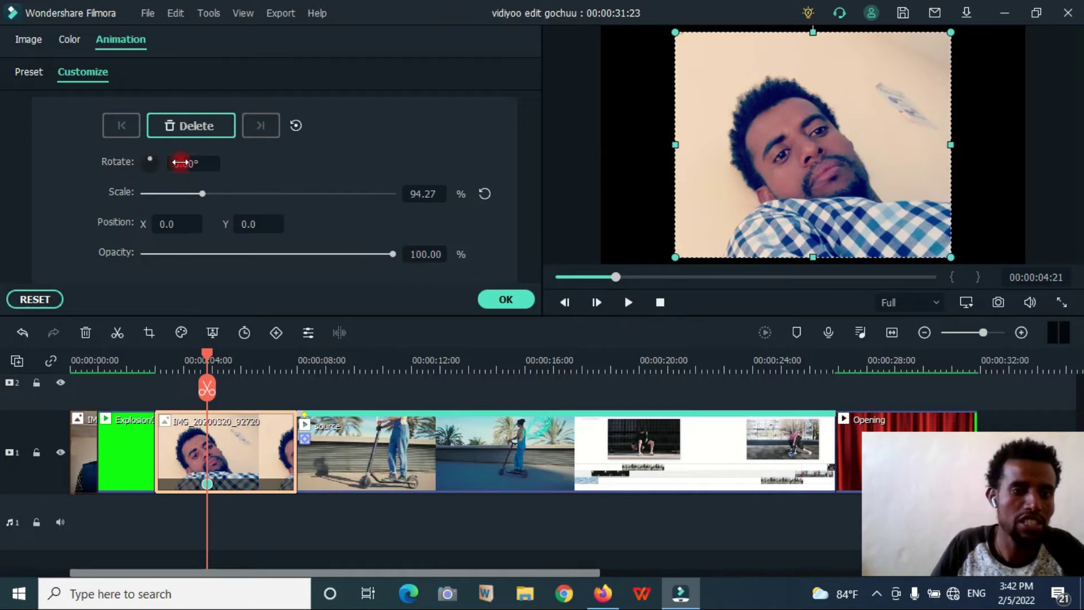
text(1)
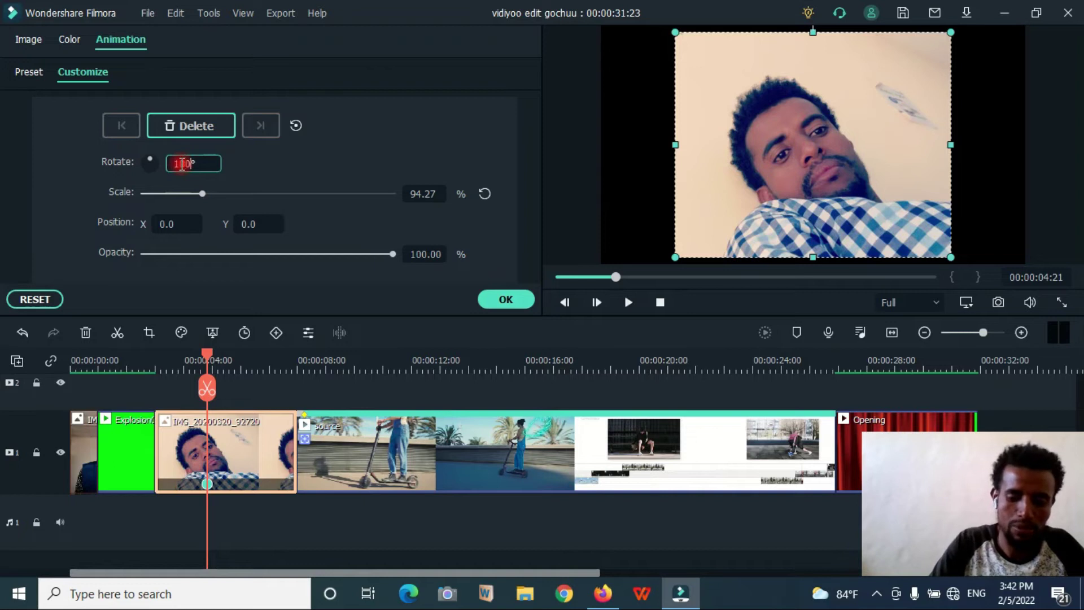
text(80)
key(Return)
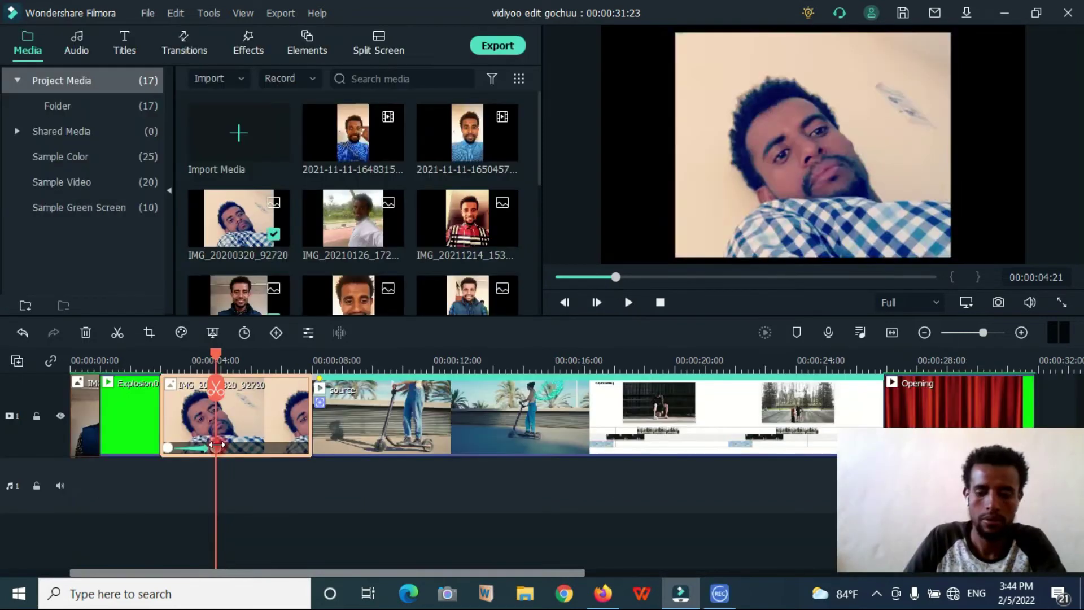
Add a starting keyframe to the IMG_20200320_92720 clip at 00:00:03:06, near its beginning
click(156, 362)
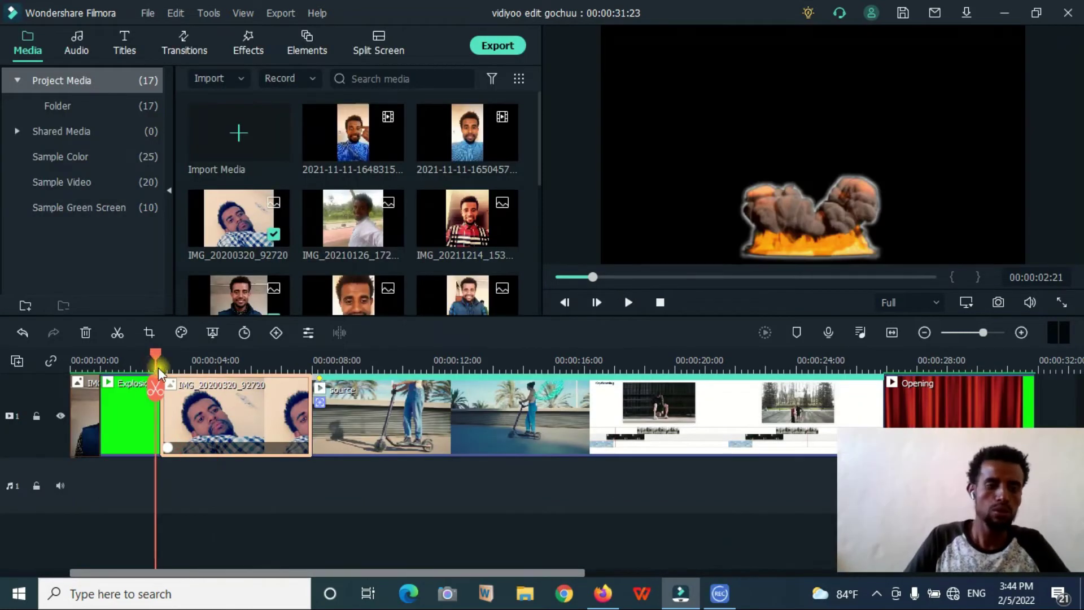
click(167, 451)
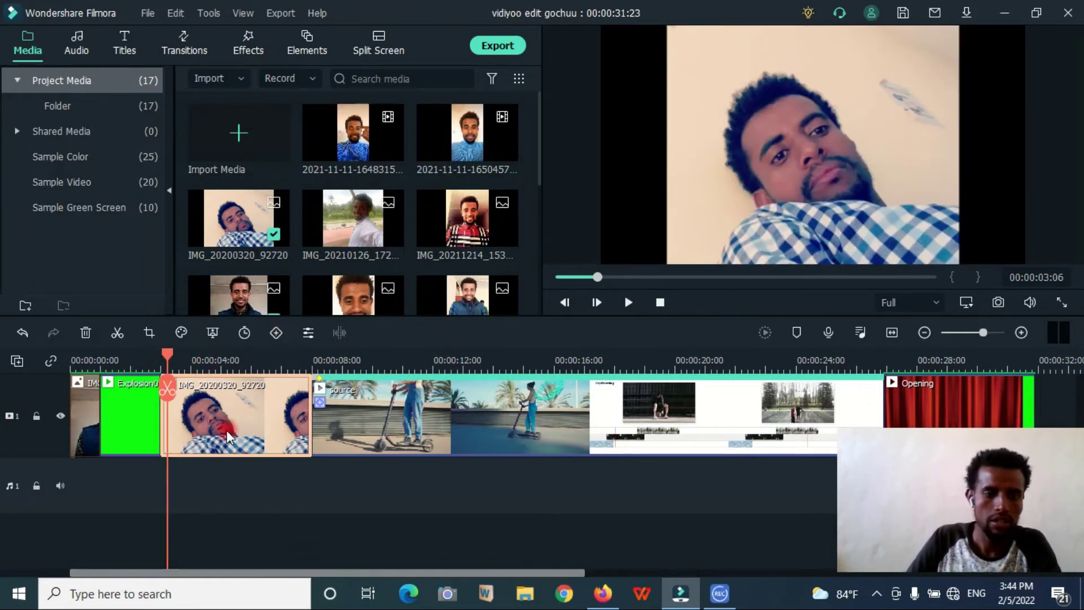
click(275, 333)
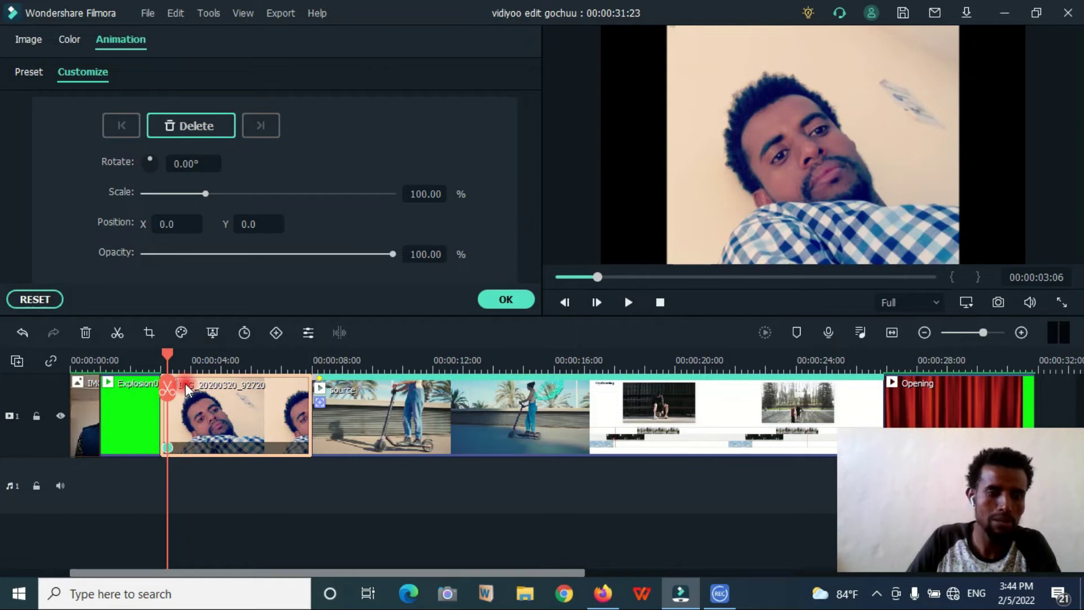
Add a keyframe at 00:00:04:22 and scale the photo to 298.09% at a keyframe at 00:00:04:04
click(204, 362)
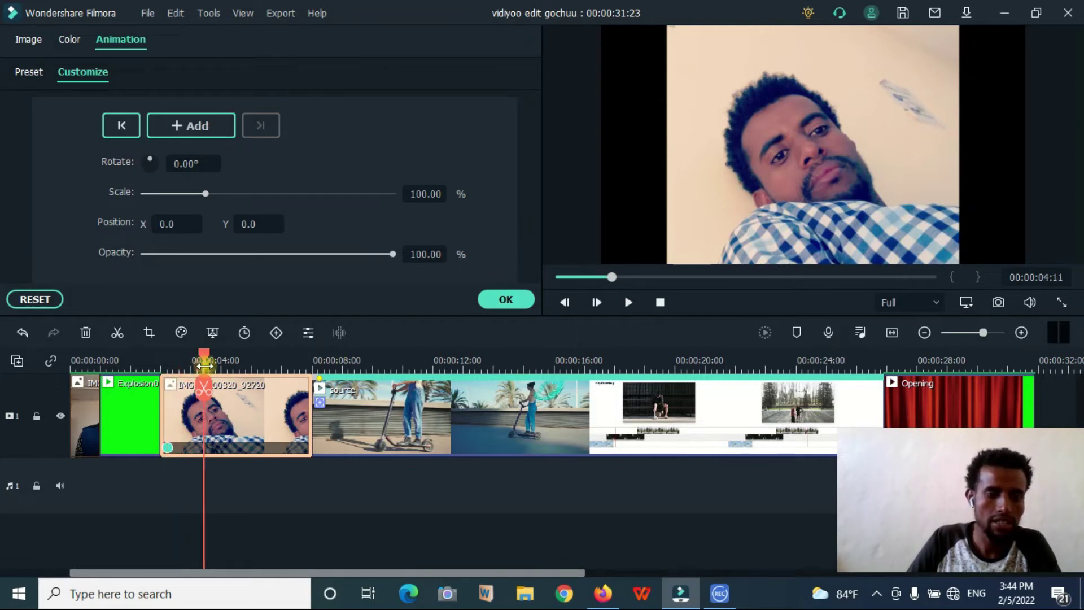
click(216, 363)
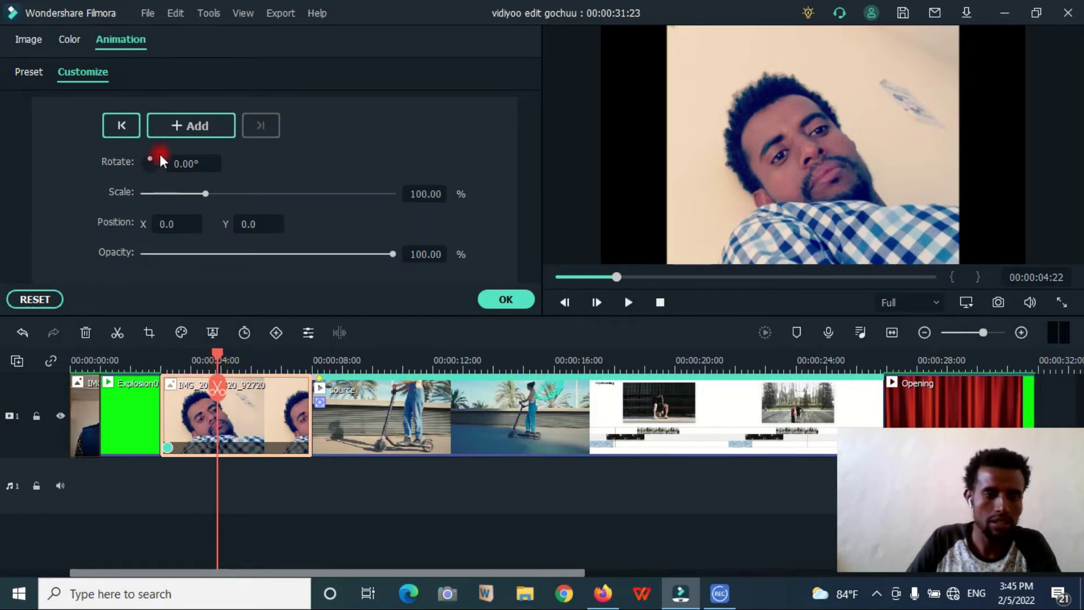
click(190, 123)
drag(205, 193, 328, 209)
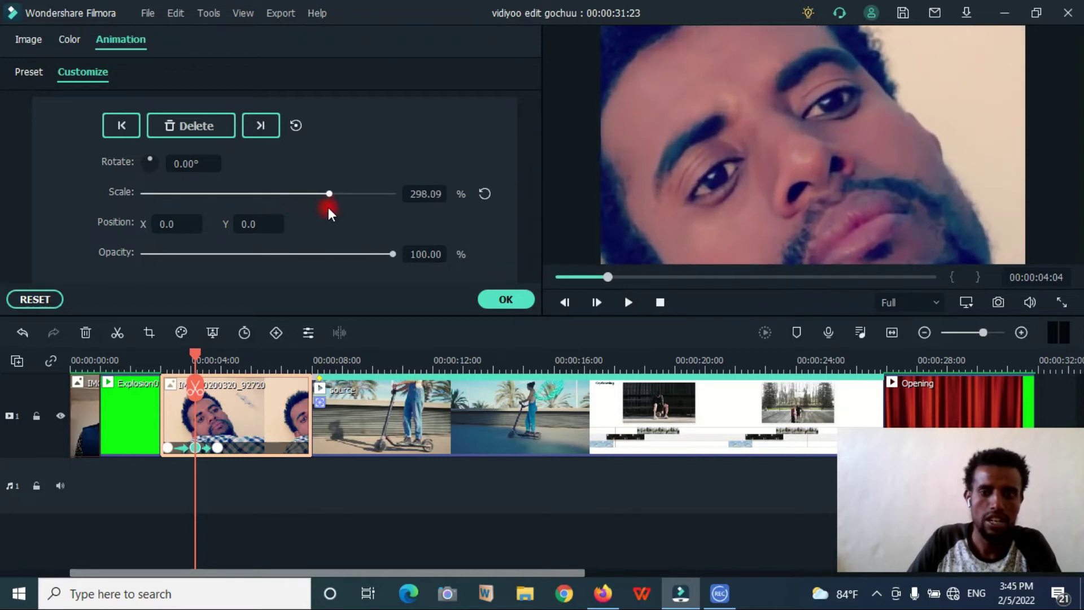
Scrub through the photo's scale keyframes and play the zoom from the start of the clip
click(163, 362)
click(209, 364)
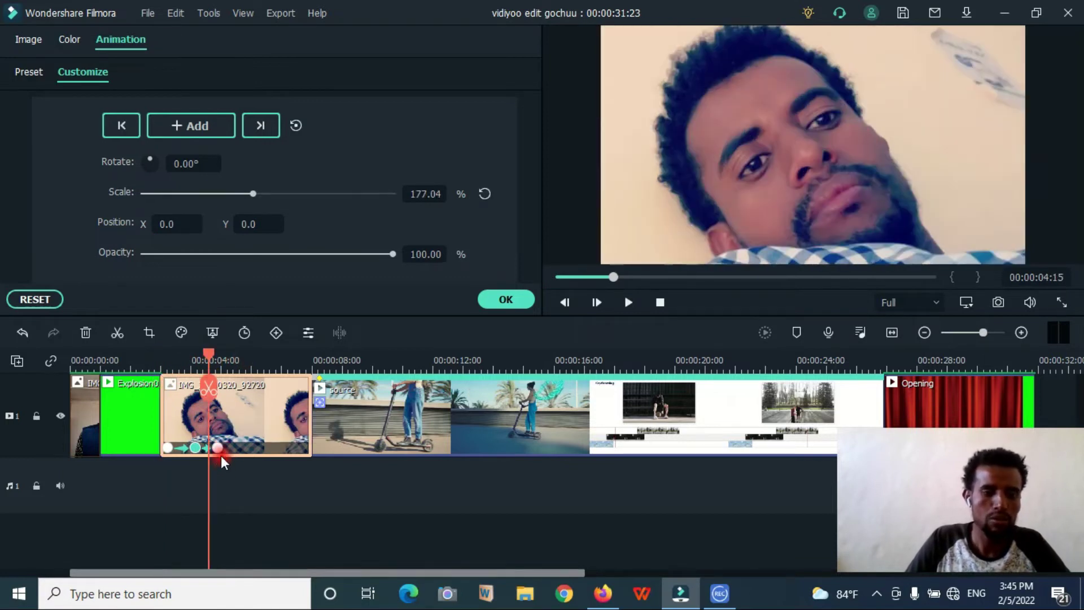
click(166, 359)
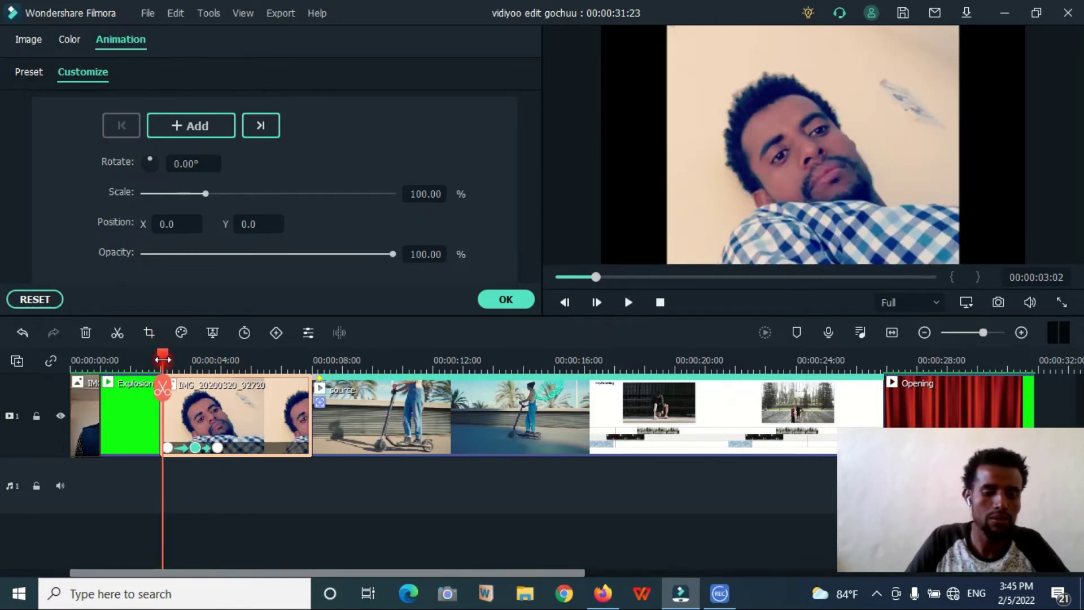
key(space)
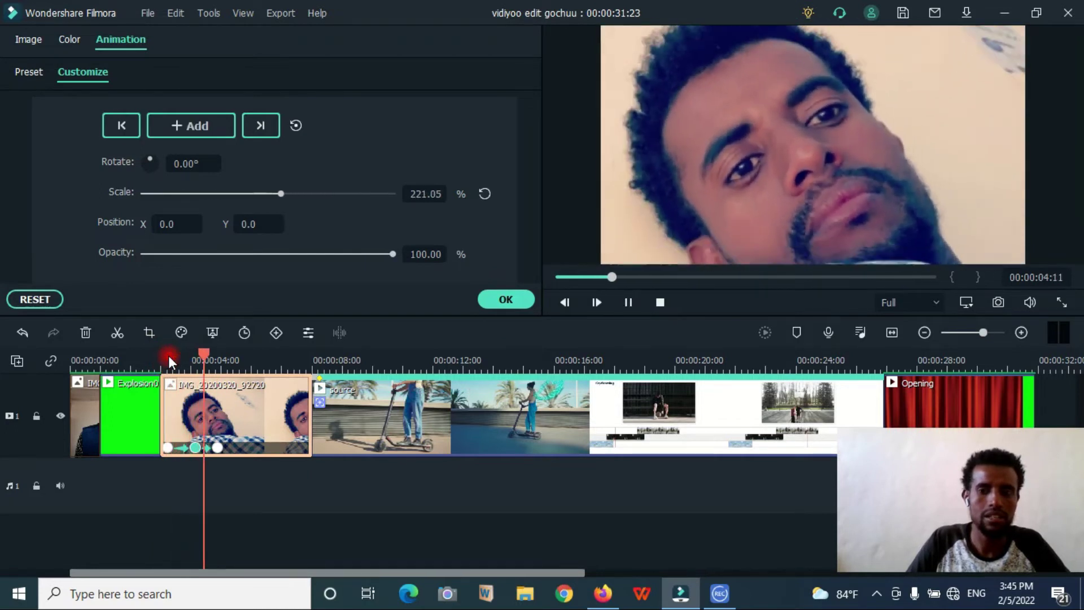
Lower the photo's opacity to 19.11% with a keyframe after the zoom, placed towards the clip's end
click(232, 359)
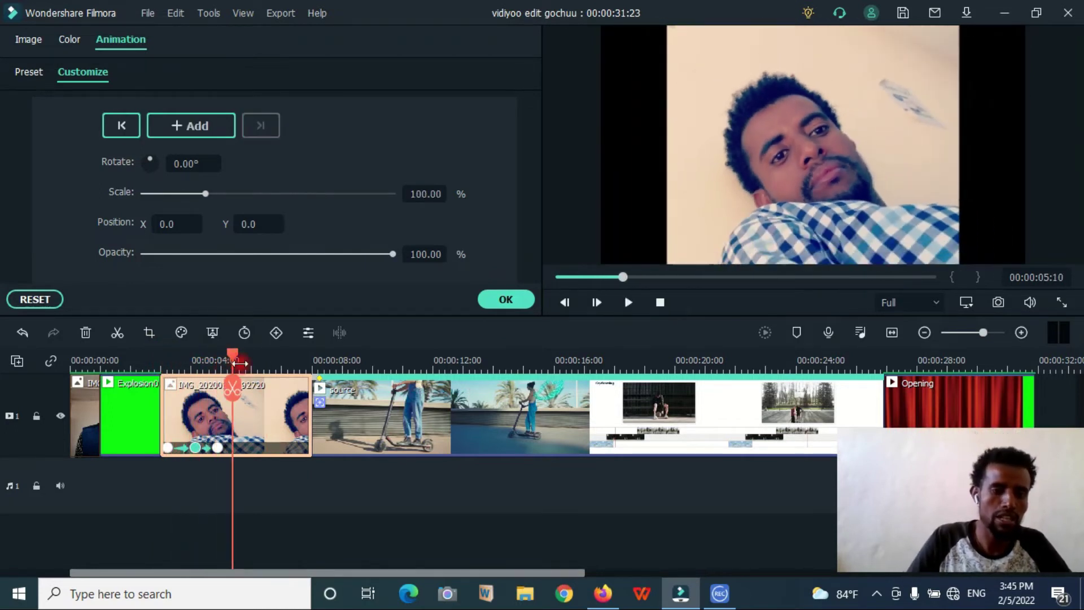
click(190, 254)
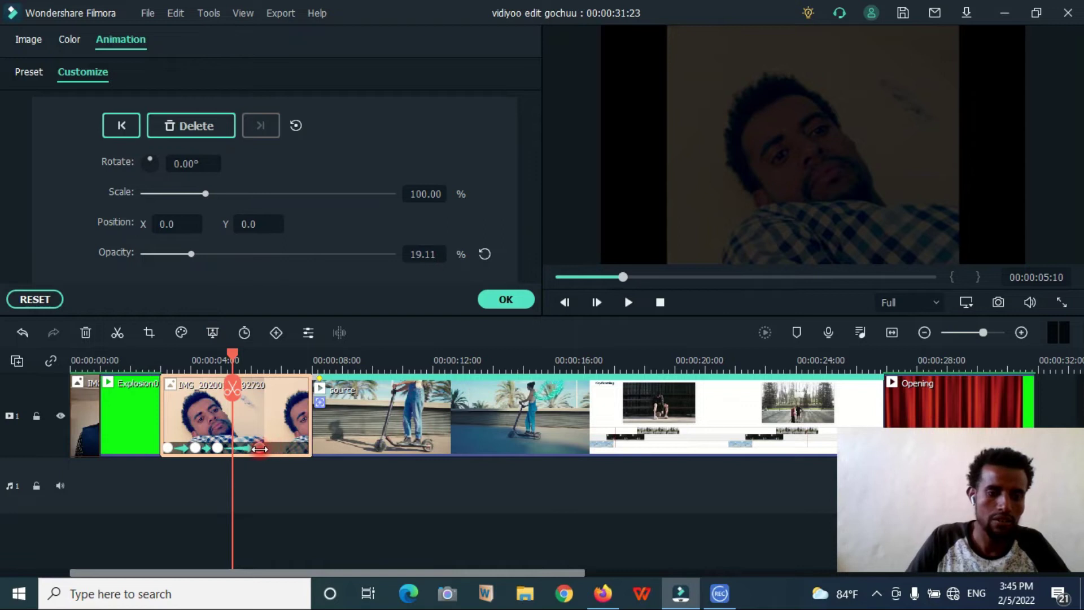
drag(291, 447, 240, 449)
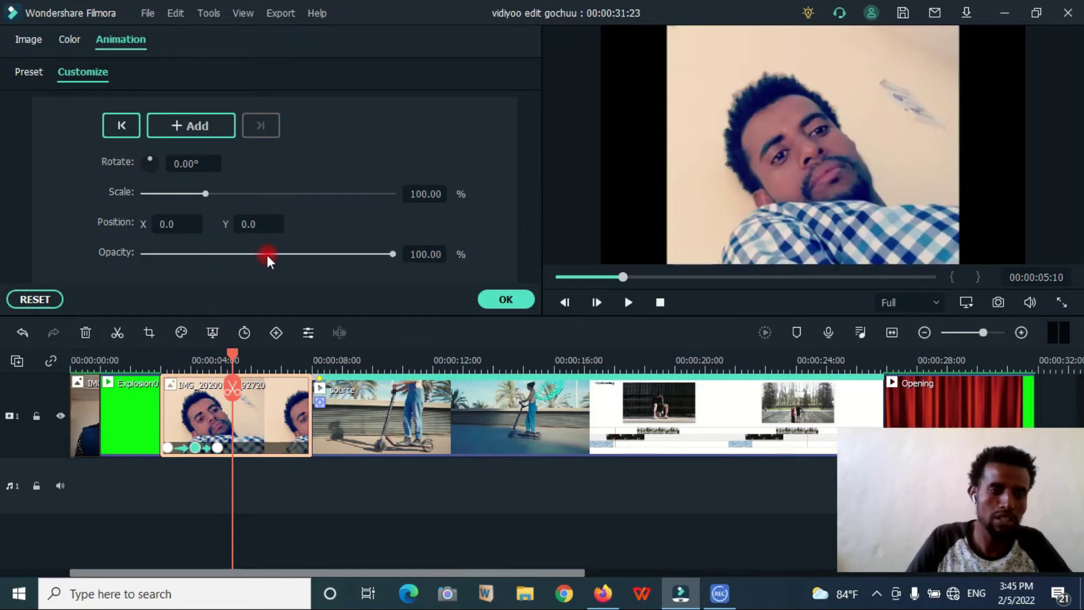
Play and scrub the IMG_20200320_92720 clip from its start to review the keyframed zoom and fade
key(space)
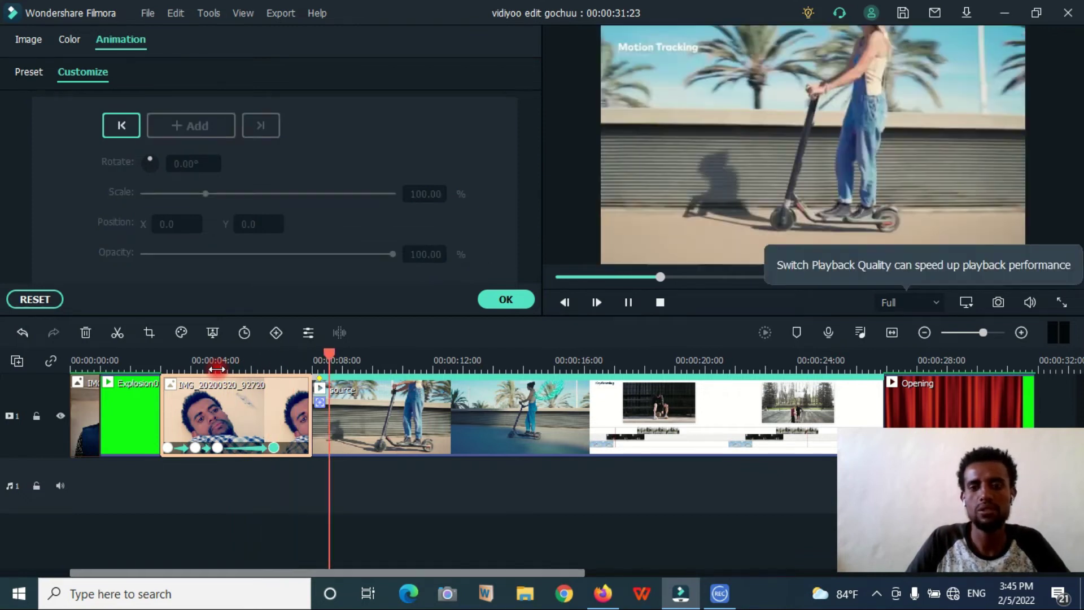
click(165, 364)
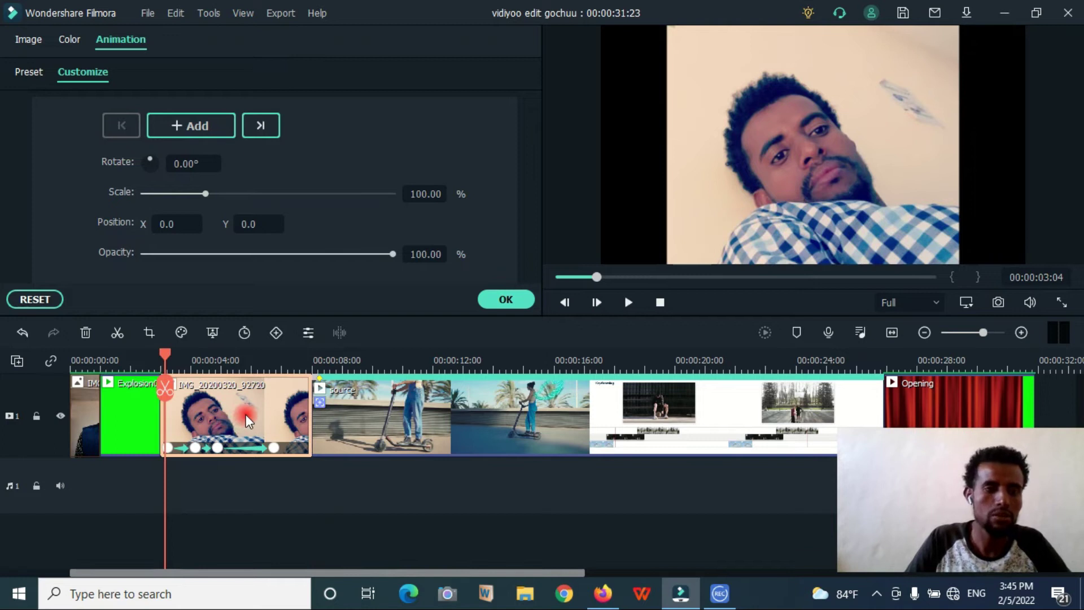
click(181, 362)
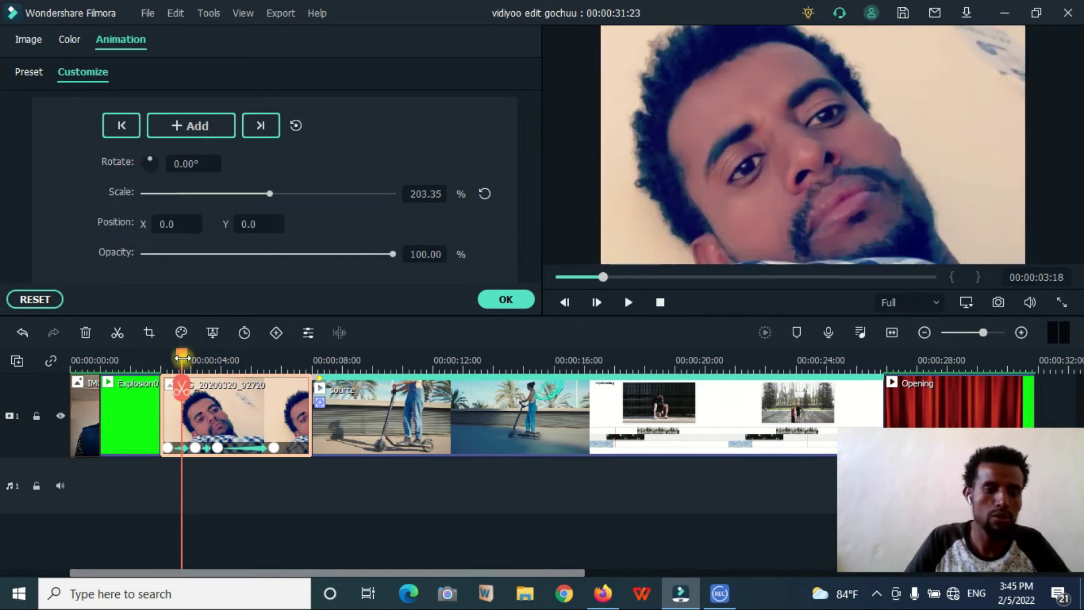
click(202, 364)
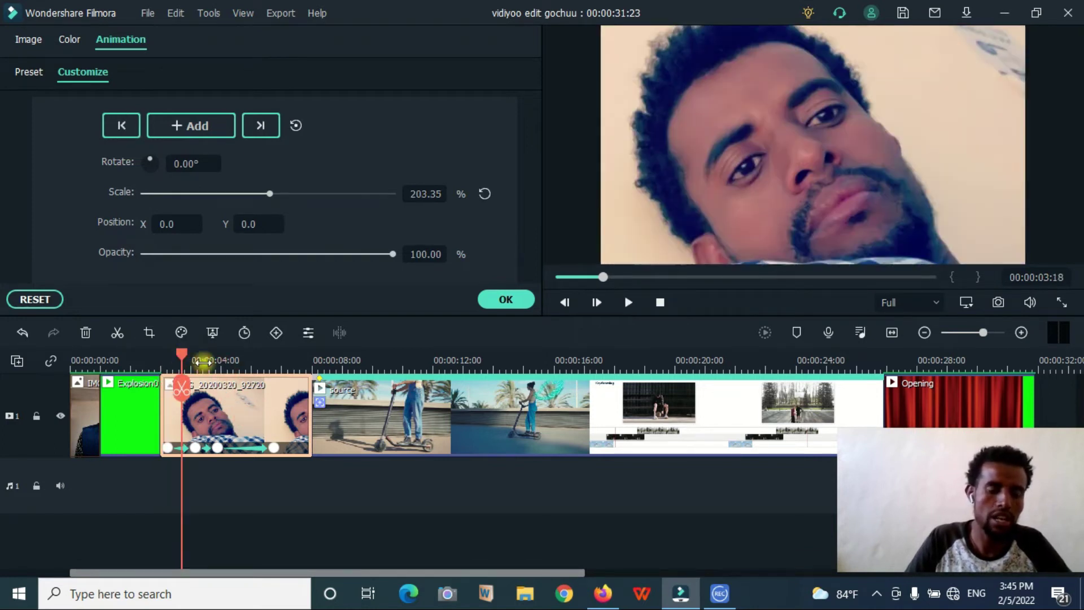
click(170, 361)
key(space)
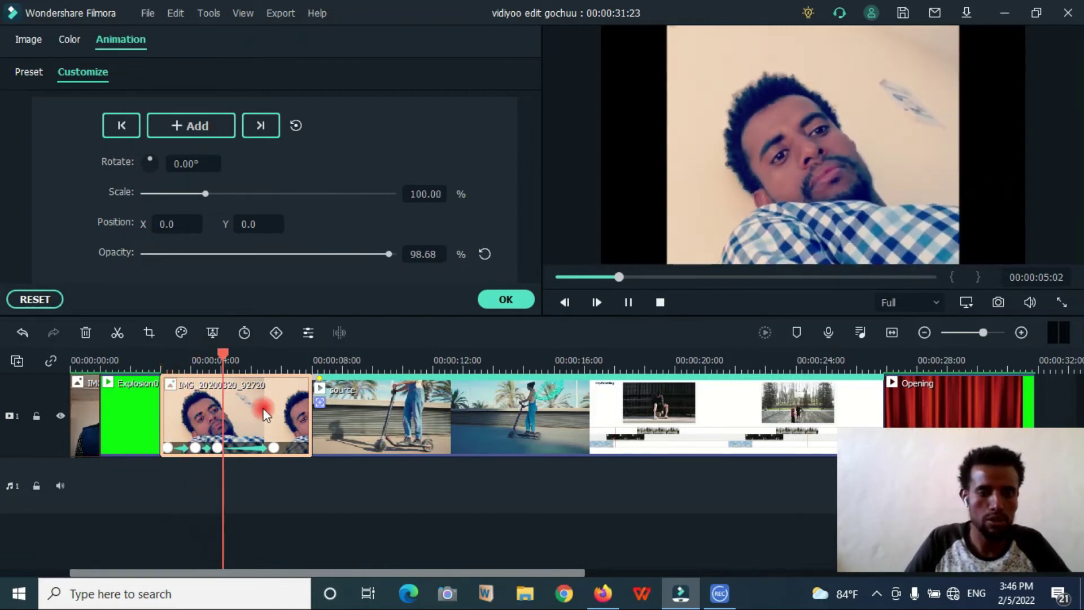
key(space)
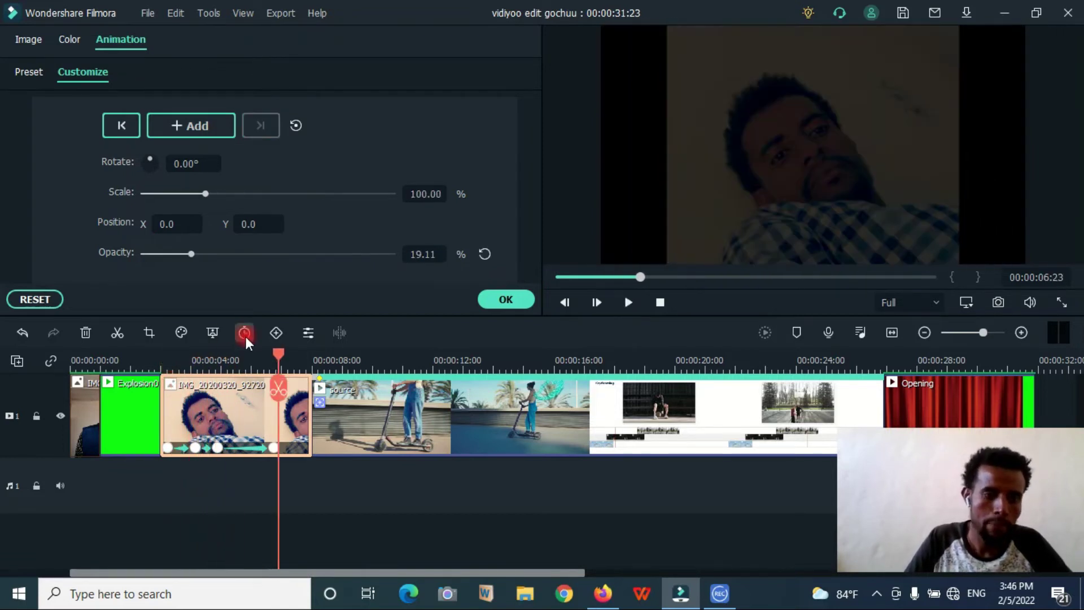
View the Image, Color and Animation adjustment settings of the photo clip and close the clip settings
click(306, 333)
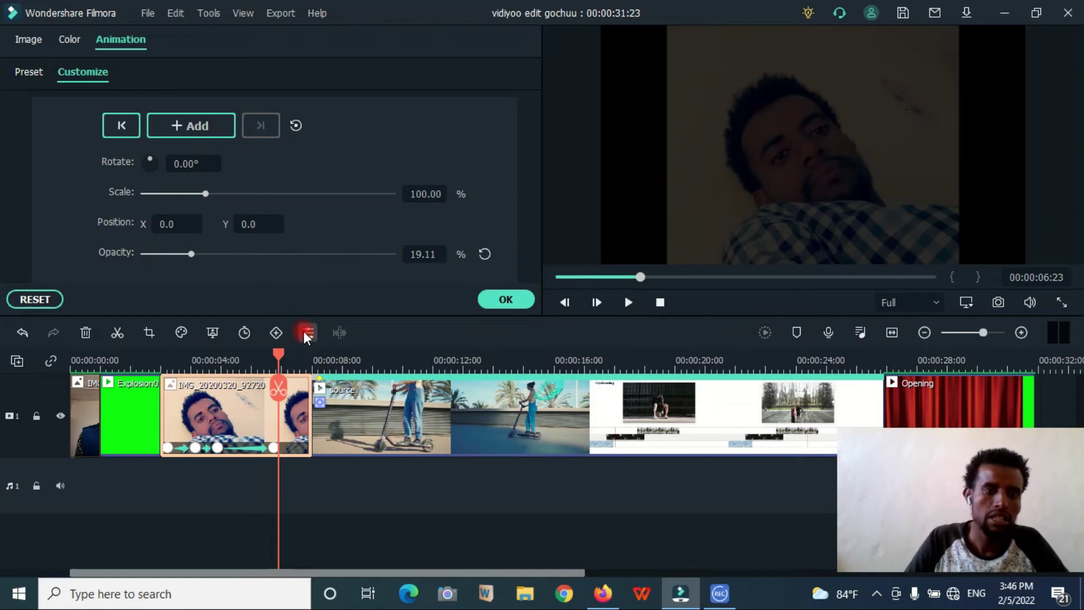
click(30, 40)
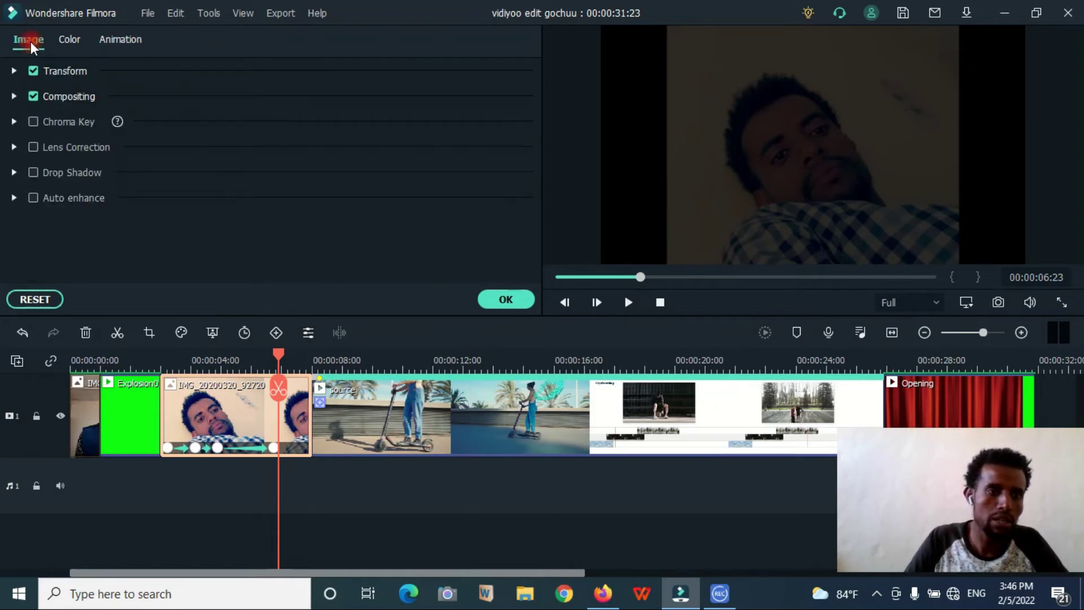
click(71, 40)
click(120, 42)
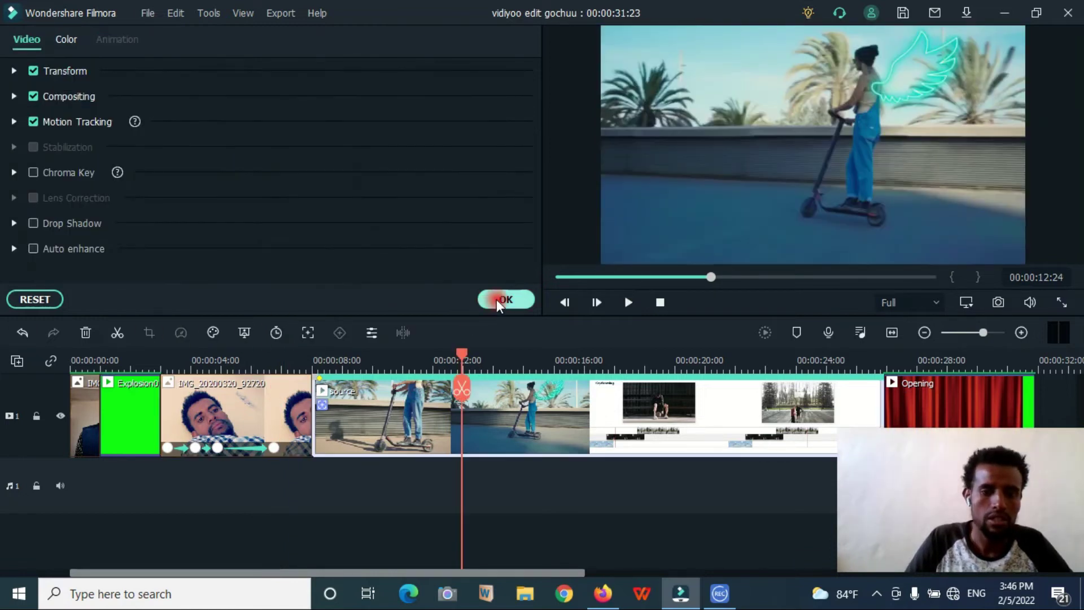
click(496, 299)
Add the Chromatic Aberration and Mosaic effects on separate tracks above the source clip, starting at 00:00:09:20
click(366, 361)
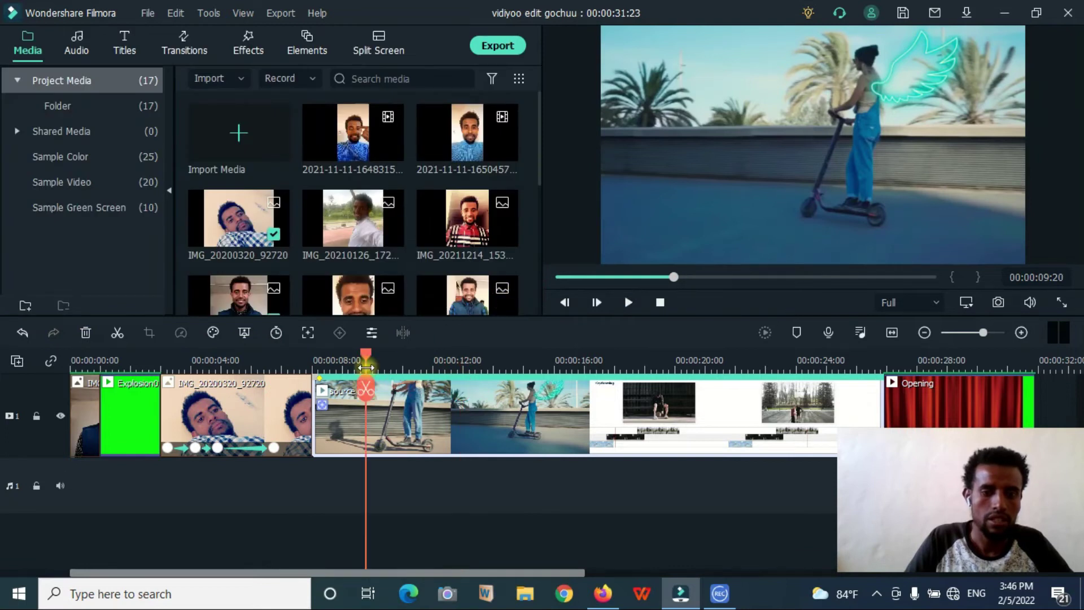
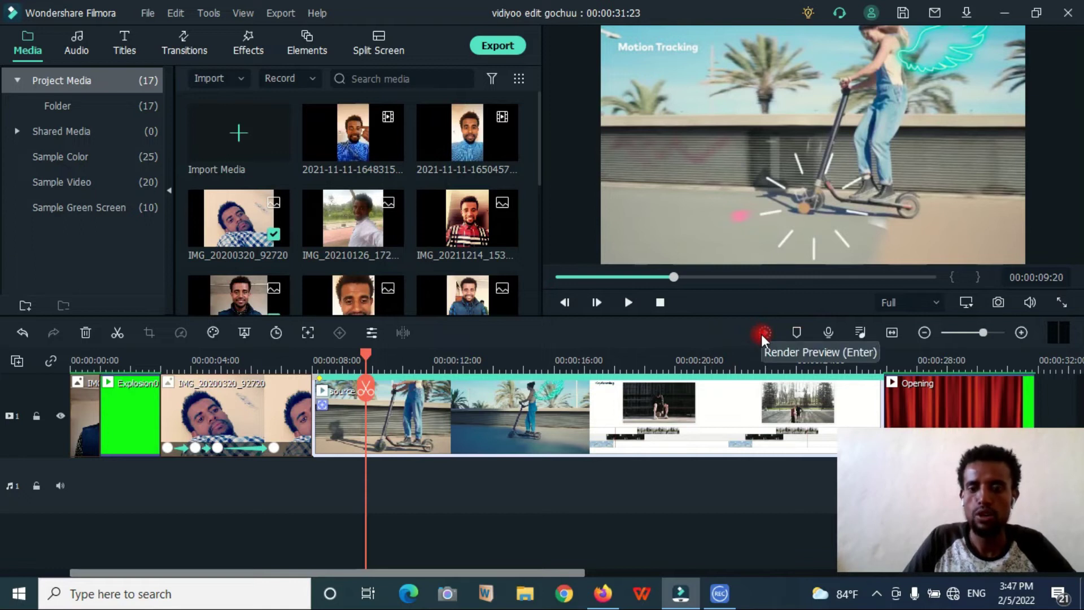
scroll(492, 419, up, 1)
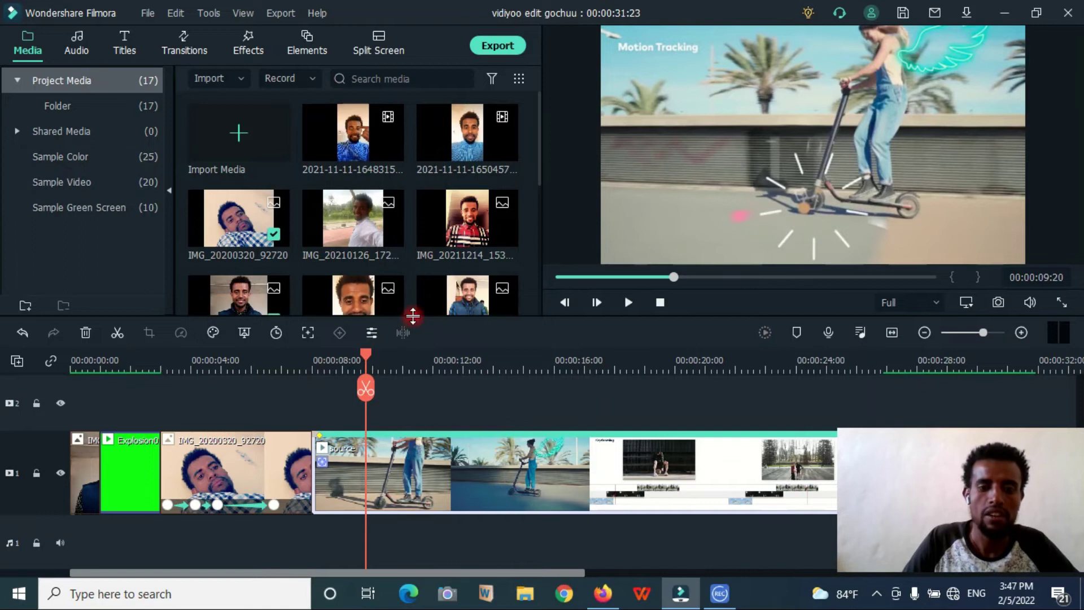
click(303, 42)
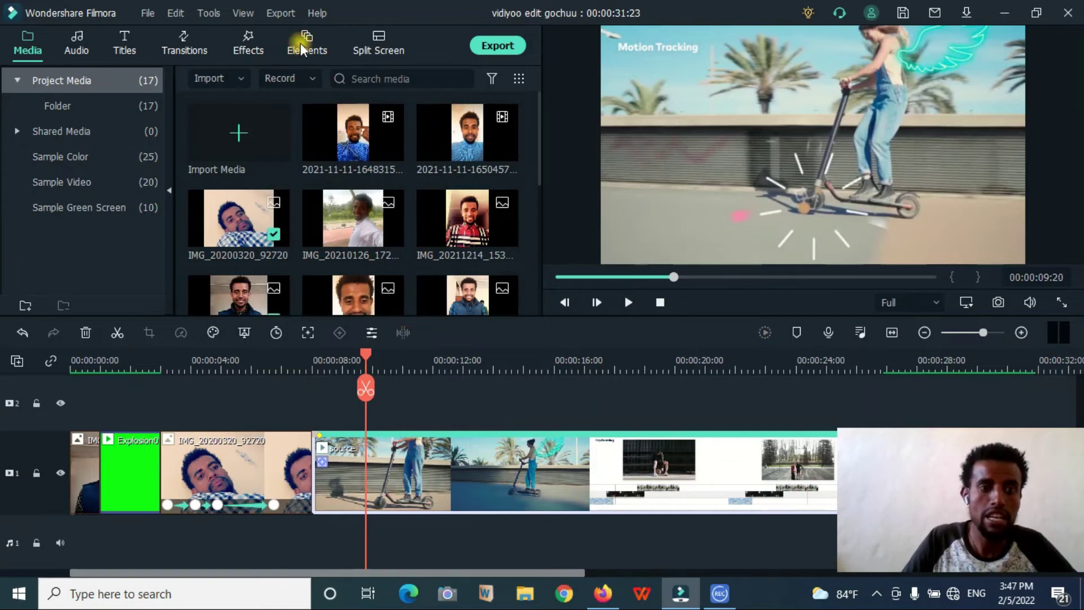
click(246, 46)
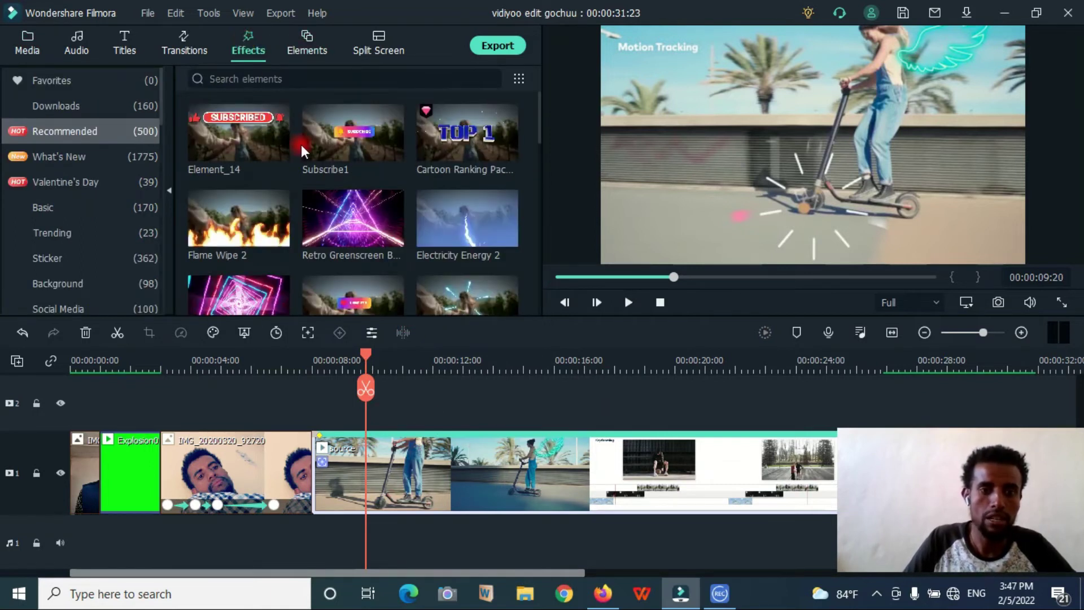
drag(249, 149, 366, 412)
drag(380, 150, 374, 399)
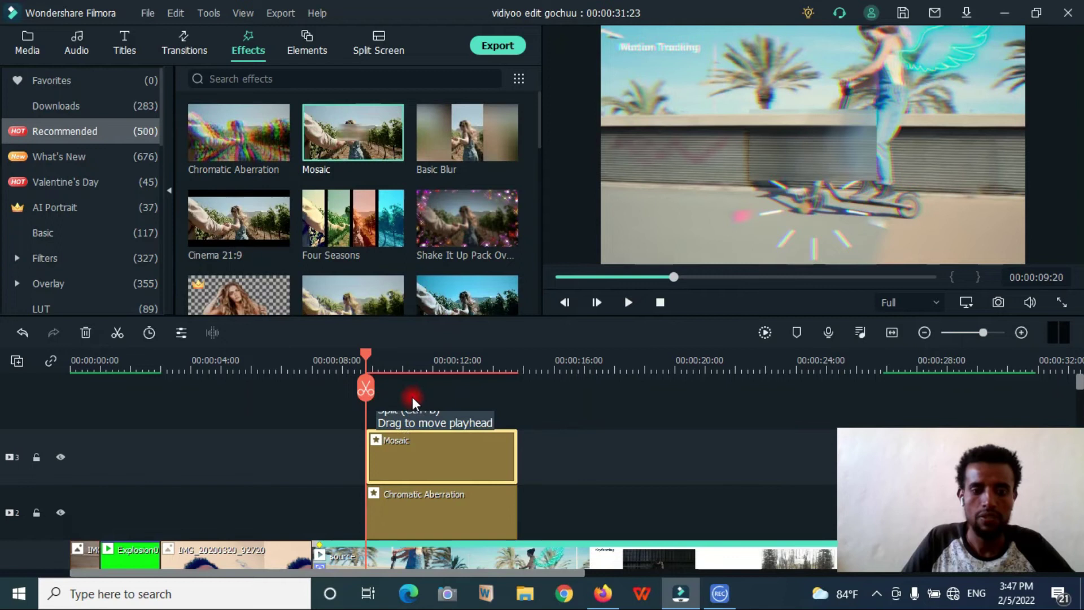
Render the timeline preview and play the section covered by the Four Seasons and Chromatic Aberration effects
scroll(426, 396, down, 1)
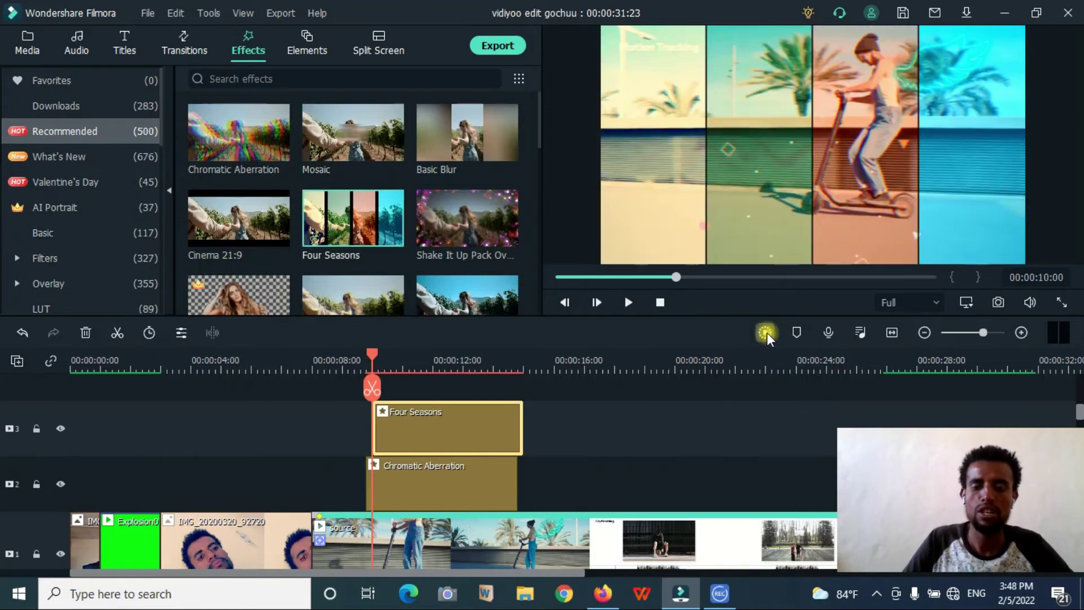
click(766, 333)
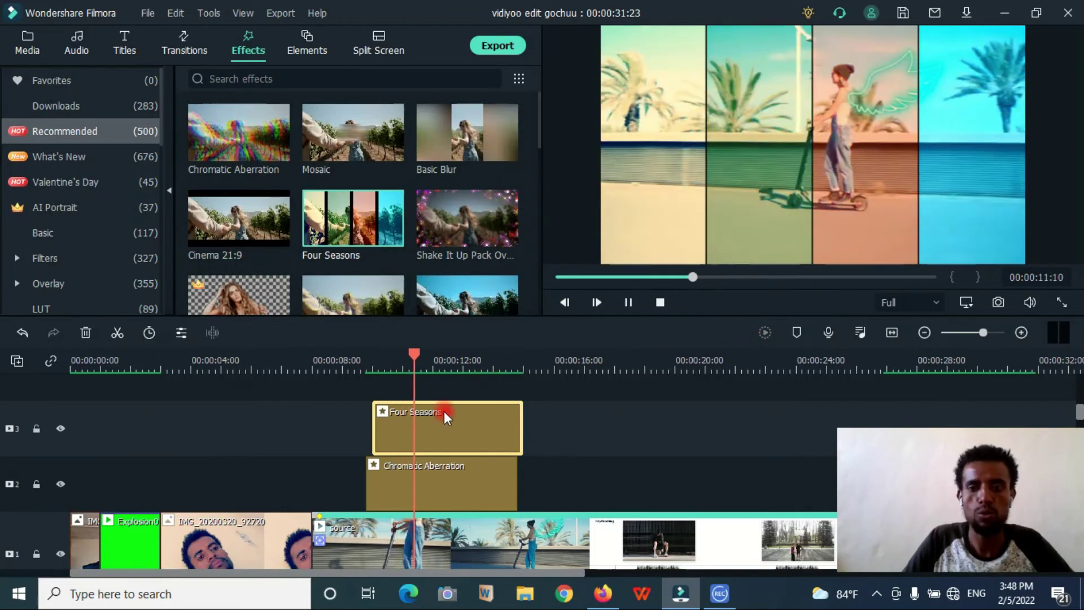
click(362, 364)
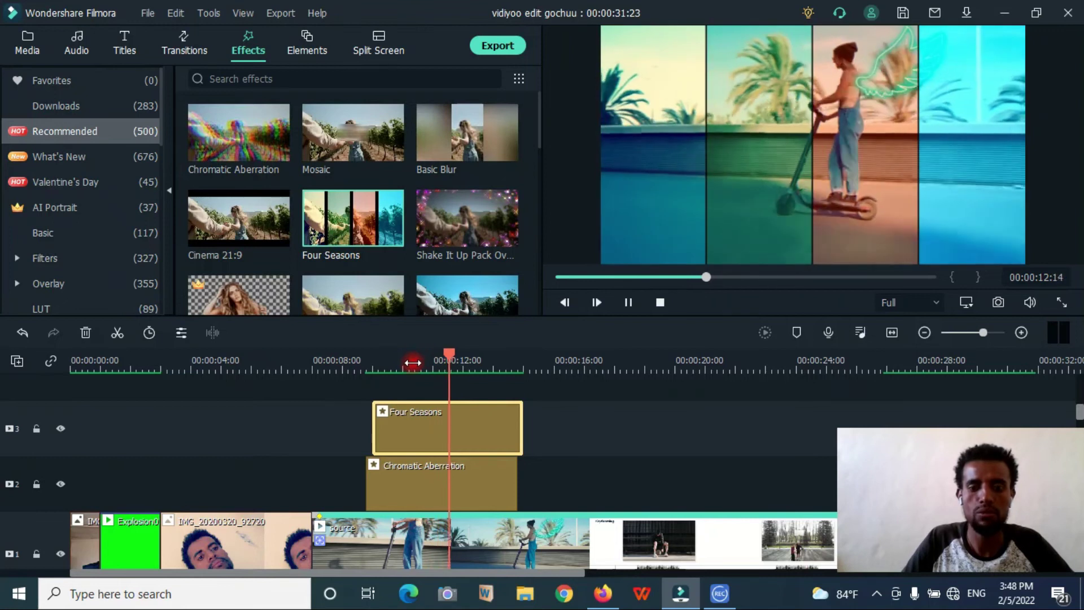
key(space)
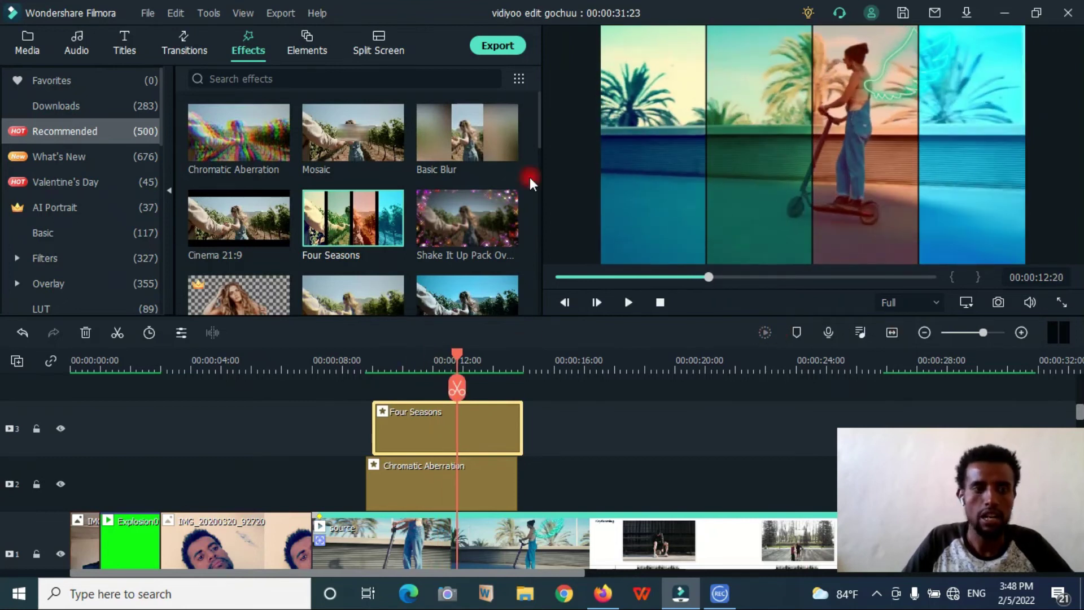
Enable hardware acceleration for video rendering and playback in the performance preferences
click(147, 13)
click(189, 309)
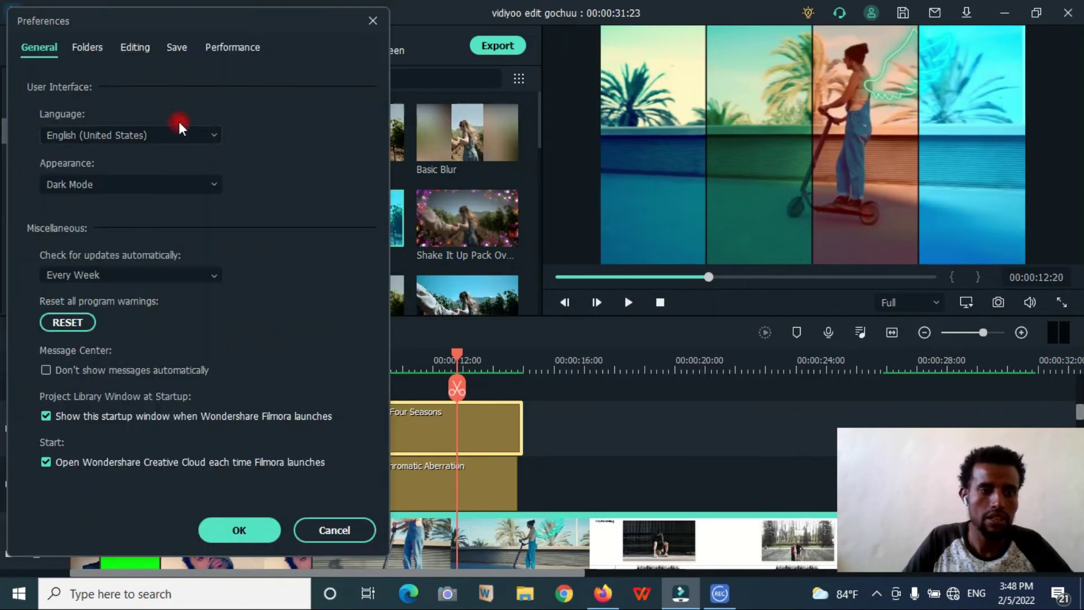
click(242, 48)
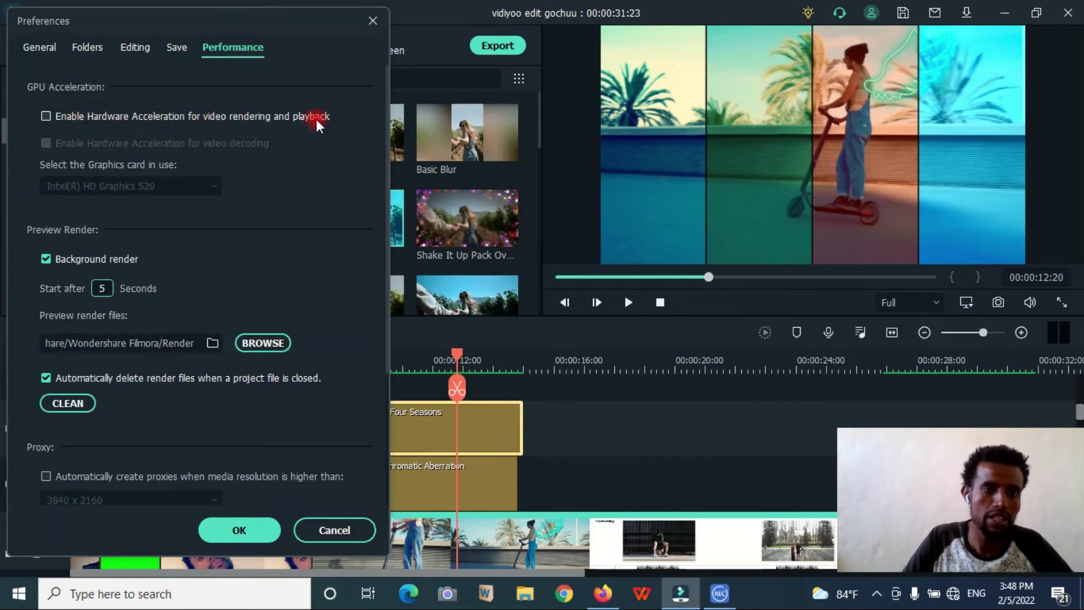
click(49, 116)
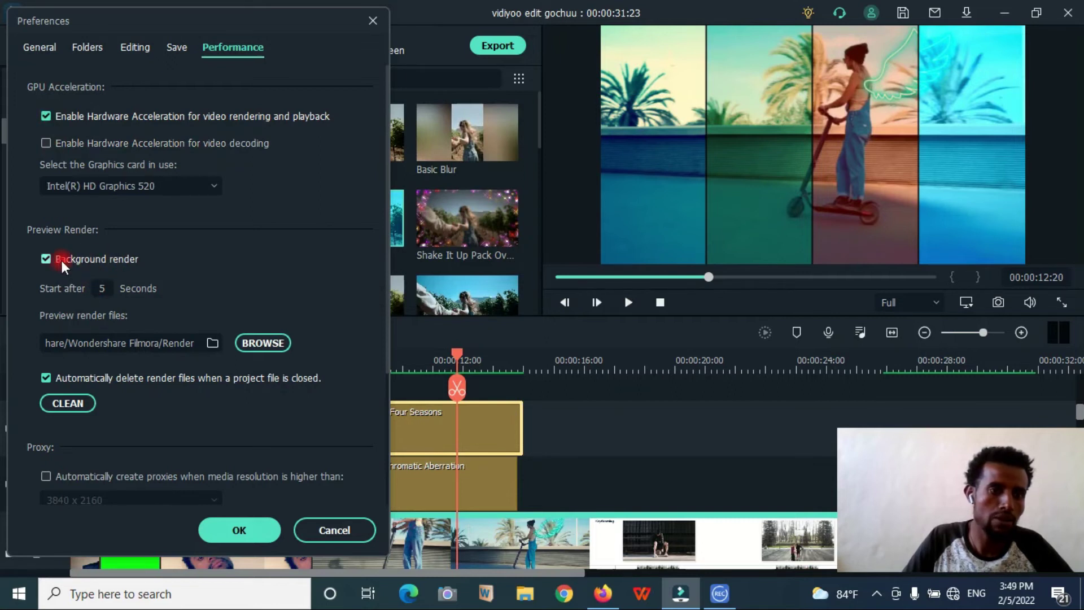
Keep background render switched on with a start delay of 5 seconds, and apply the preferences
click(46, 259)
click(47, 260)
click(101, 287)
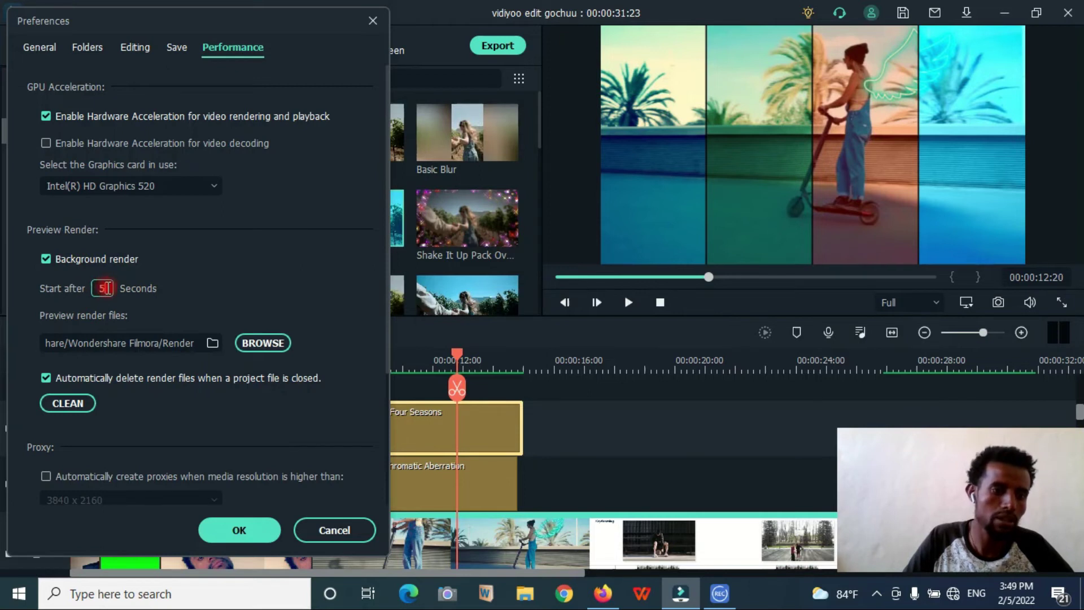
click(116, 285)
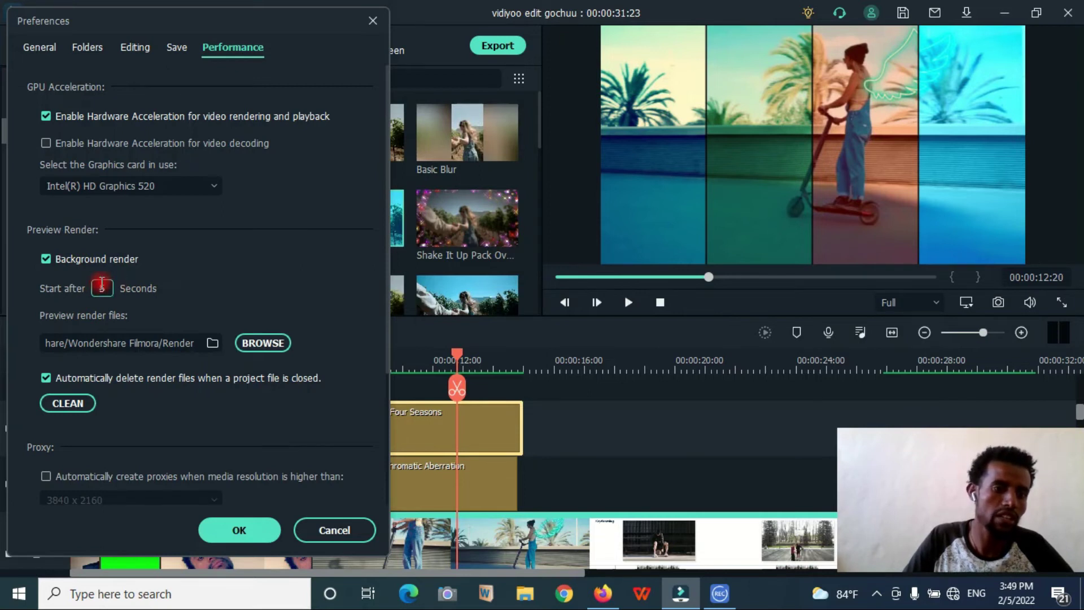
text(1)
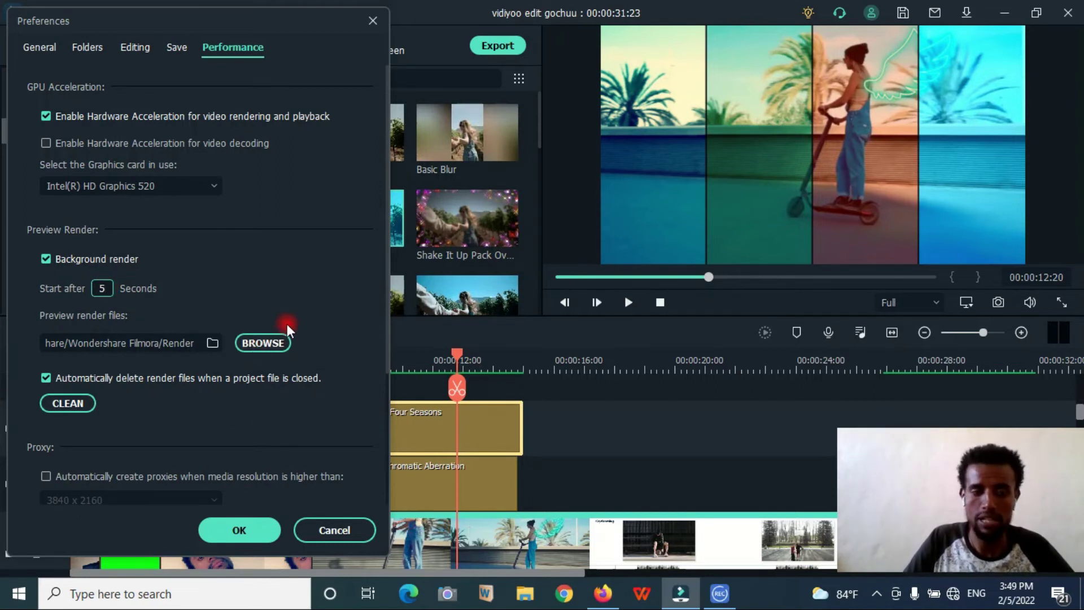
click(240, 528)
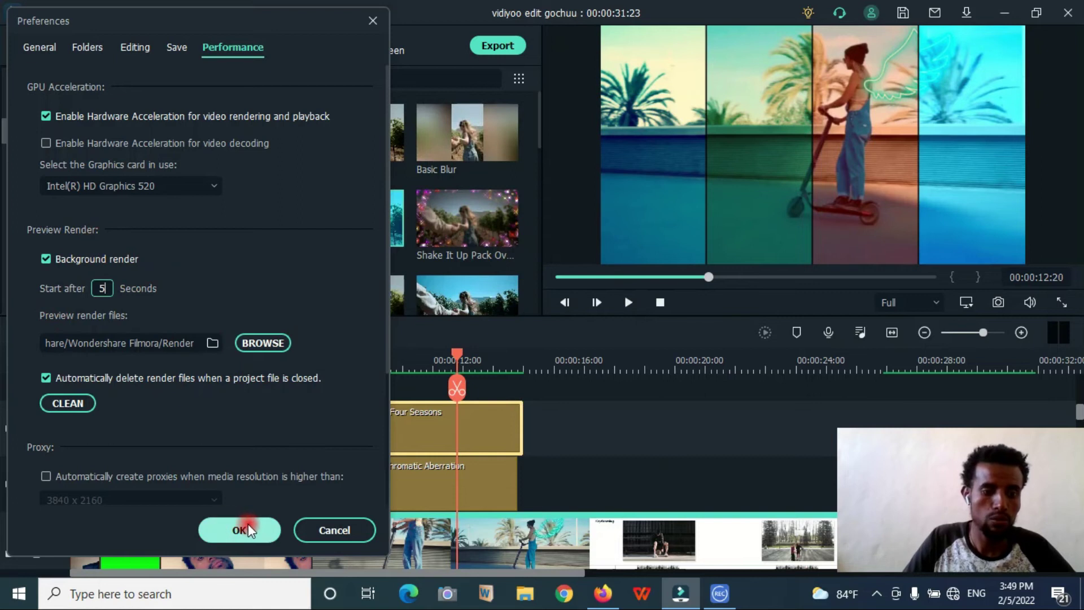
Undo the marker added with the Four Seasons effect selected, and place a timeline marker at 00:00:15:11 instead
click(796, 333)
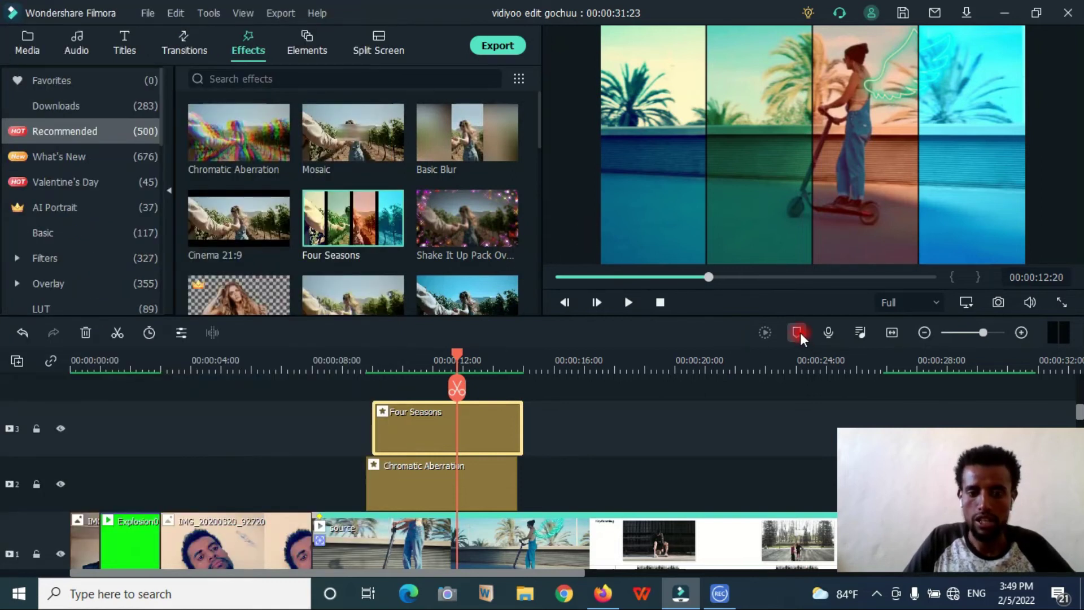
key(ctrl+z)
click(500, 412)
click(557, 367)
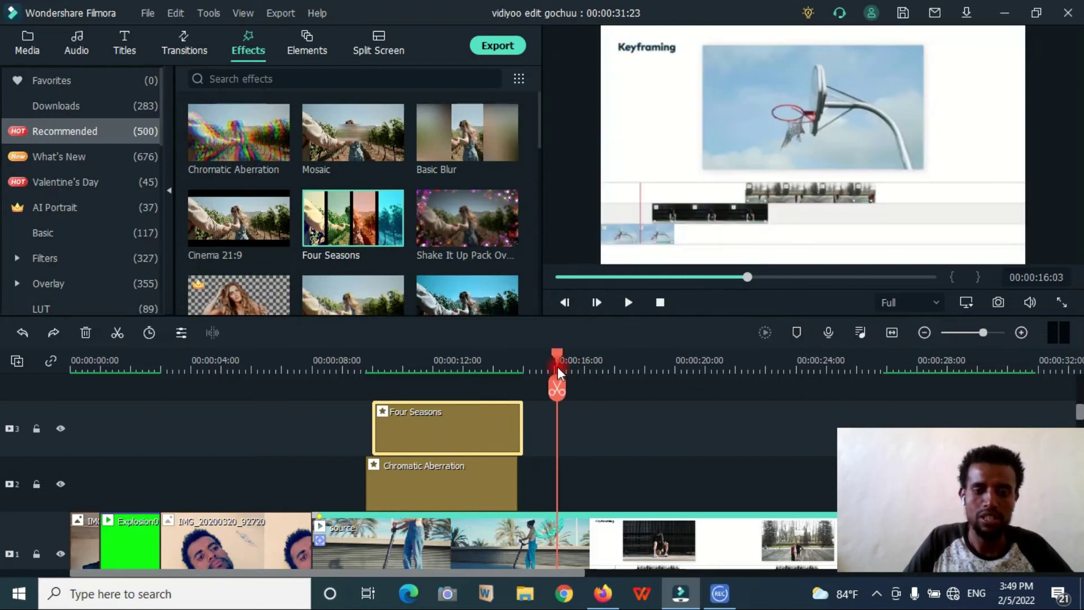
click(536, 364)
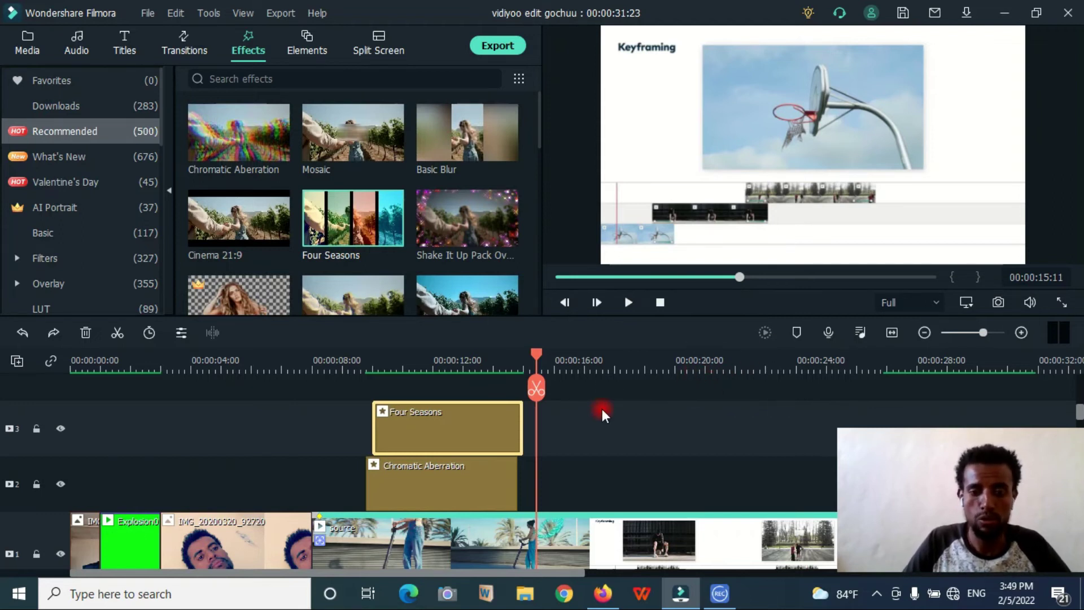
scroll(601, 411, up, 1)
Add a marker to the Four Seasons effect clip at 00:00:12:18 and park the playhead at 00:00:12:00
click(452, 451)
click(796, 333)
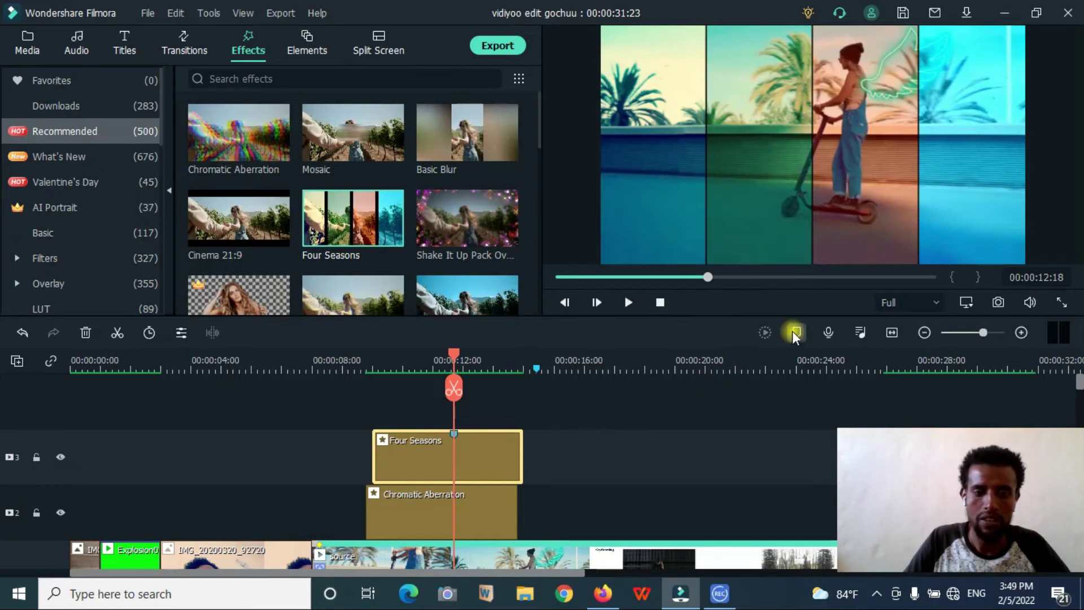
click(416, 377)
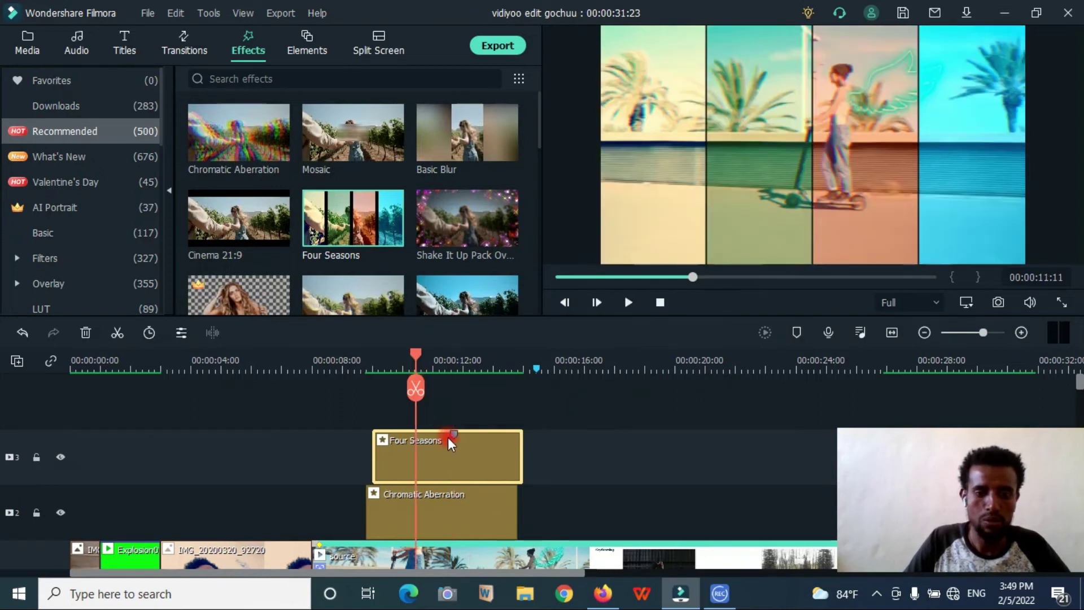
click(453, 435)
click(433, 360)
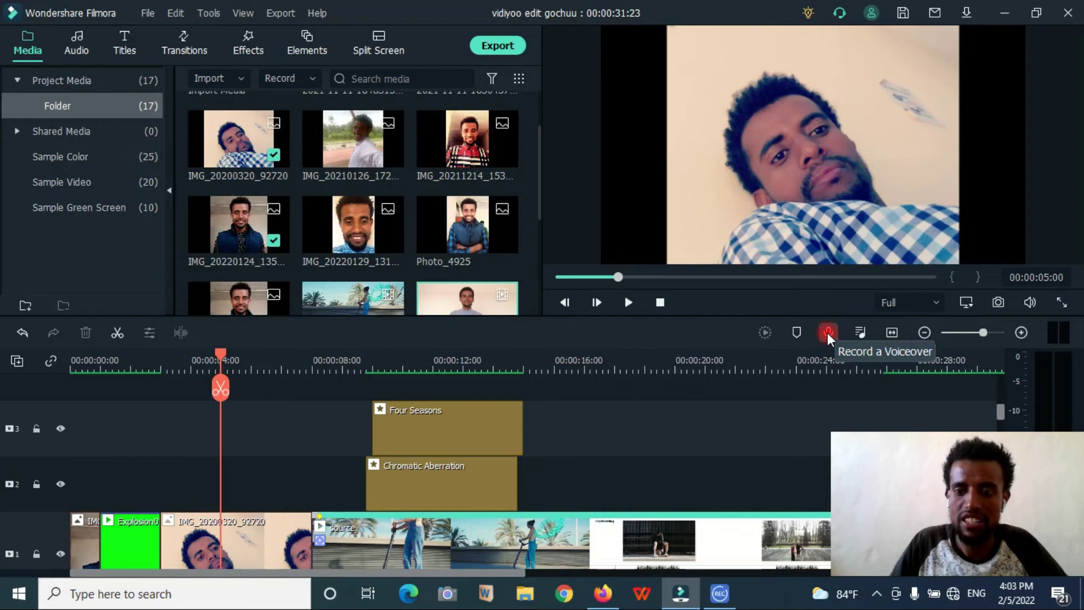
Record a voiceover from the Realtek microphone onto the audio track, starting at 00:00:05:00 with the project muted
click(828, 333)
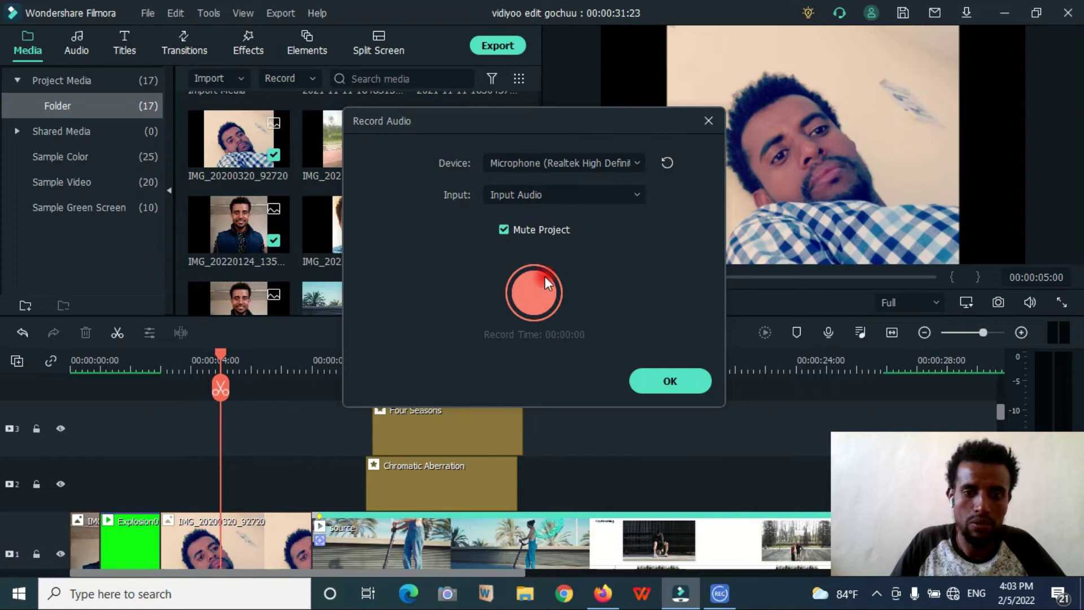
click(537, 296)
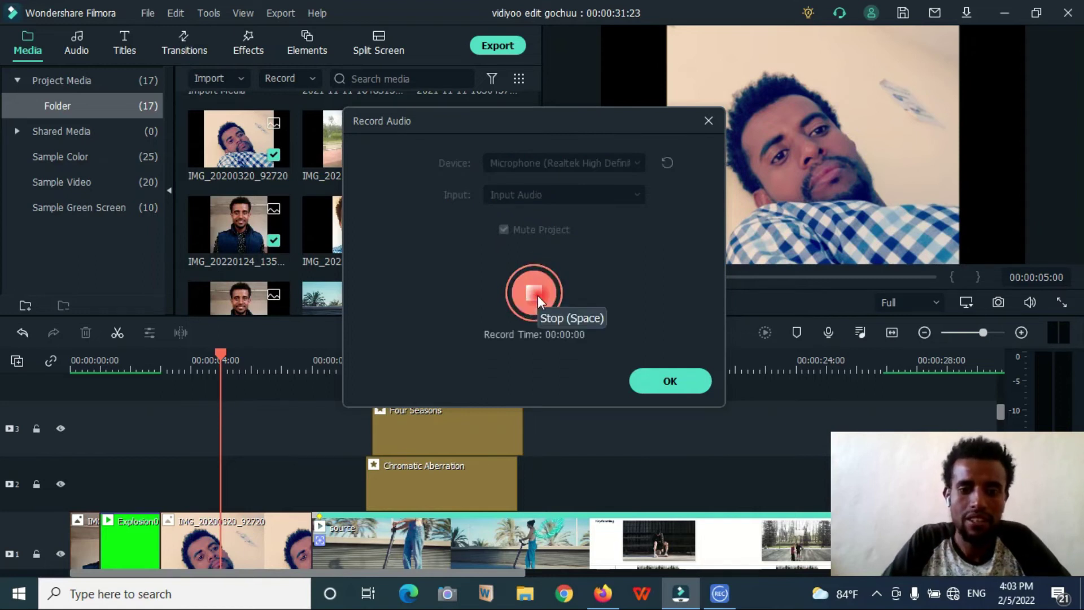
click(652, 382)
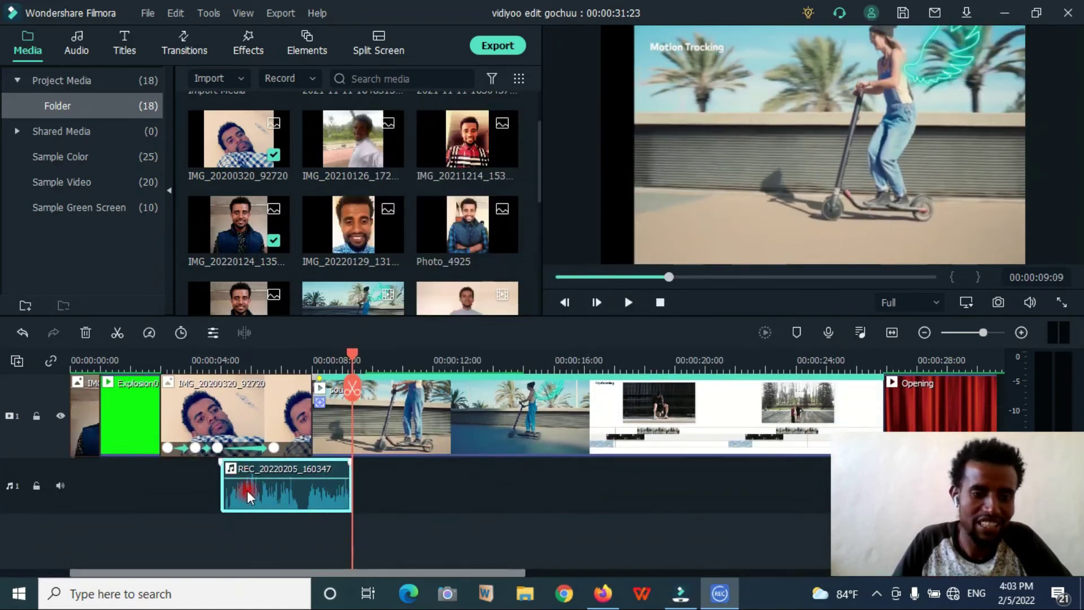
Play the recorded voiceover clip from its start
click(222, 360)
key(space)
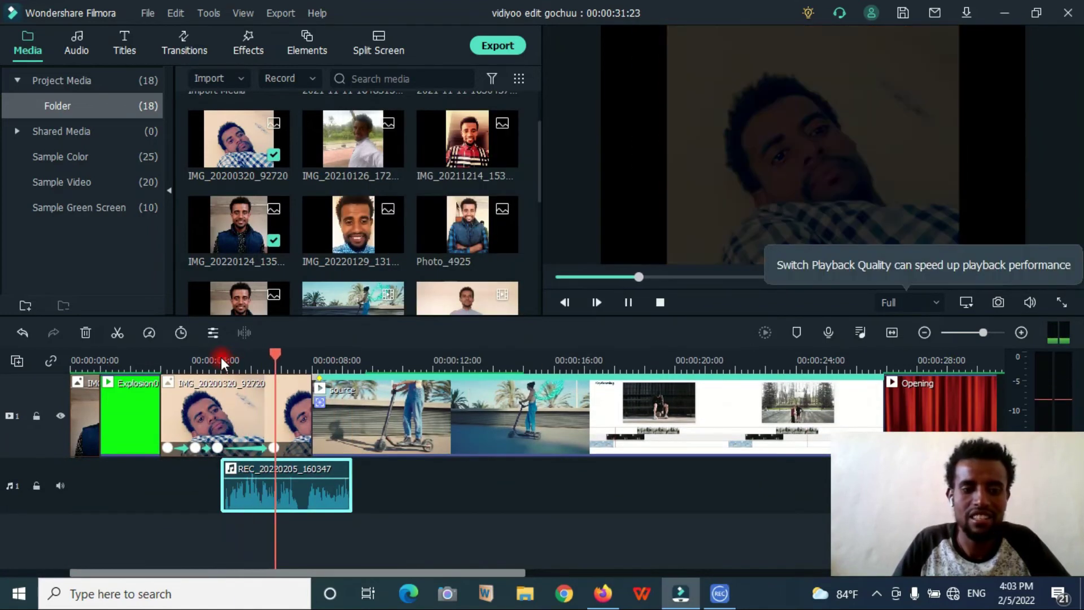
click(506, 432)
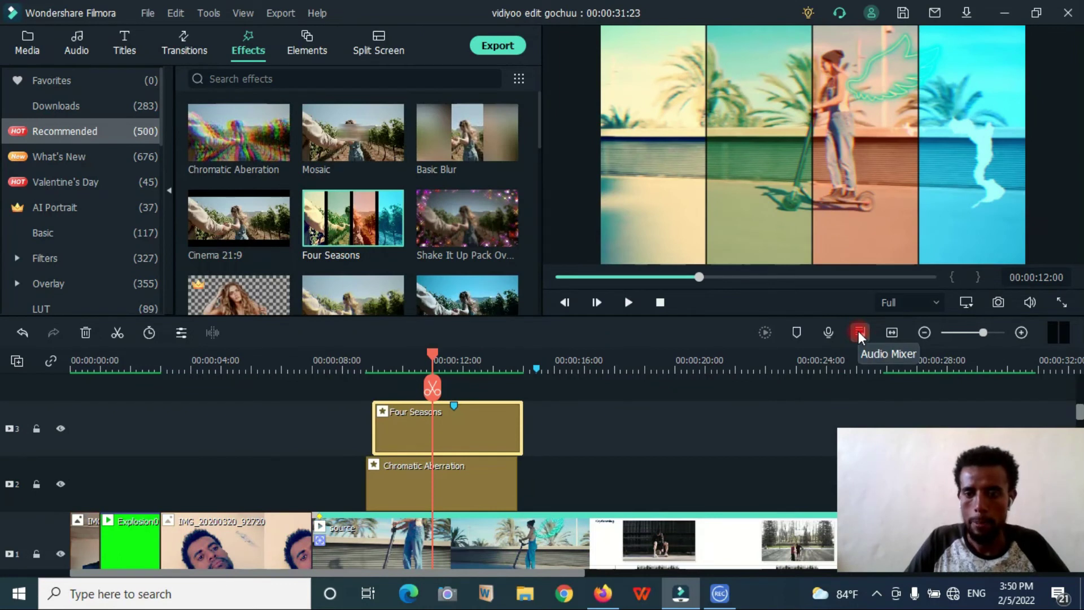
Raise the Video1 track level to 1.20 dB in the Audio Mixer and close the mixer
click(858, 330)
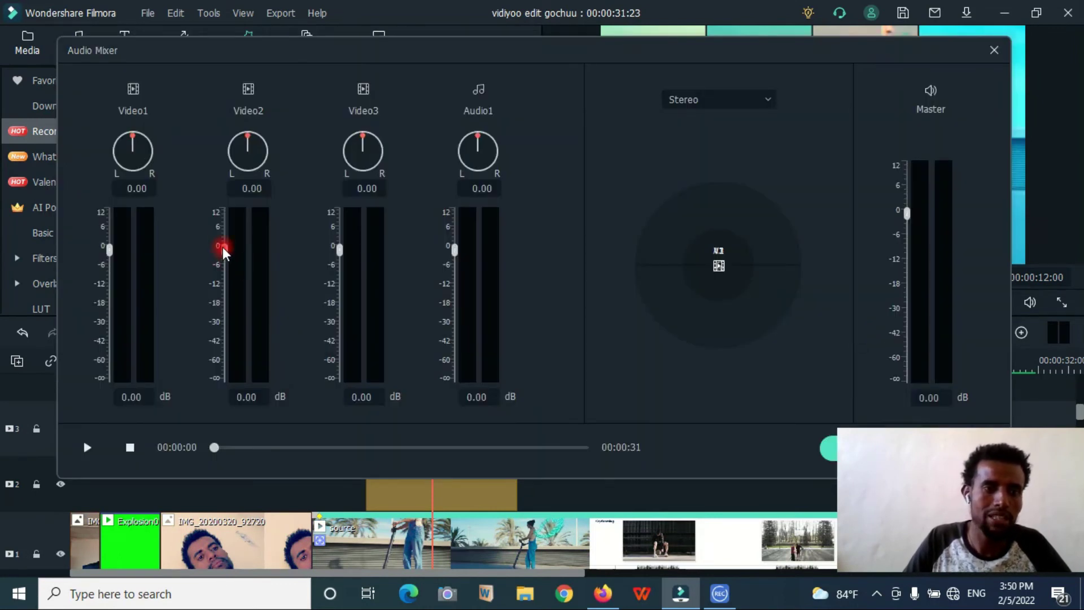
click(113, 218)
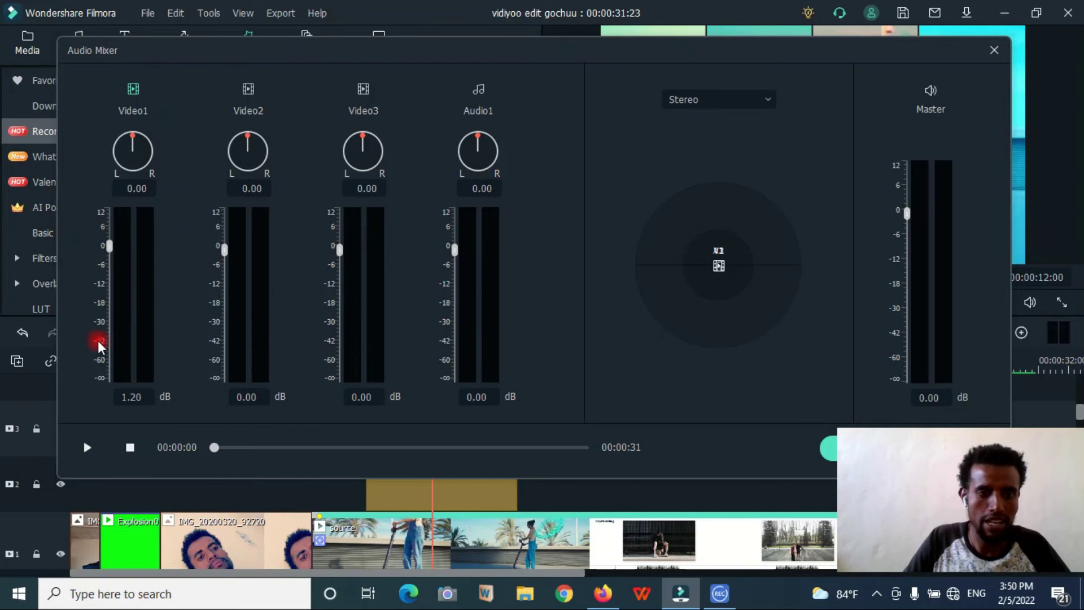
click(994, 50)
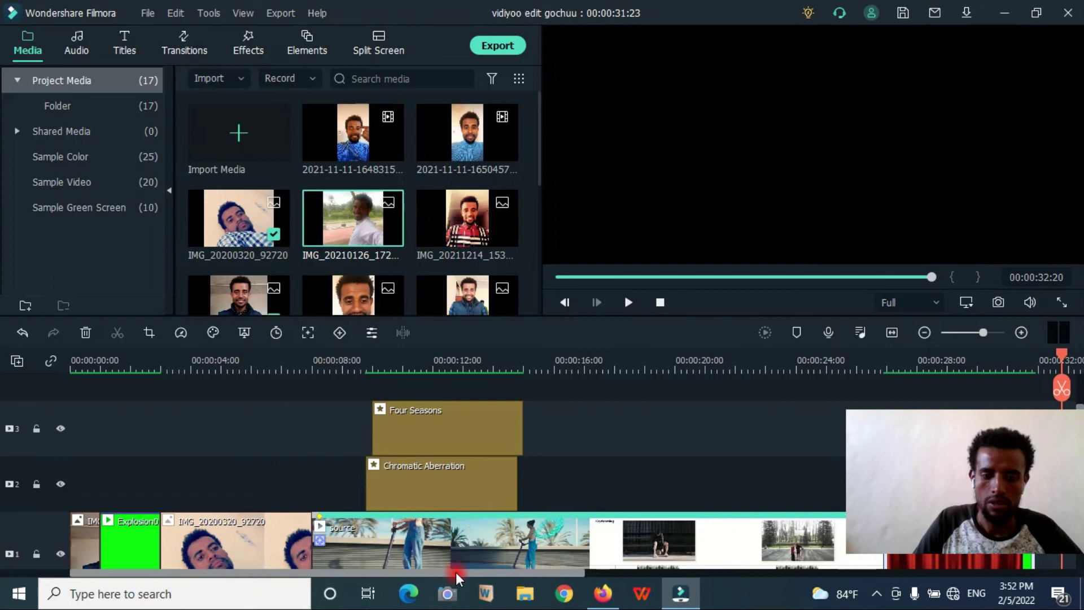
Select the empty gap between the source and Opening clips and fit the whole project into the timeline view
drag(455, 571, 492, 573)
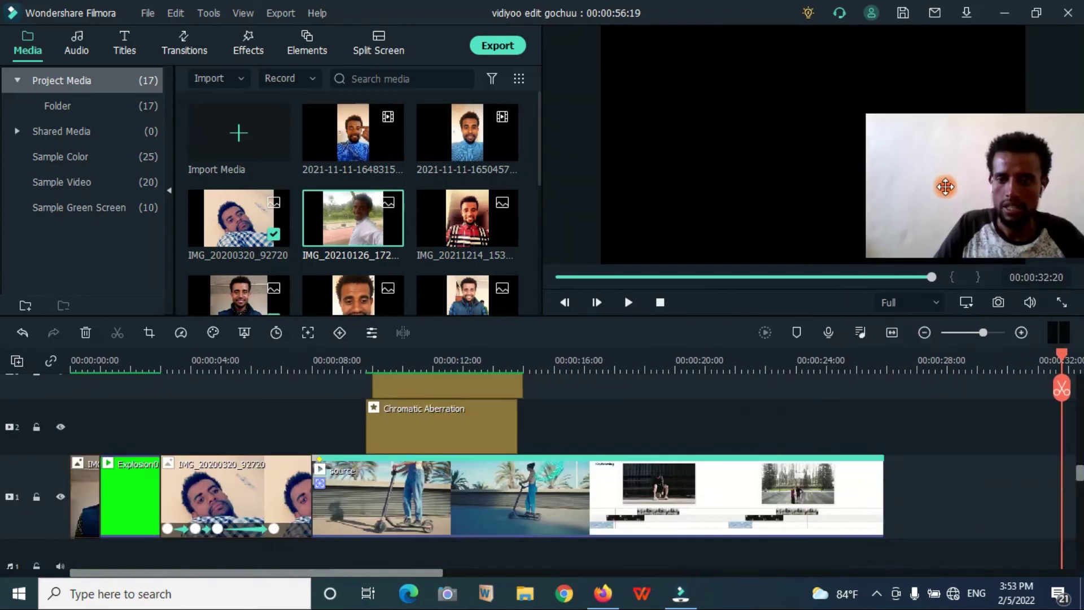
click(976, 529)
mouse_move(370, 573)
mouse_down()
mouse_move(778, 587)
mouse_move(384, 575)
mouse_up()
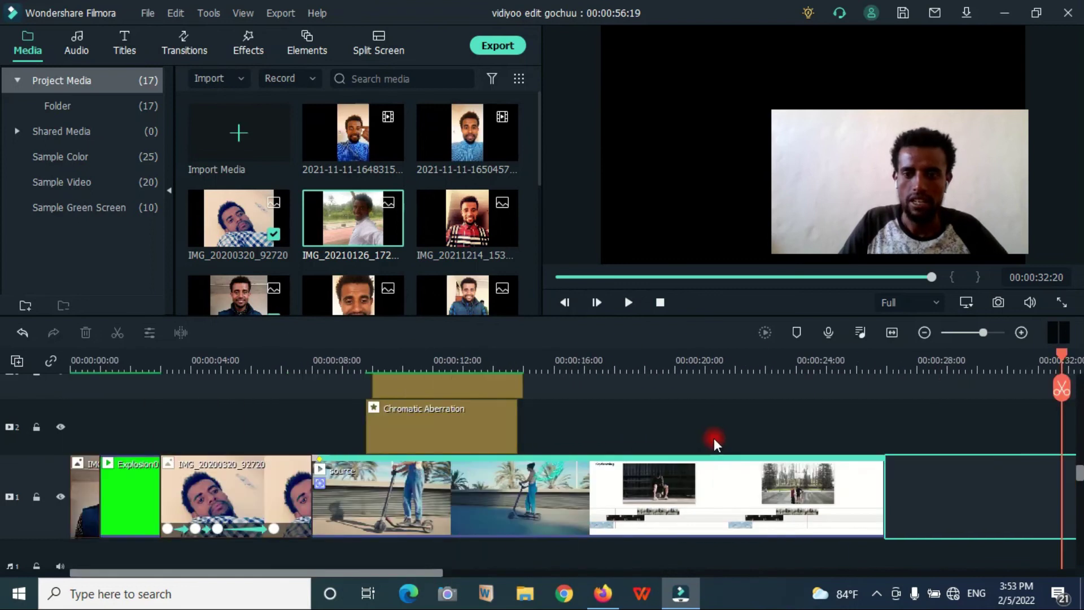
click(892, 332)
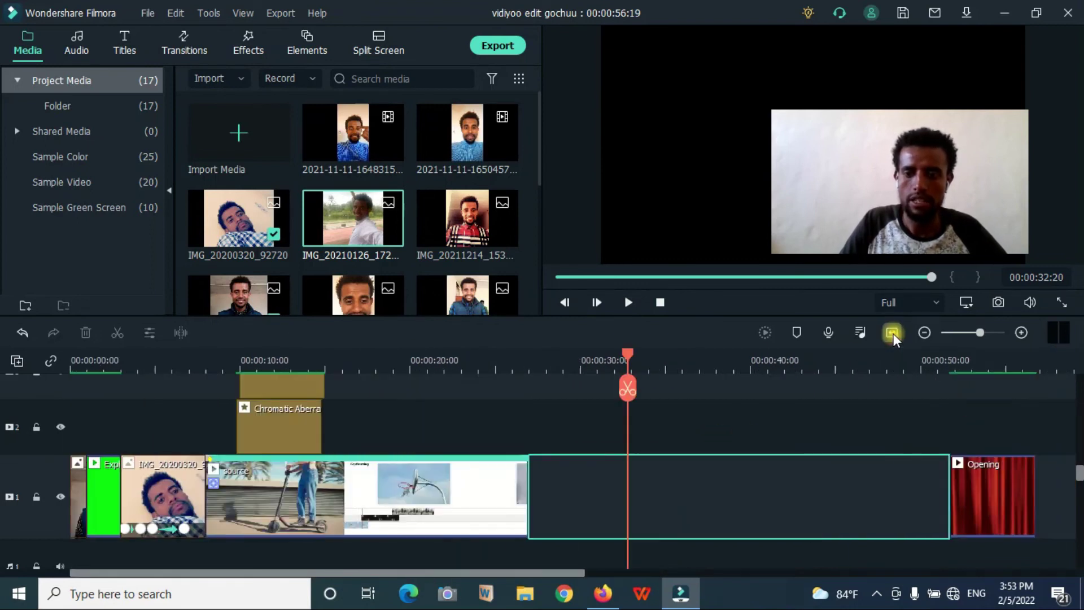
drag(377, 573, 290, 604)
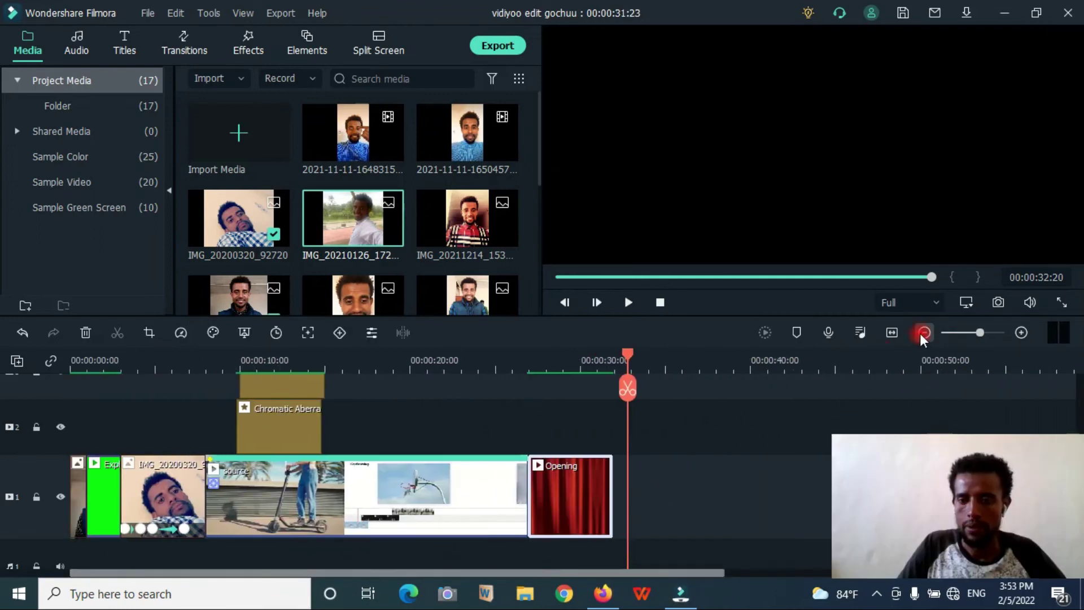
Zoom the timeline far out and place the playhead at 00:00:10:15 on the source clip
click(920, 333)
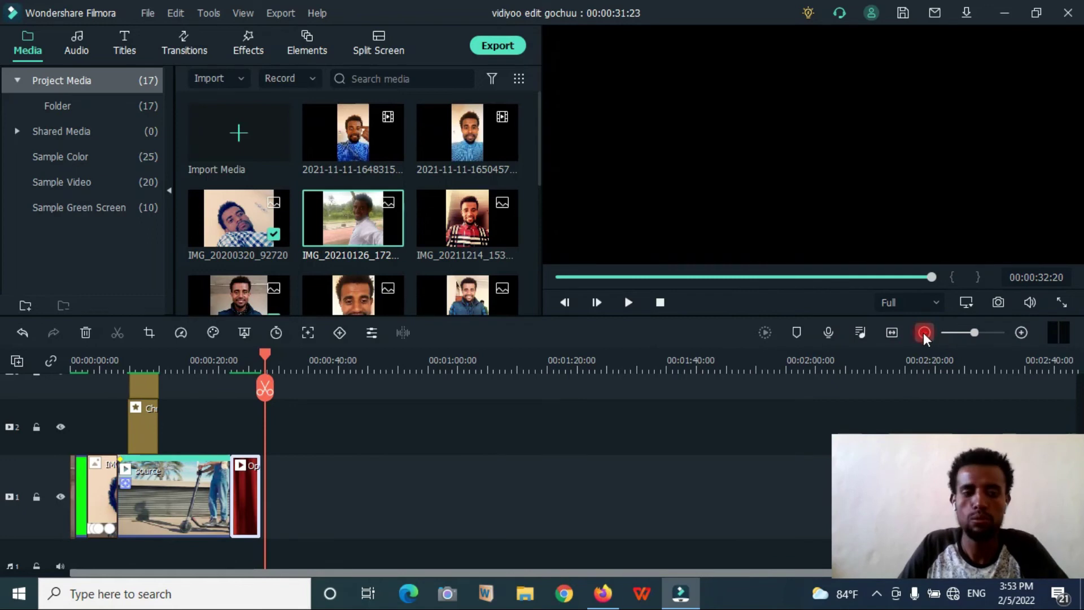
click(920, 333)
click(920, 333)
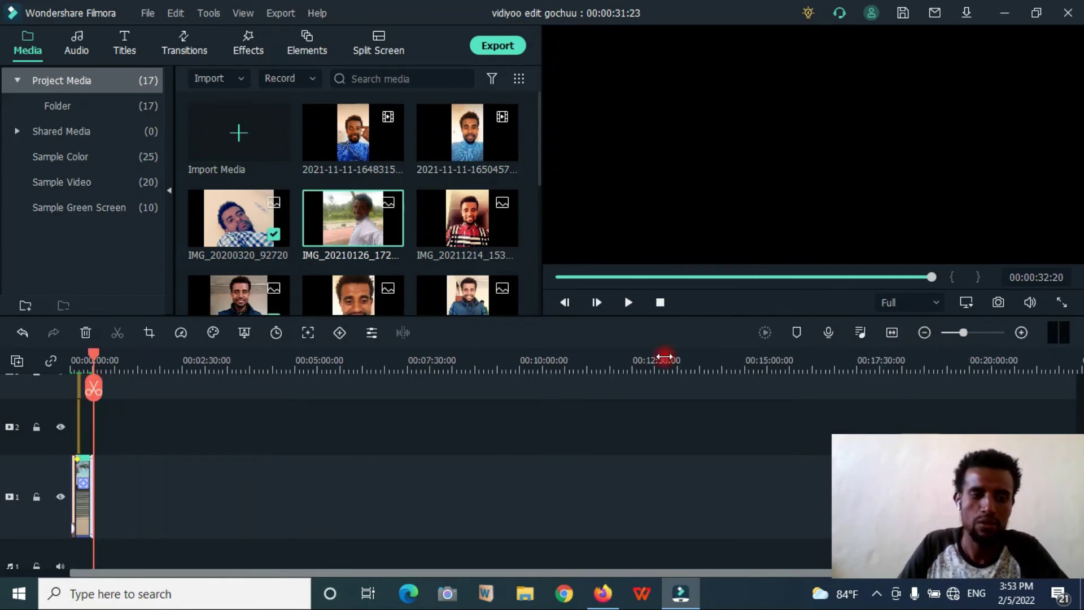
click(78, 359)
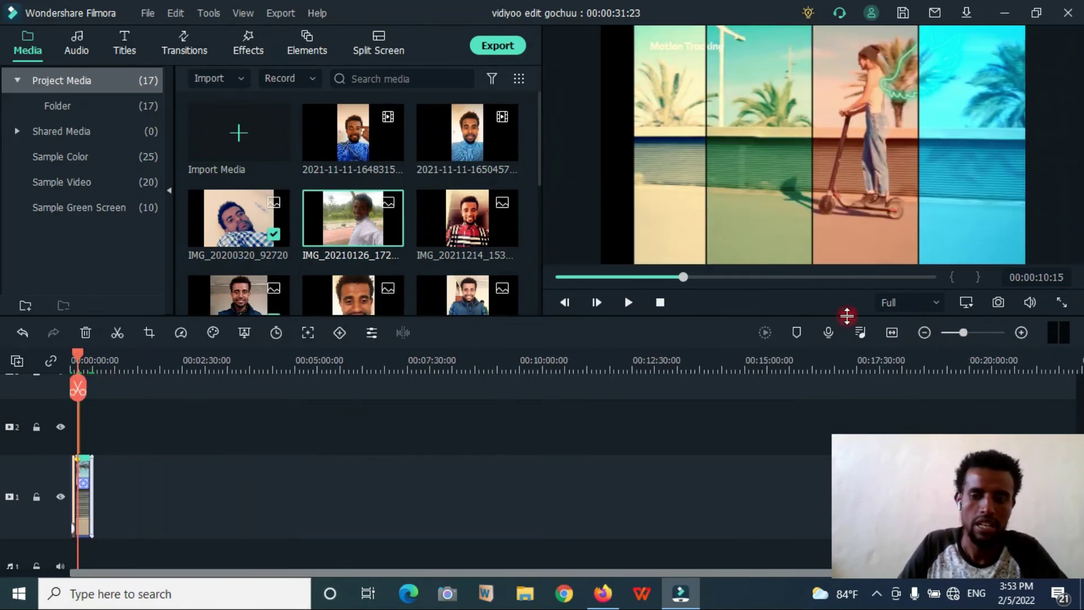
Zoom the timeline in to one-second ruler marks, and readjust the scale until the whole sequence is comfortably readable
drag(962, 332, 992, 335)
click(1018, 333)
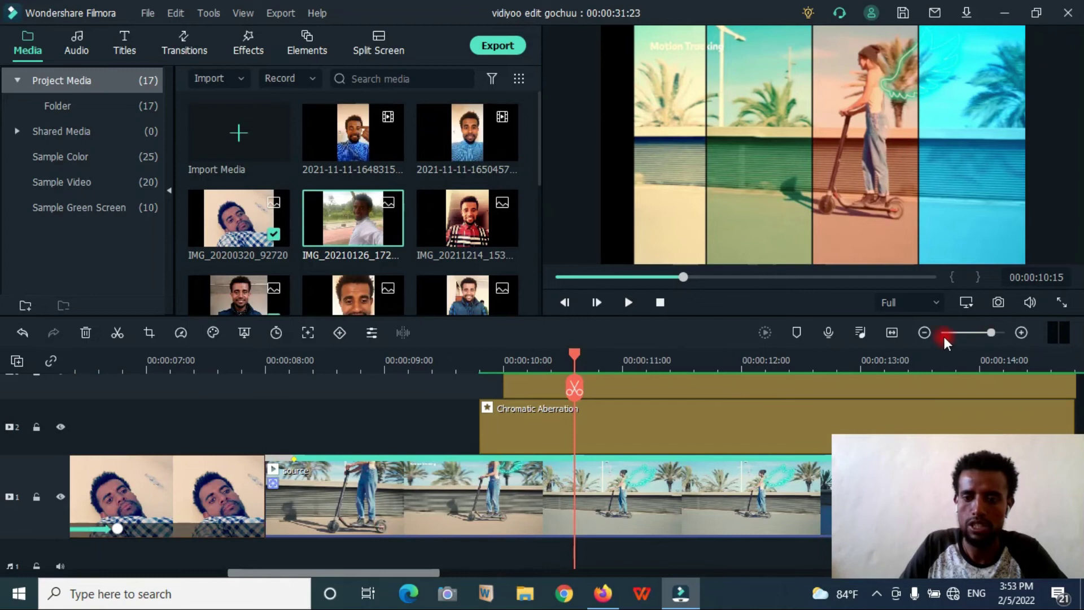
click(924, 333)
click(971, 333)
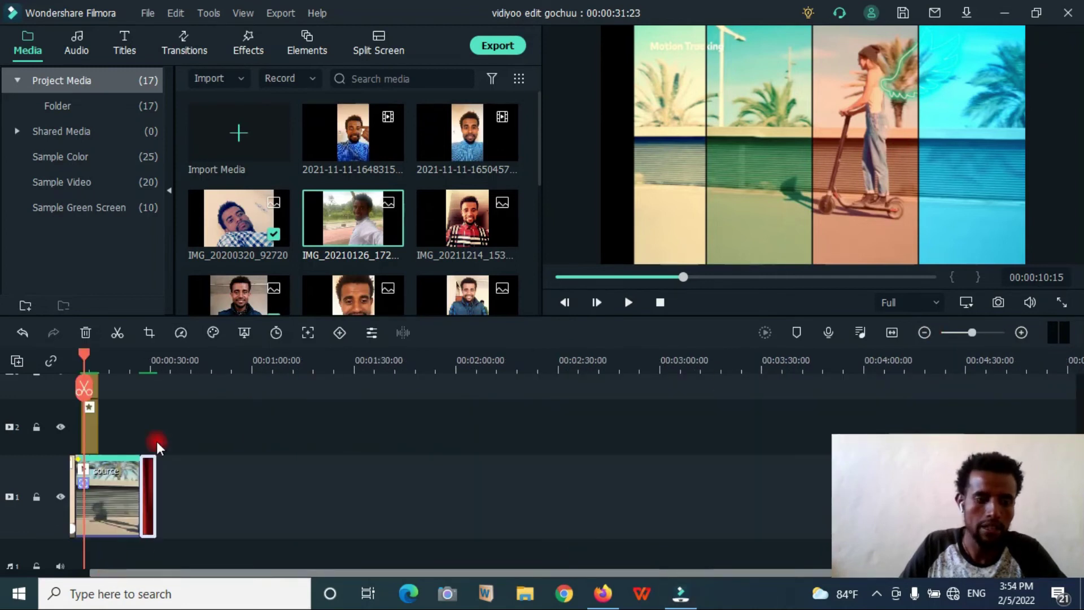
click(979, 333)
mouse_move(981, 335)
mouse_down()
mouse_move(1000, 336)
mouse_move(982, 344)
mouse_up()
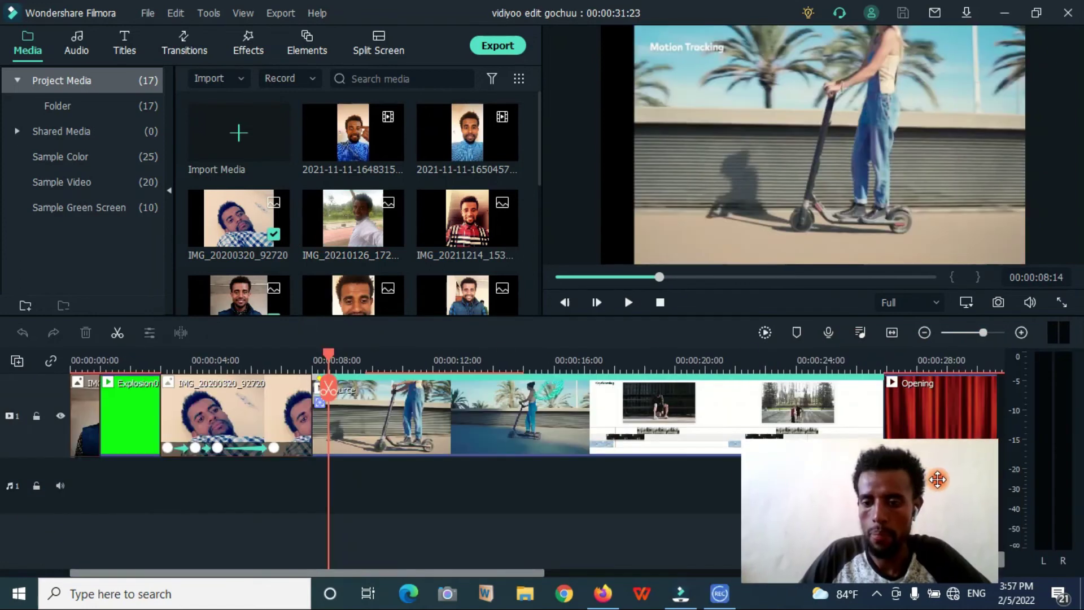
drag(937, 479, 944, 470)
click(1057, 333)
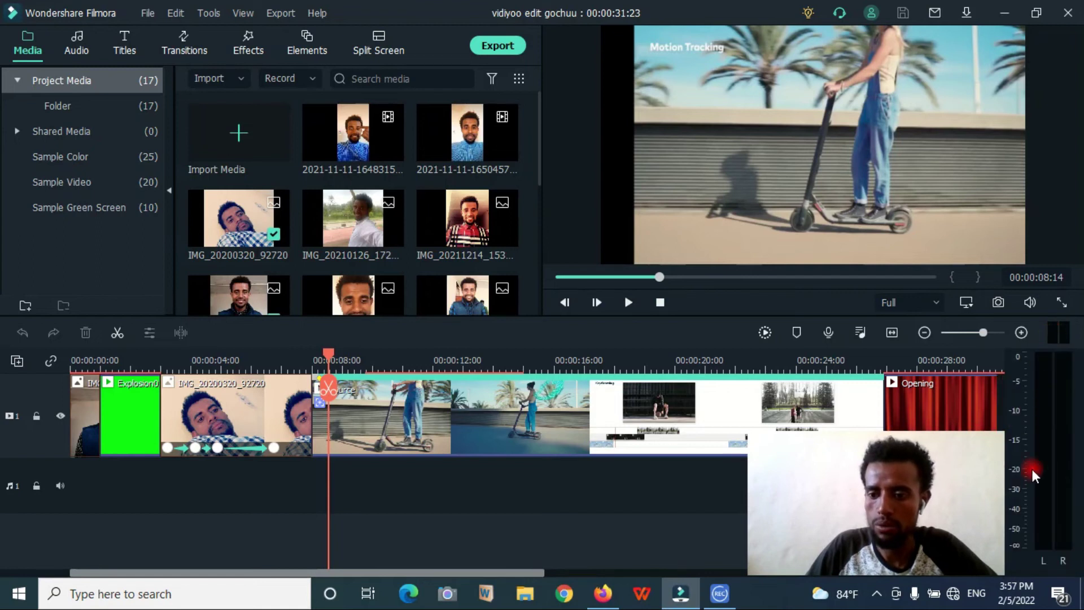
click(1058, 334)
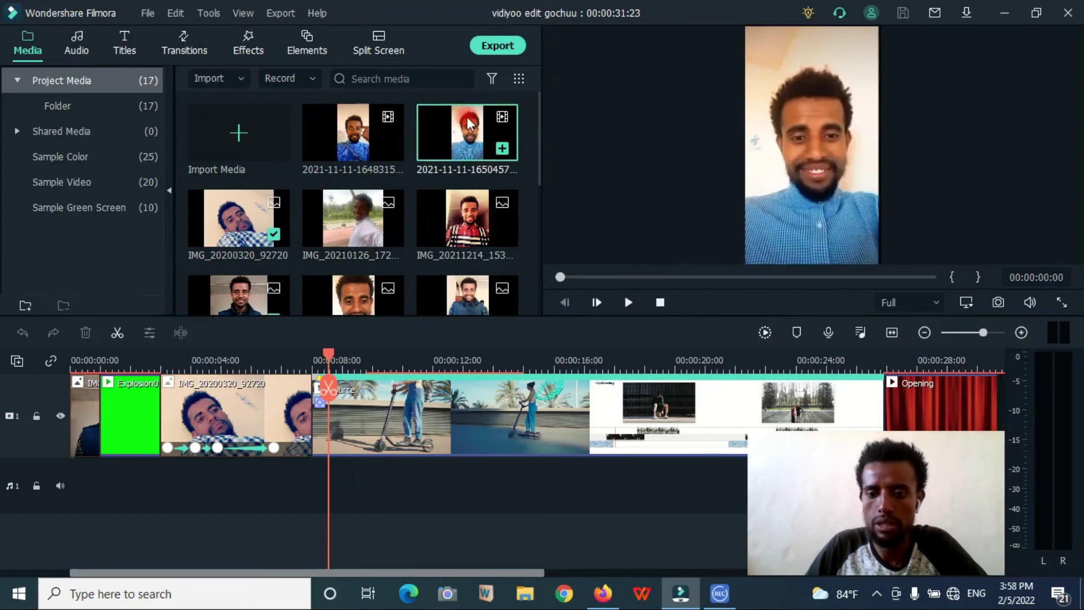
key(space)
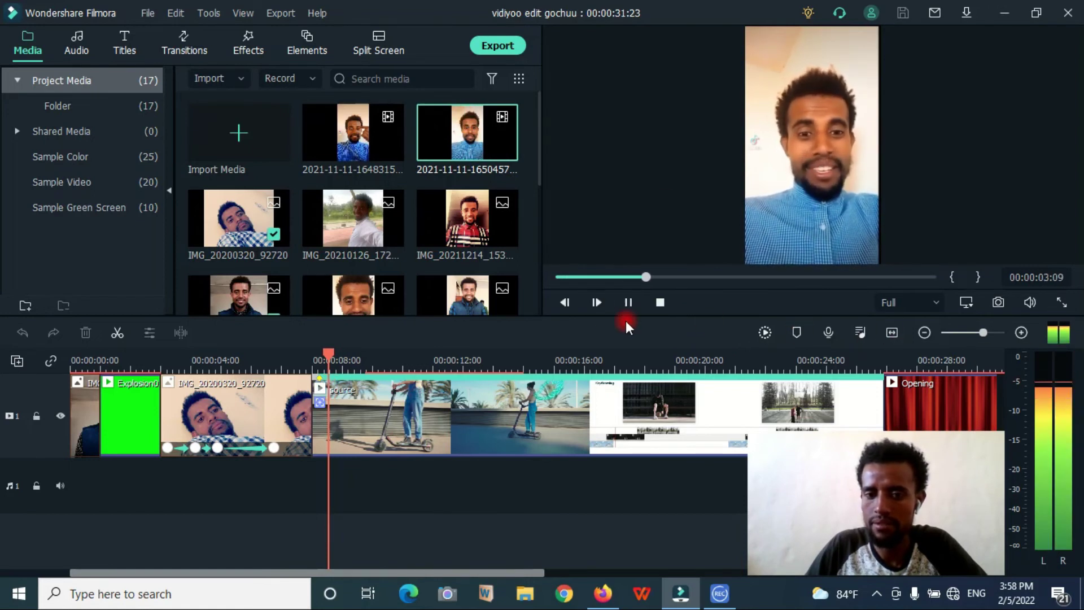
click(625, 303)
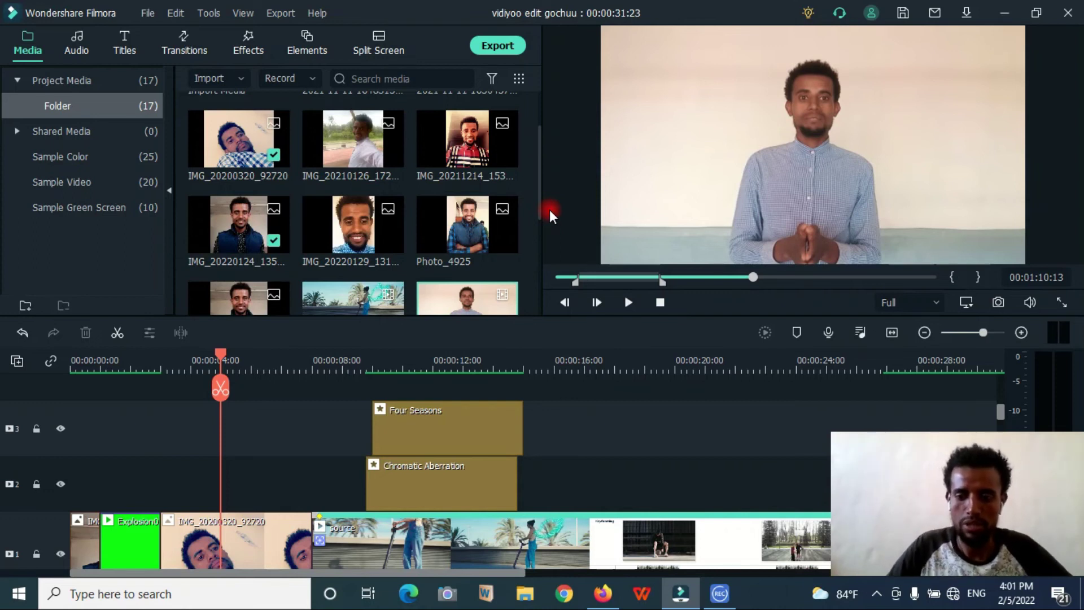
Open the keyboard shortcuts list and look through the shortcuts in its categories, returning to the File group
click(146, 15)
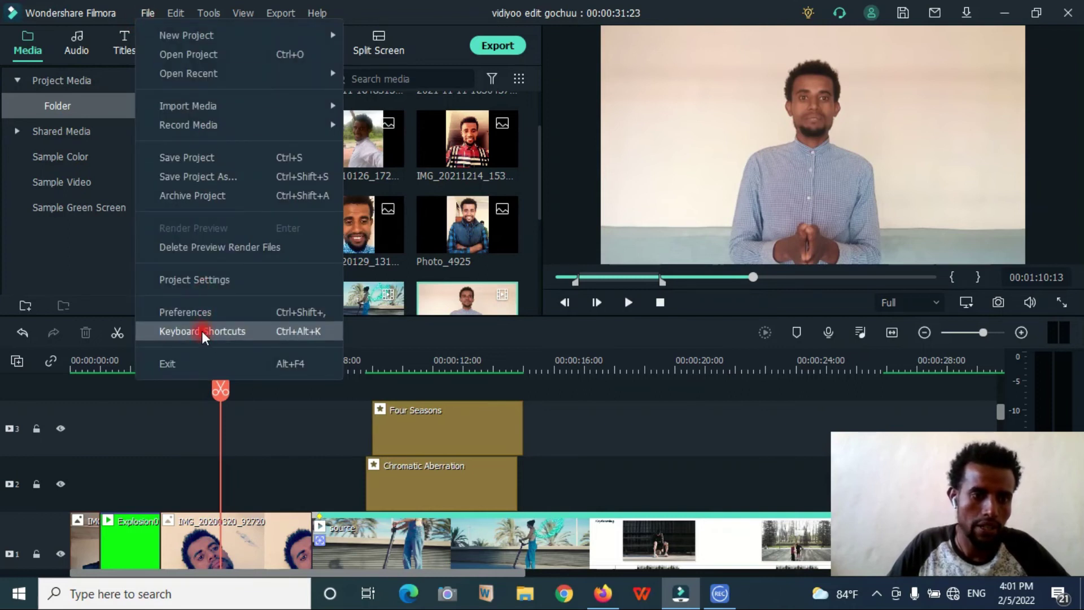
click(217, 331)
scroll(645, 274, down, 5)
scroll(643, 274, up, 5)
scroll(647, 279, down, 3)
scroll(647, 278, up, 3)
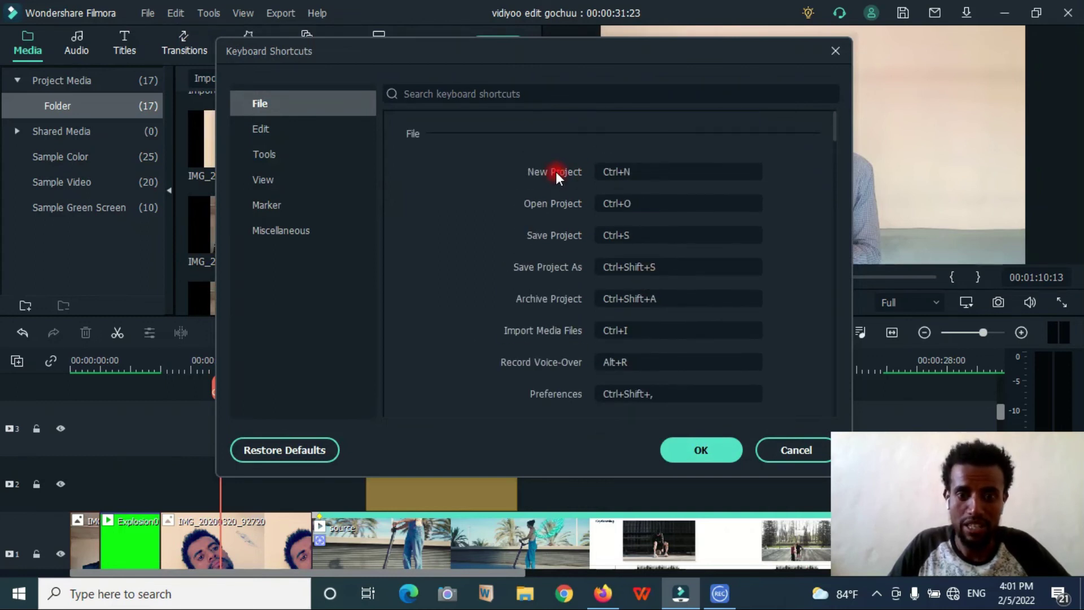
click(625, 172)
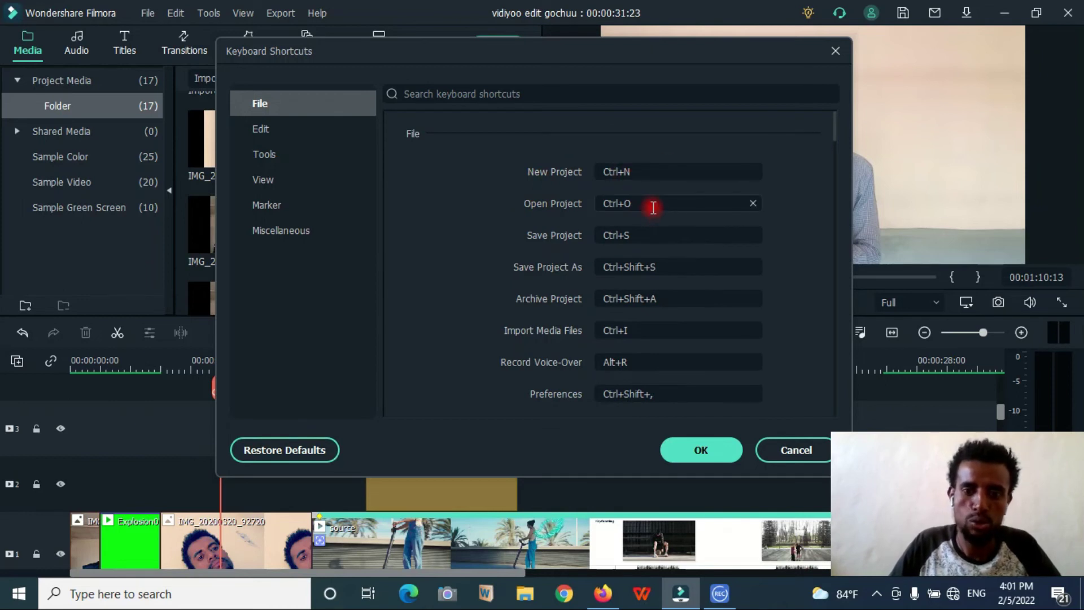
scroll(632, 254, down, 2)
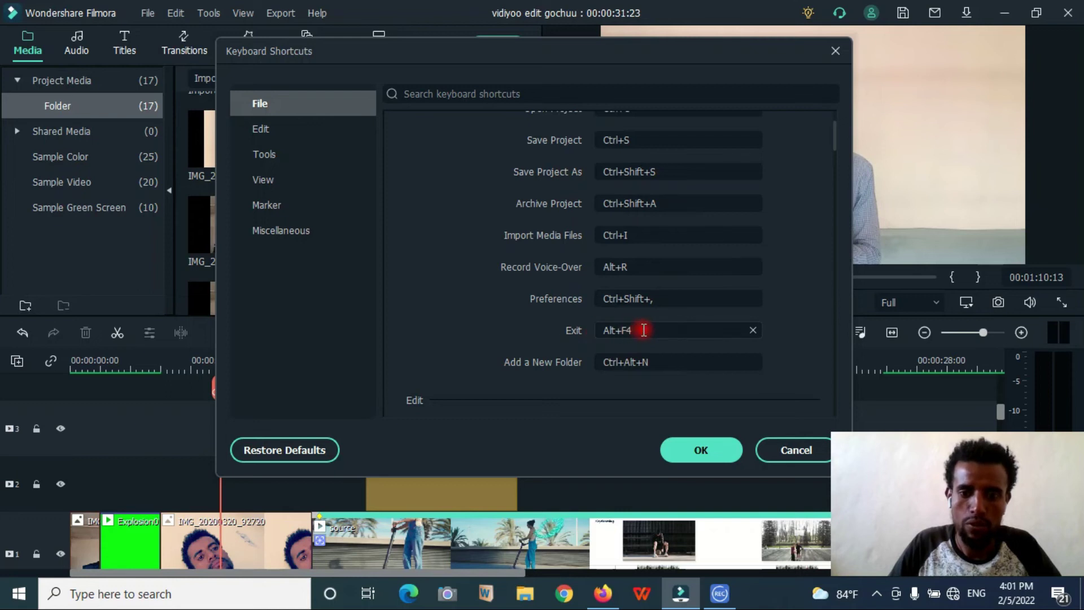
scroll(644, 330, down, 1)
scroll(644, 329, down, 15)
scroll(644, 327, up, 4)
scroll(645, 327, up, 12)
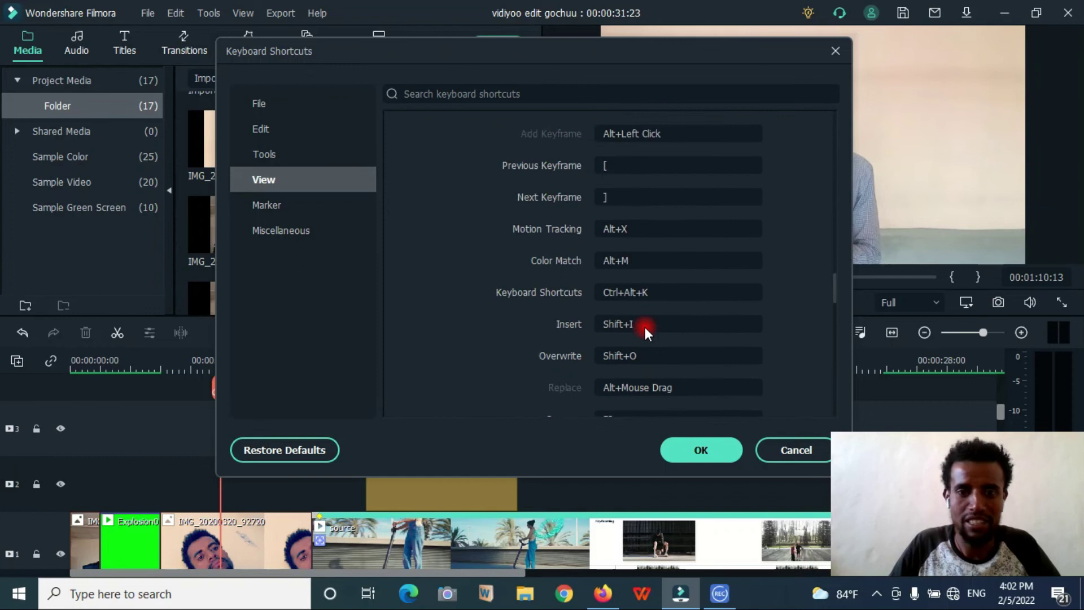
scroll(645, 327, up, 20)
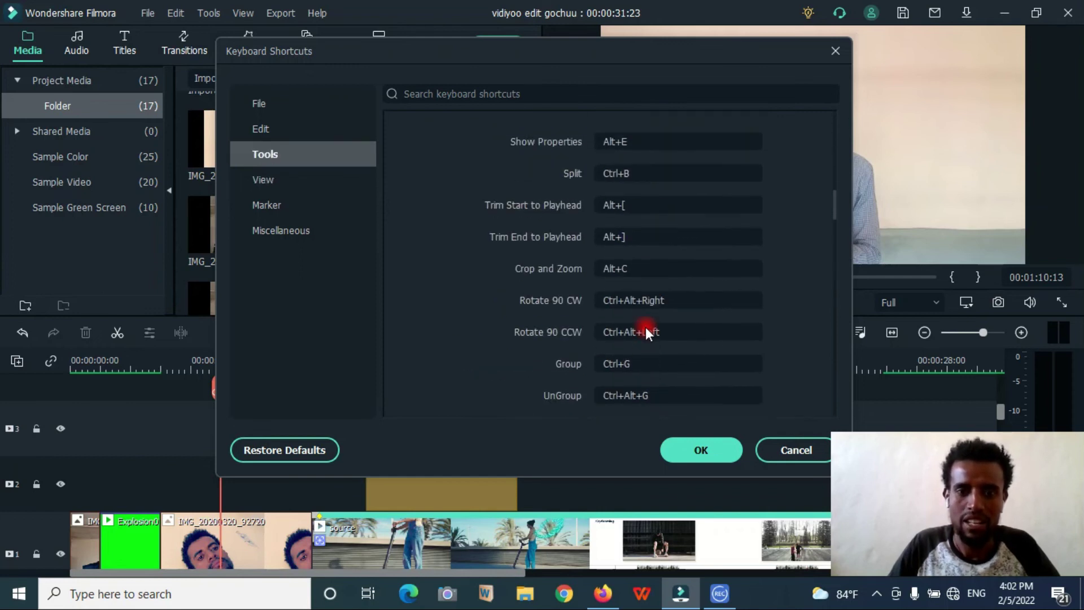
scroll(645, 327, up, 12)
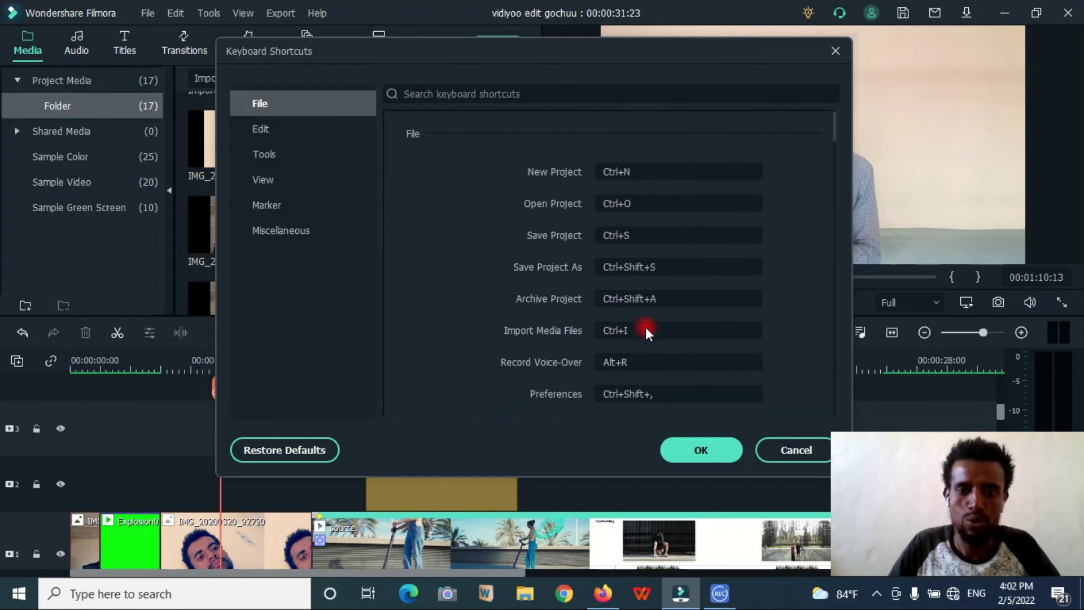
Change the New Project shortcut to N and try it out, dismissing the save-changes dialog
click(651, 175)
key(BackSpace)
key(n)
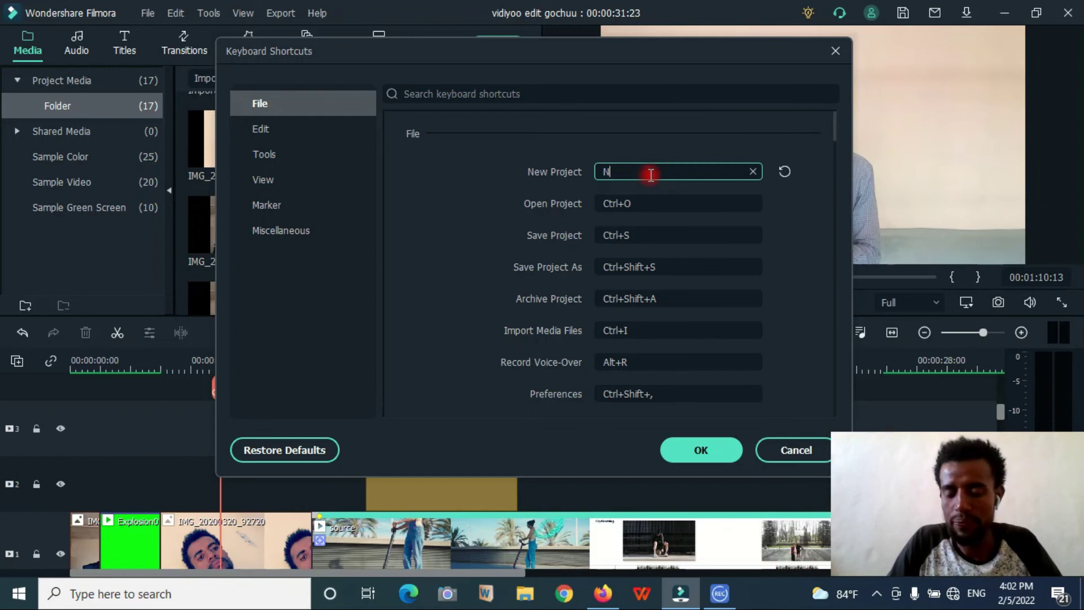
click(692, 451)
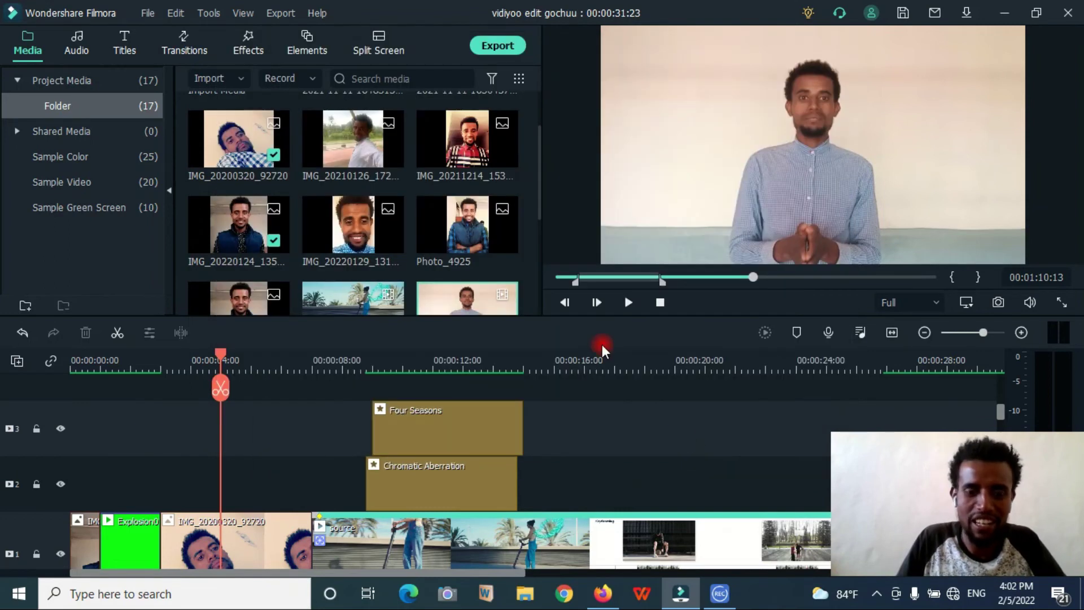
key(n)
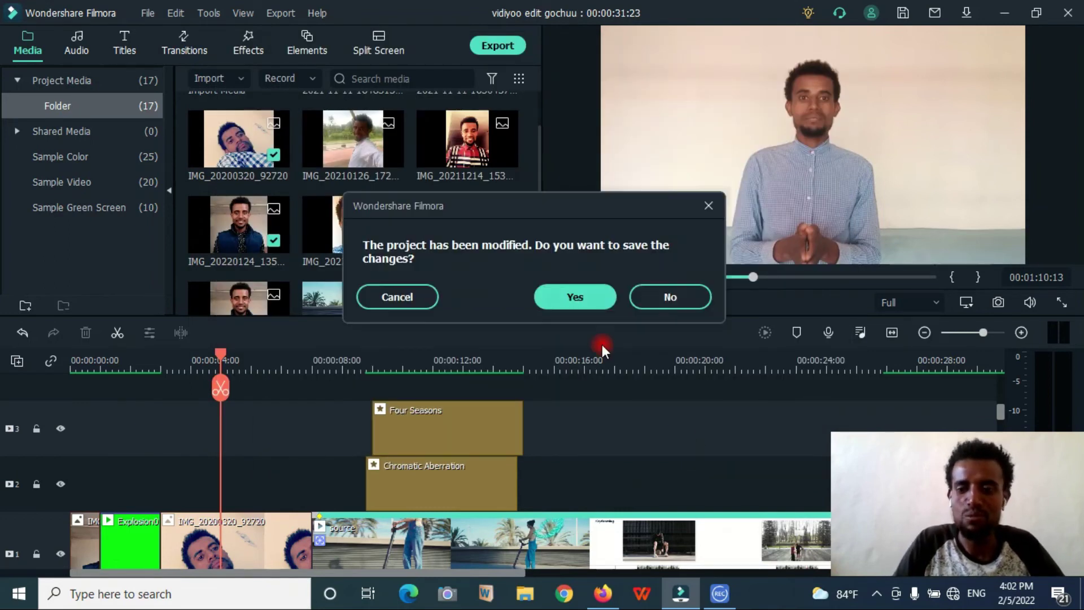
click(708, 205)
Review the Edit group in the keyboard shortcuts list, close it, and look over the File commands
click(147, 13)
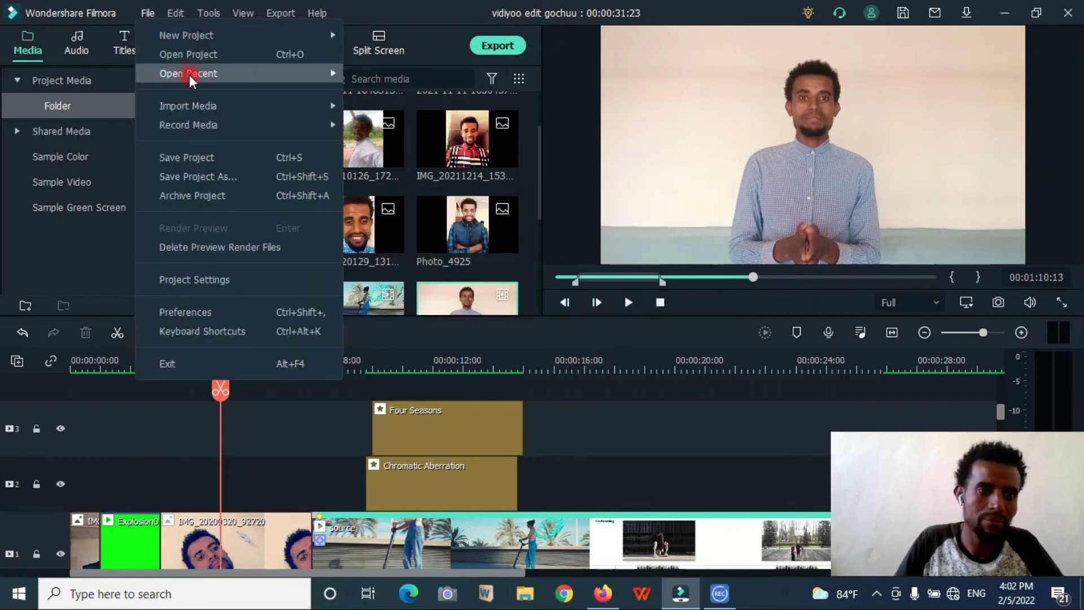
click(186, 330)
scroll(667, 269, down, 4)
scroll(667, 268, down, 7)
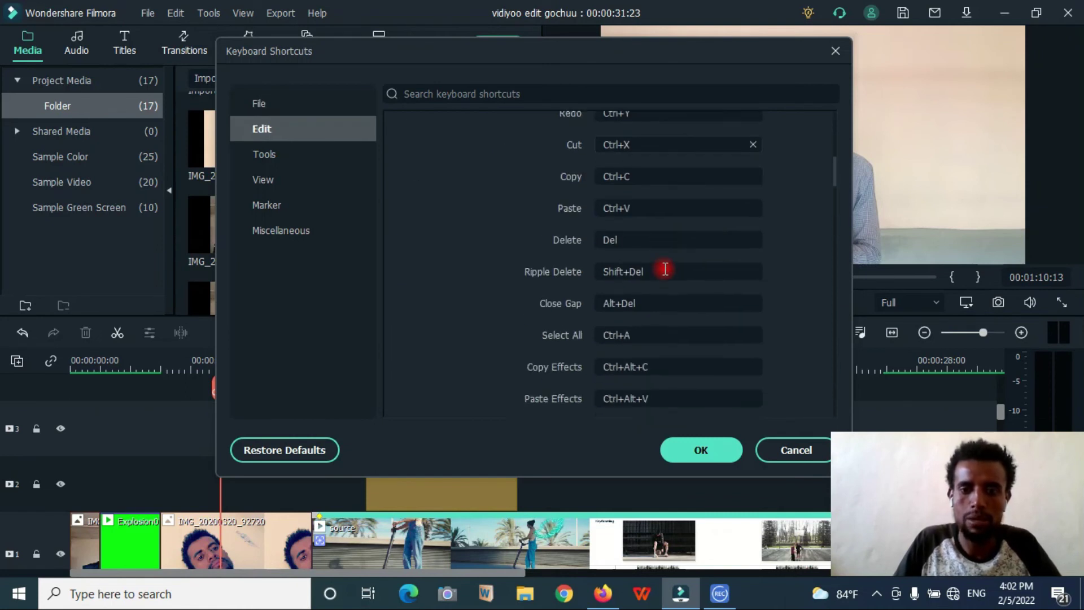
click(703, 450)
click(147, 12)
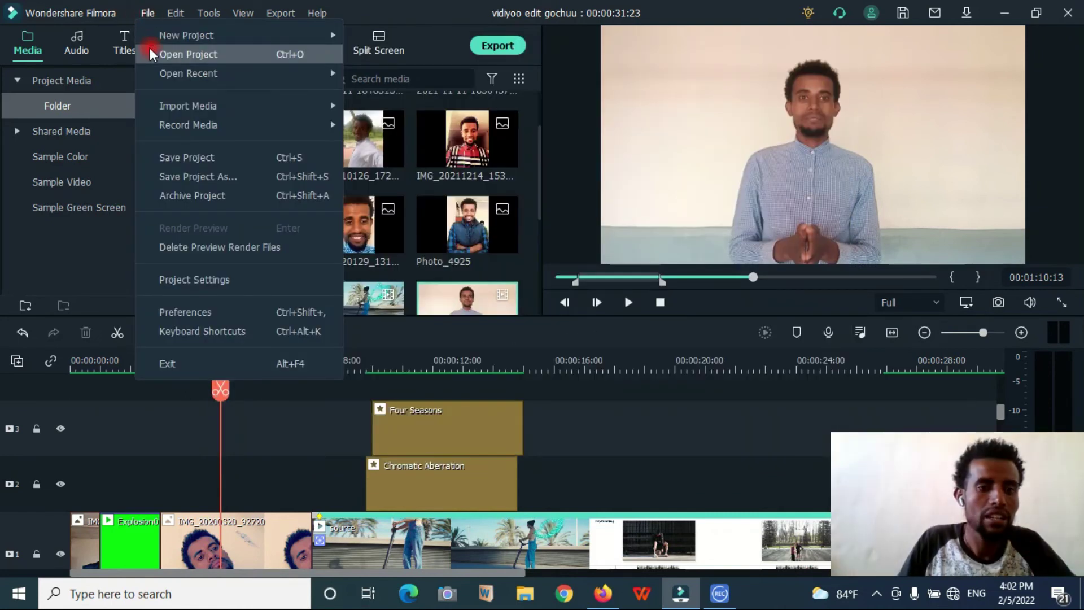
mouse_move(182, 126)
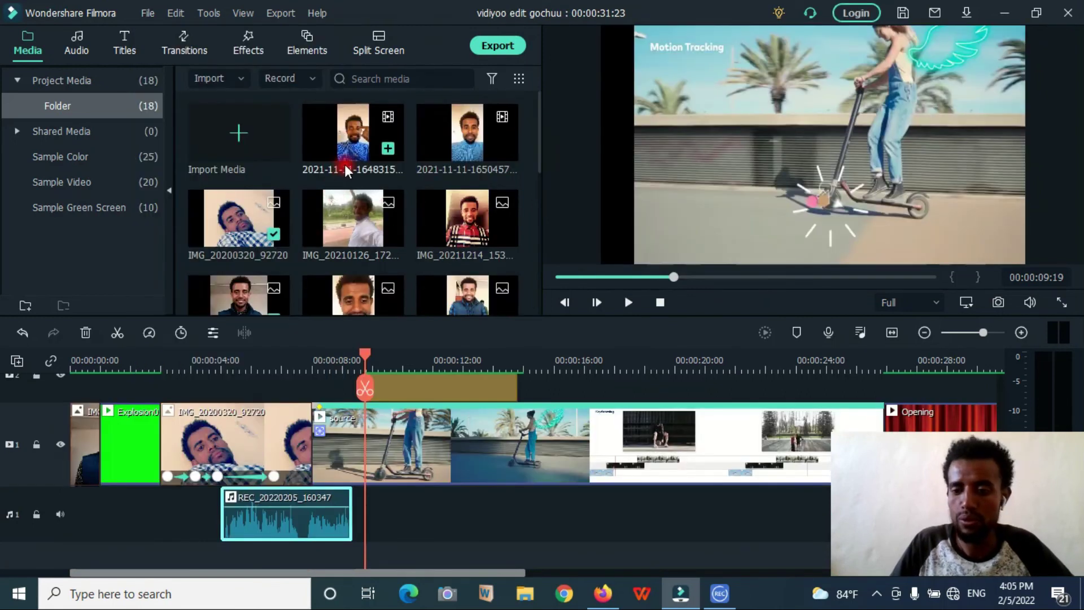
Add a folder named "fooldera haaraa" under Project Media and delete it again
scroll(32, 493, up, 3)
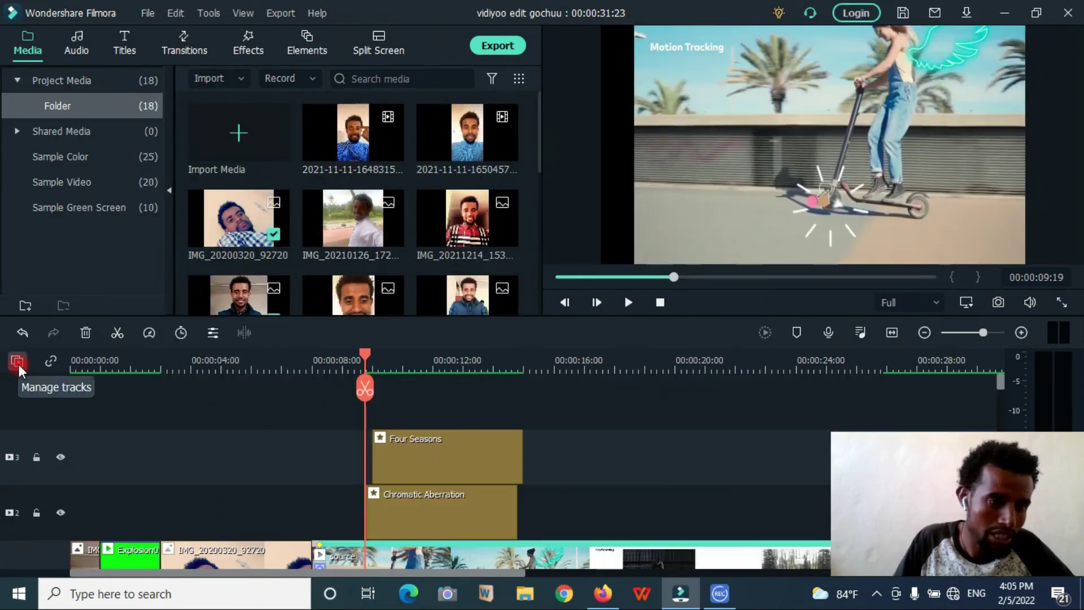
click(25, 308)
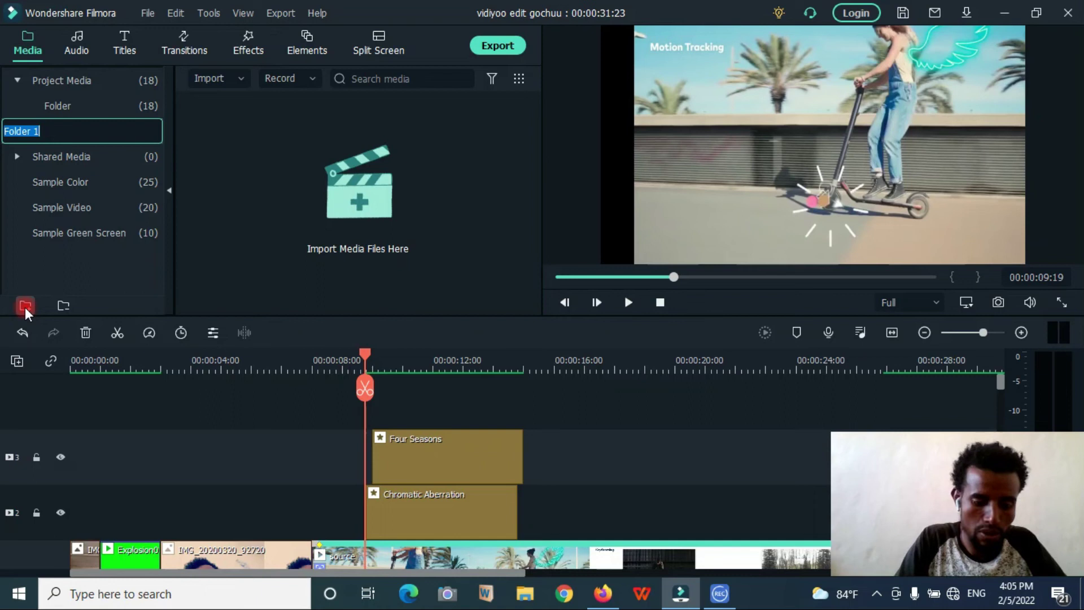
text(foo)
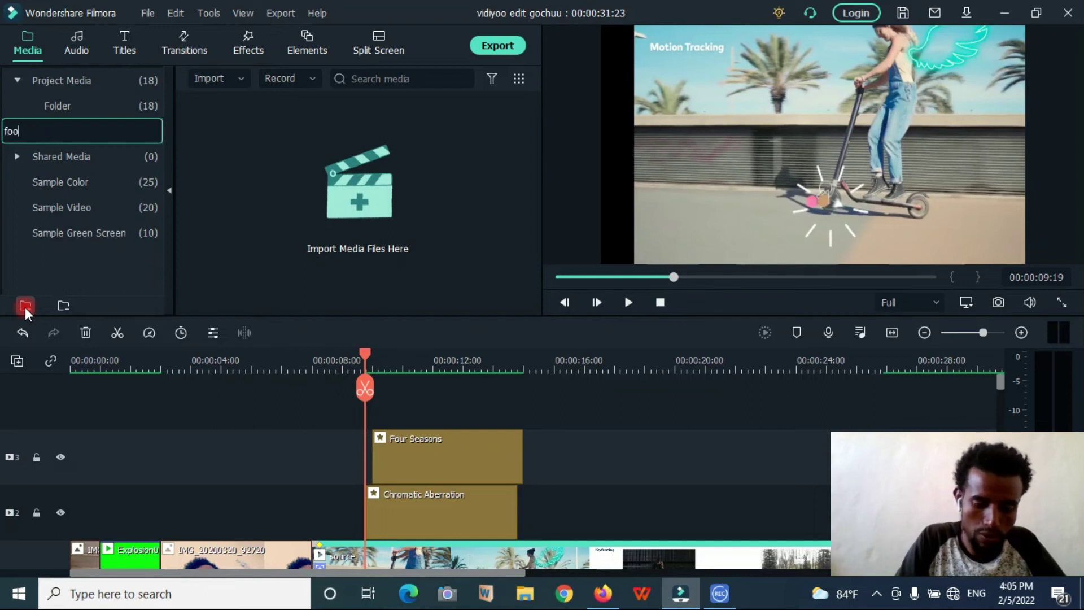
text(ldera haara)
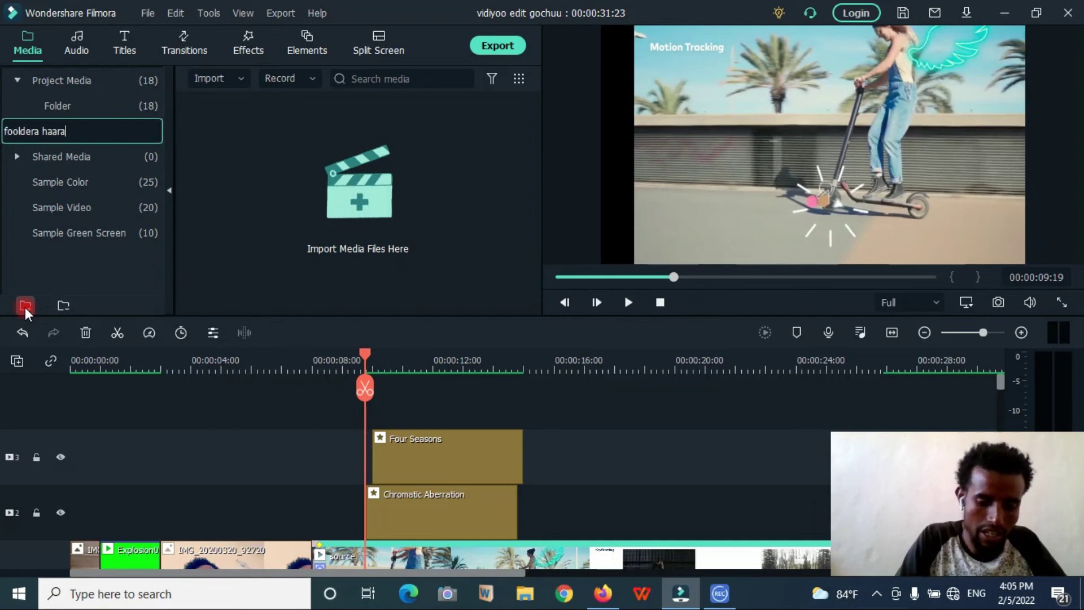
text(a)
key(Return)
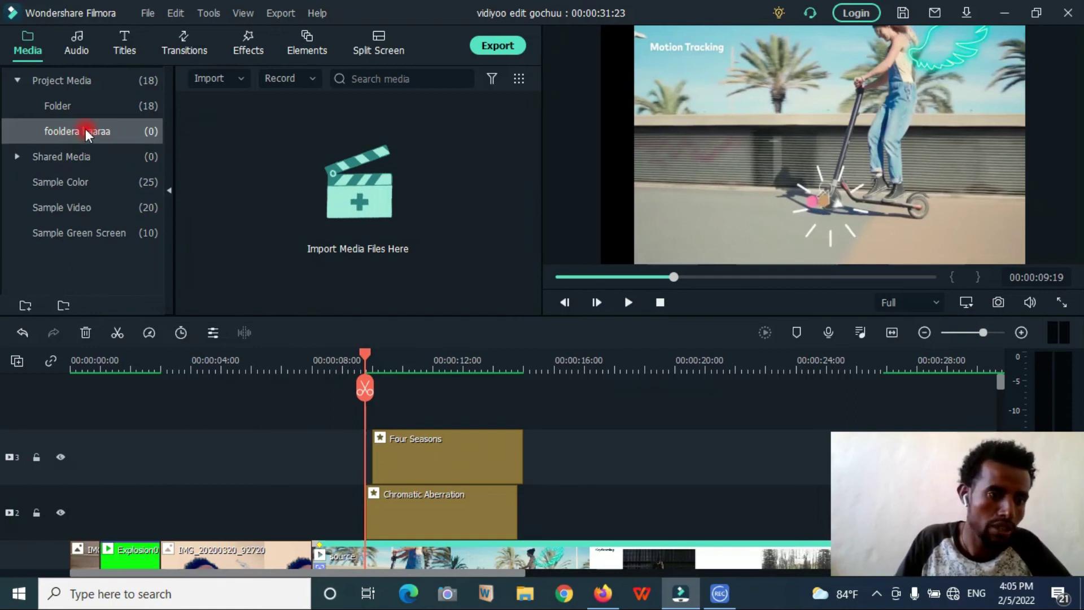
click(69, 304)
click(558, 289)
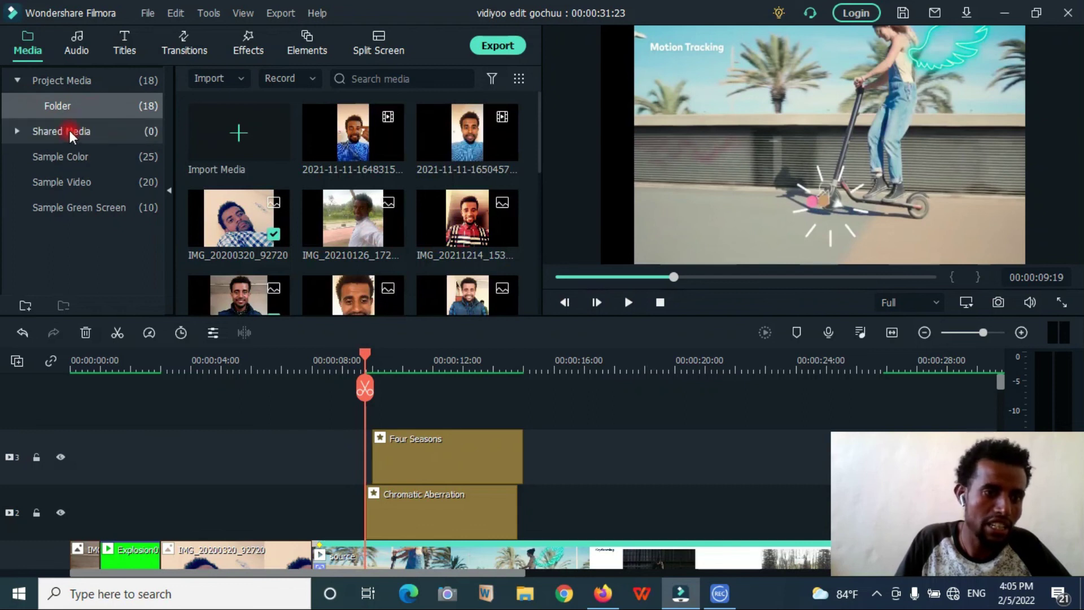
Select the Four Seasons effect on video track 3 and look over the video and audio tracks
click(7, 433)
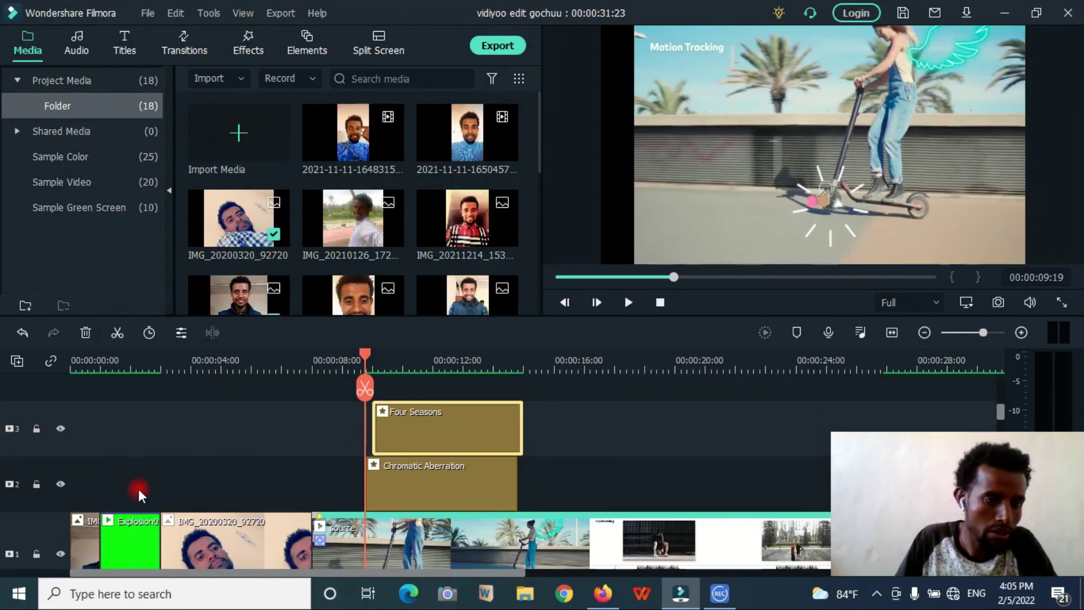
scroll(158, 517, down, 4)
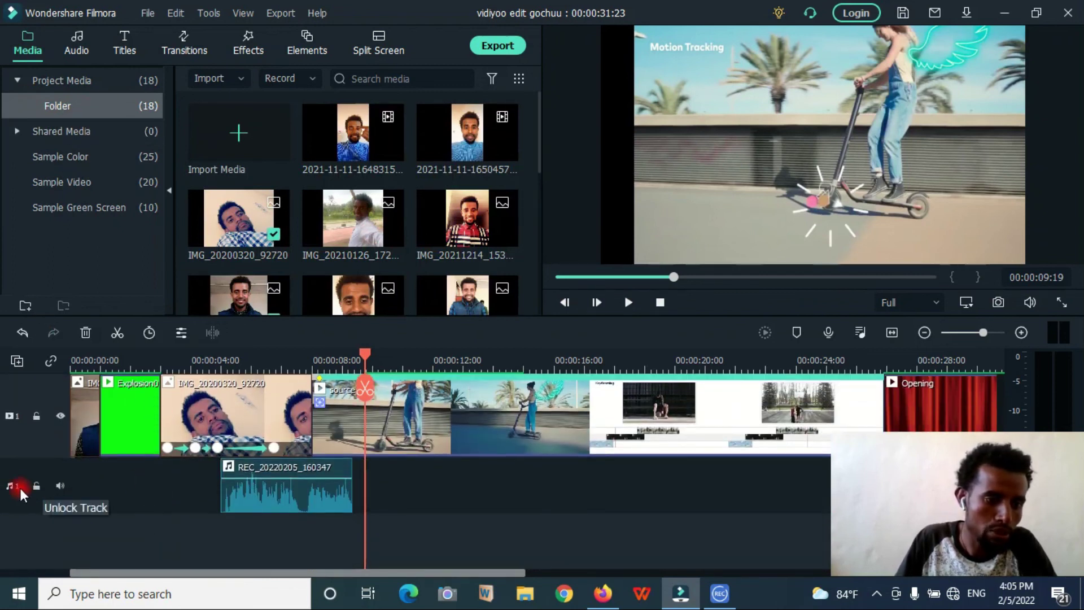
scroll(237, 472, up, 4)
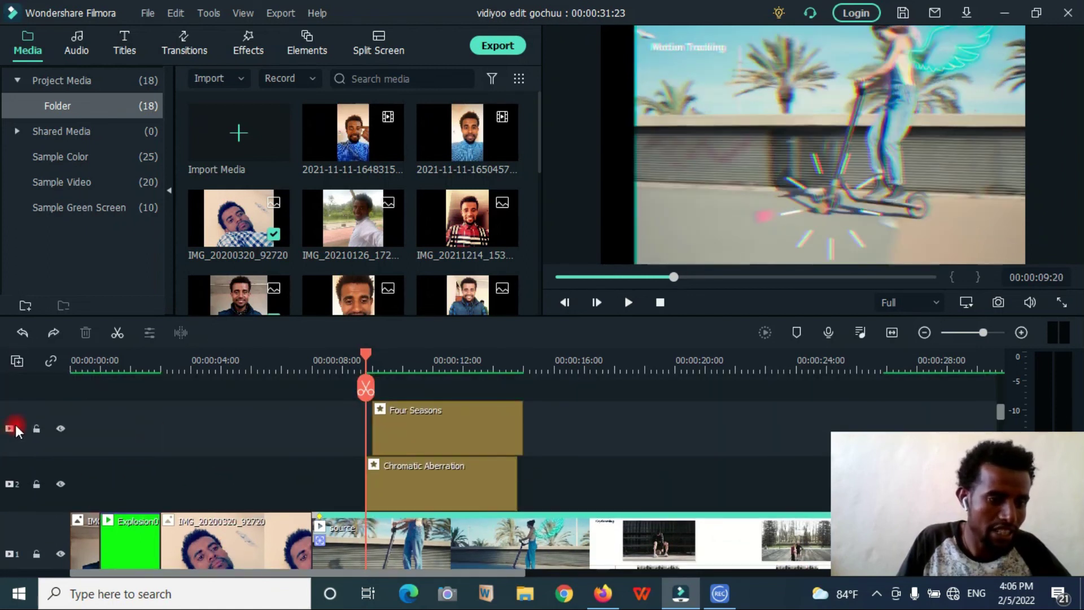
Add the recommended music Blue city lights to audio track 2, aligned with the start of the voiceover recording
scroll(43, 442, down, 3)
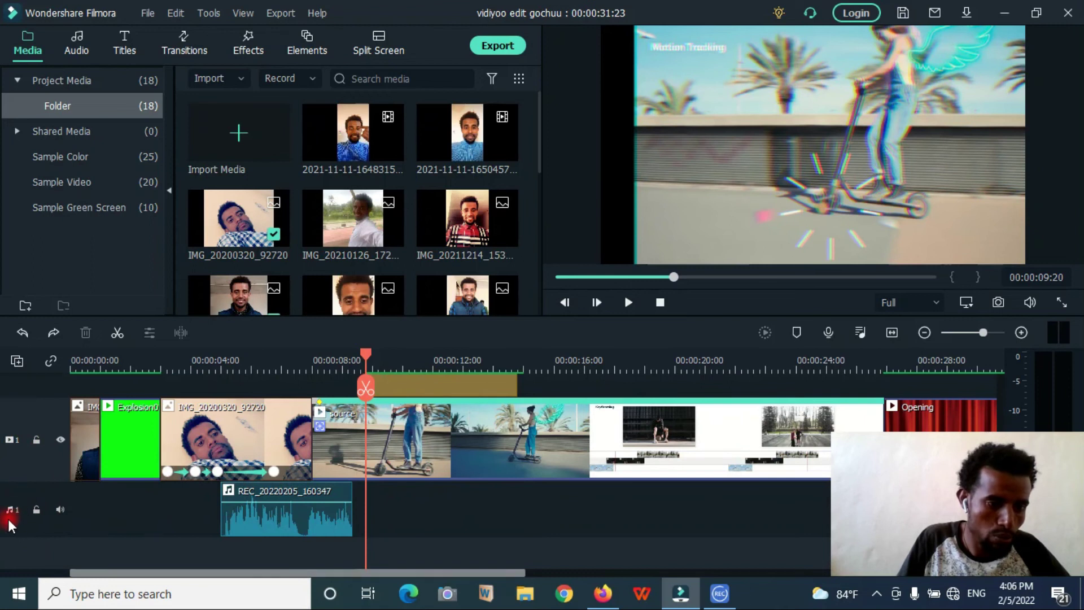
scroll(19, 489, down, 1)
click(76, 43)
drag(243, 138, 225, 530)
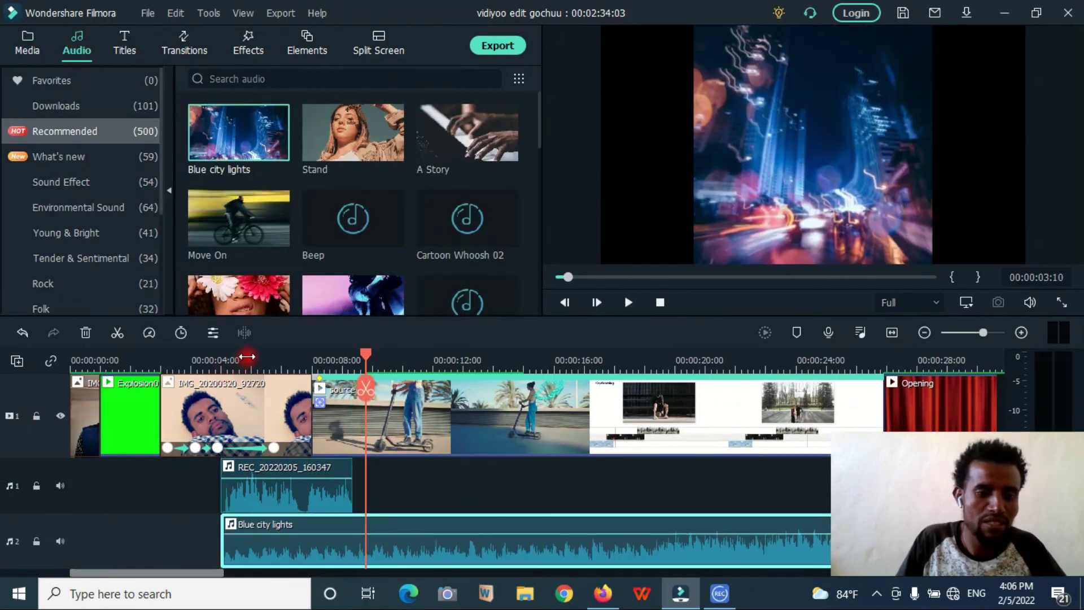
Add the recommended music Drift - Drift to audio track 3, aligned with the start of Blue city lights
scroll(206, 186, down, 3)
drag(232, 169, 237, 533)
scroll(256, 558, down, 1)
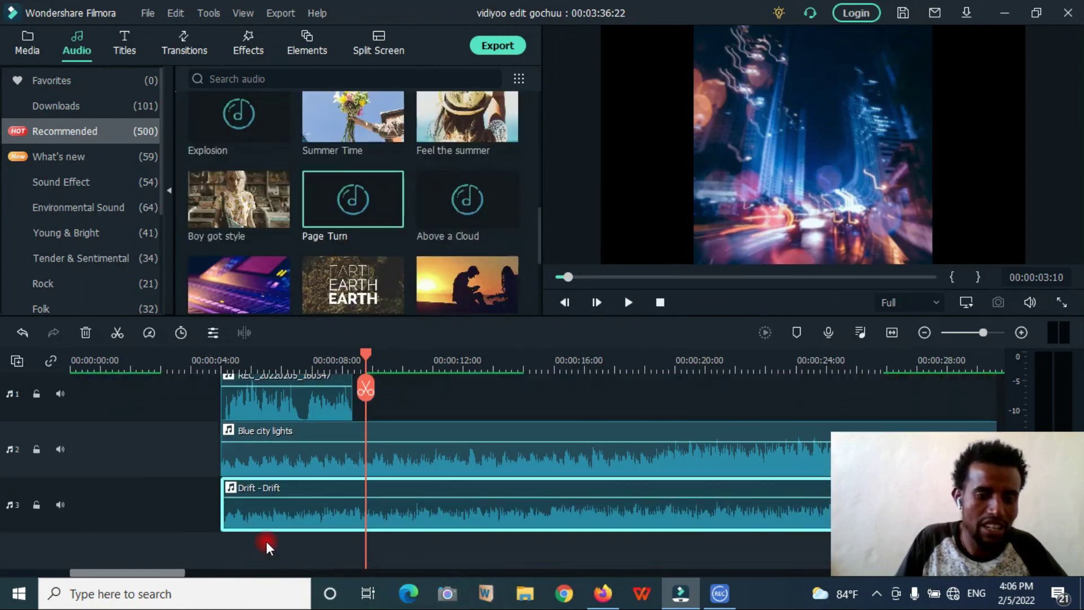
Play the timeline from the start of the voiceover recording to hear the layered audio tracks, and pause just after the recording ends
scroll(266, 536, up, 2)
drag(237, 361, 226, 361)
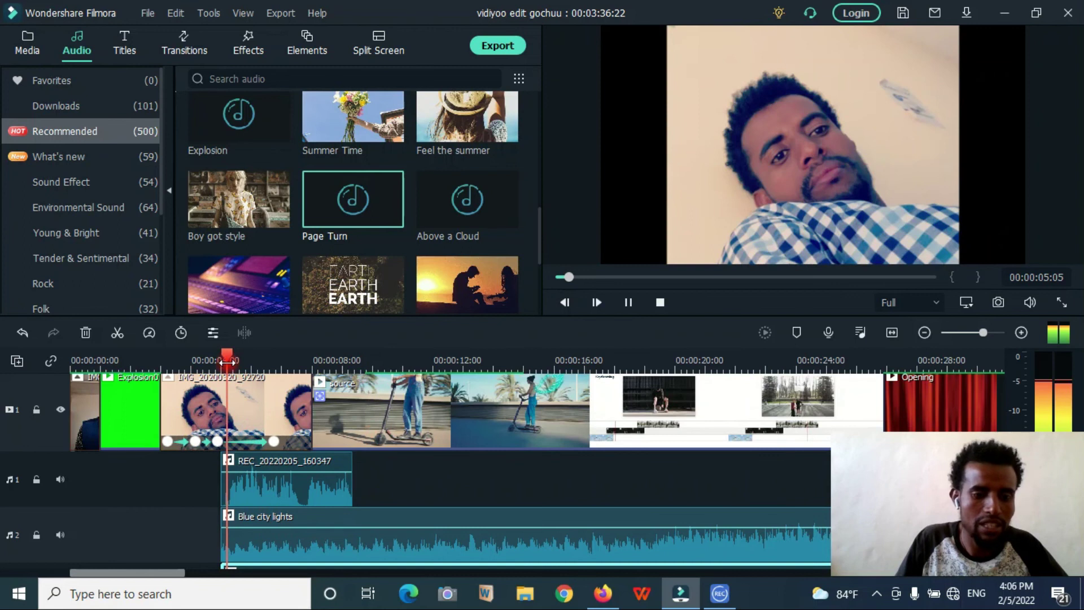
scroll(336, 507, down, 1)
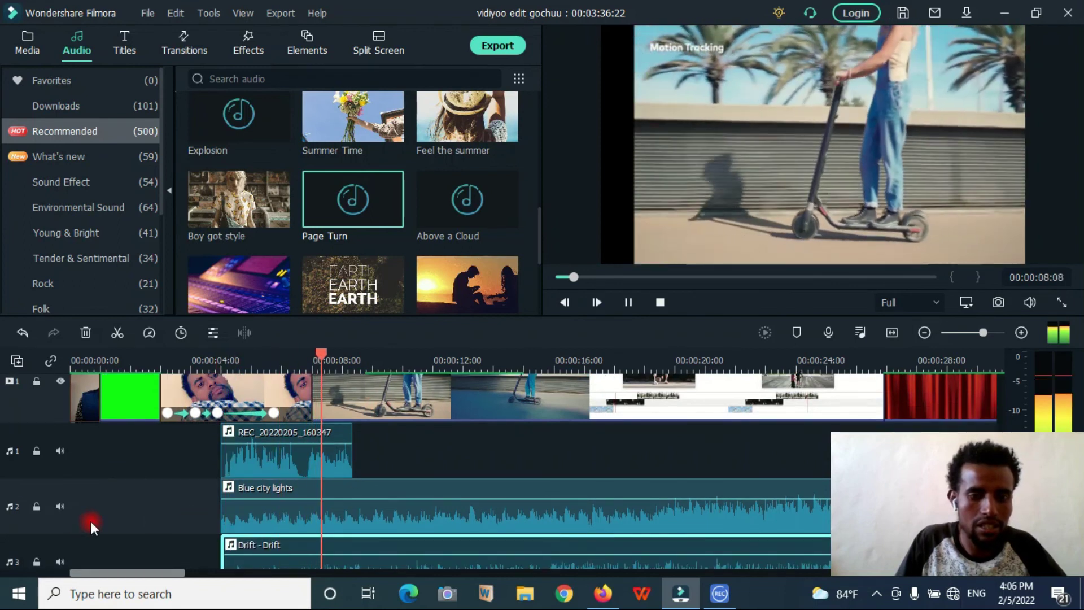
scroll(207, 443, up, 2)
key(space)
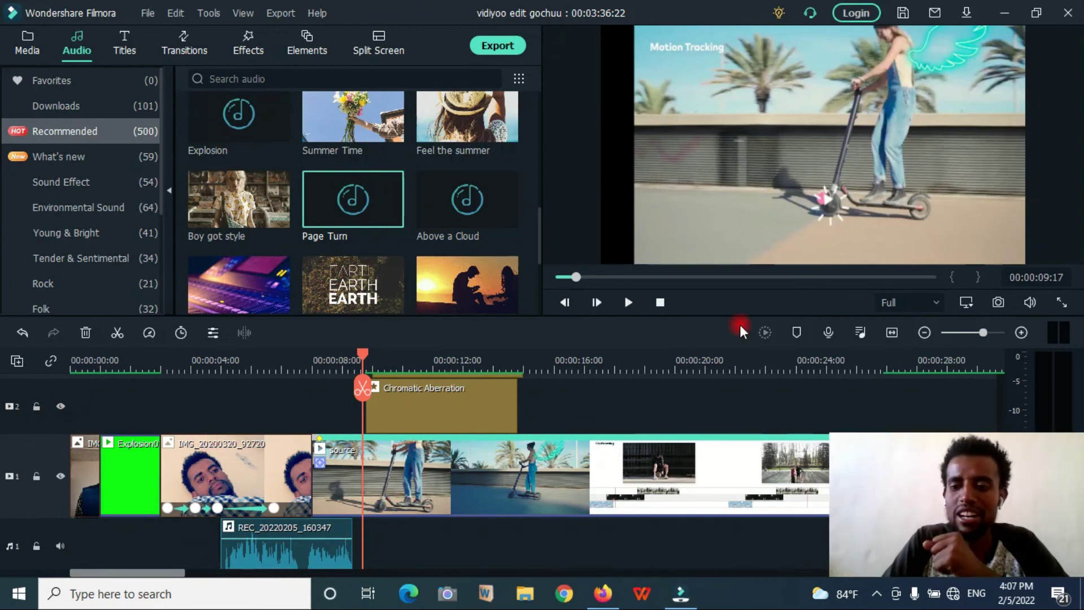
Delete the empty tracks from the timeline and set the track height to Small
click(17, 360)
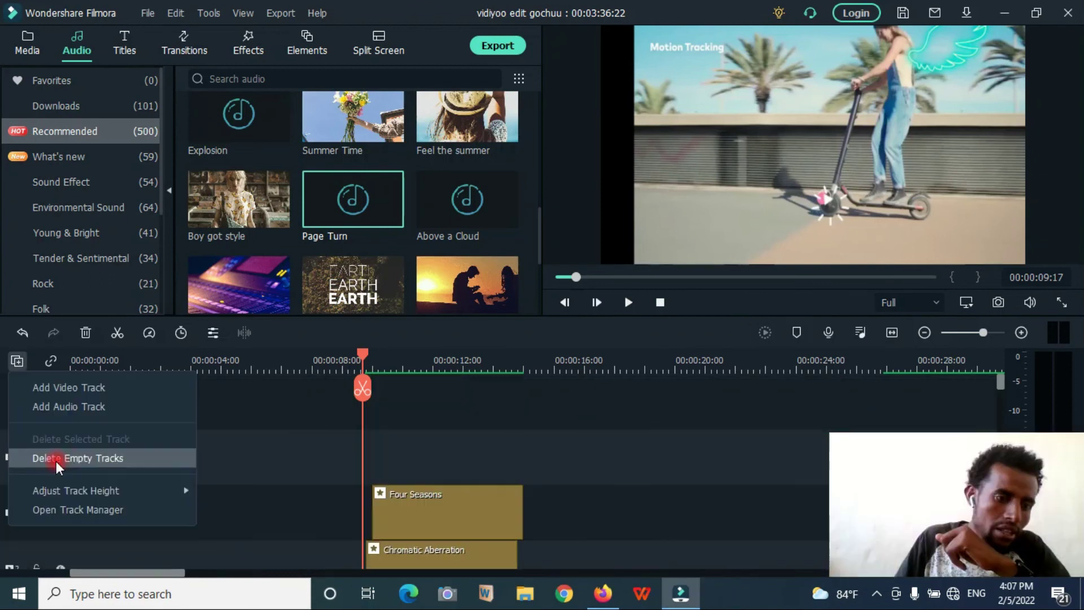
click(104, 458)
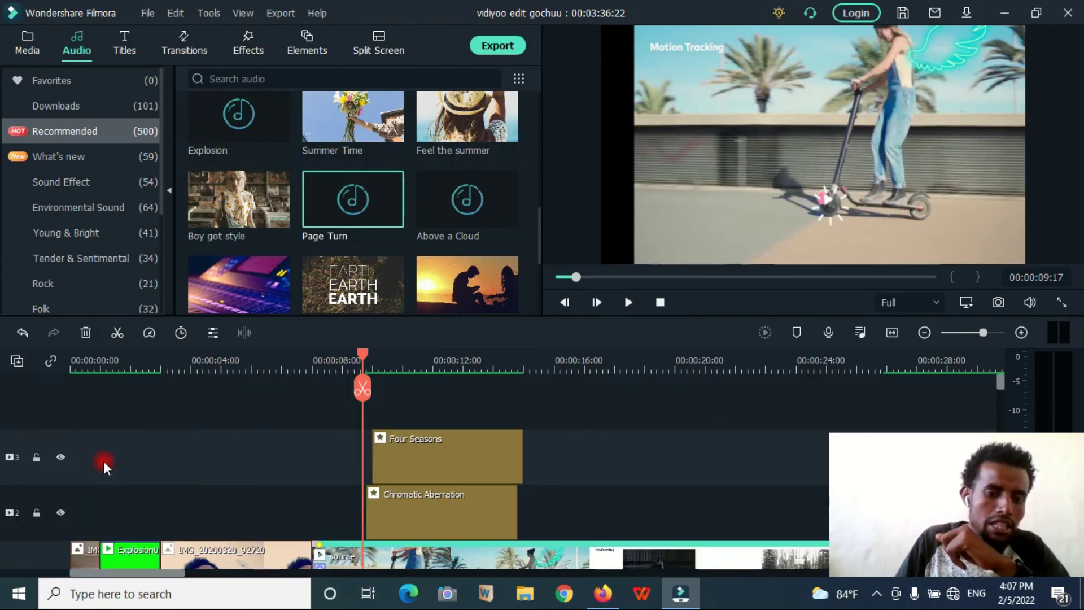
click(17, 366)
mouse_move(83, 496)
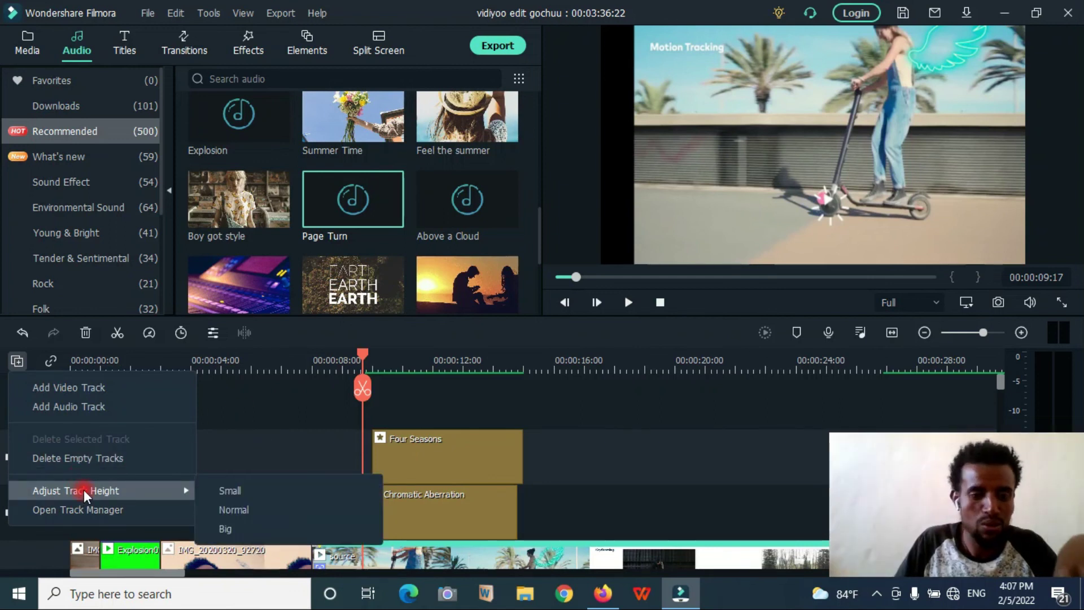
click(257, 491)
scroll(255, 486, down, 3)
click(254, 487)
scroll(254, 487, up, 3)
scroll(254, 487, down, 3)
scroll(254, 486, up, 3)
Set the track height to Big, look over the enlarged tracks, and switch the height back to Small
click(19, 361)
click(20, 362)
click(19, 361)
mouse_move(43, 489)
click(234, 531)
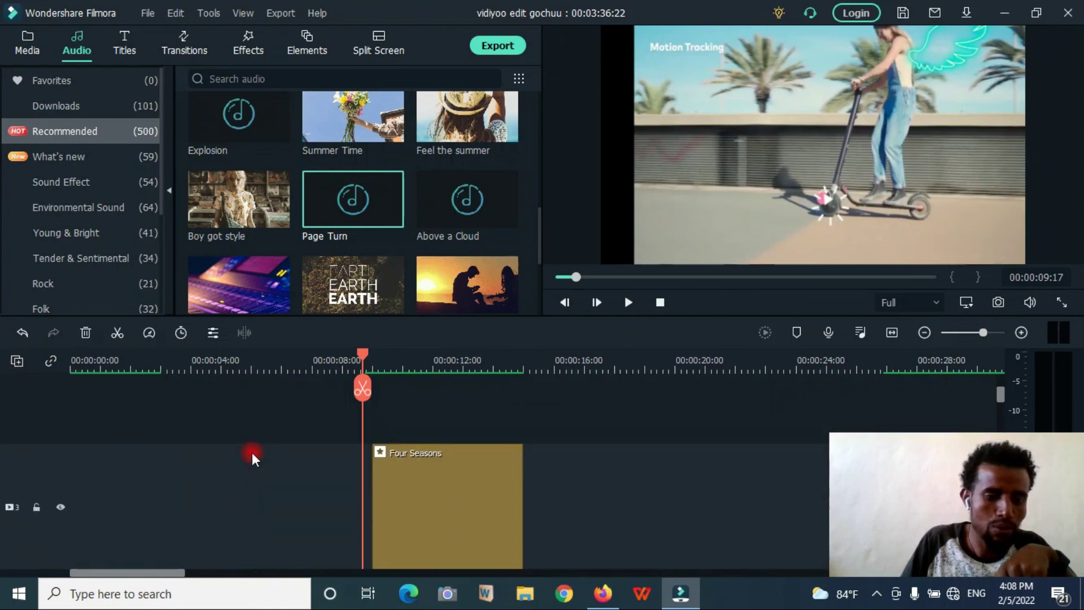
scroll(252, 454, down, 6)
scroll(253, 453, down, 1)
scroll(253, 454, up, 4)
scroll(257, 453, up, 4)
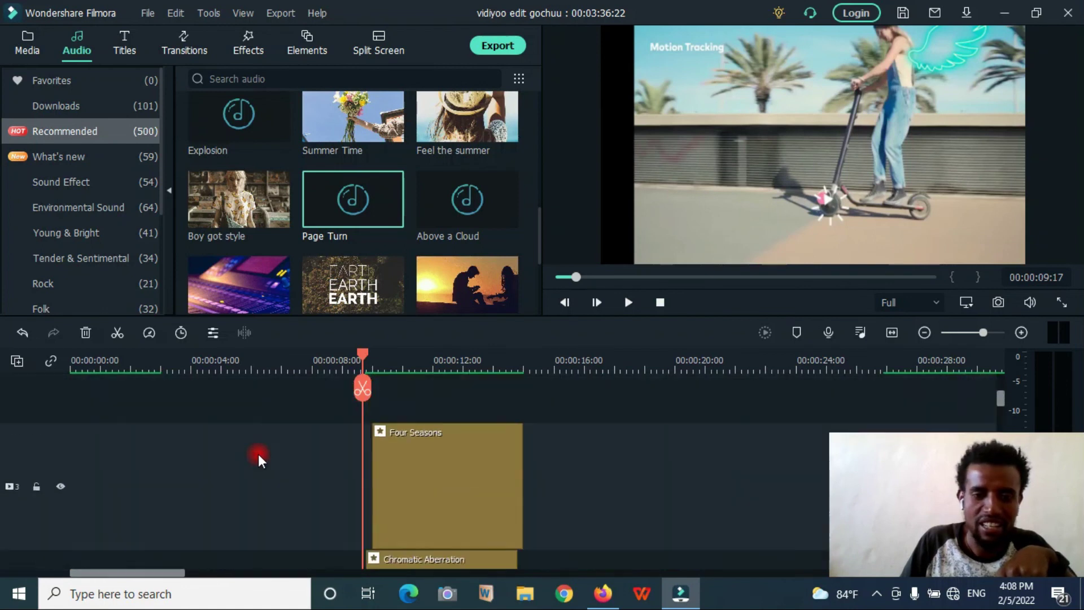
click(17, 362)
click(237, 488)
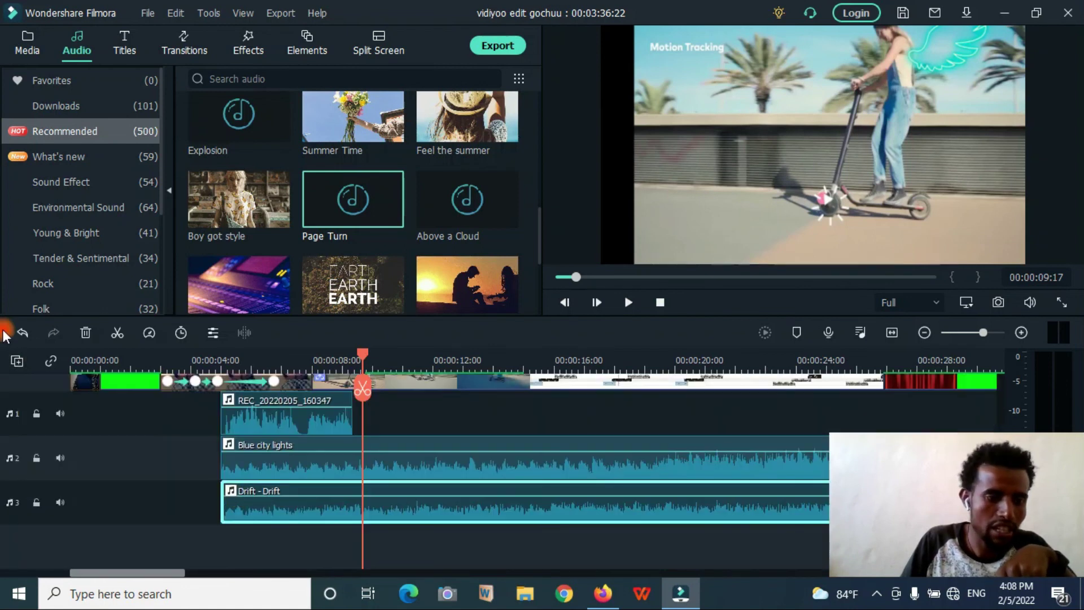
Add 90 video tracks and 1 audio track above track 1 with the Track Manager, and look over the new tracks
click(19, 360)
click(57, 512)
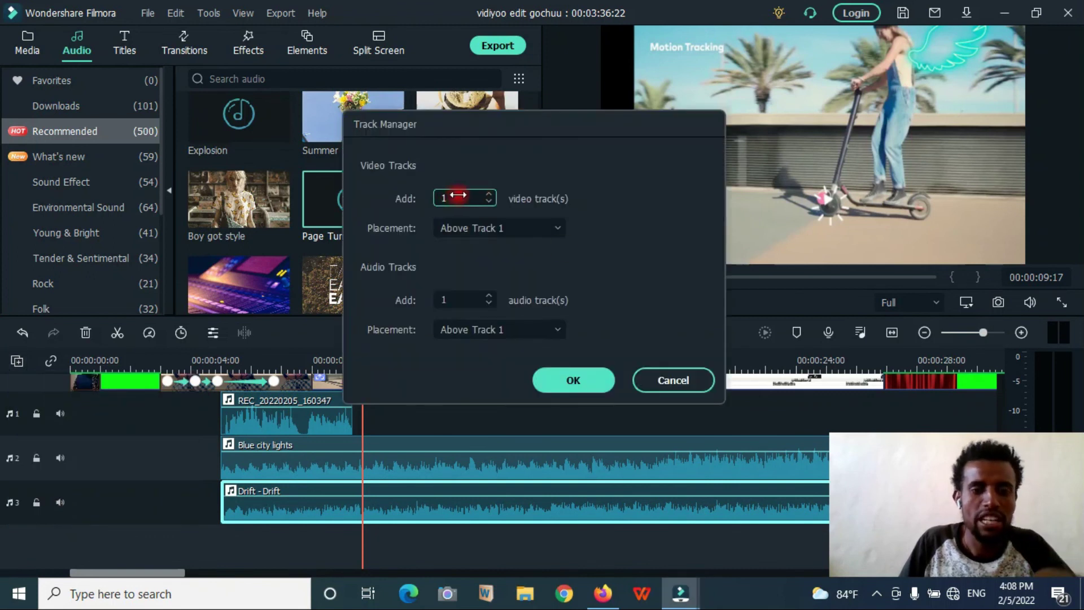
mouse_move(458, 195)
mouse_down()
mouse_move(430, 198)
mouse_move(458, 198)
mouse_up()
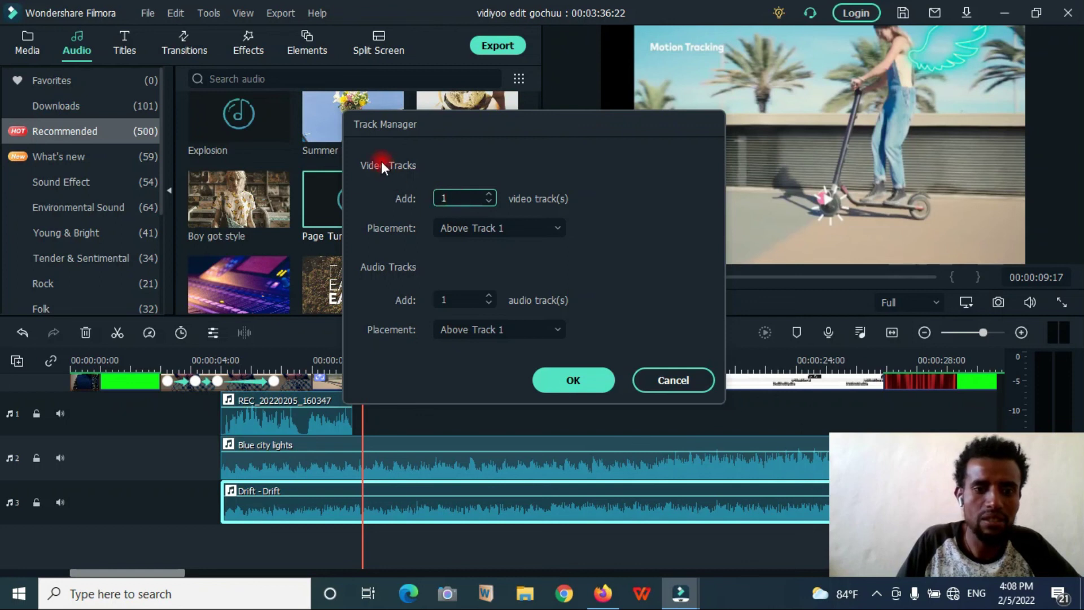
key(BackSpace)
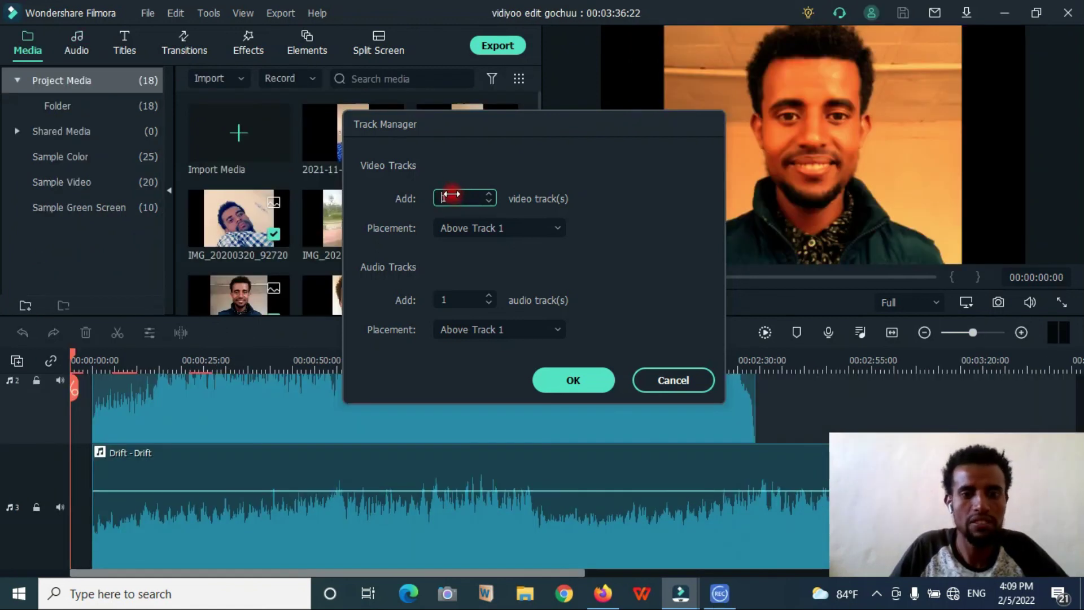
click(445, 196)
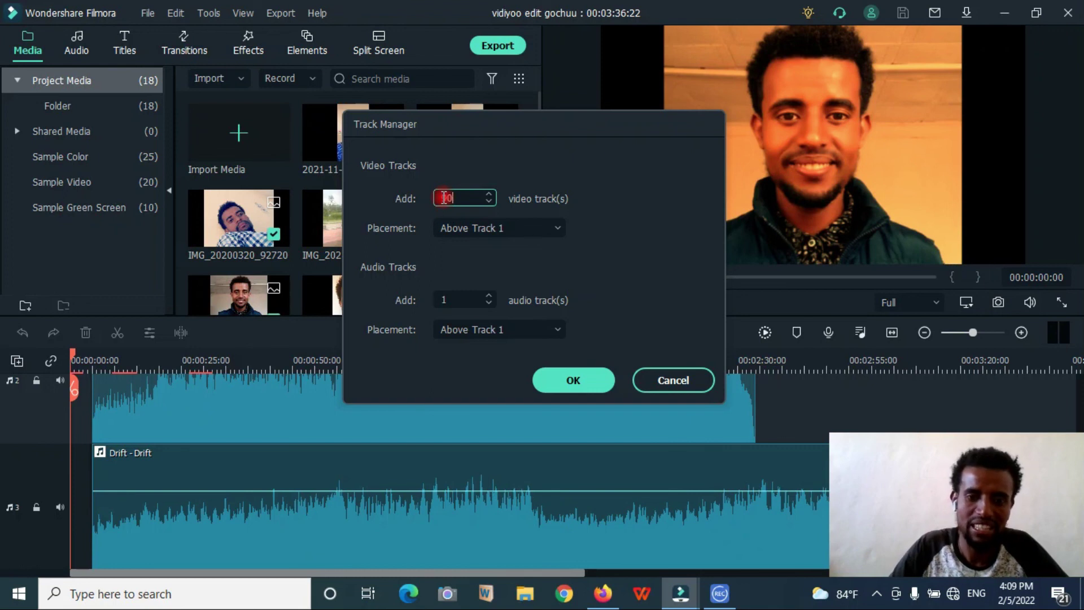
click(575, 380)
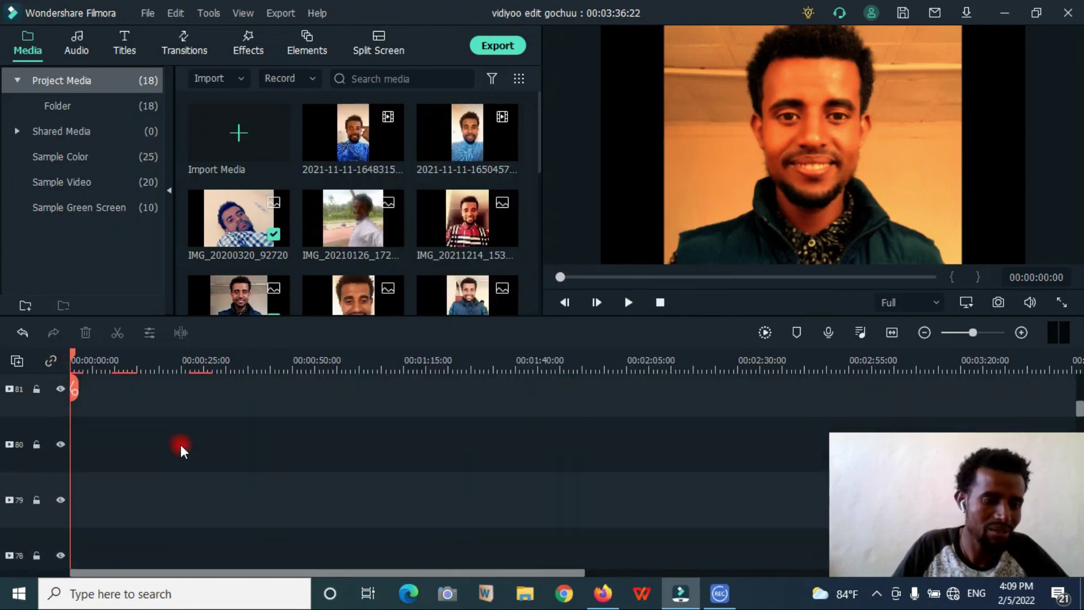
scroll(182, 441, up, 2)
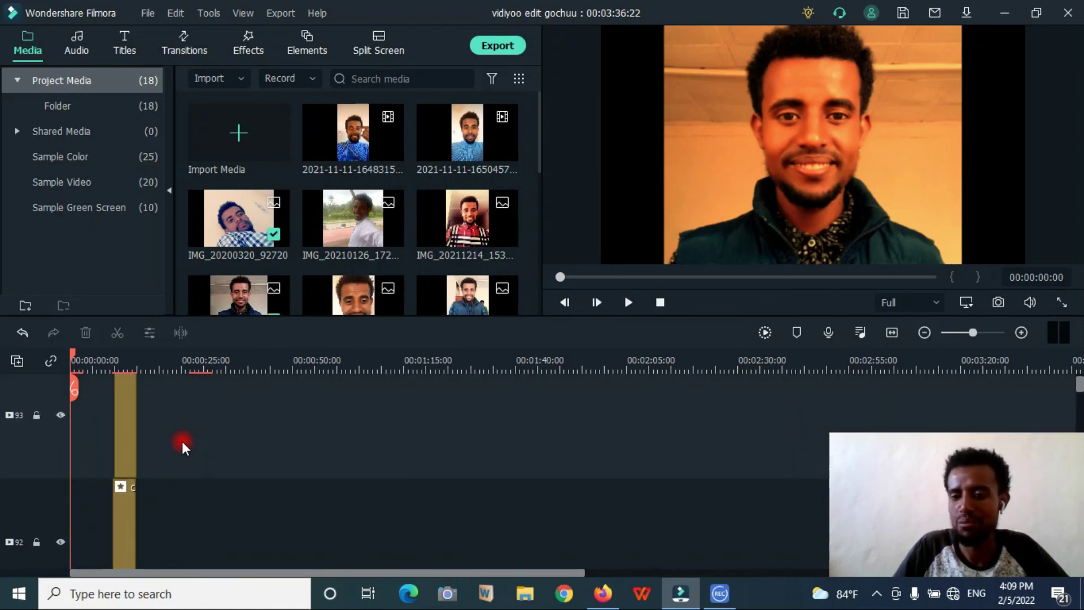
Review the audio placement options in the Track Manager and add one more video track and audio track above track 1
click(20, 359)
click(96, 510)
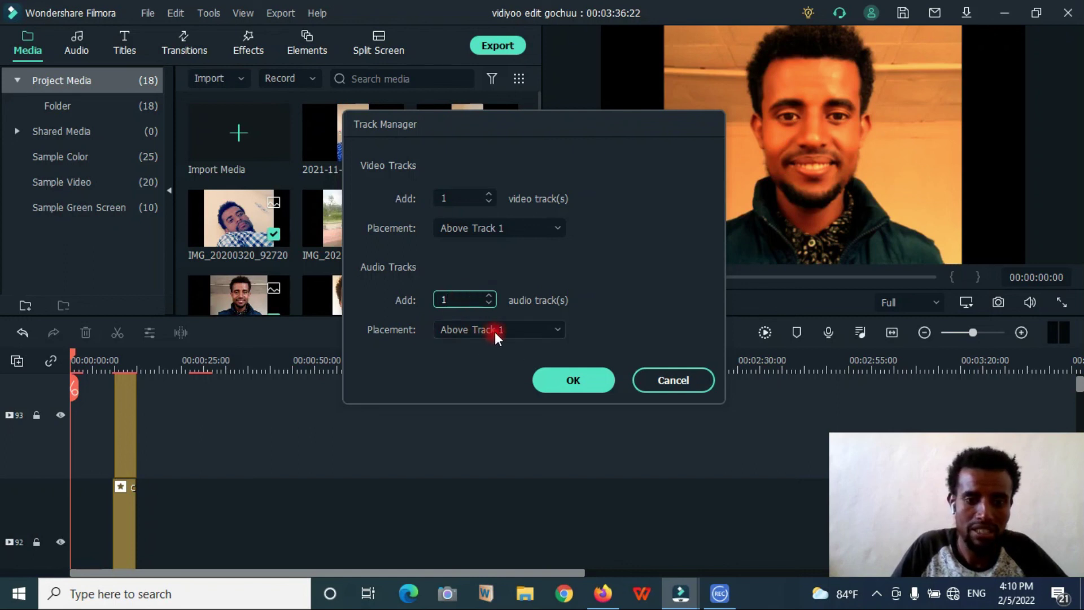
click(462, 331)
click(462, 331)
click(465, 329)
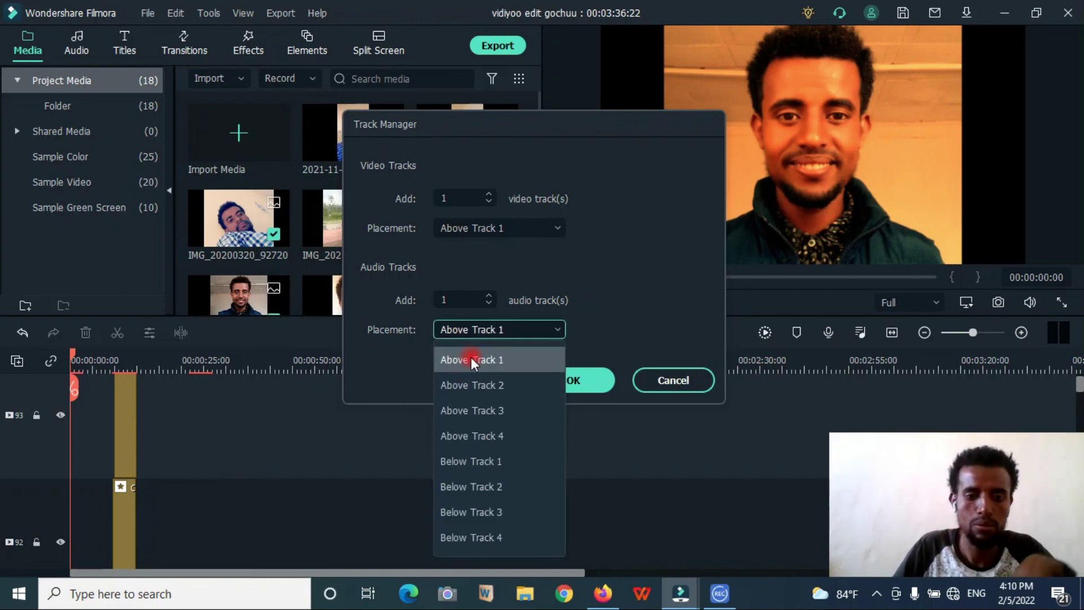
click(652, 314)
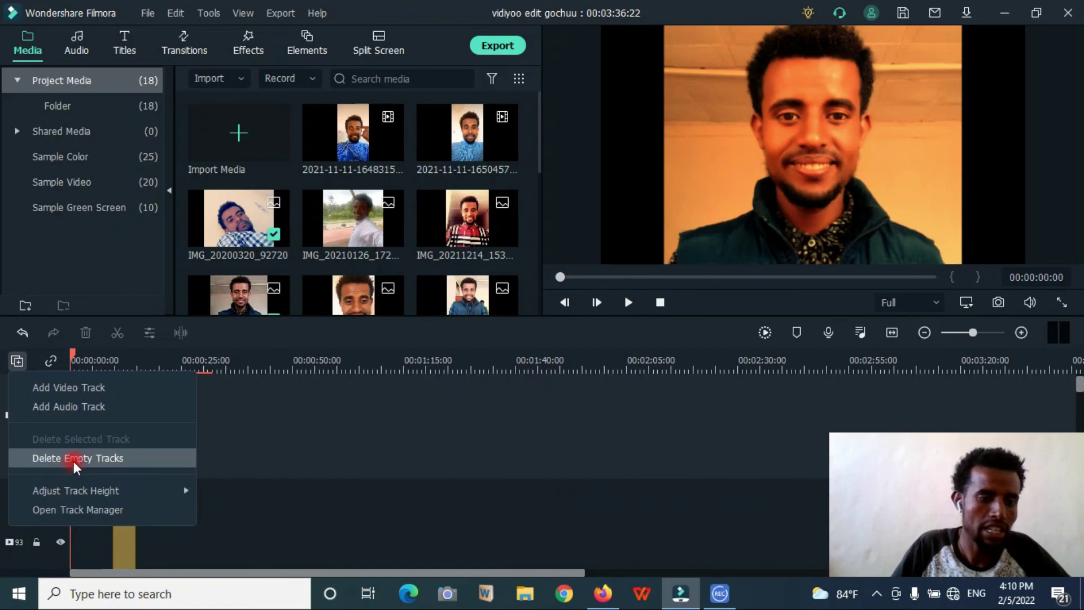
Delete all empty tracks from the timeline and set the track height to Small
click(76, 456)
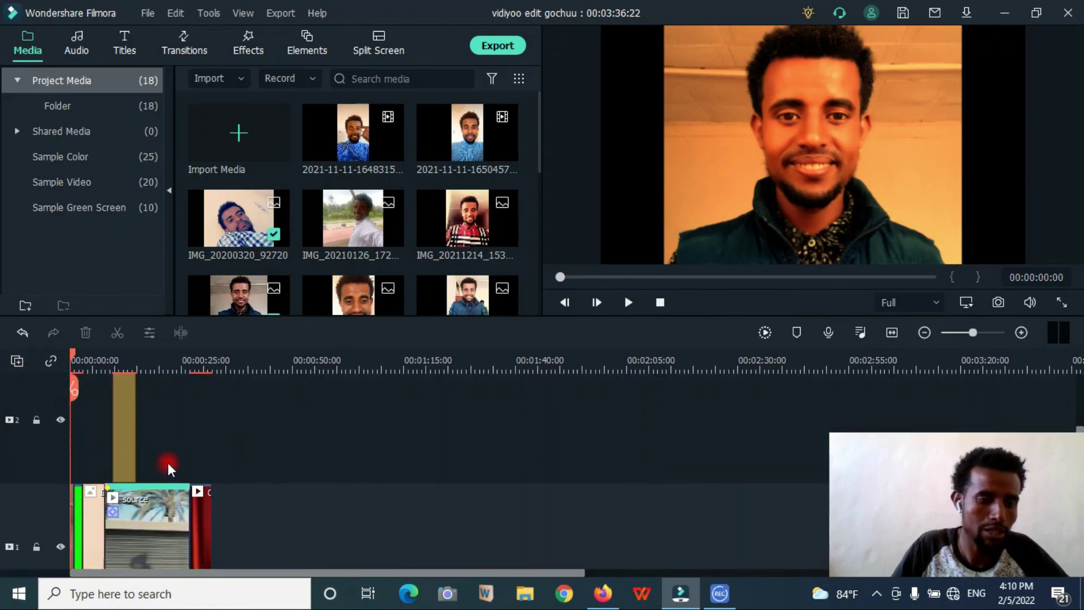
click(18, 360)
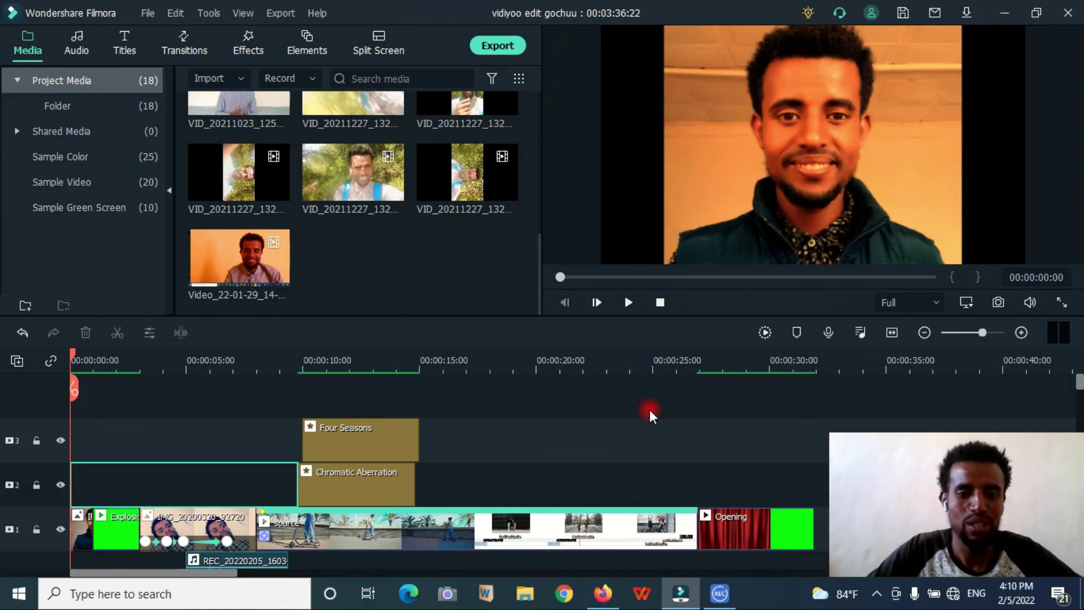